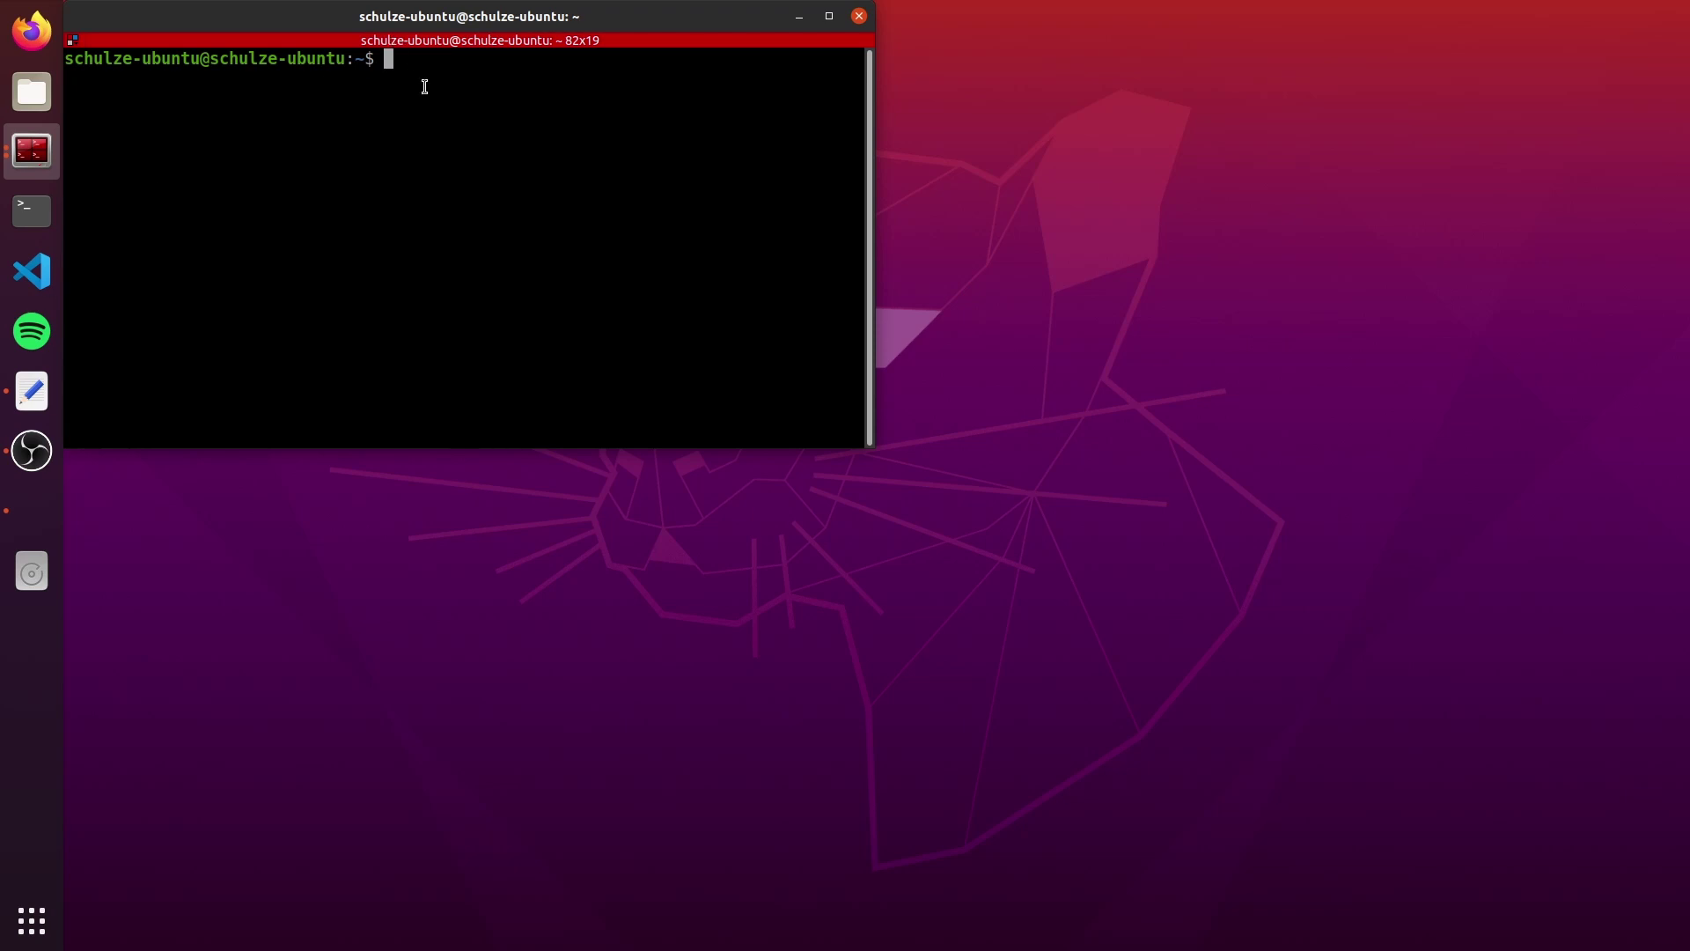
- Install ros-noetic-plotjuggler-ros with apt-get, confirm with Y, then clear the terminal with reset
type("sudo apt-get install ros-")
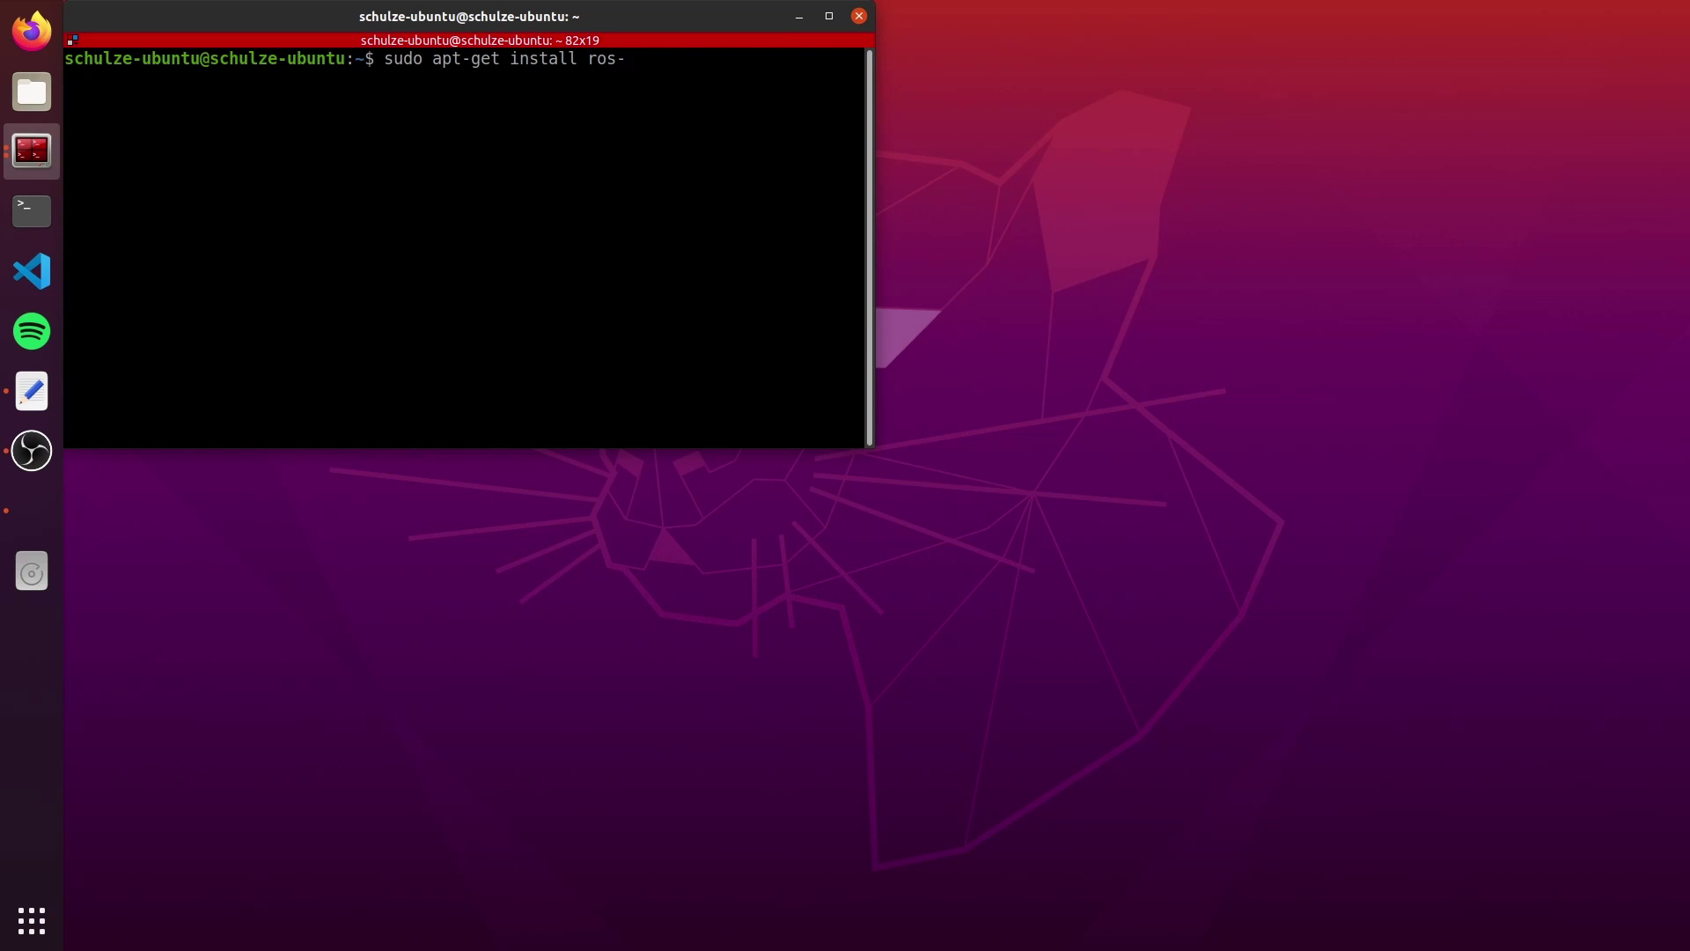
type("noetic-pl")
key("Tab")
type("-ros")
key("Return")
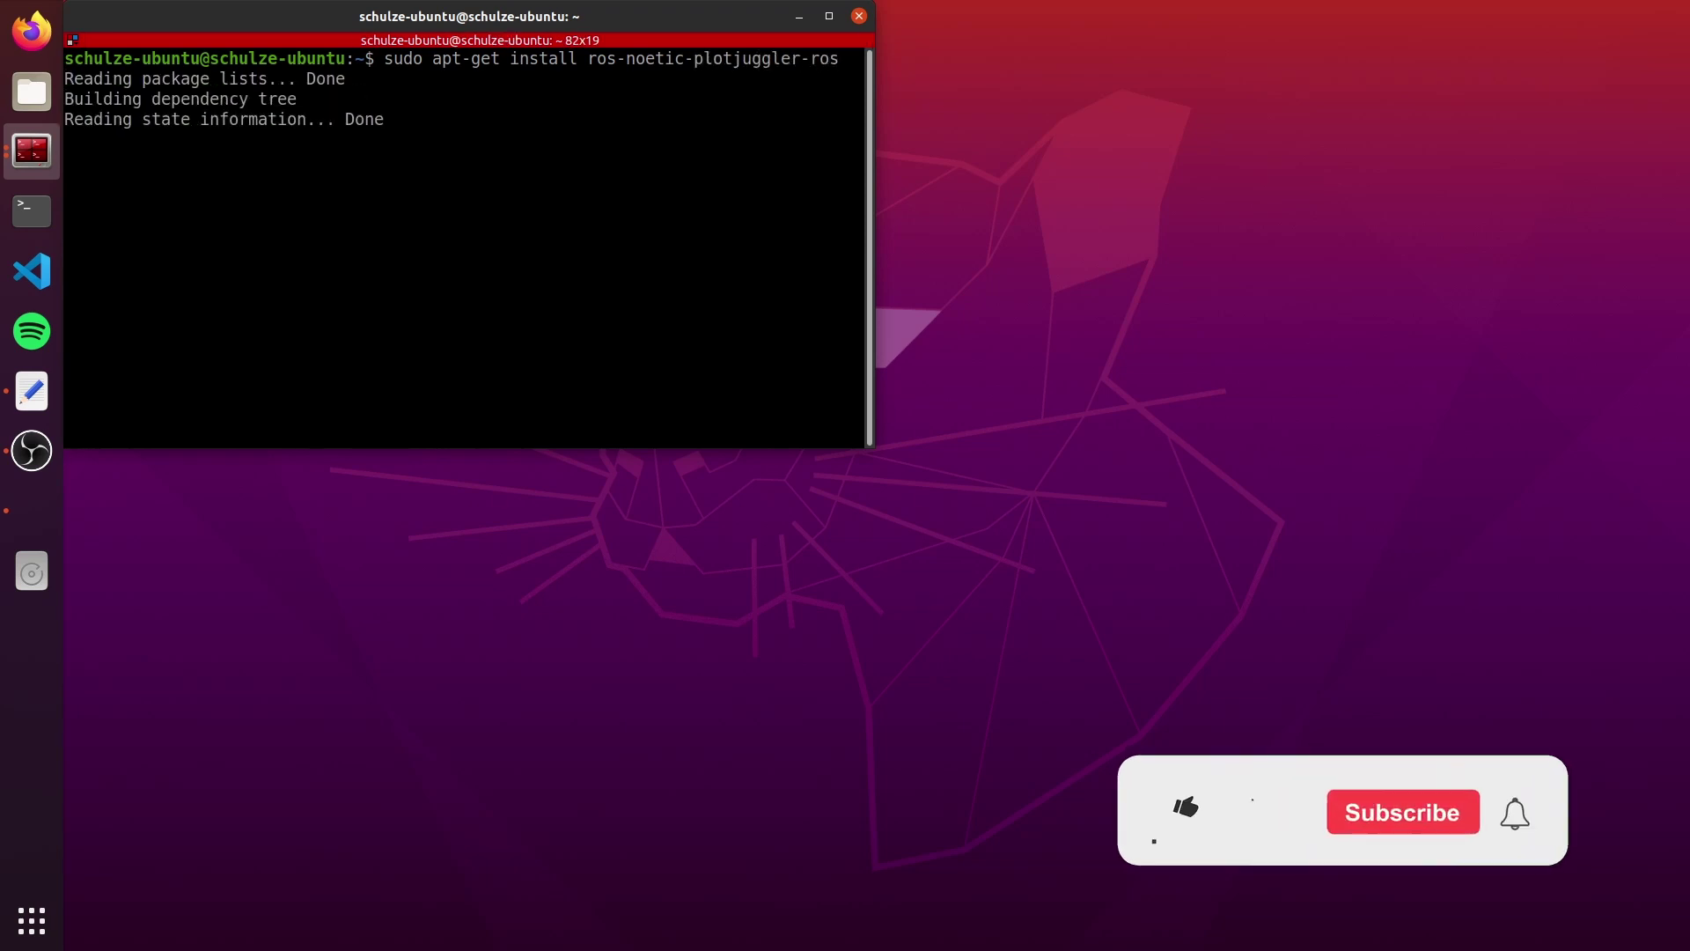
type("Y")
key("Return")
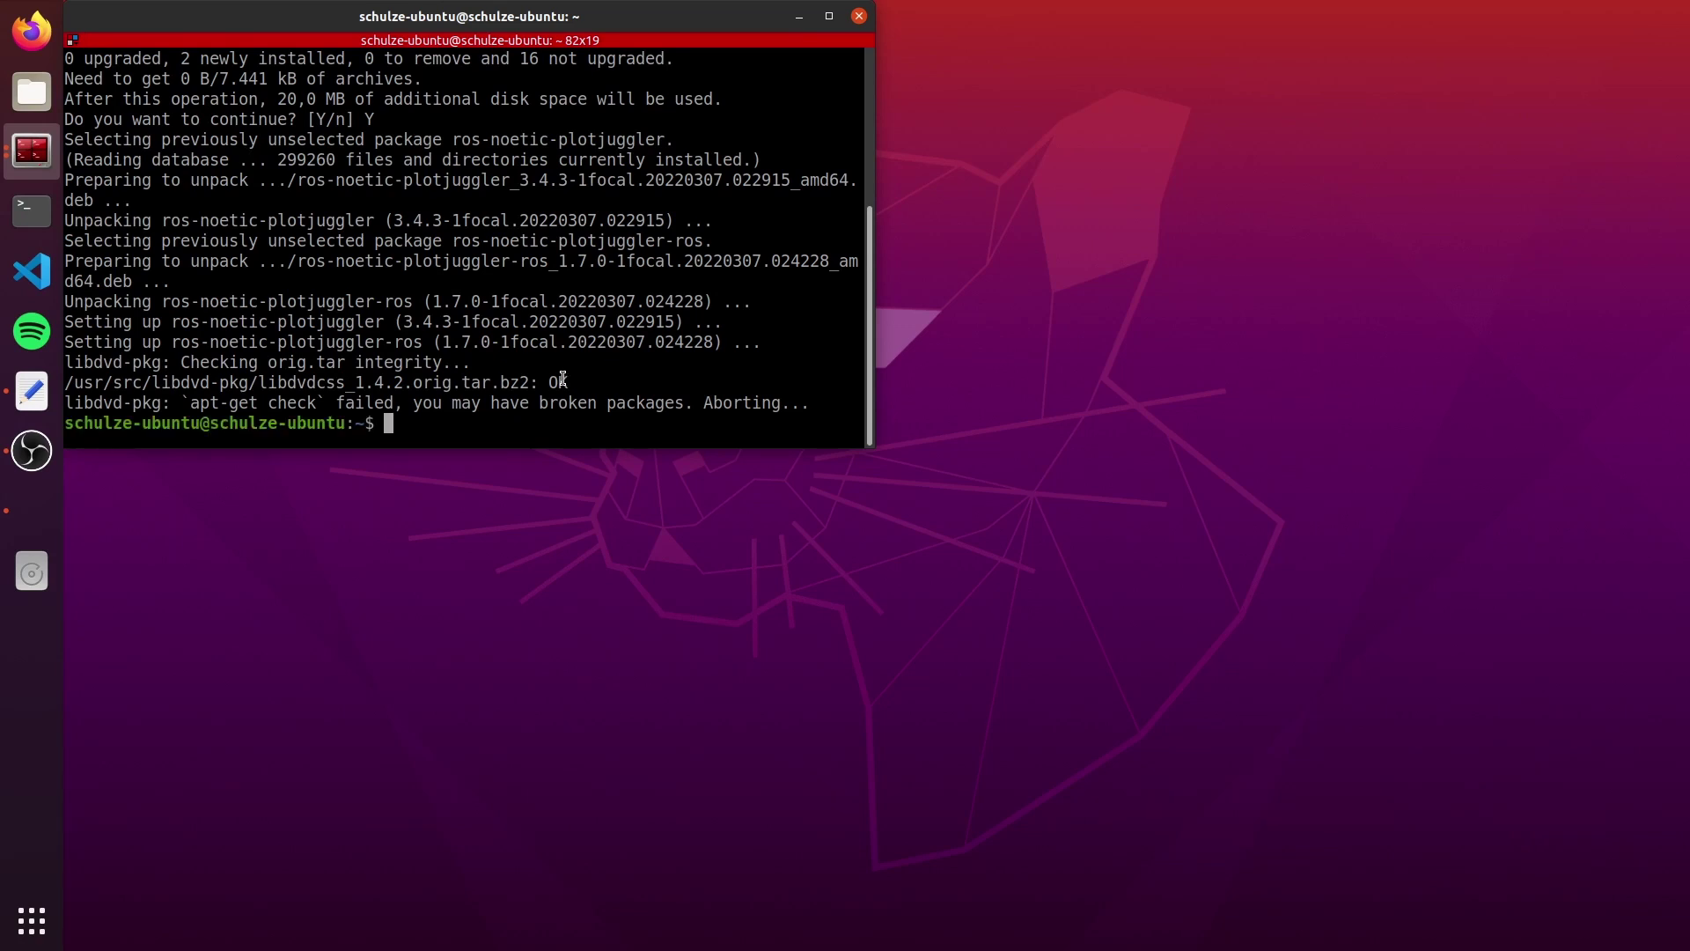
type("reset")
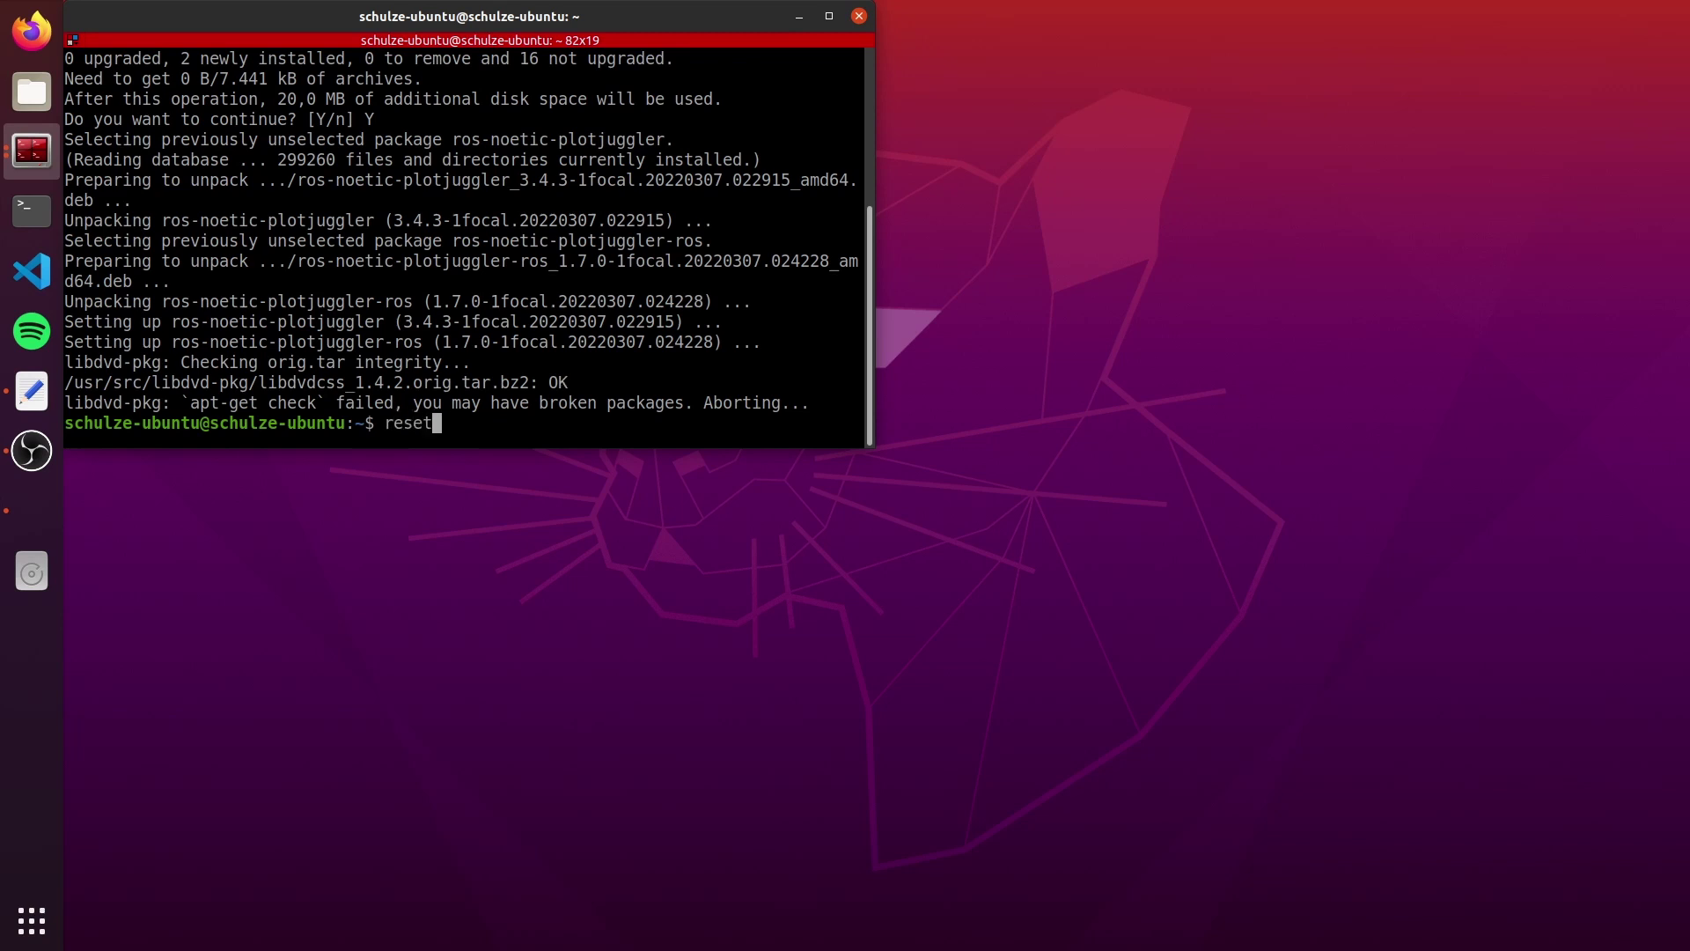
key("Return")
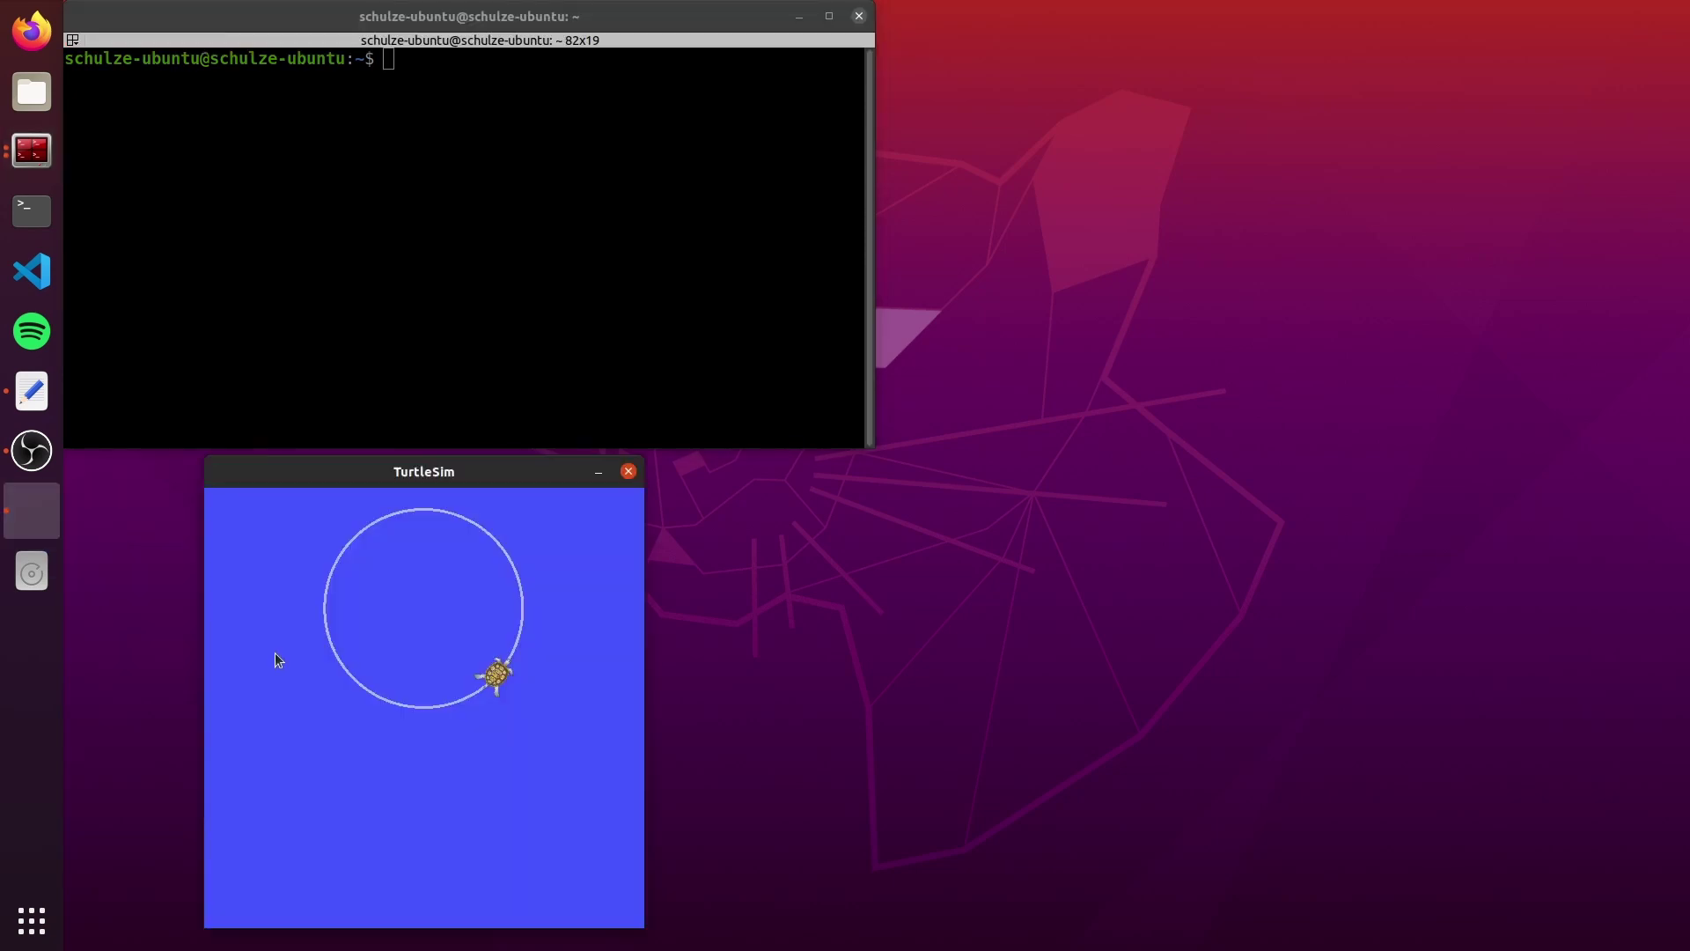
- Bring forward the Terminator window running roscore, then return focus to the left shell terminal
left_click(49, 173)
left_click(48, 172)
left_click(166, 136)
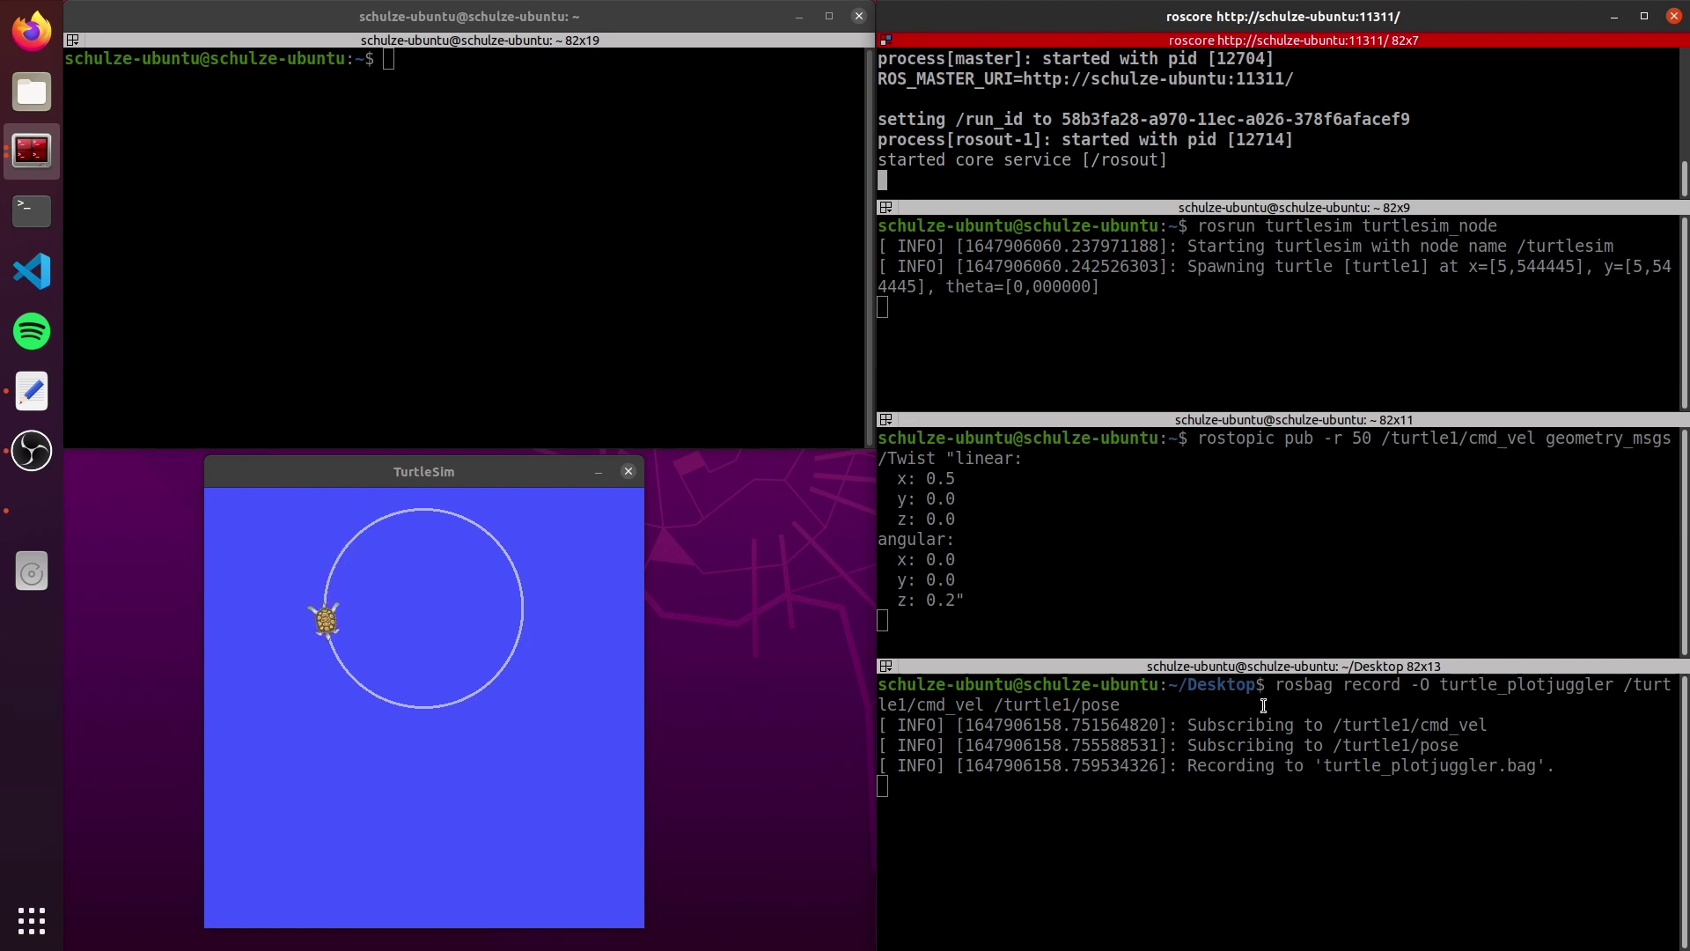
left_click(557, 260)
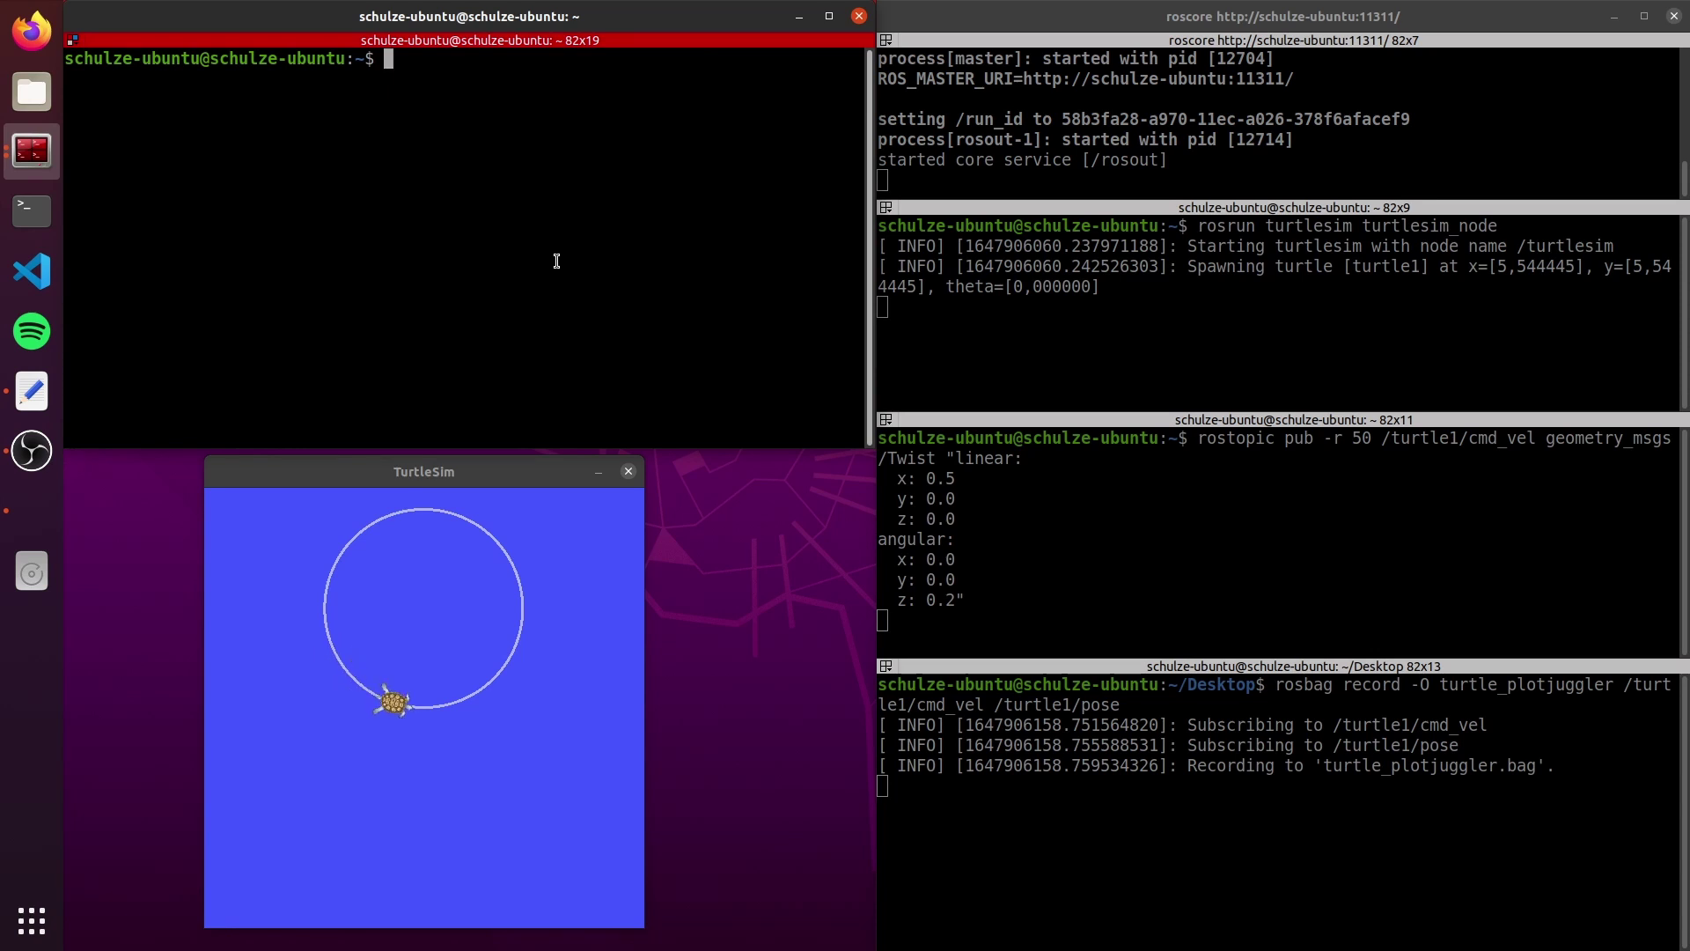
- Launch PlotJuggler with rosrun plotjuggler plotjuggler and maximize its window
type("rosrun p")
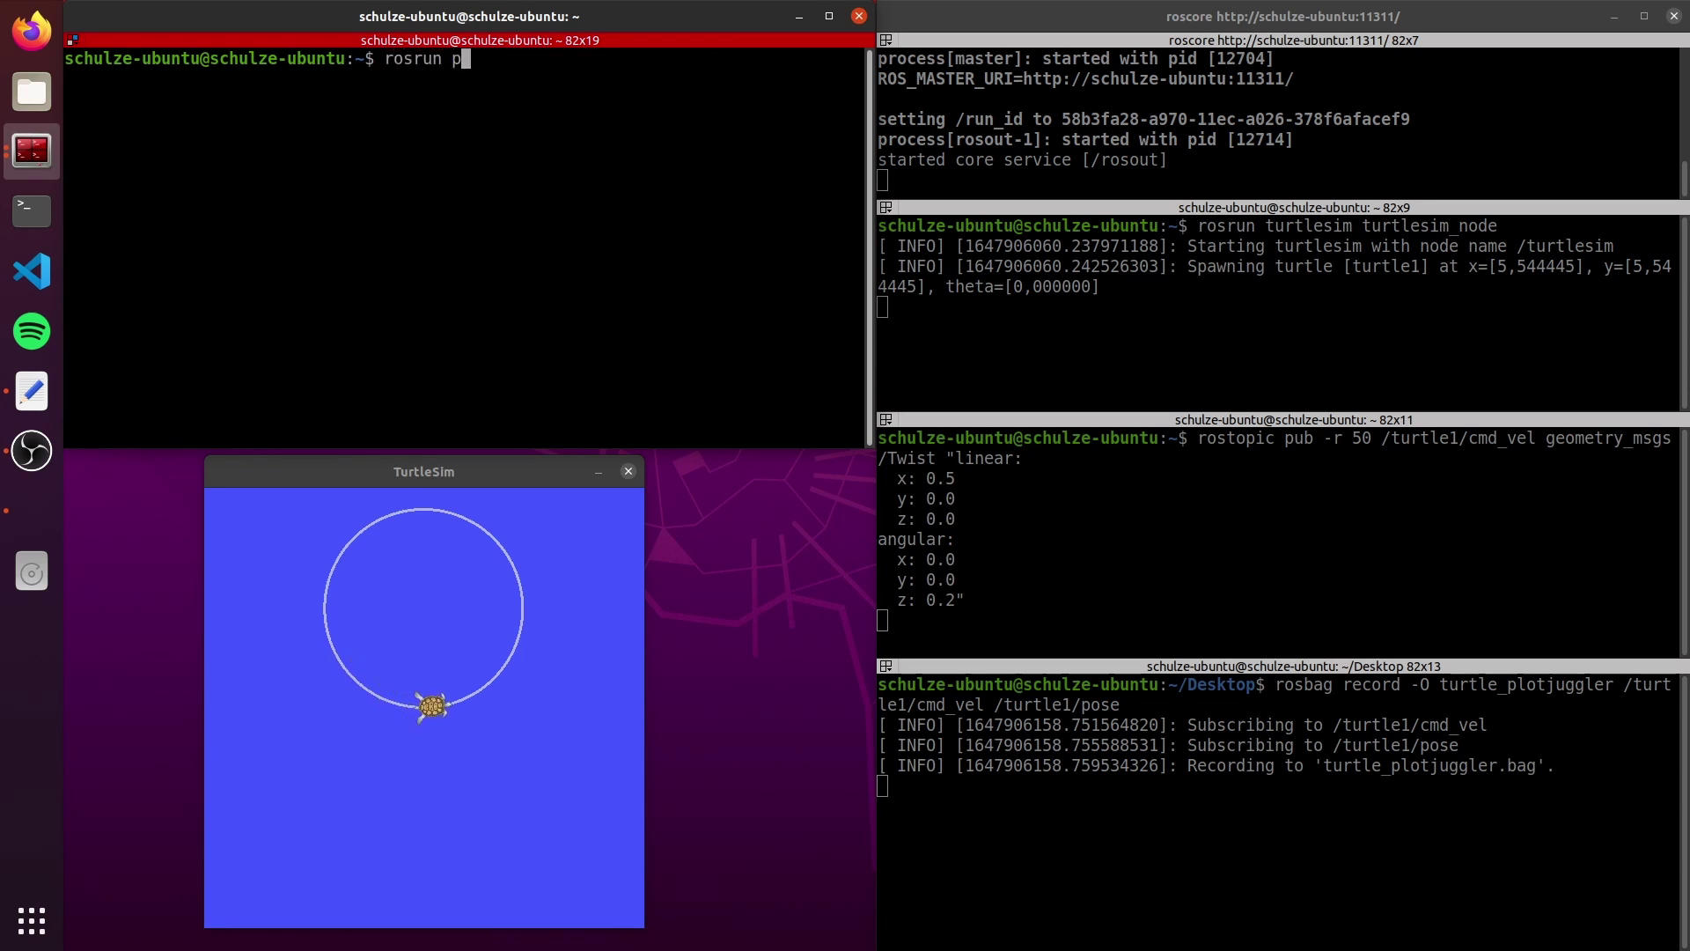
type("lotjuggler ")
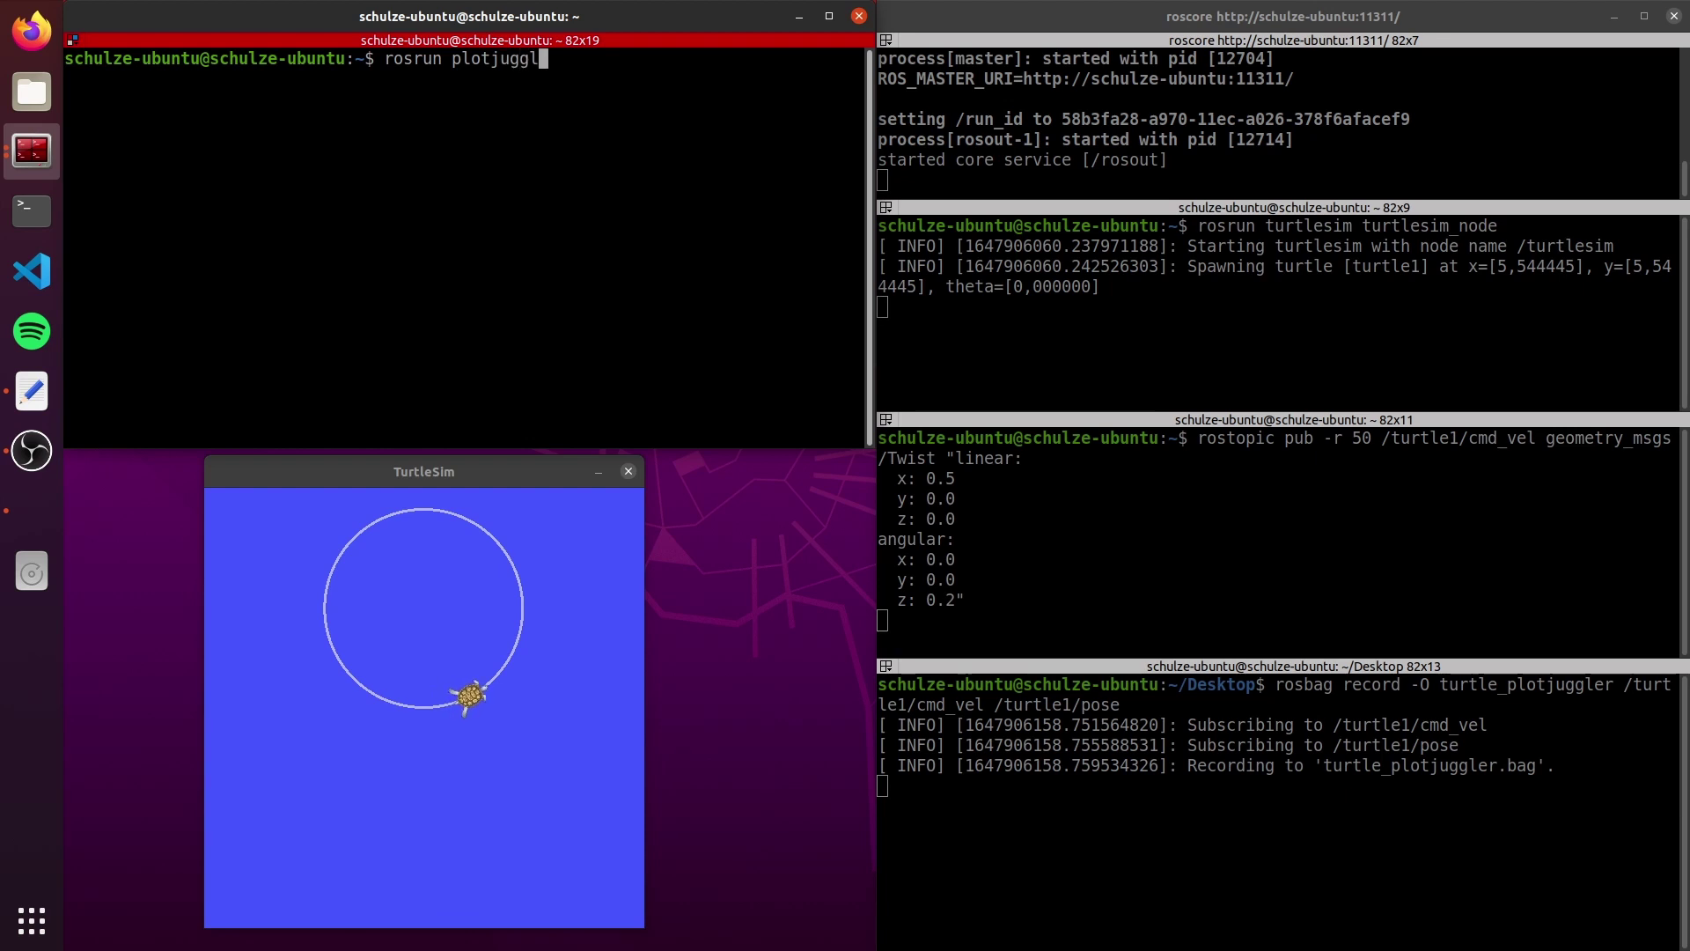
type("plot")
key("Tab")
key("Return")
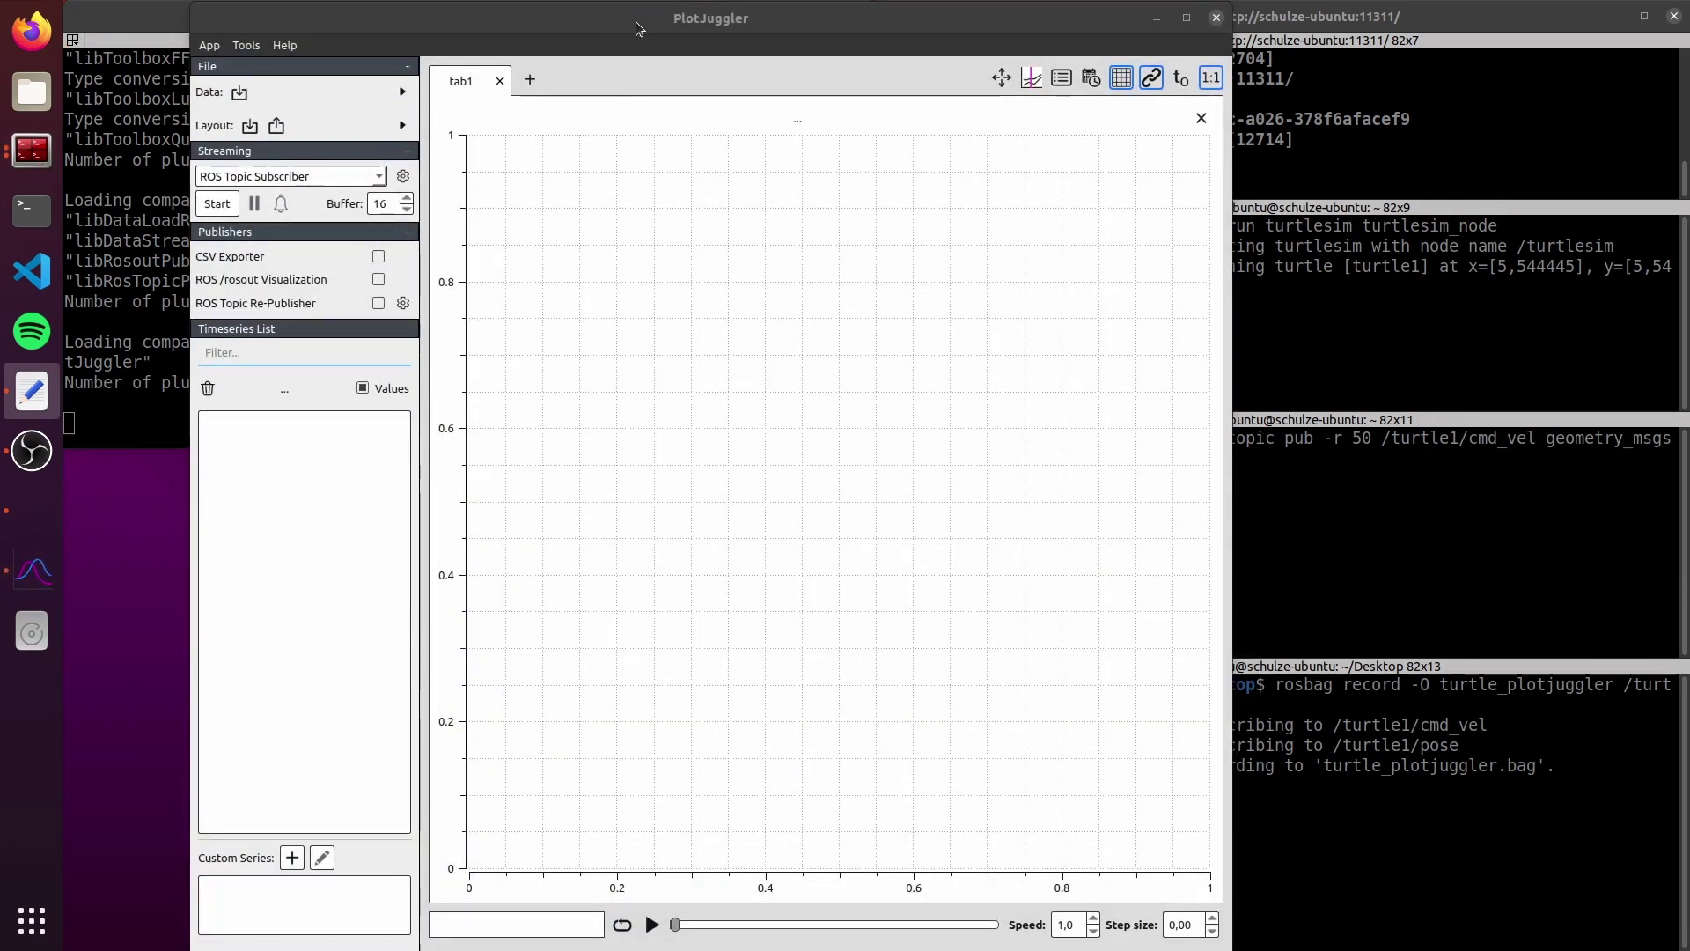
left_click_drag(627, 16, 501, 16)
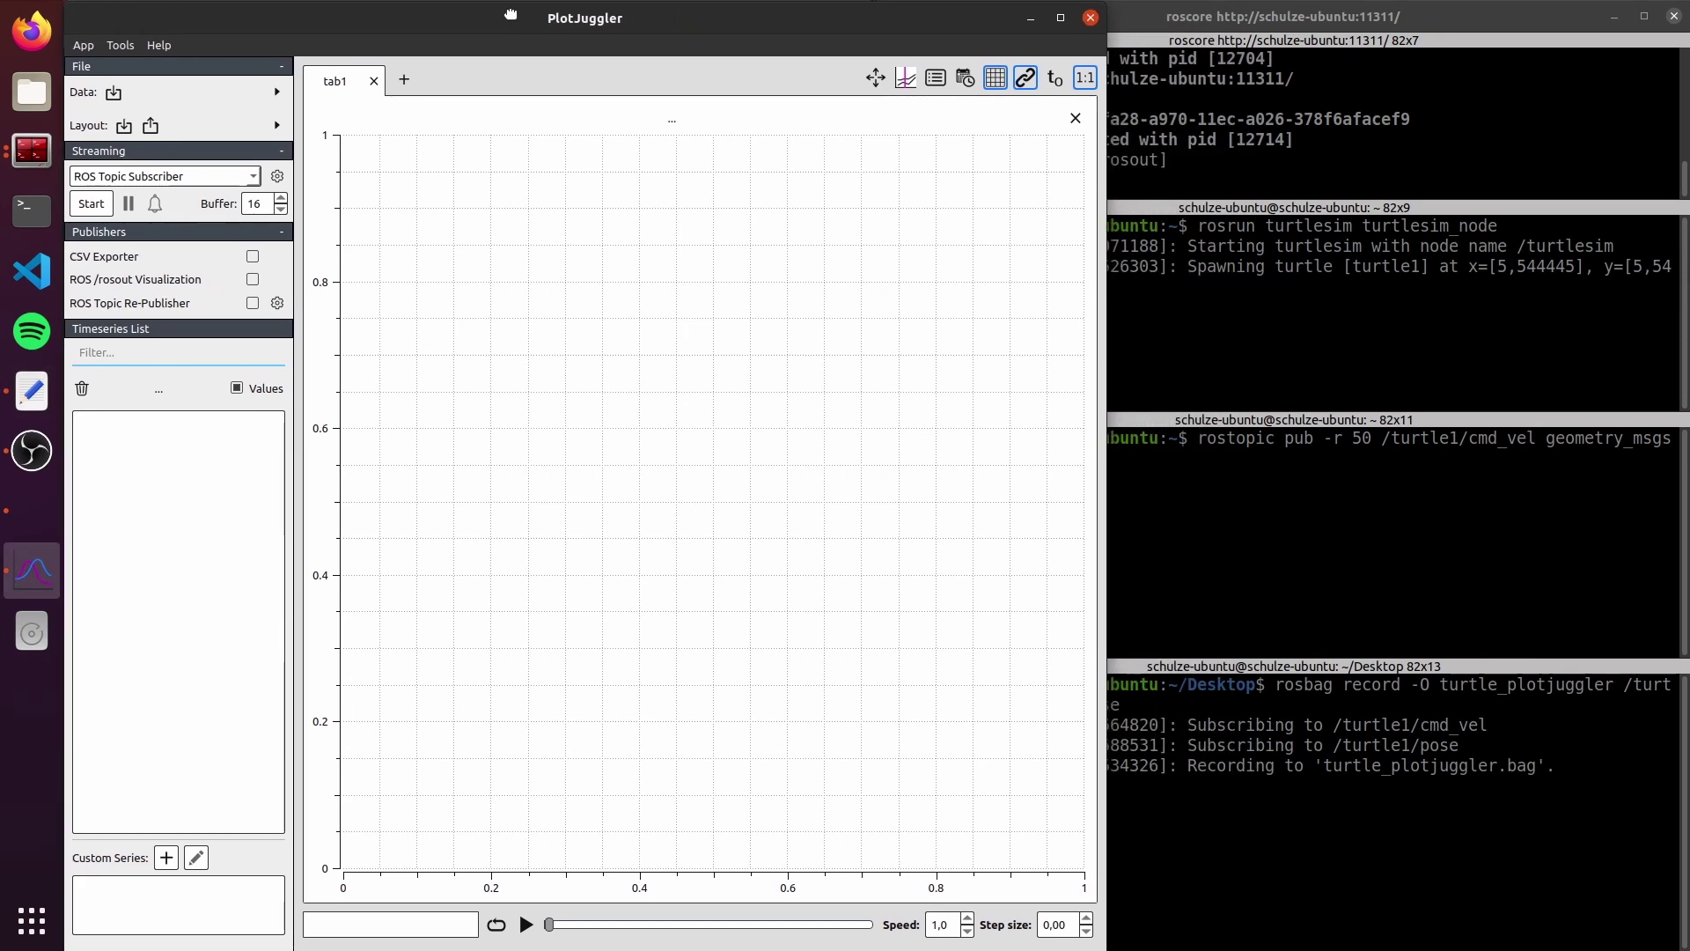
double_click(501, 16)
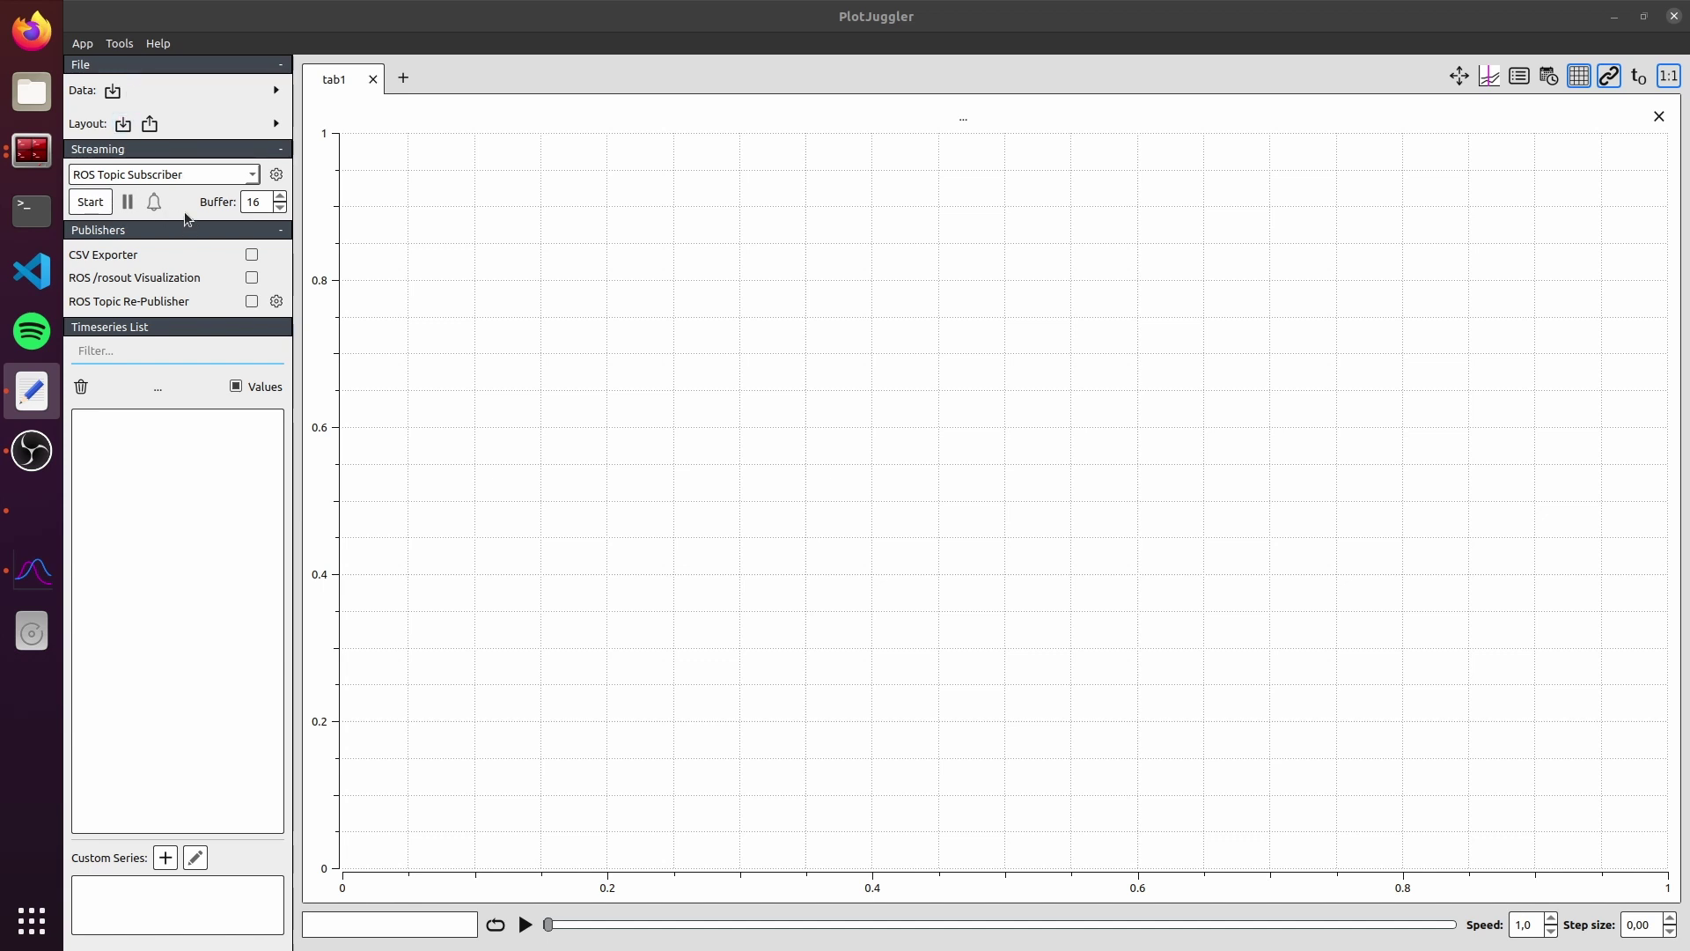
- Stream /turtle1/cmd_vel, /turtle1/color_sensor and /turtle1/pose through the ROS Topic Subscriber source
left_click(242, 176)
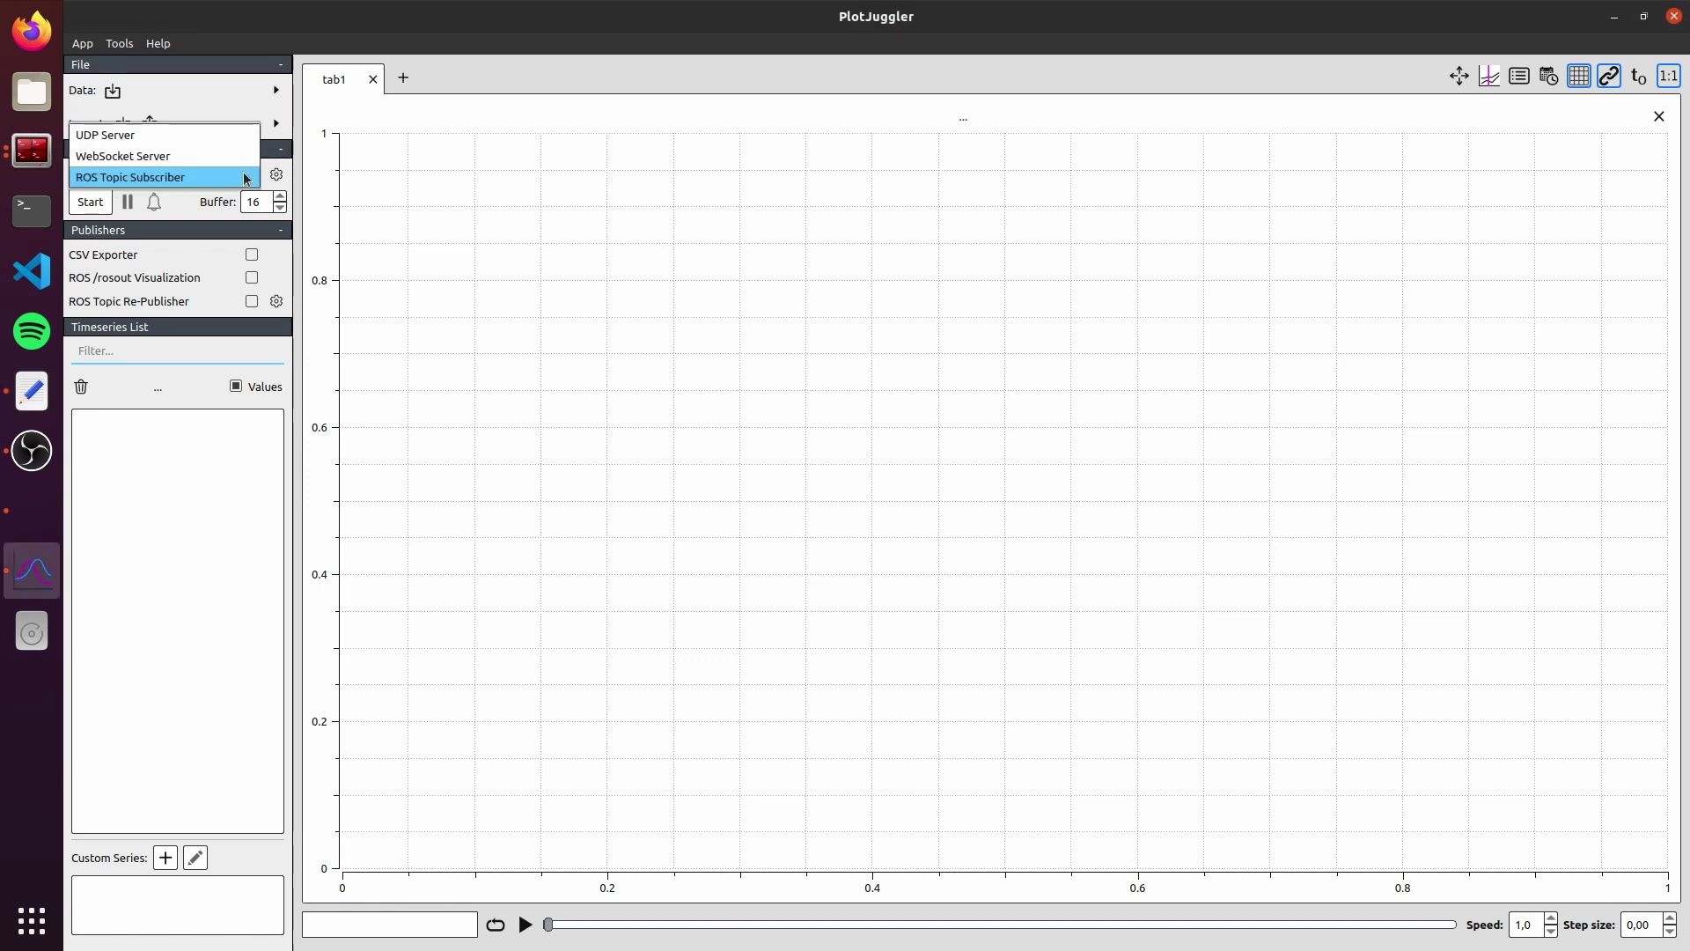
left_click(177, 179)
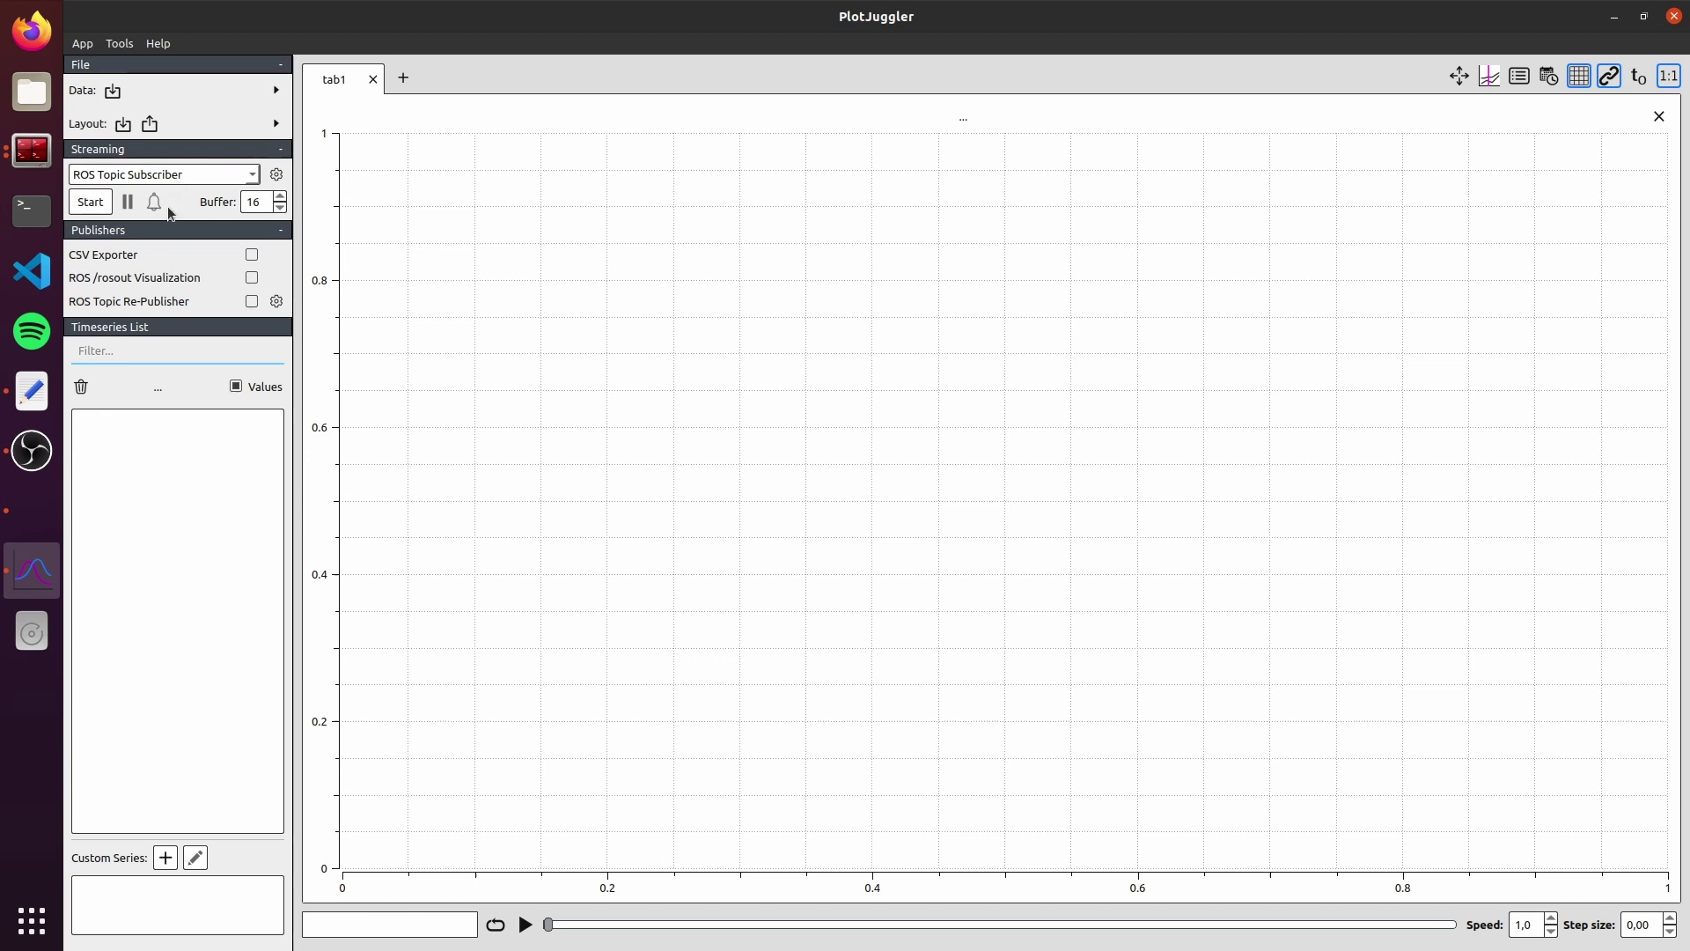
left_click(91, 203)
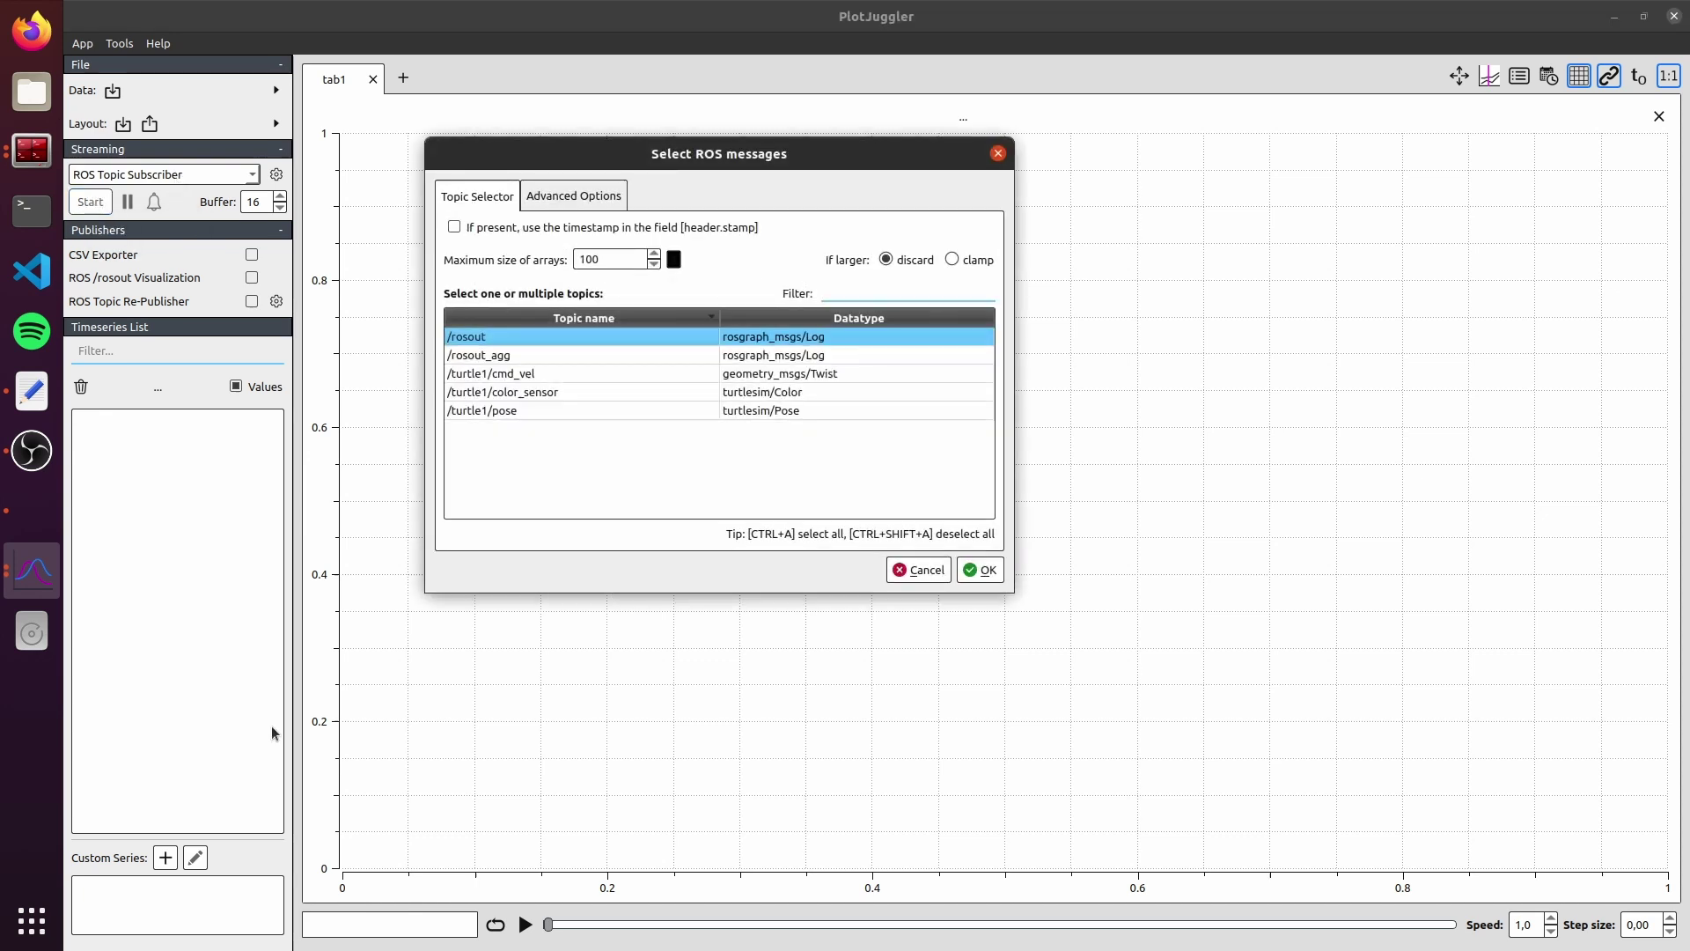
left_click(520, 379, "ctrl")
left_click(512, 343, "ctrl")
left_click(520, 396, "ctrl")
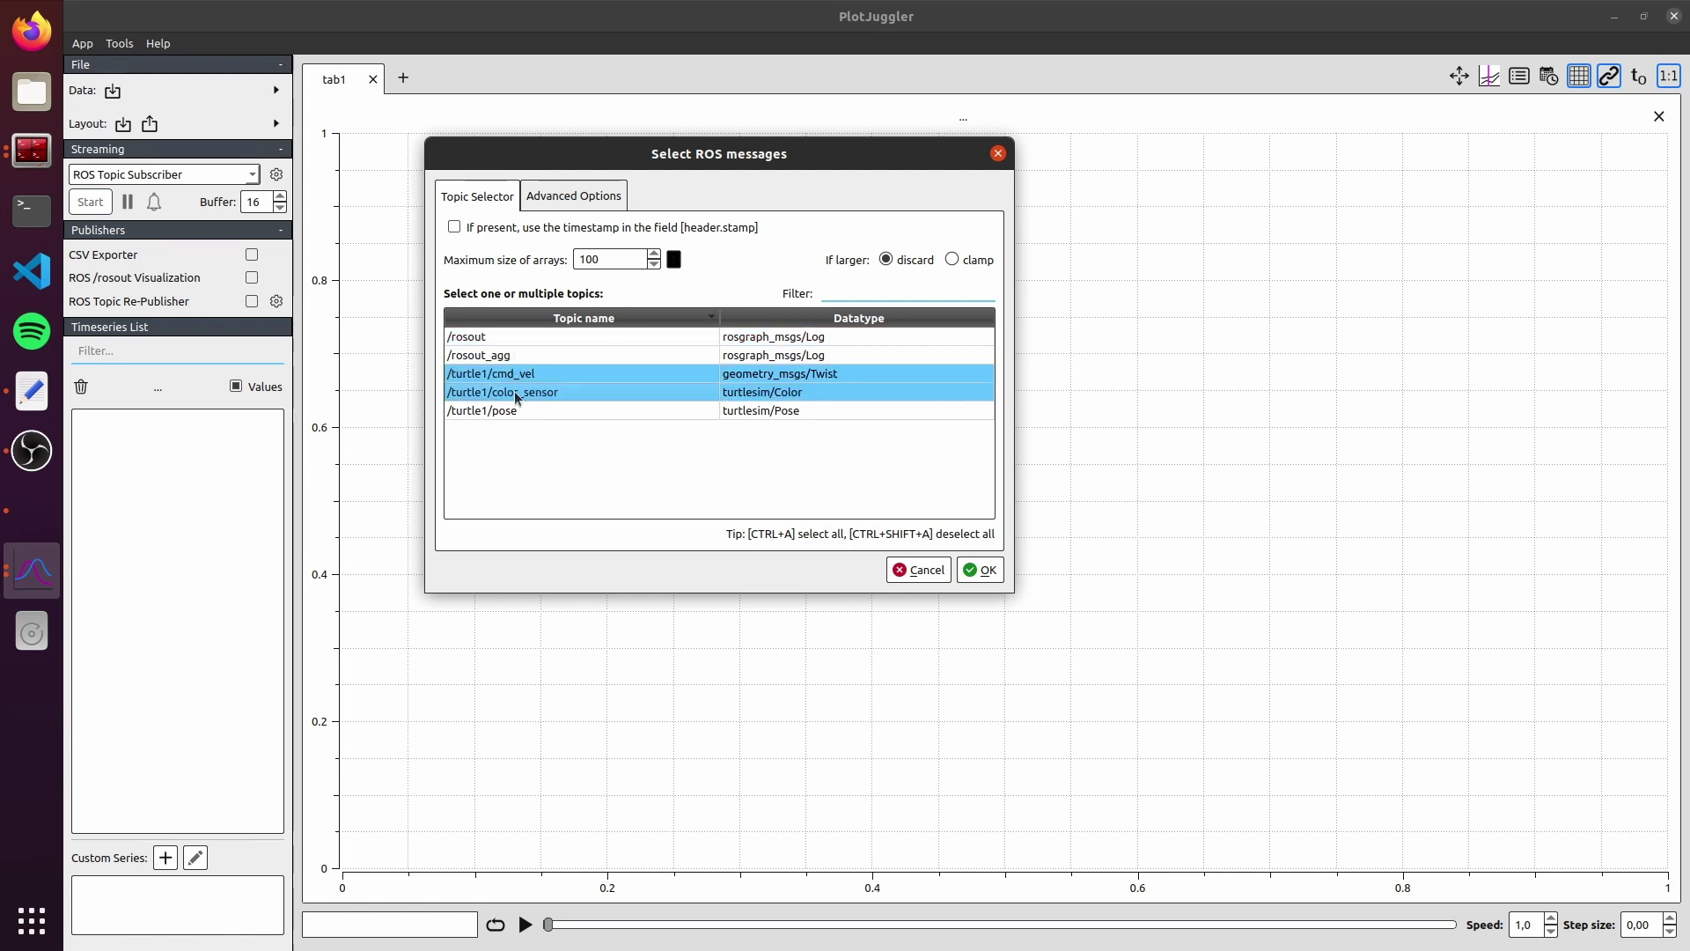
left_click(528, 412, "ctrl")
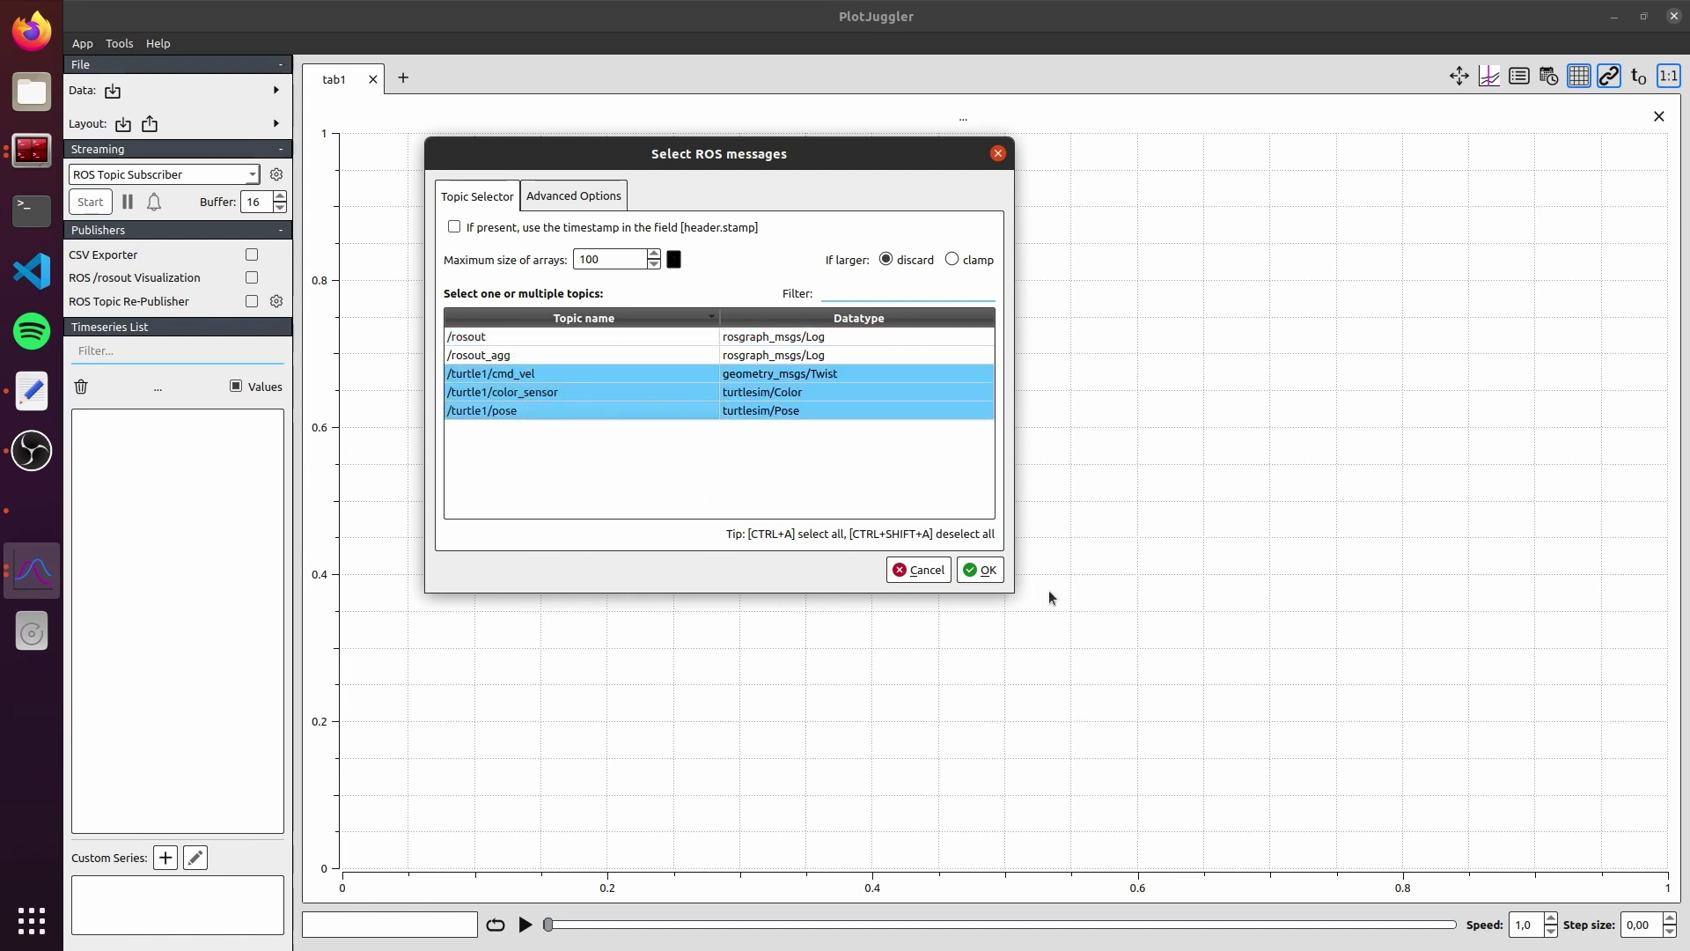
left_click(979, 570)
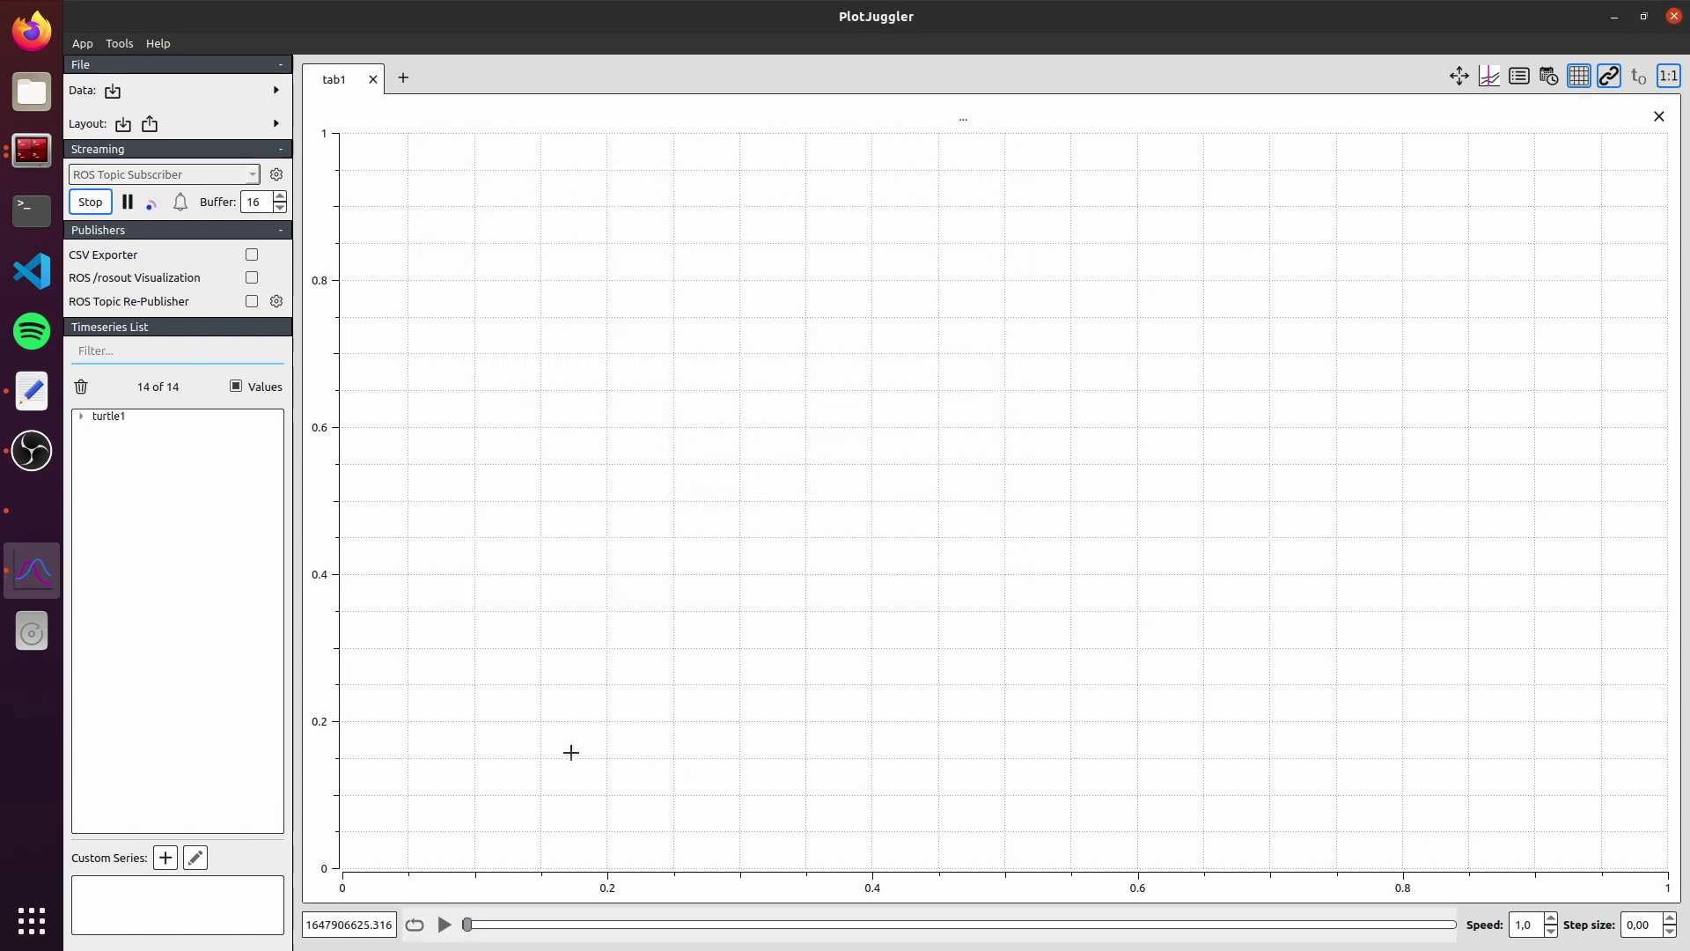
- Expand turtle1 > pose and drag the x series onto the empty tab1 plot
left_click(82, 416)
left_click(99, 454)
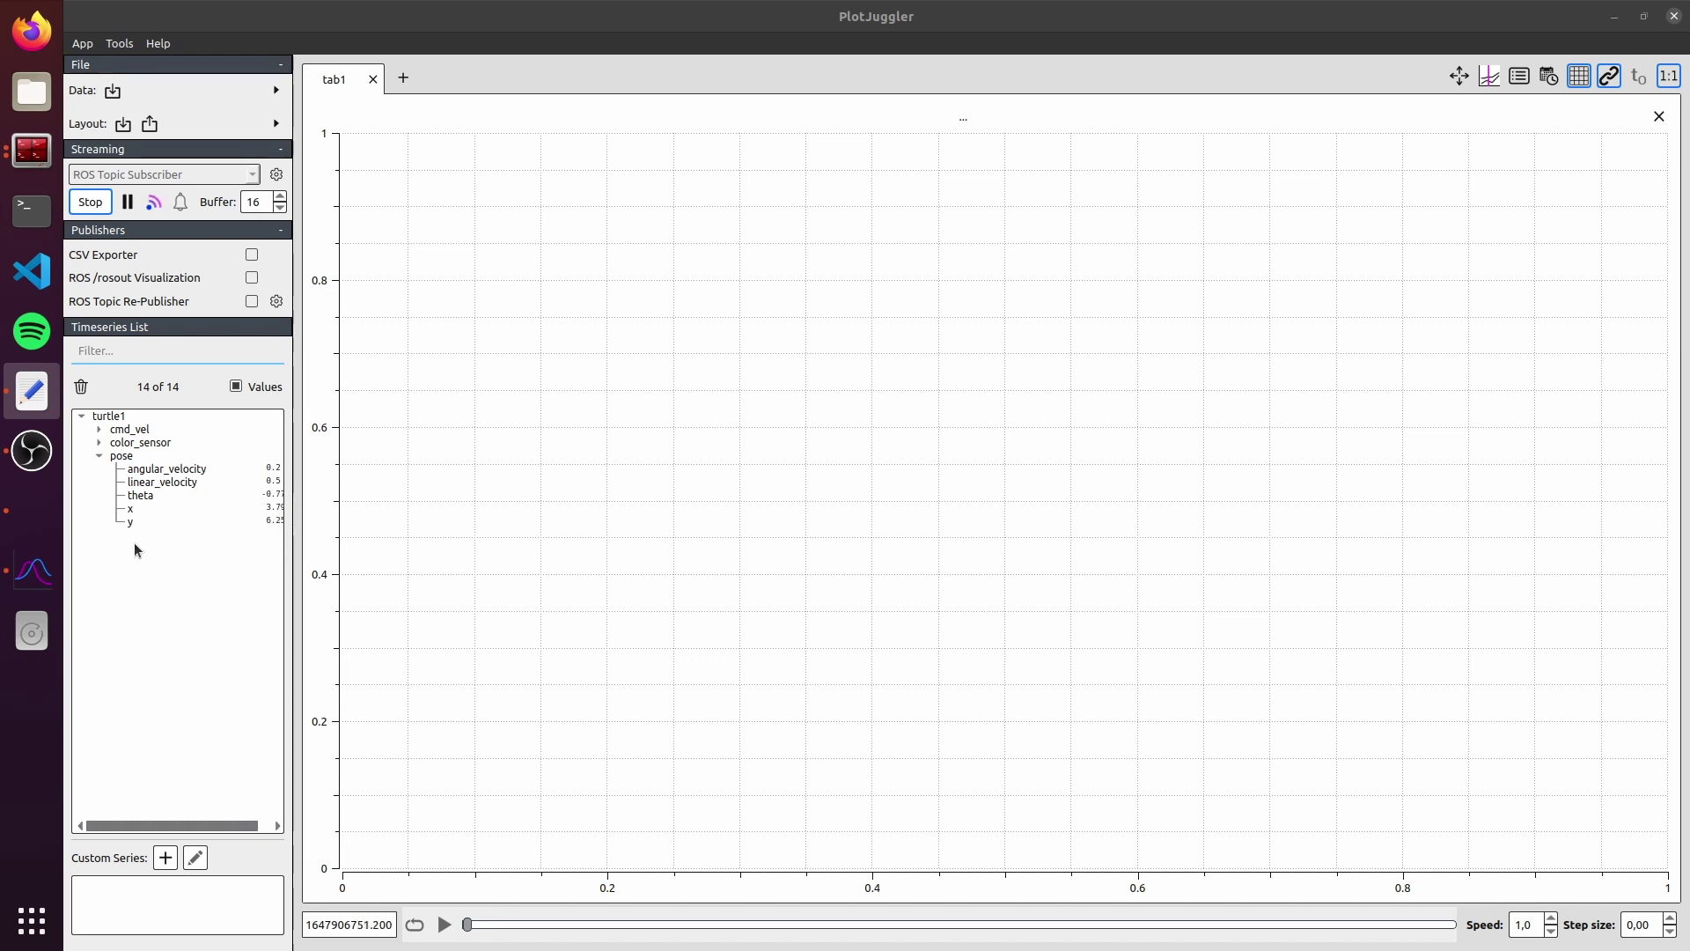
left_click(141, 514)
left_click_drag(145, 518, 483, 441)
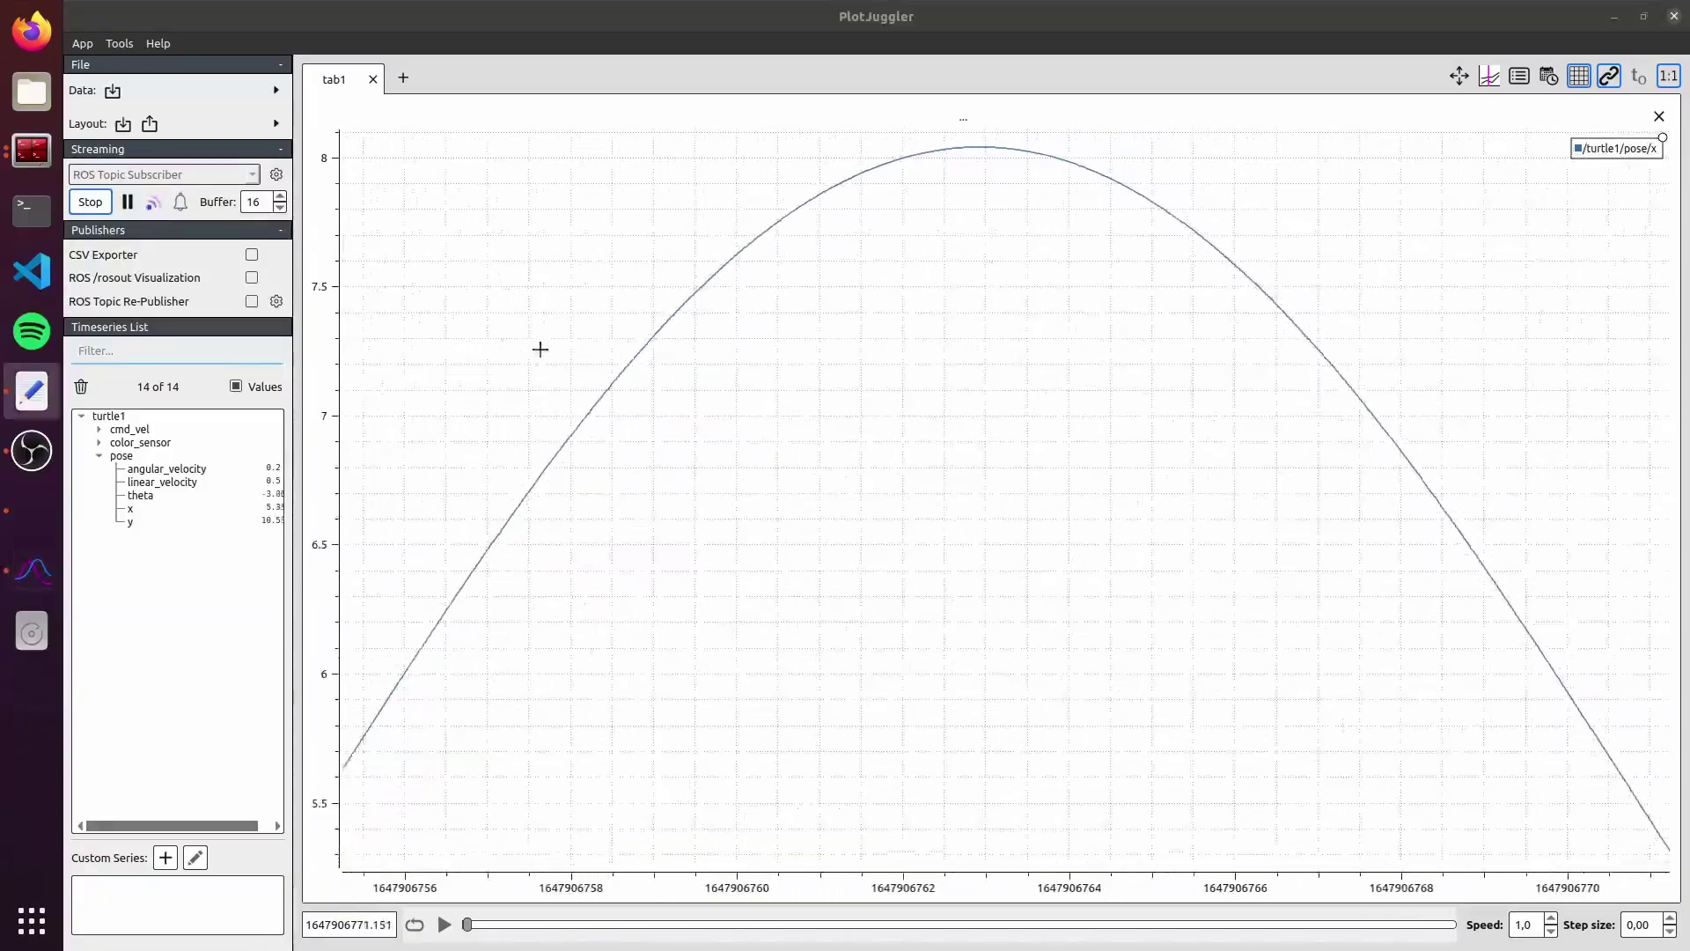
- Colour the pose/x curve purple (#b41f98) and fix the vertical axis from 0 to 12
right_click(760, 428)
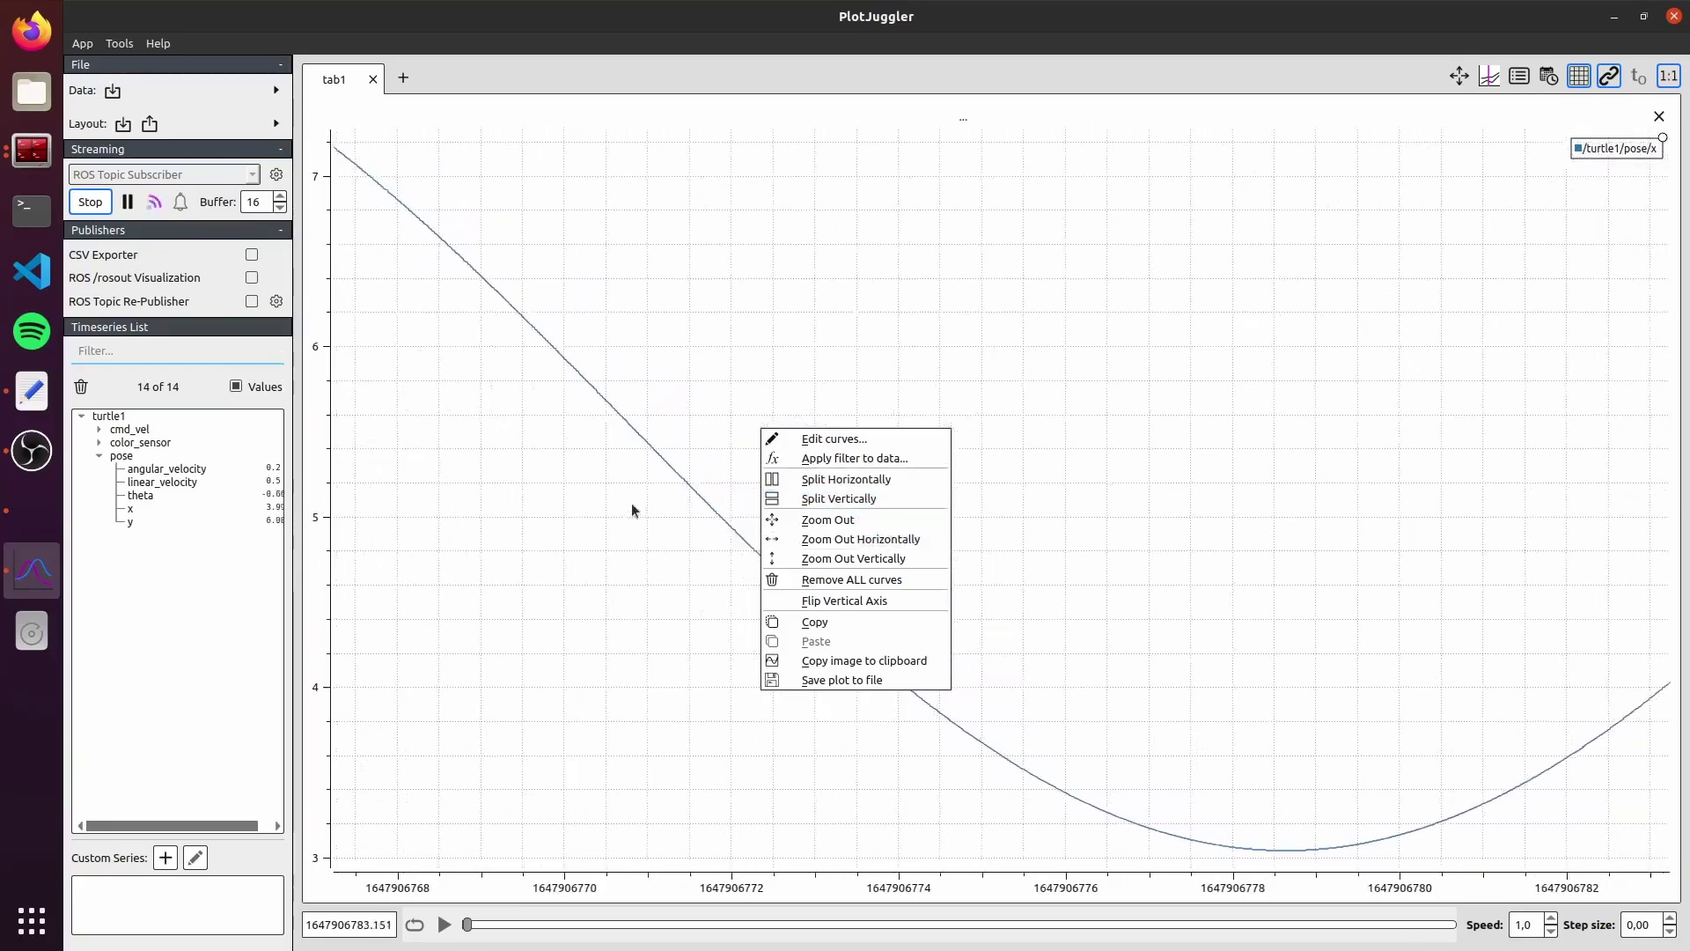
left_click(846, 440)
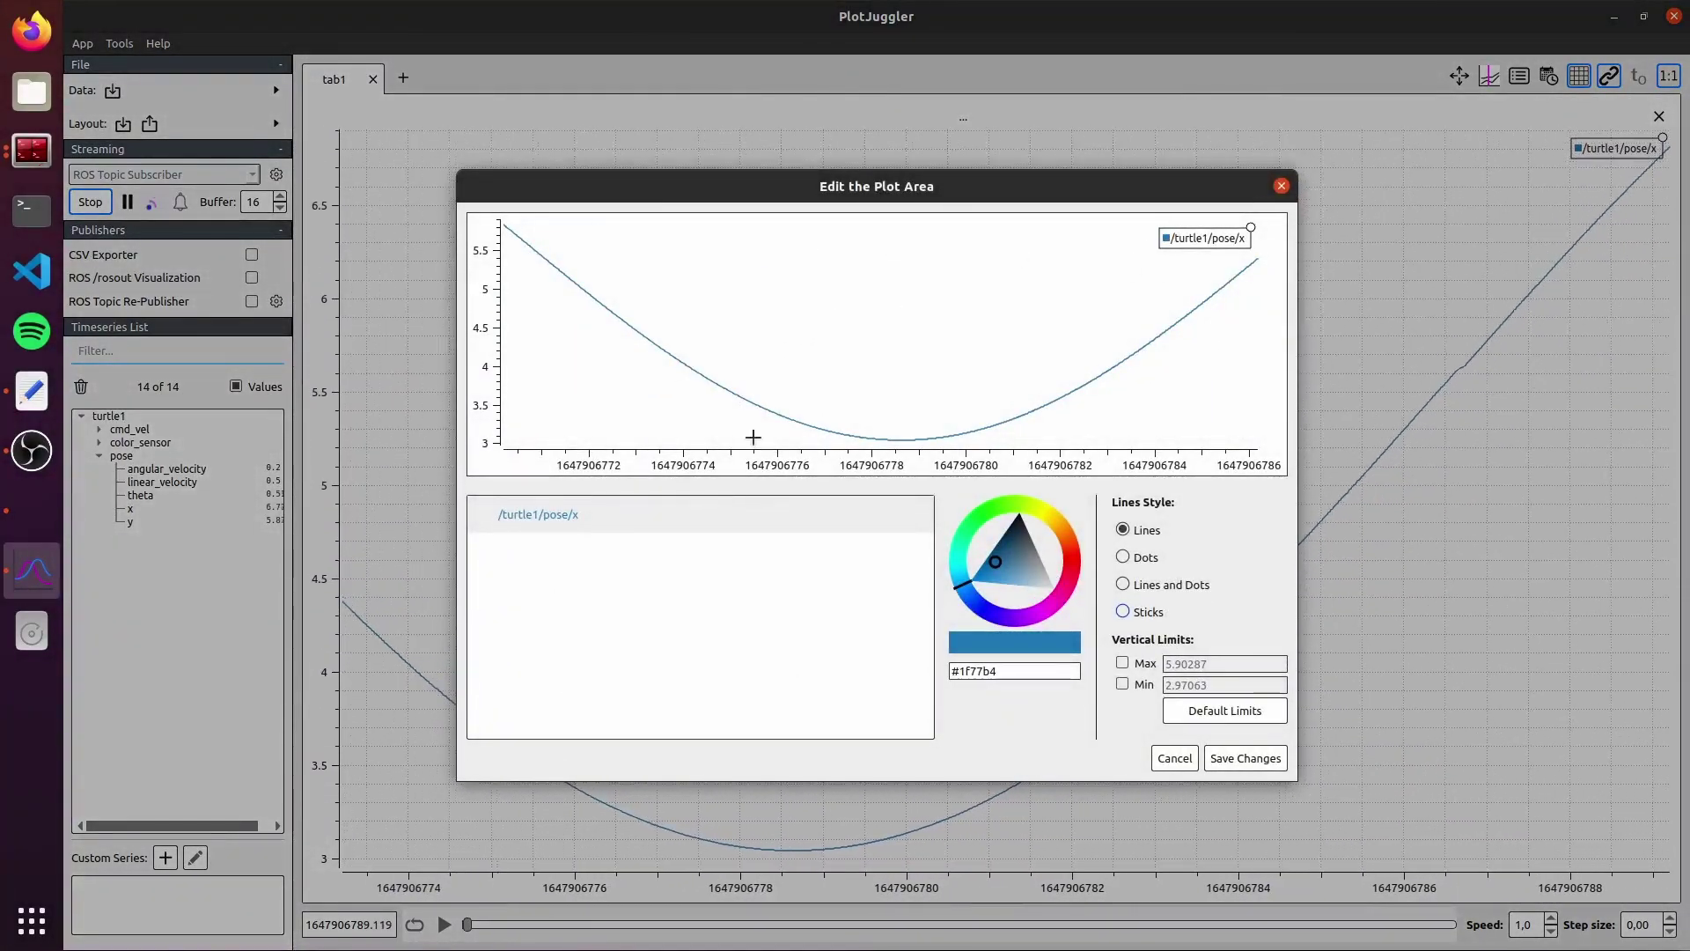
mouse_move(983, 599)
left_mouse_down()
mouse_move(1016, 623)
mouse_move(1058, 609)
left_mouse_up()
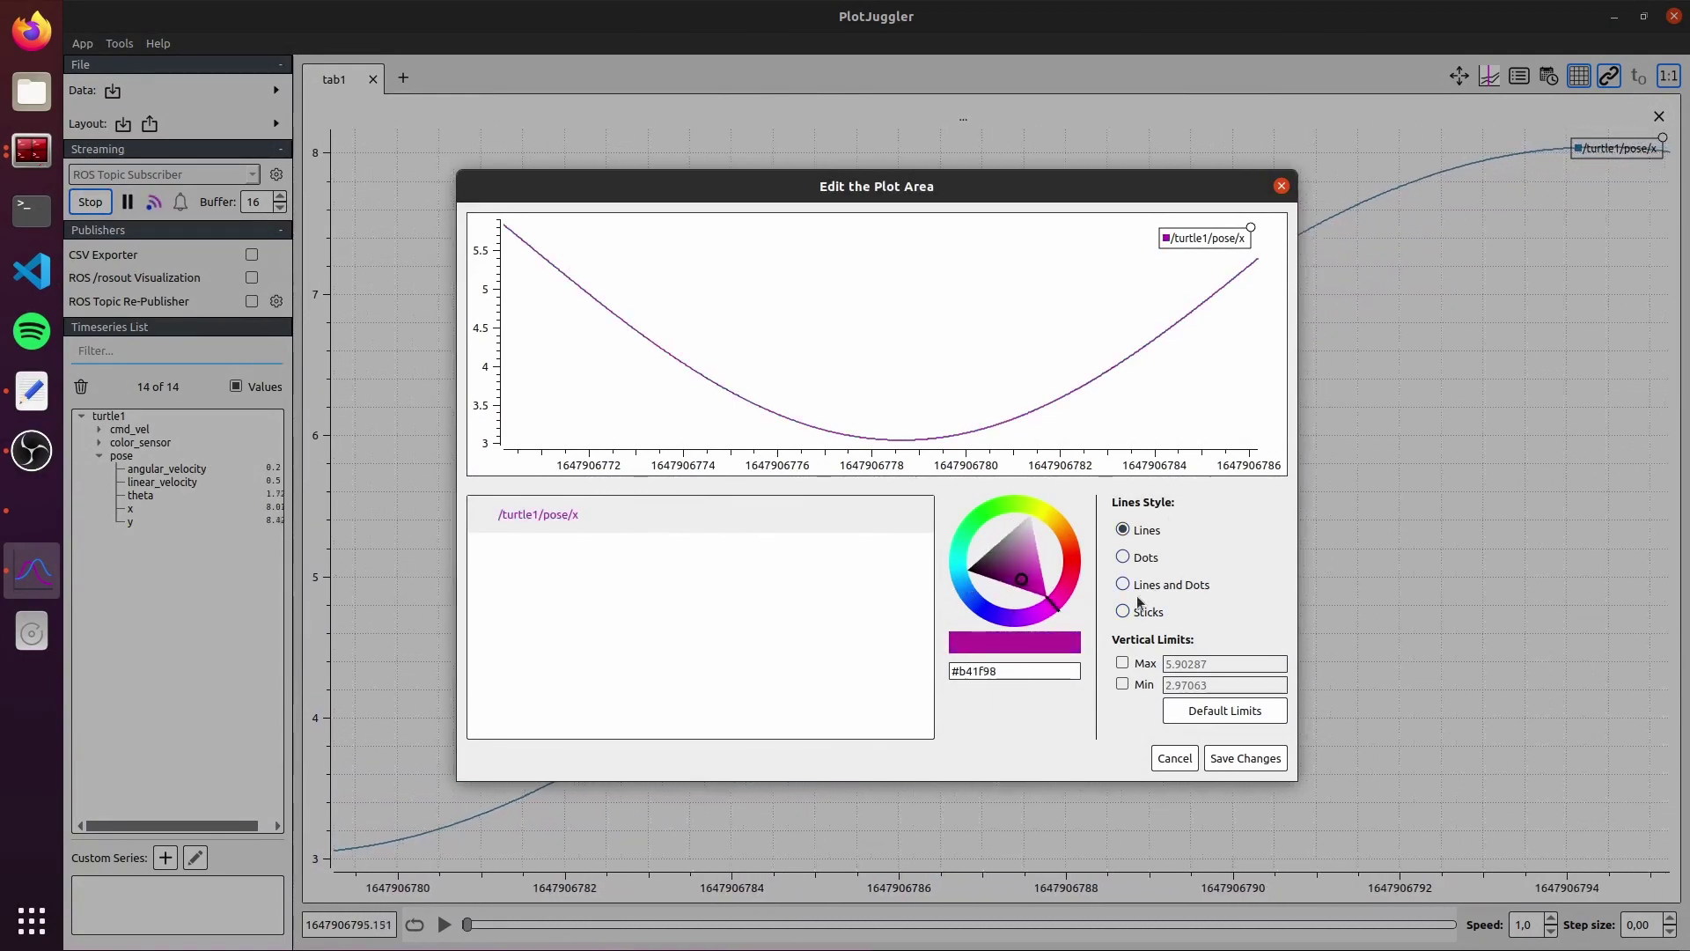
left_click(1122, 663)
left_click_drag(1211, 664, 1164, 664)
type("12")
left_click(1122, 684)
triple_click(1205, 685)
type("0")
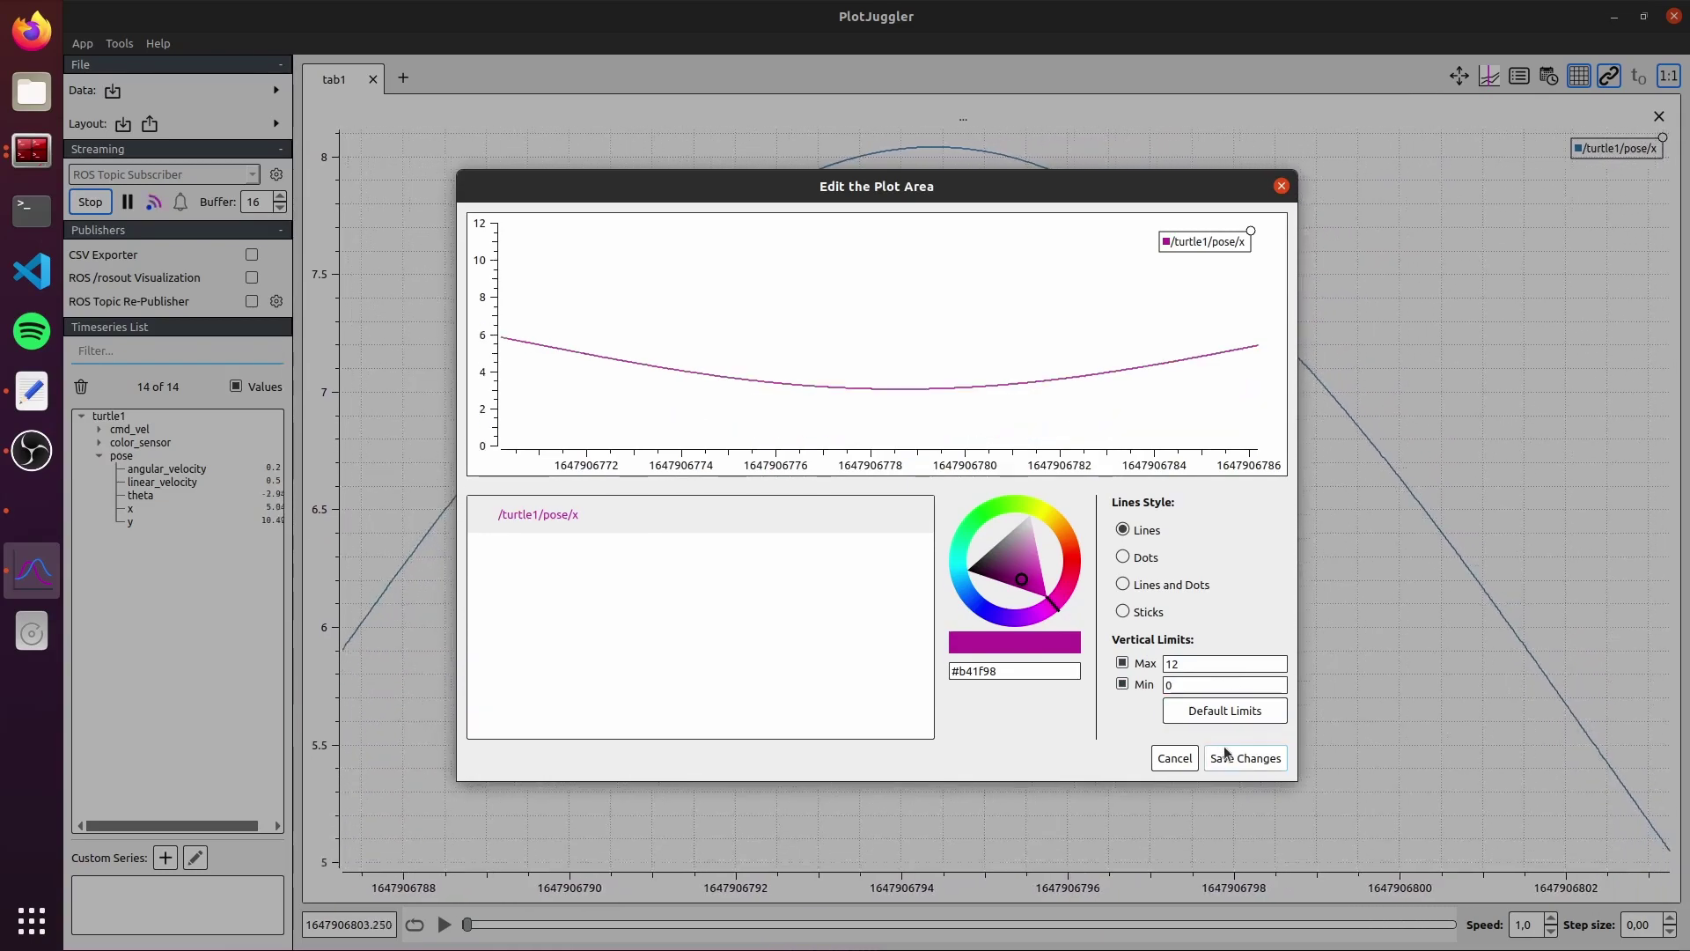
left_click(1239, 765)
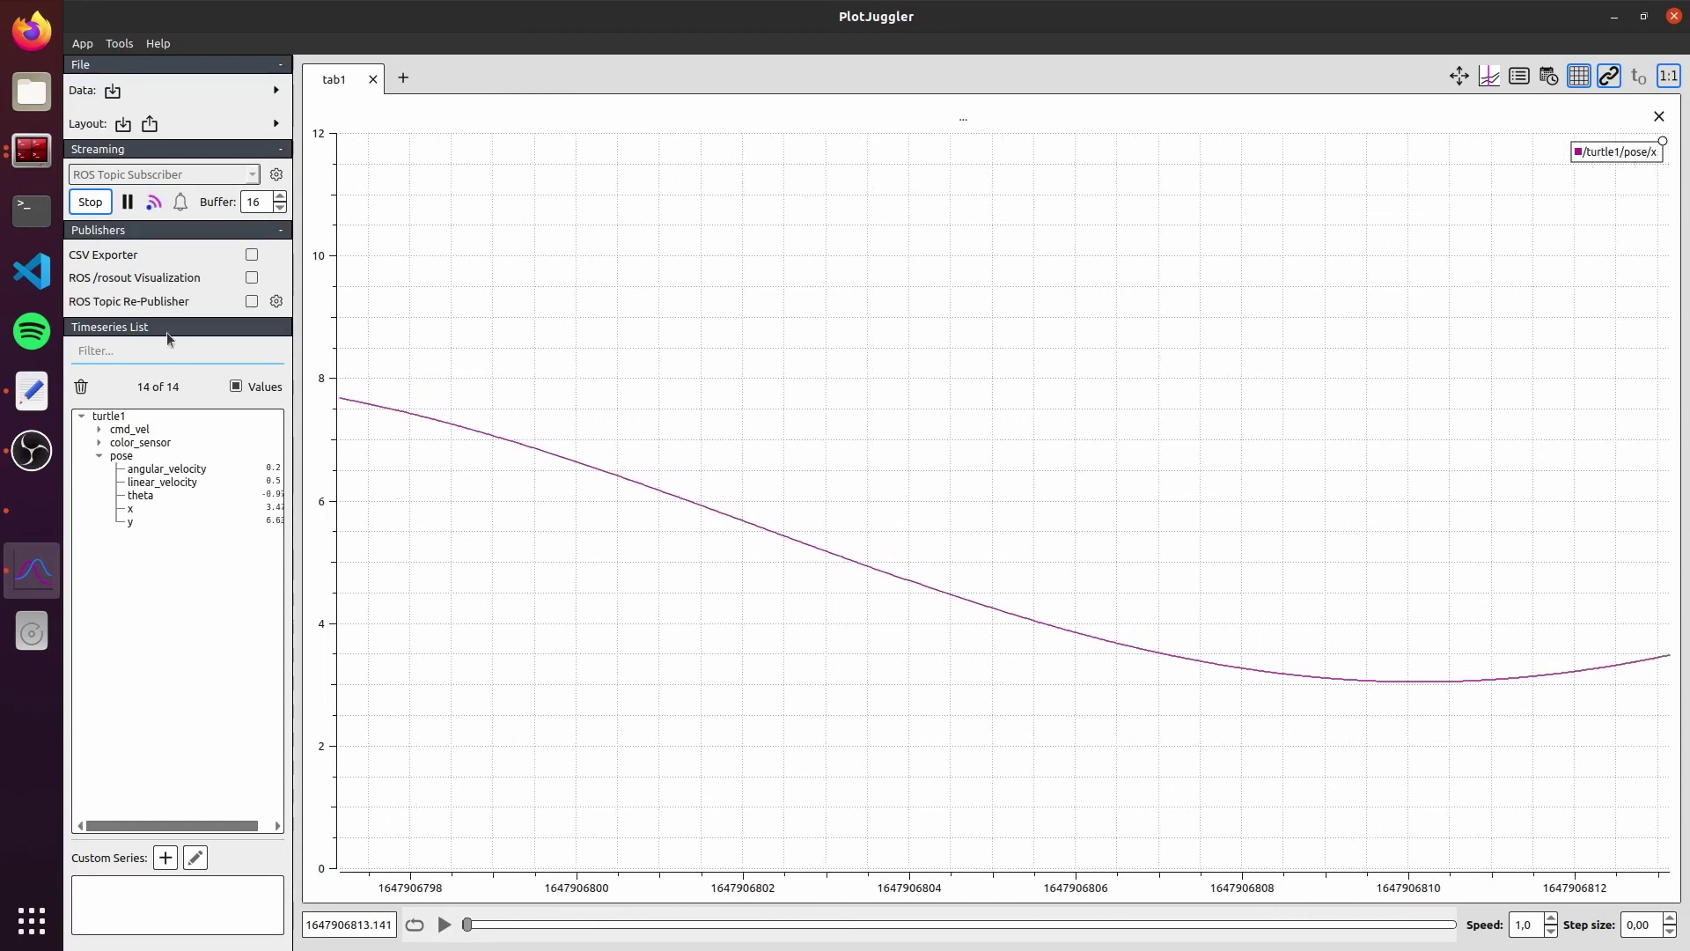
- Try longer and shorter streaming buffers, leaving the Buffer set to 15
left_click(280, 197)
left_click(280, 198)
left_click(280, 197)
left_click(280, 197)
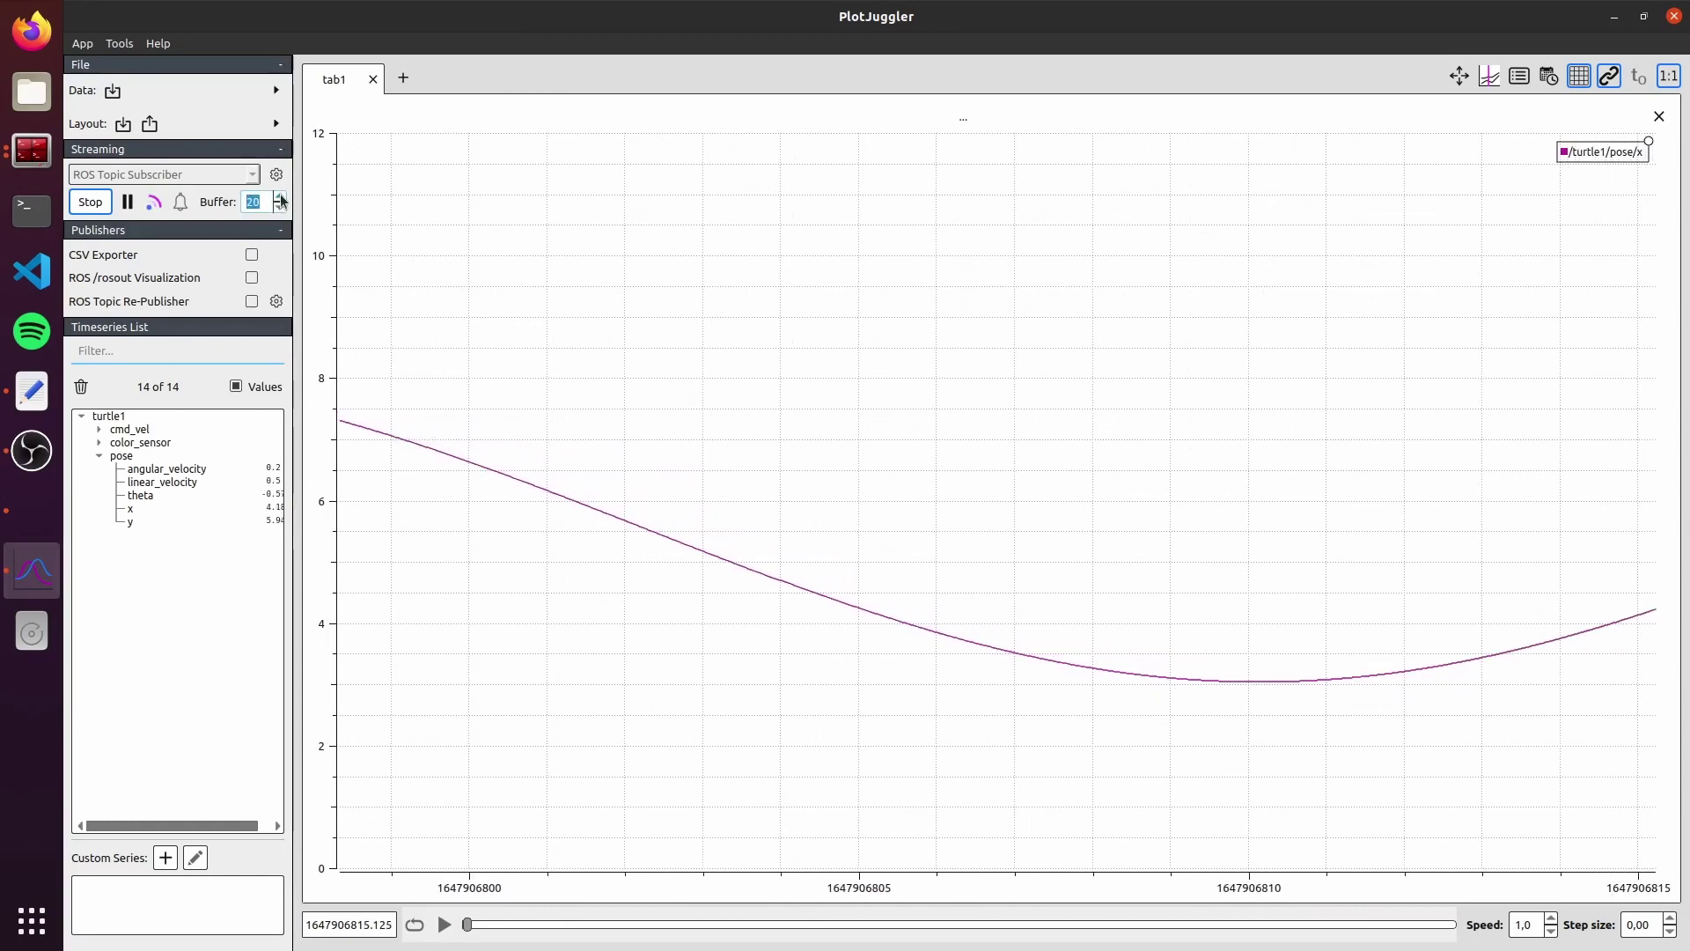
left_click(281, 197)
left_click(281, 197)
left_click(281, 198)
left_click(280, 197)
left_click(281, 197)
left_click(281, 197)
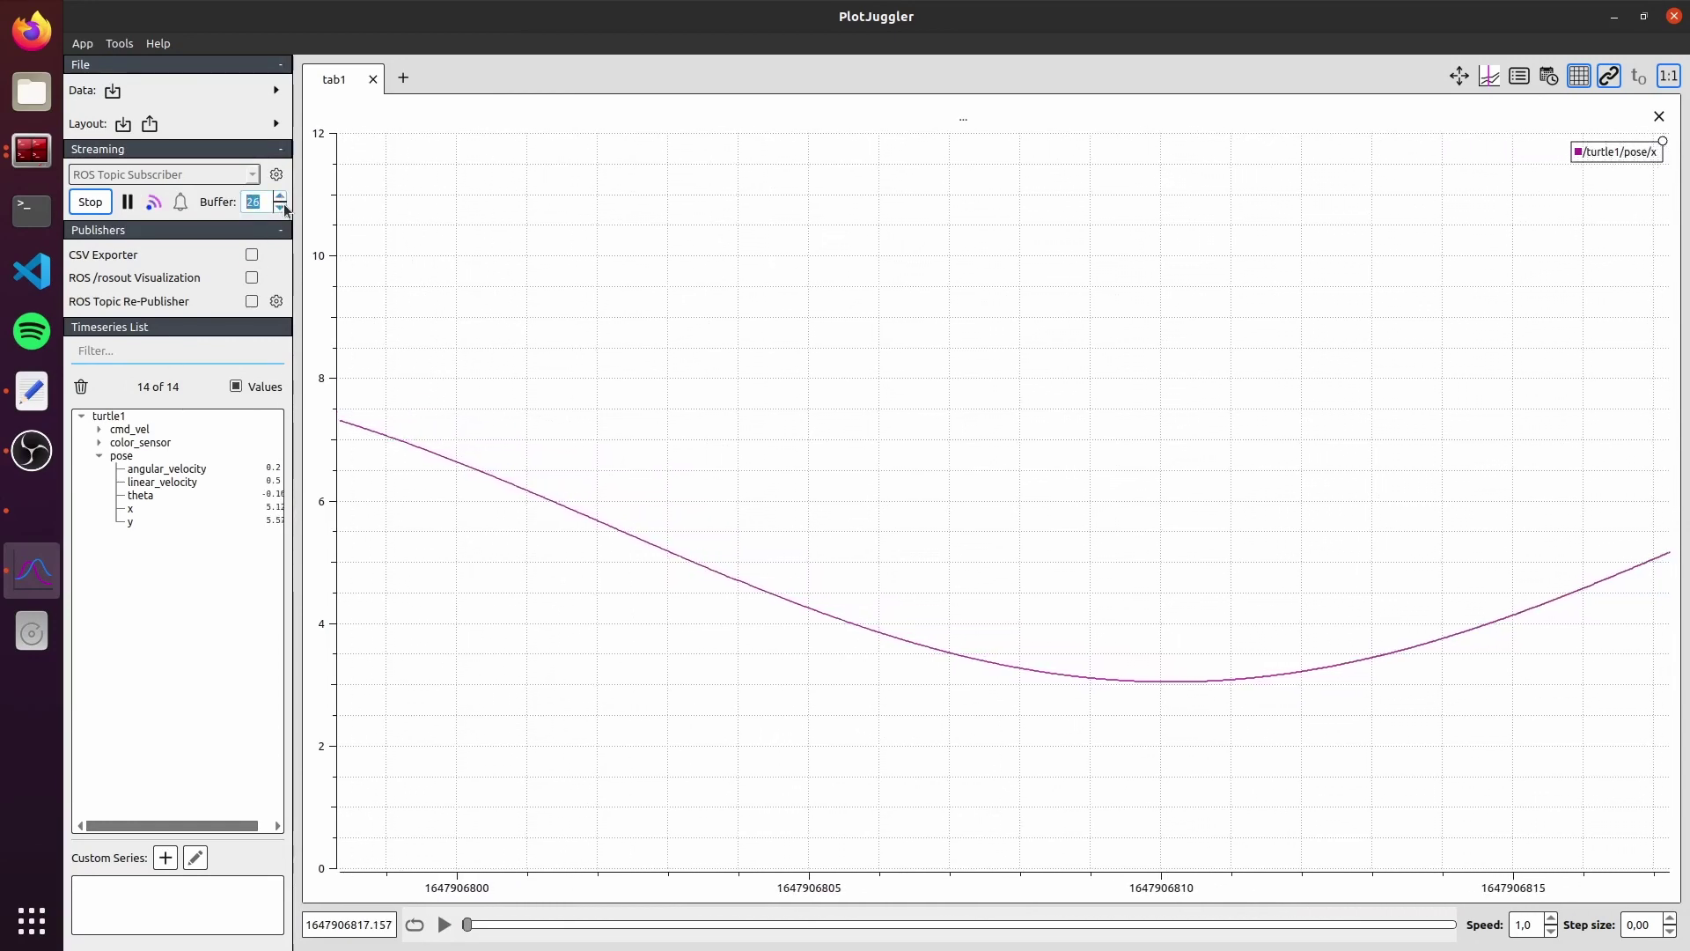
left_click(280, 208)
left_click(281, 208)
left_click(281, 208)
left_click(281, 208)
left_click(281, 207)
left_click(281, 207)
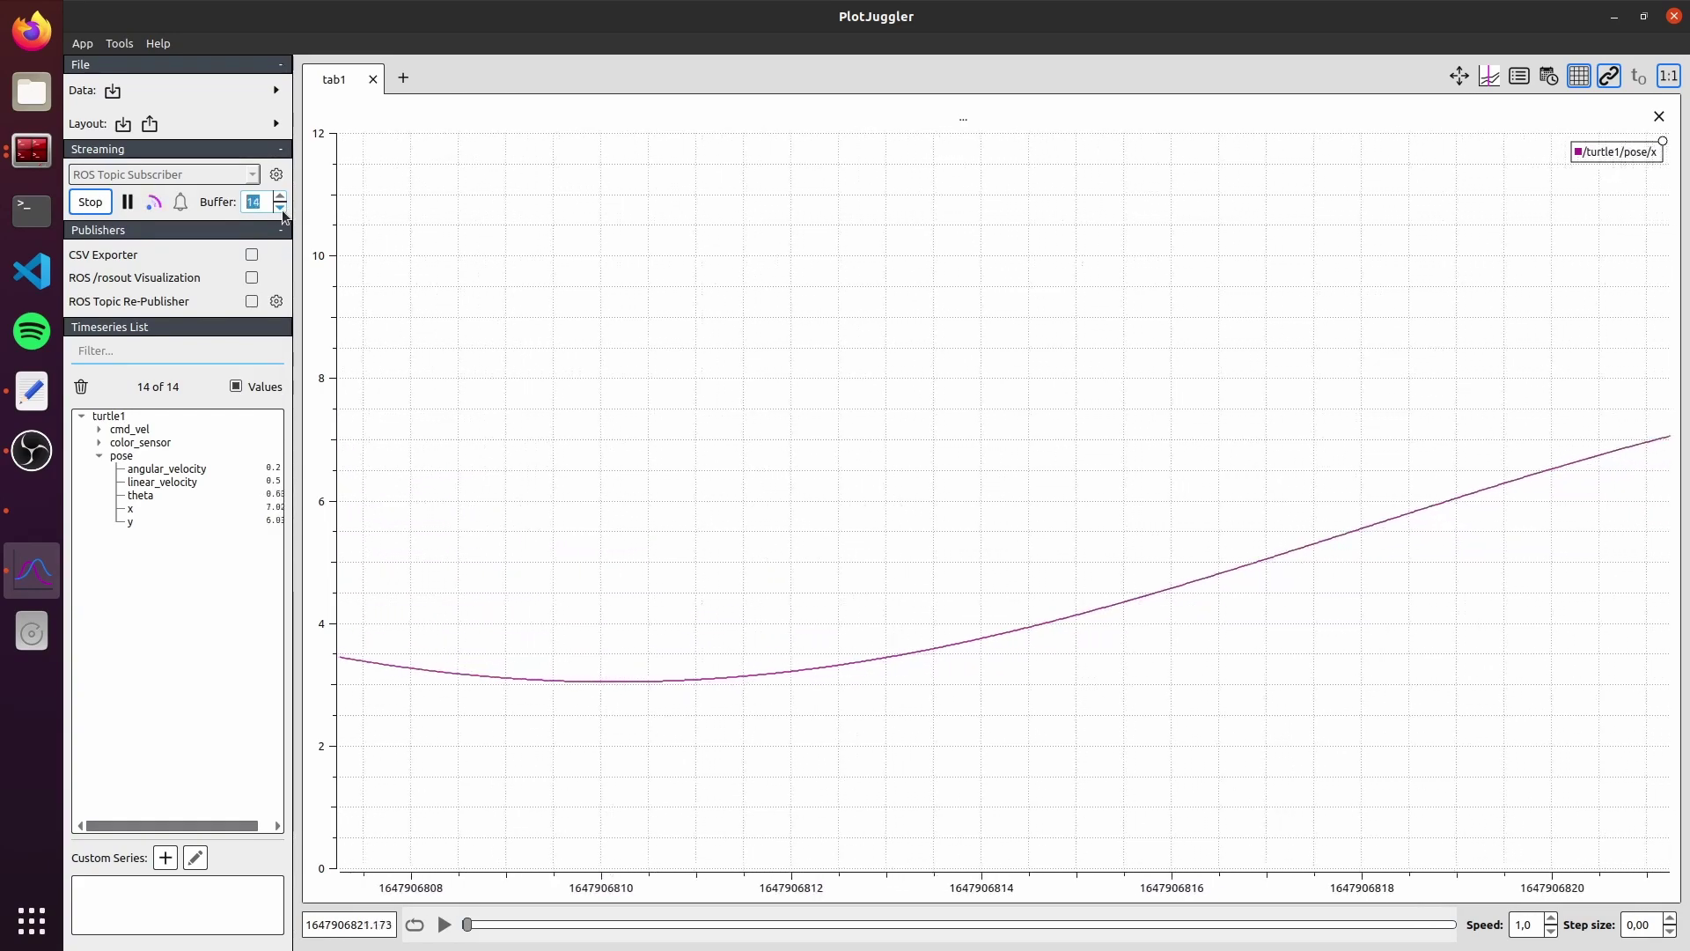
left_click(280, 197)
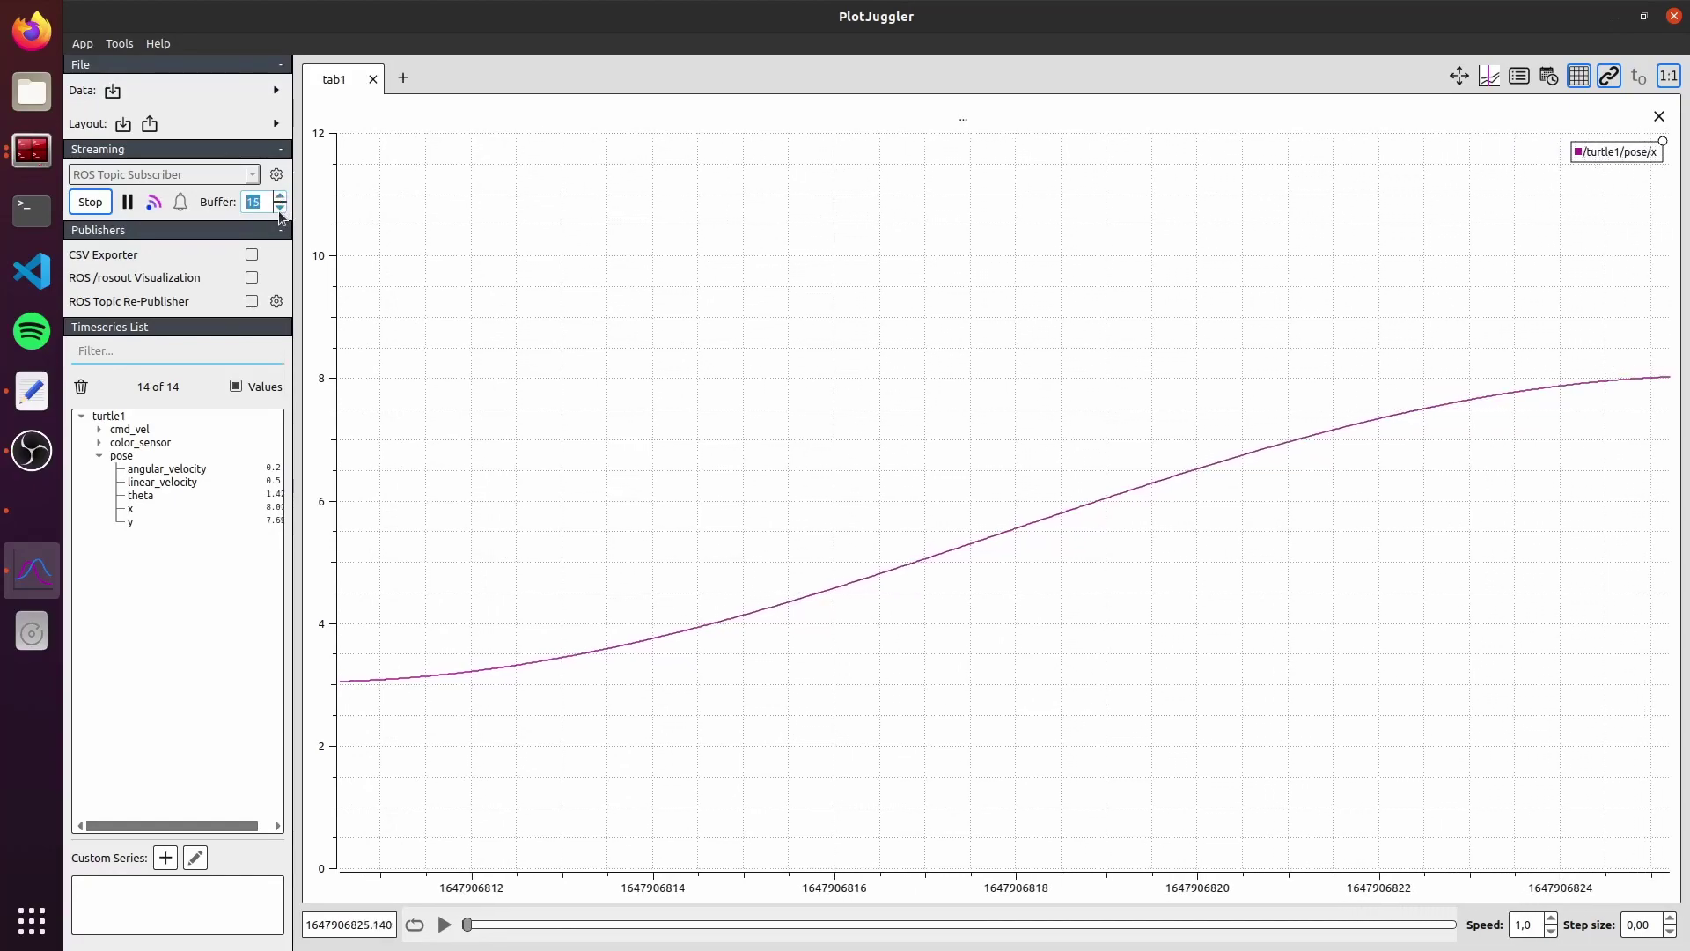
key("alt+Tab")
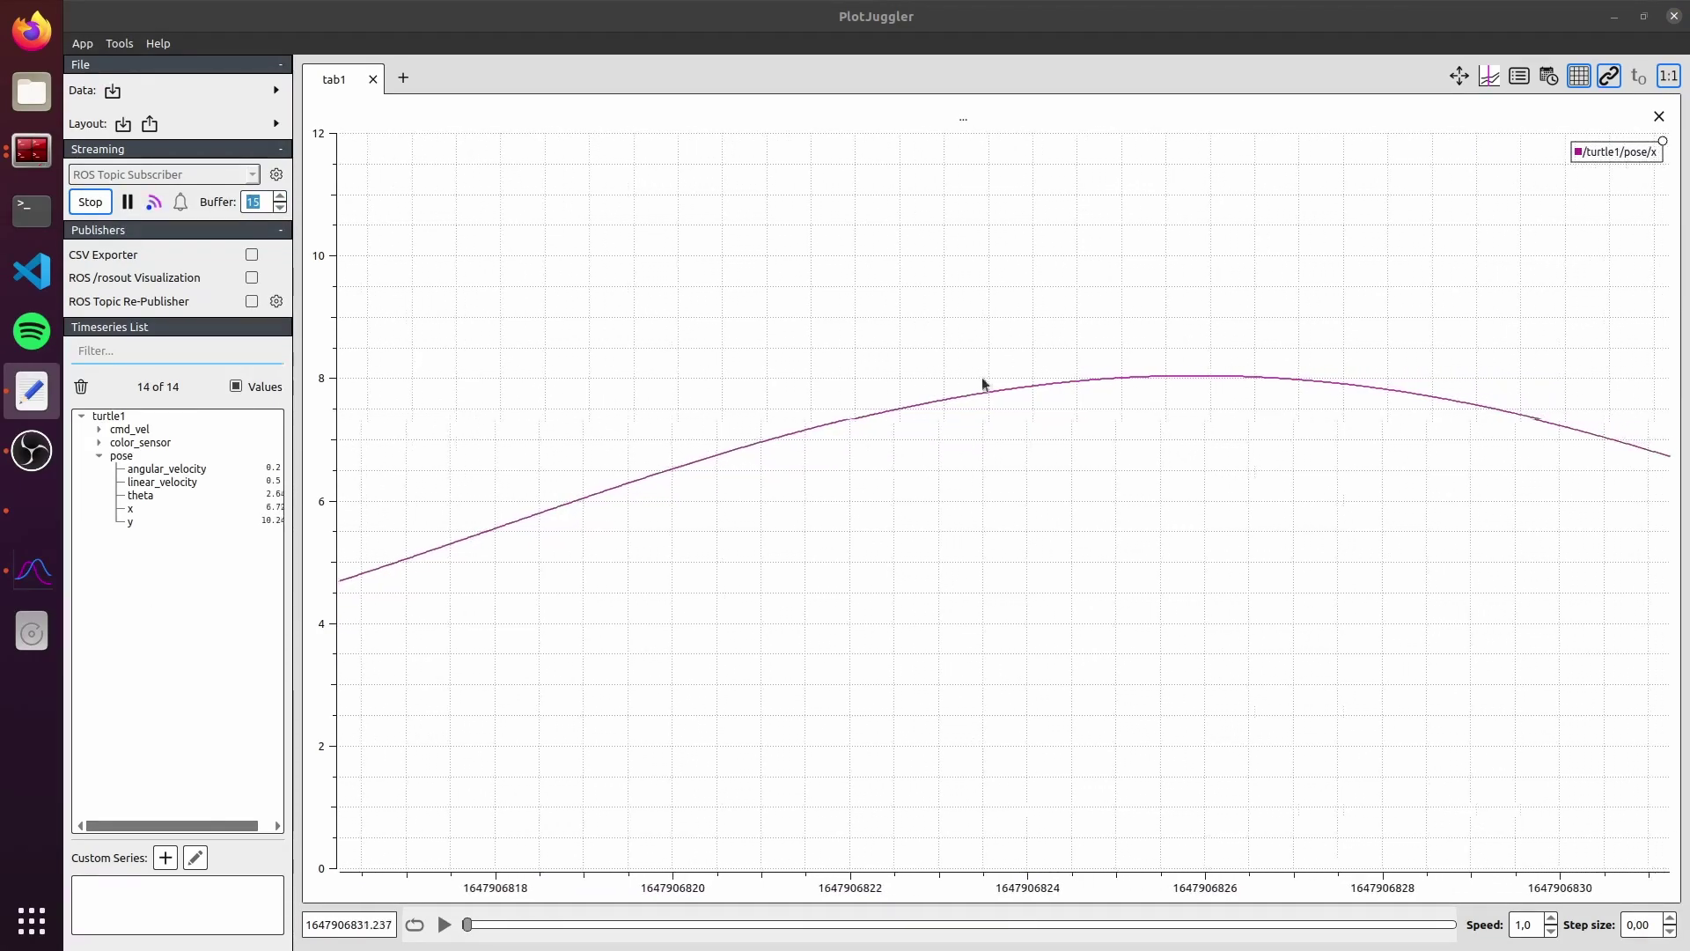
left_click(985, 382)
- Split tab1 into two plots and put /turtle1/pose/y in the lower one
right_click(984, 384)
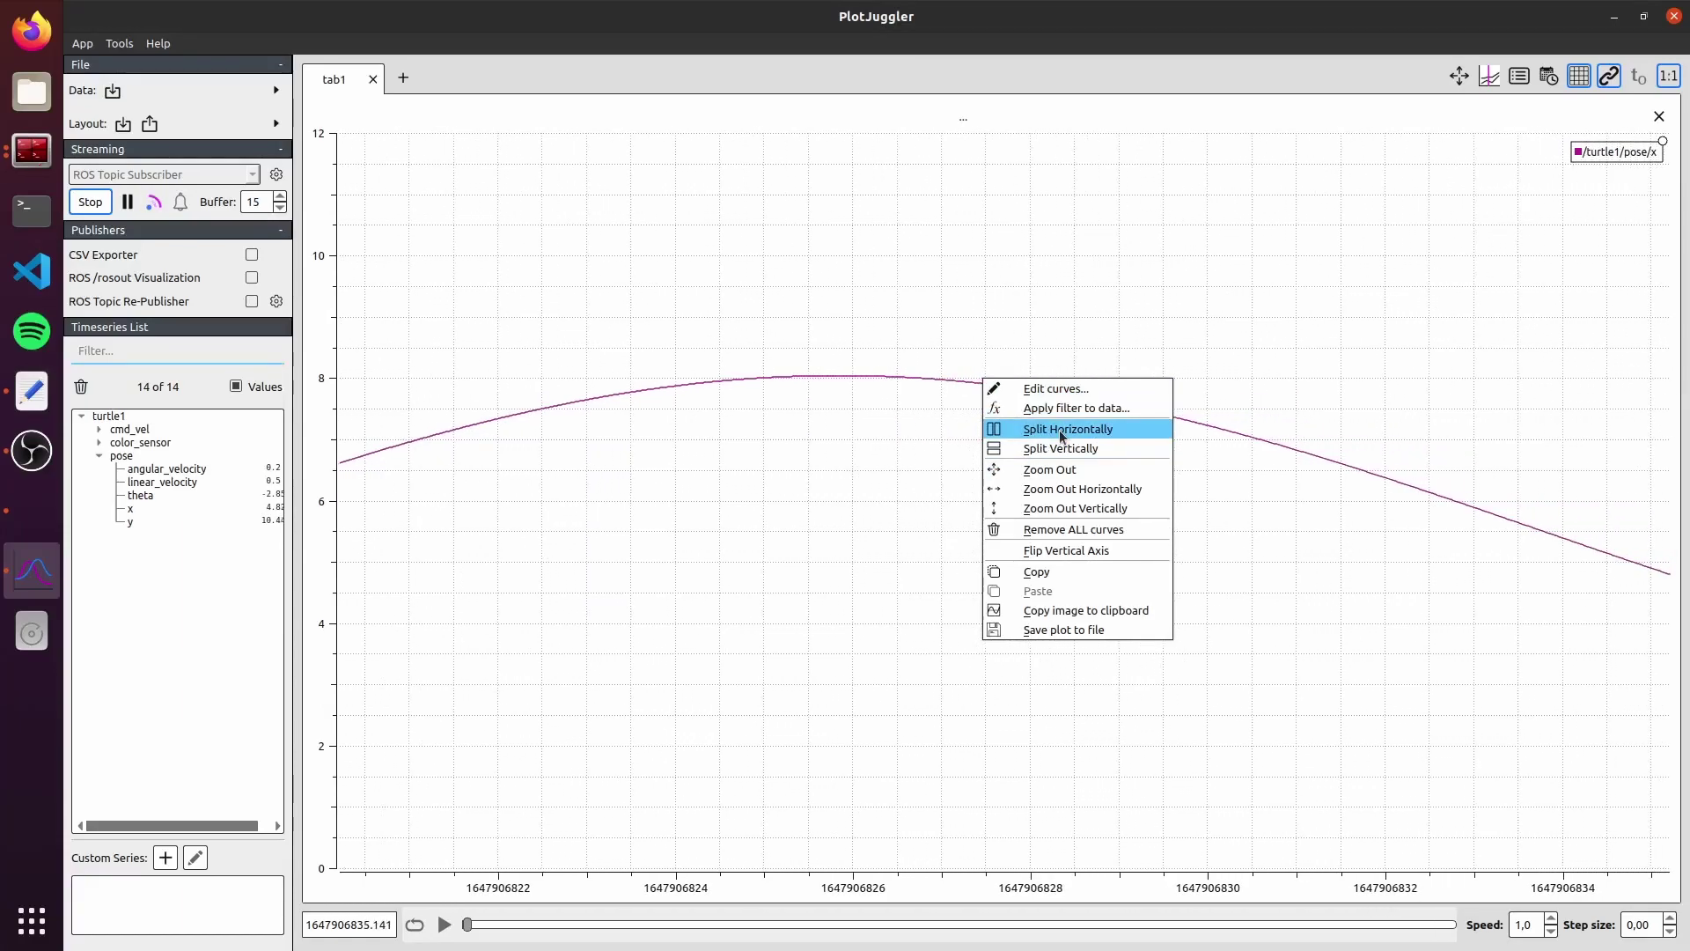
left_click(1078, 452)
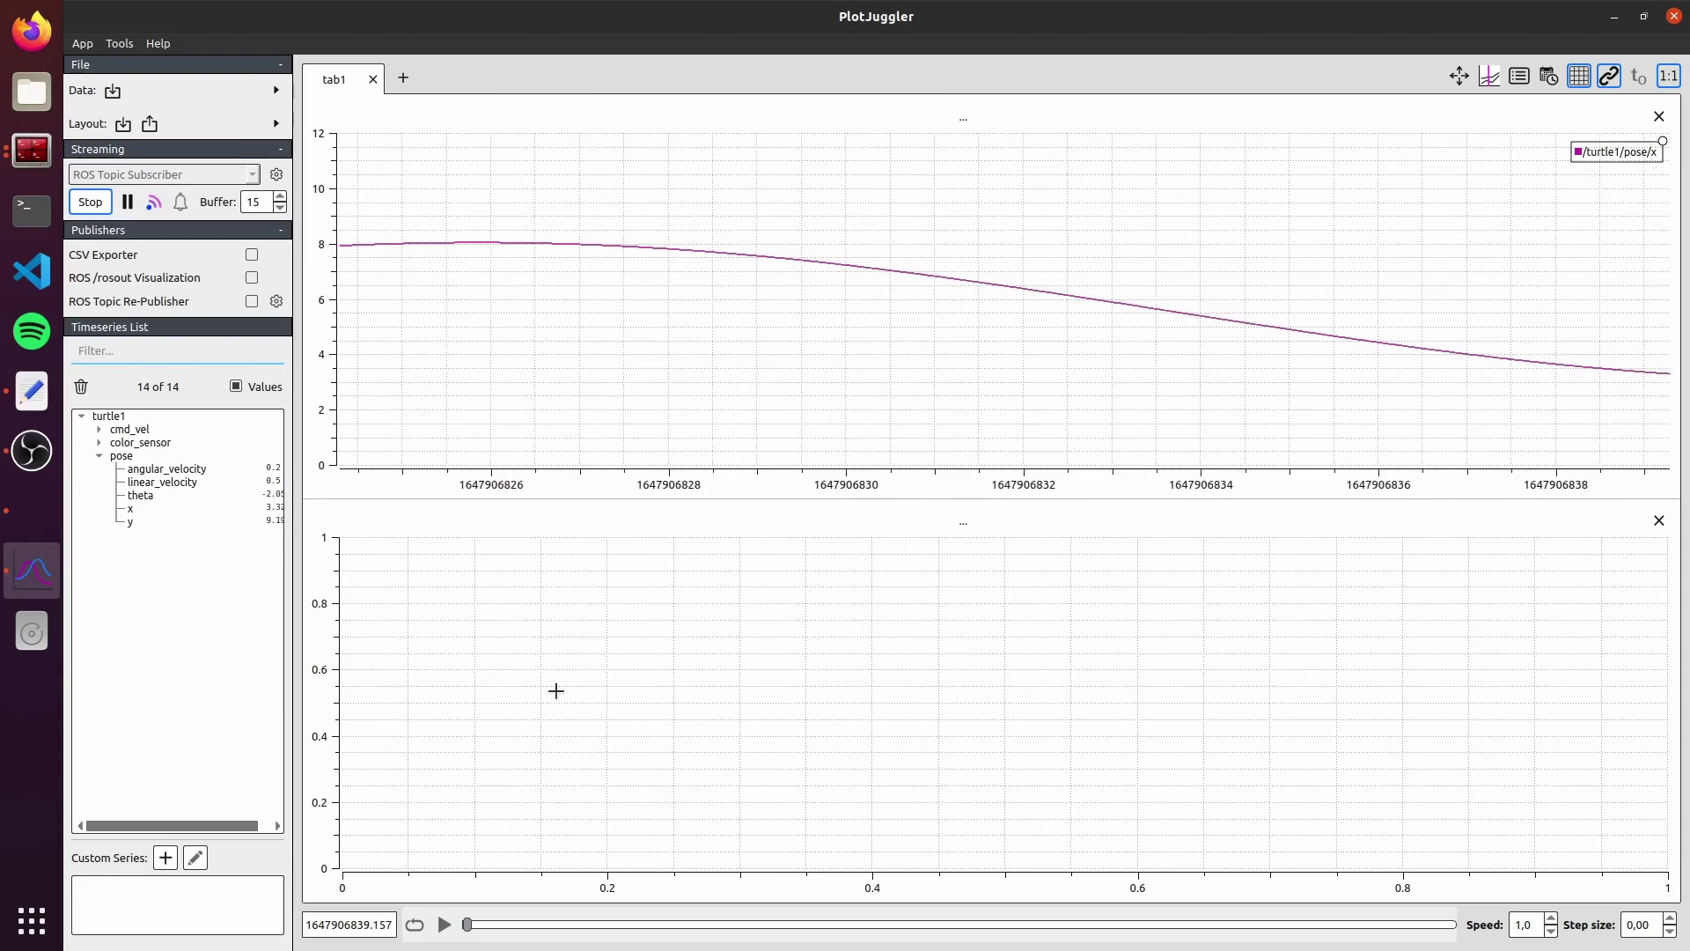
left_click(141, 521)
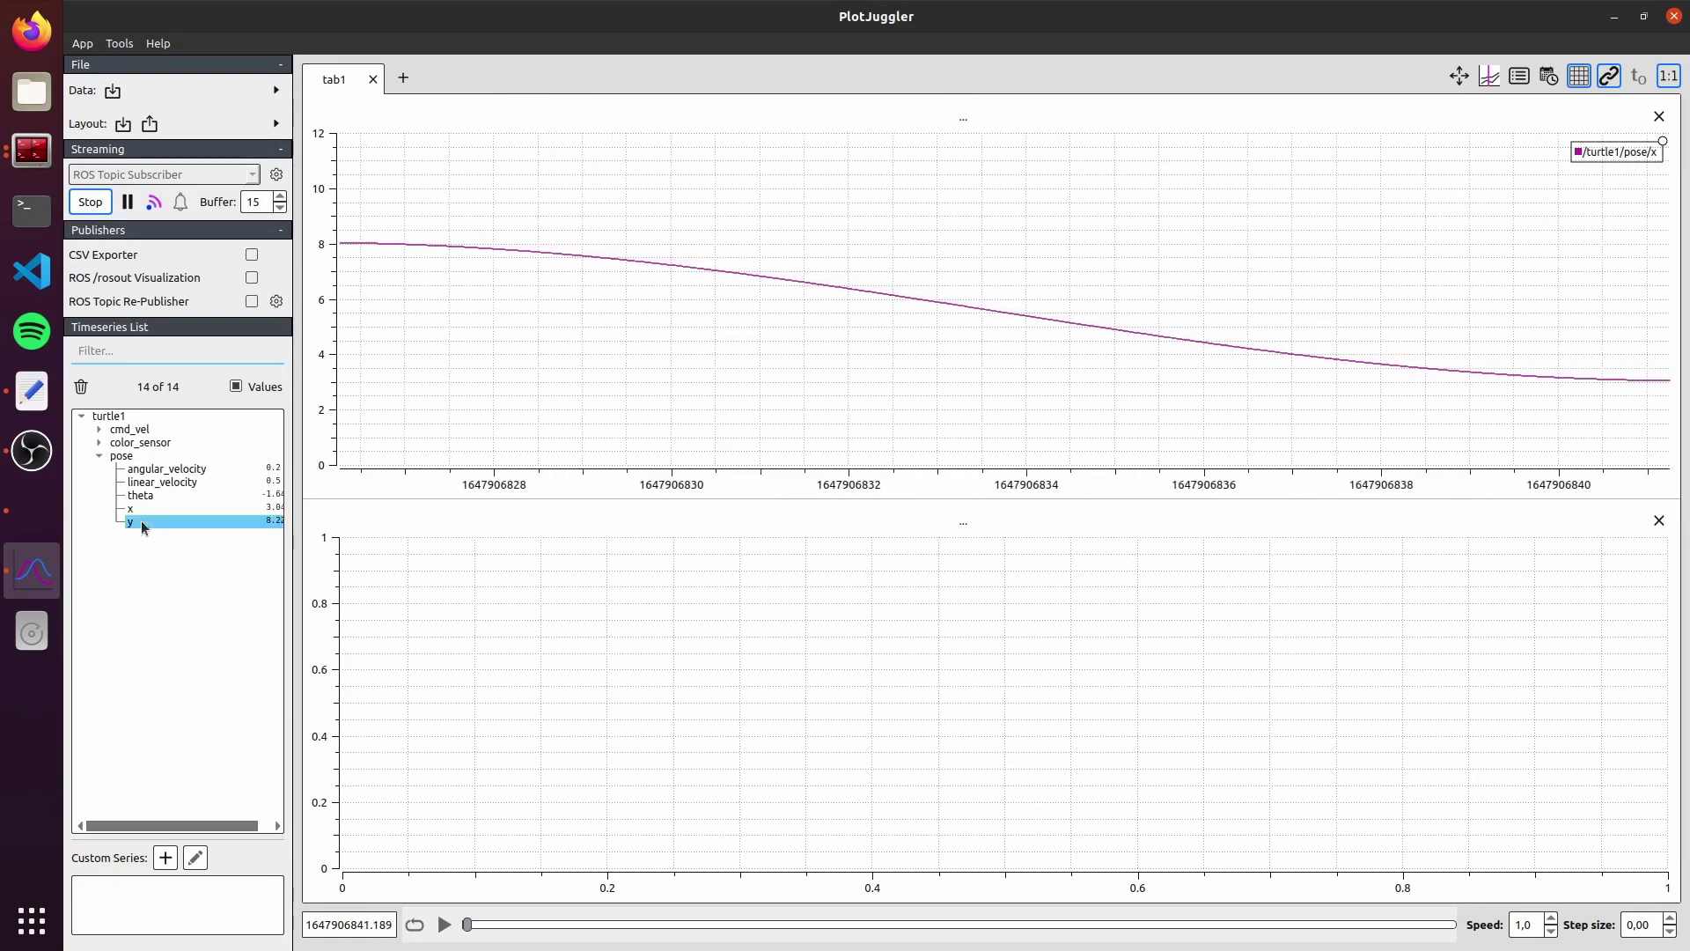
left_click_drag(530, 691, 528, 684)
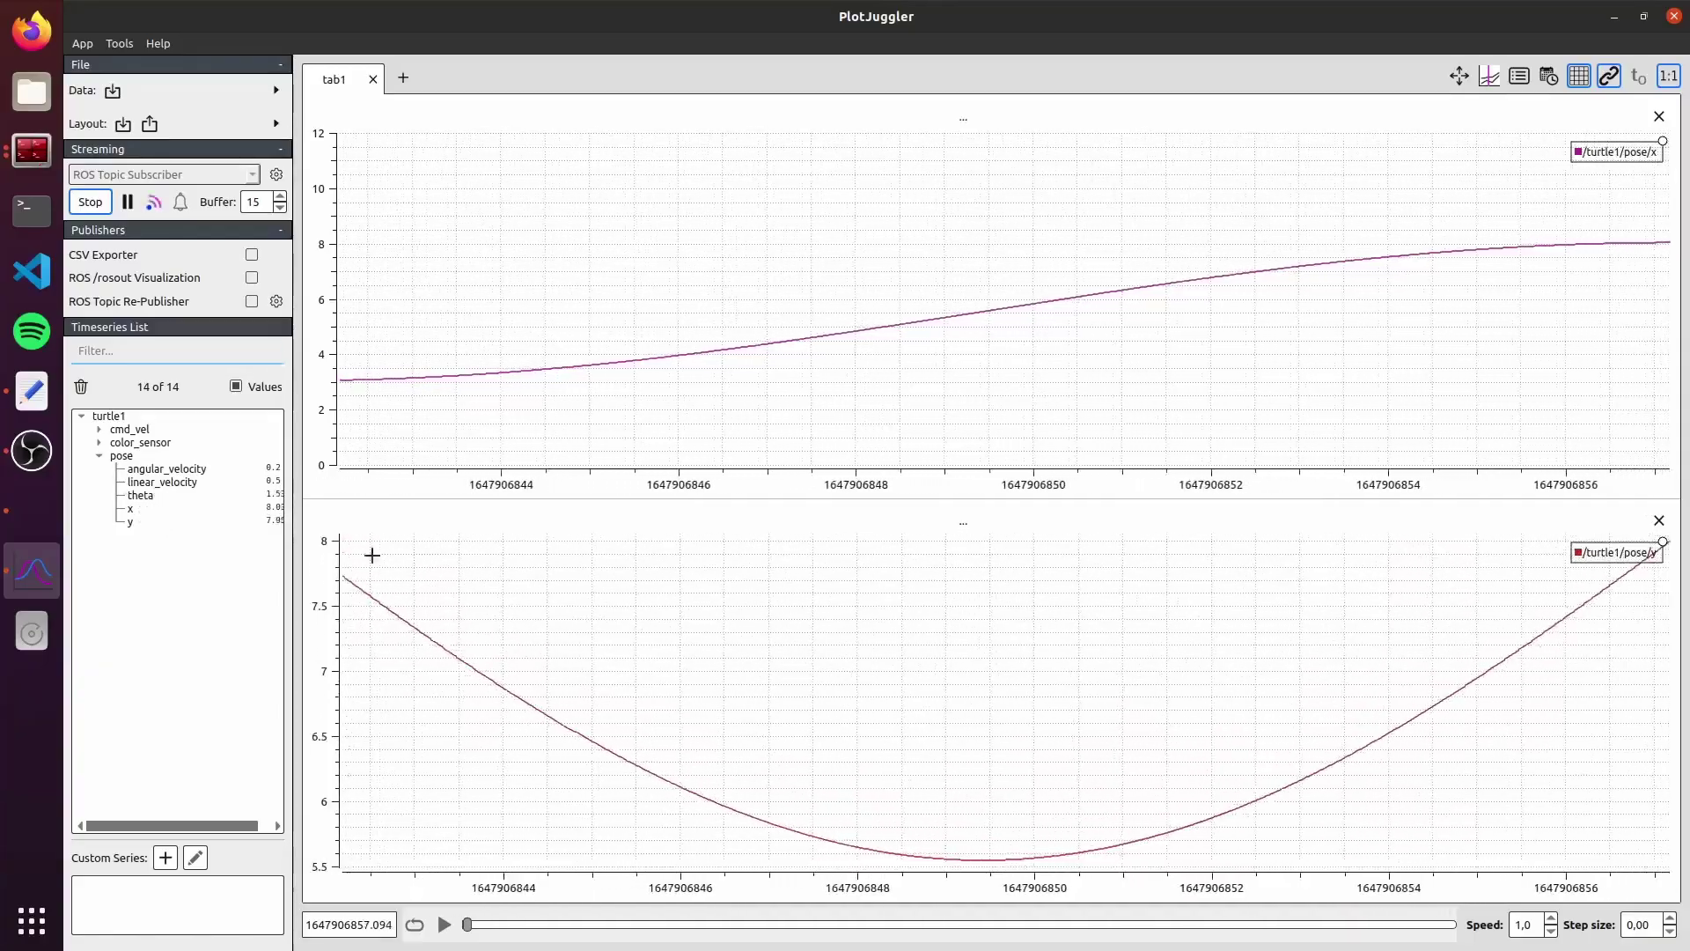
- Add /turtle1/pose/x to the bottom plot alongside pose/y
left_click(148, 495)
left_click(164, 509)
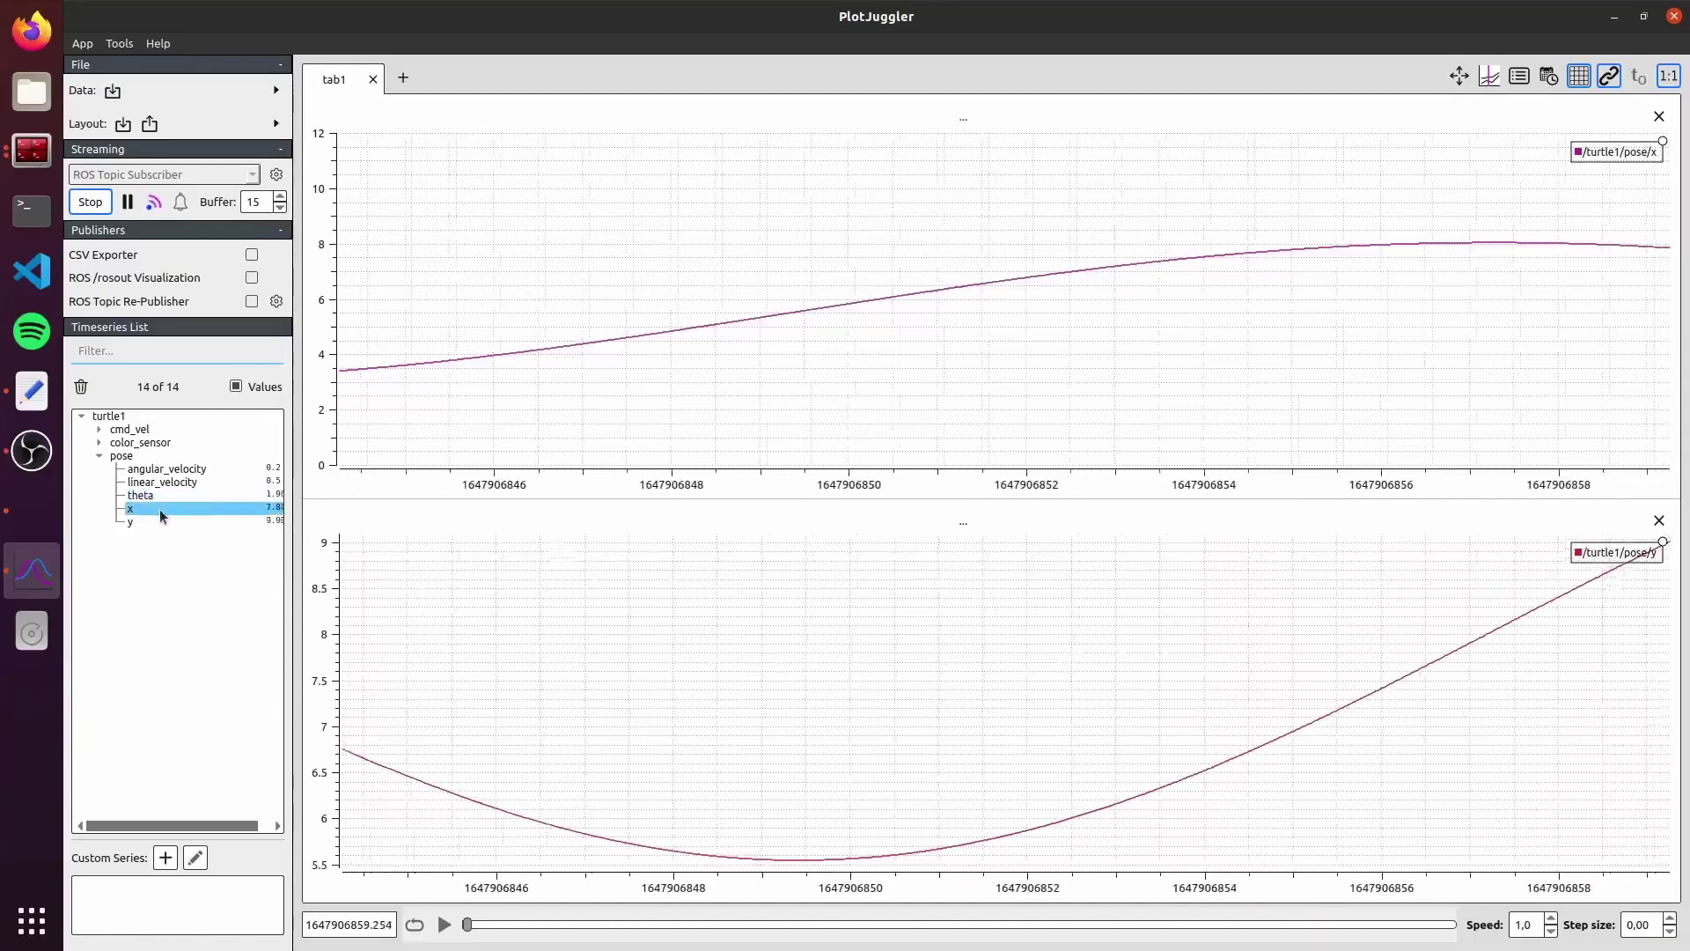
left_click_drag(160, 514, 669, 757)
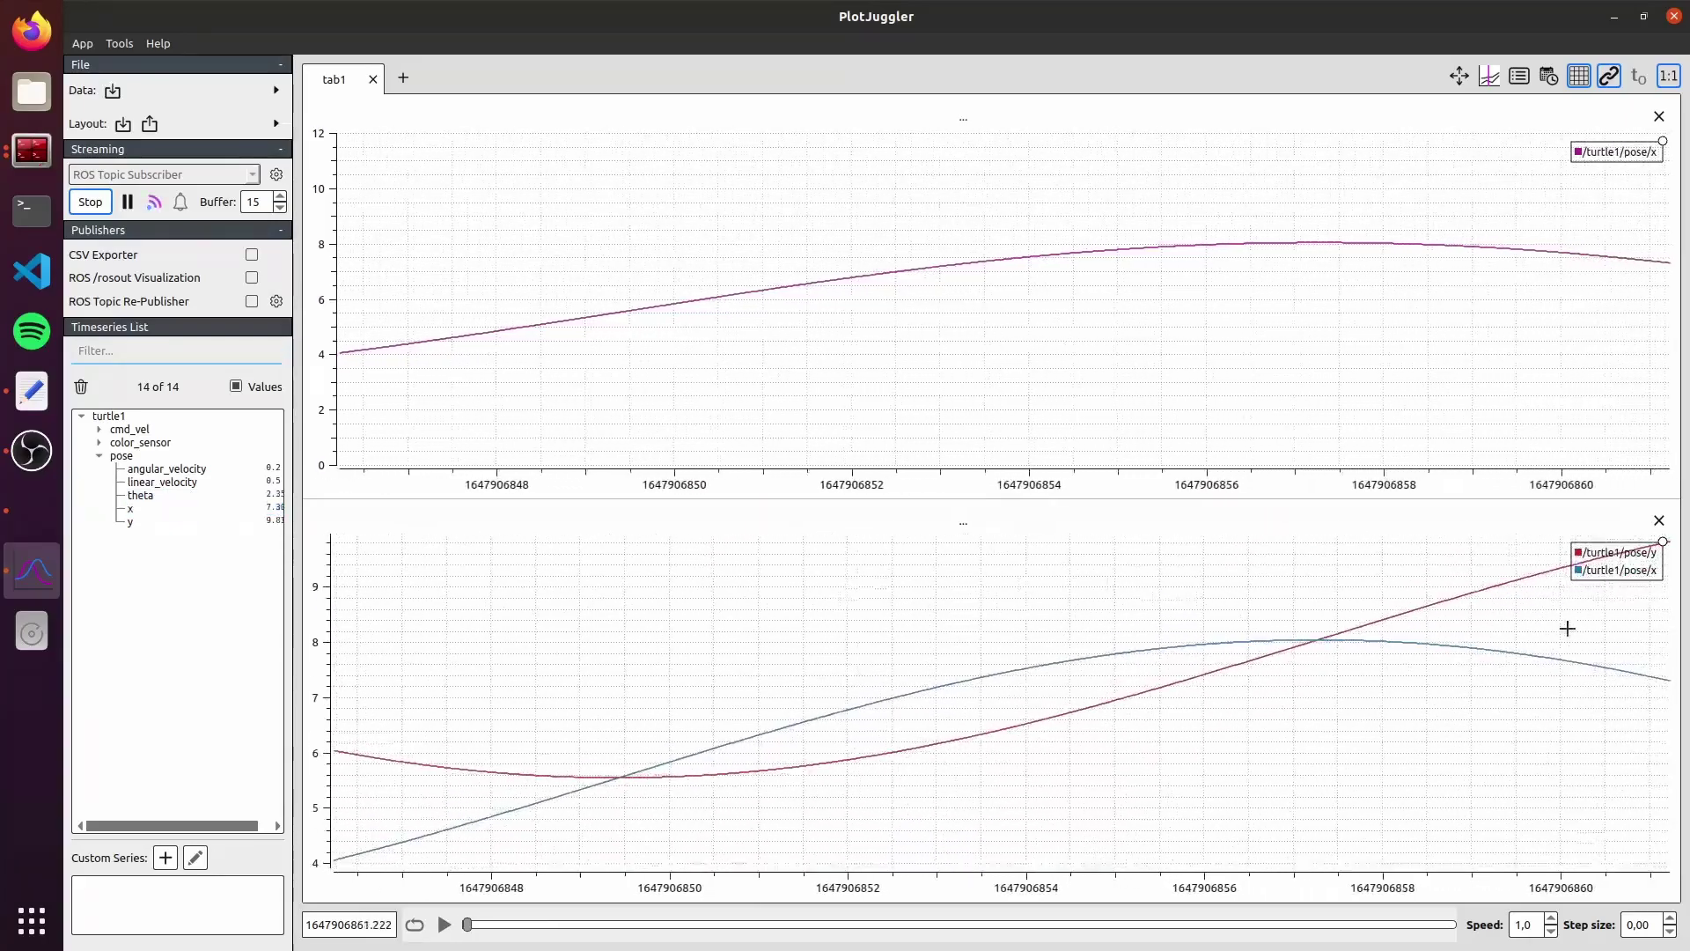
- Split the top plot horizontally, adding an empty plot beside the pose/x chart
right_click(1077, 322)
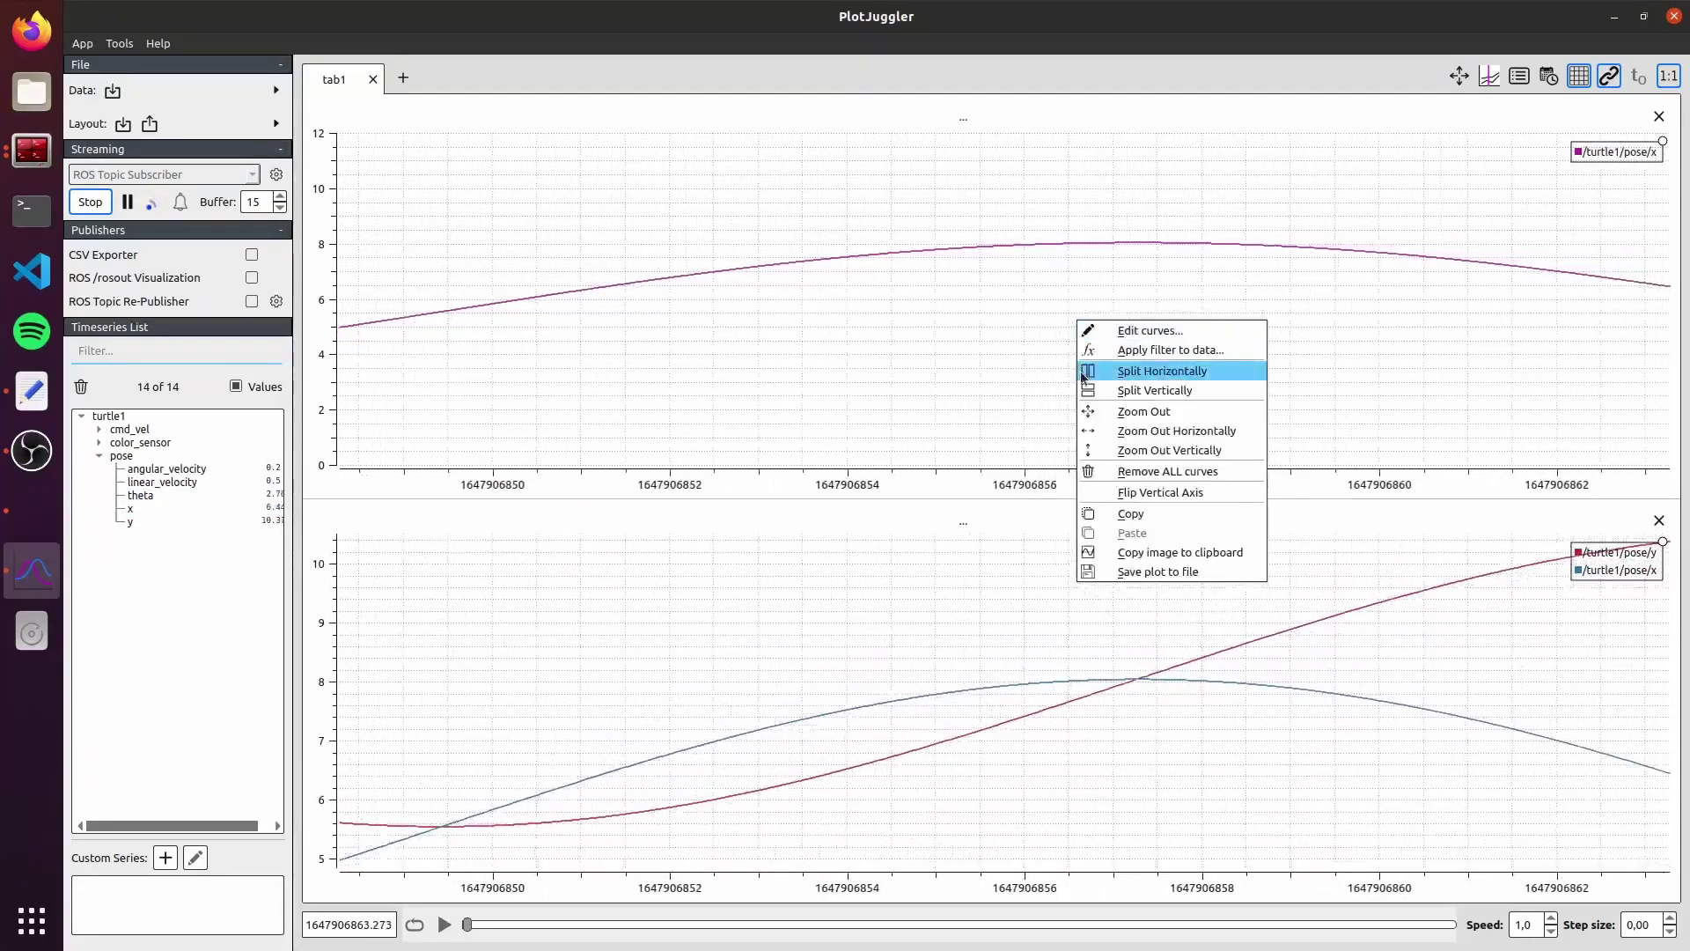
key("Escape")
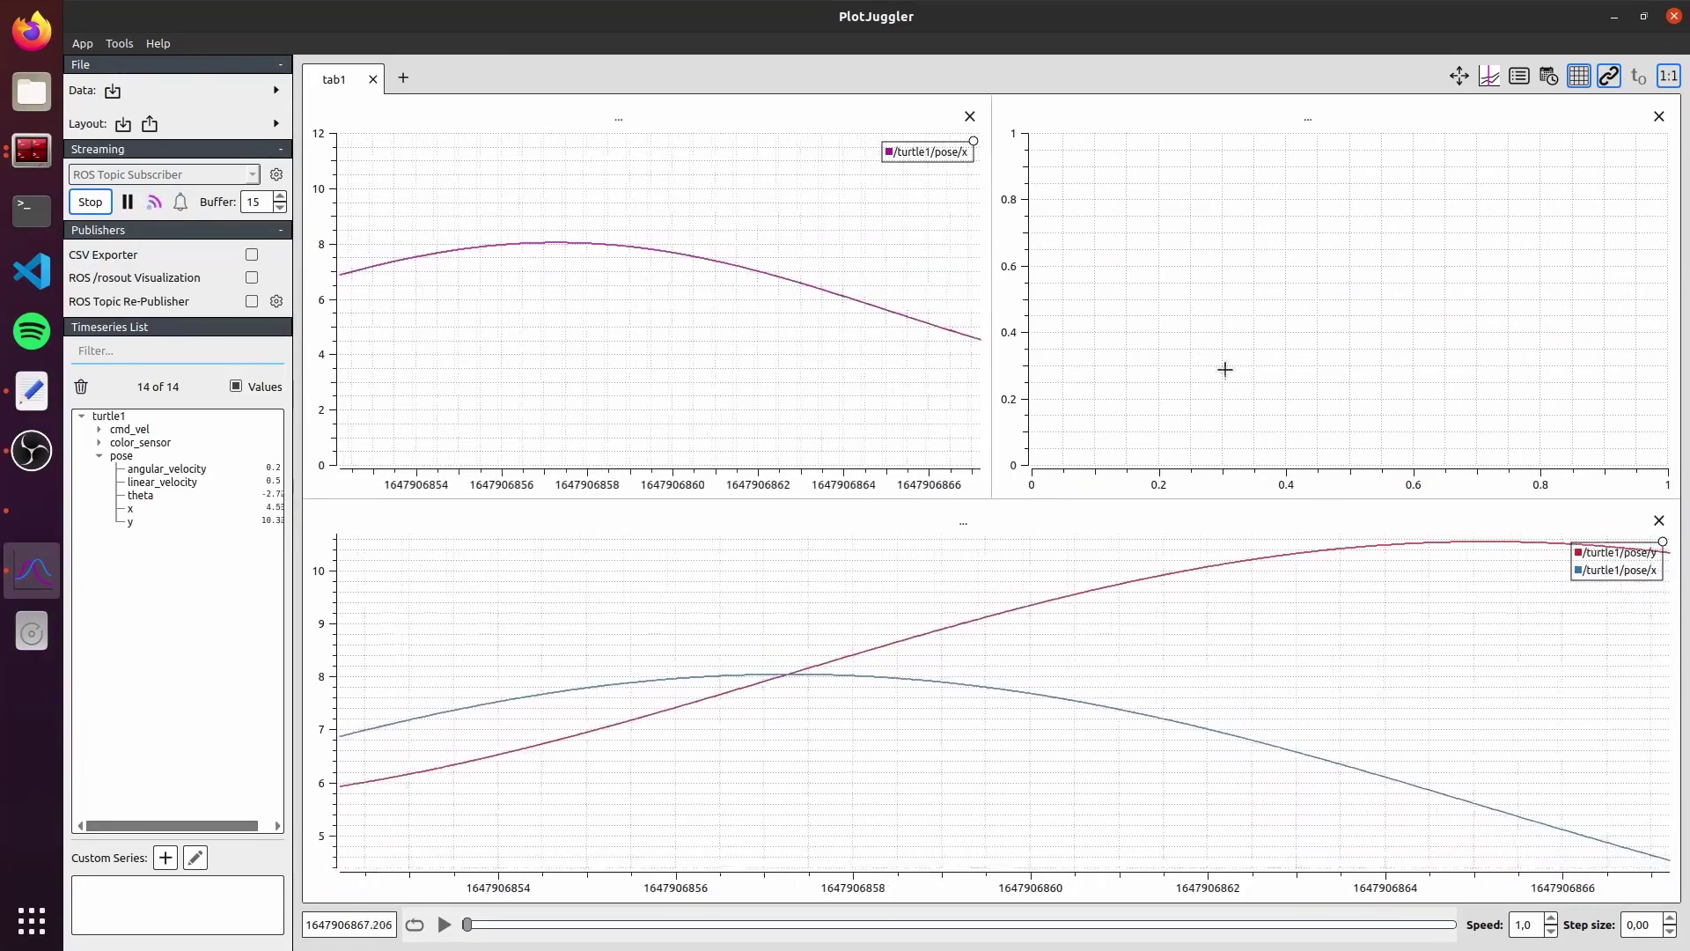
left_click(153, 509)
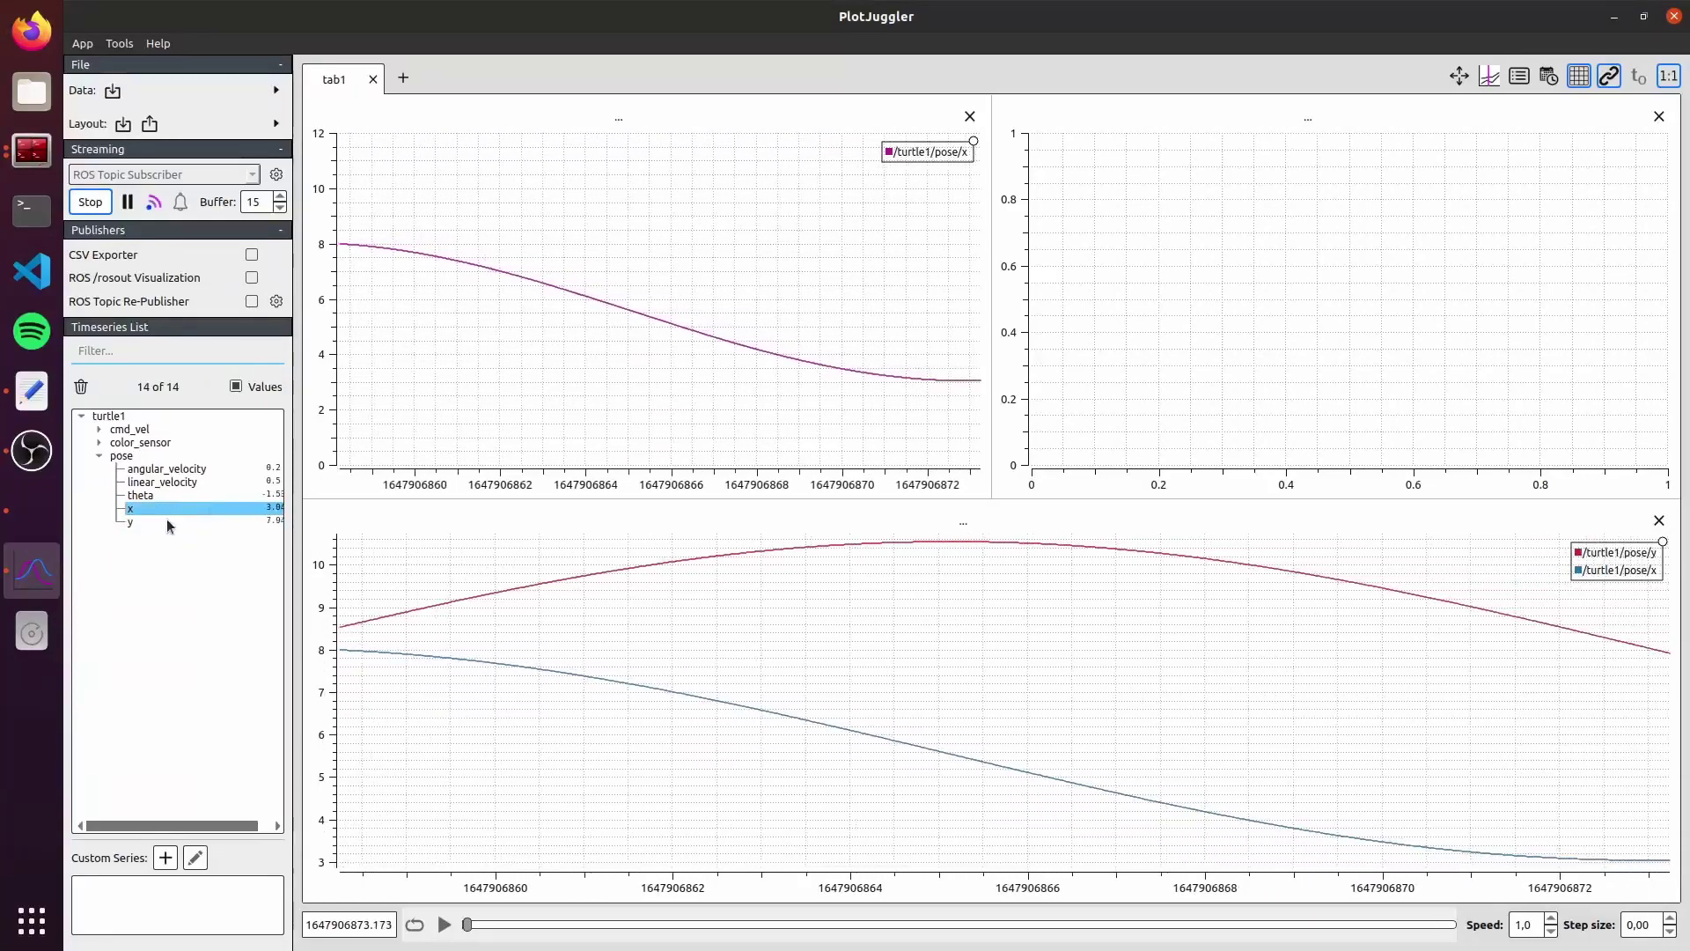
- Drag both /turtle1/pose/x and /turtle1/pose/y into the empty top-right plot
left_click(161, 522, "ctrl")
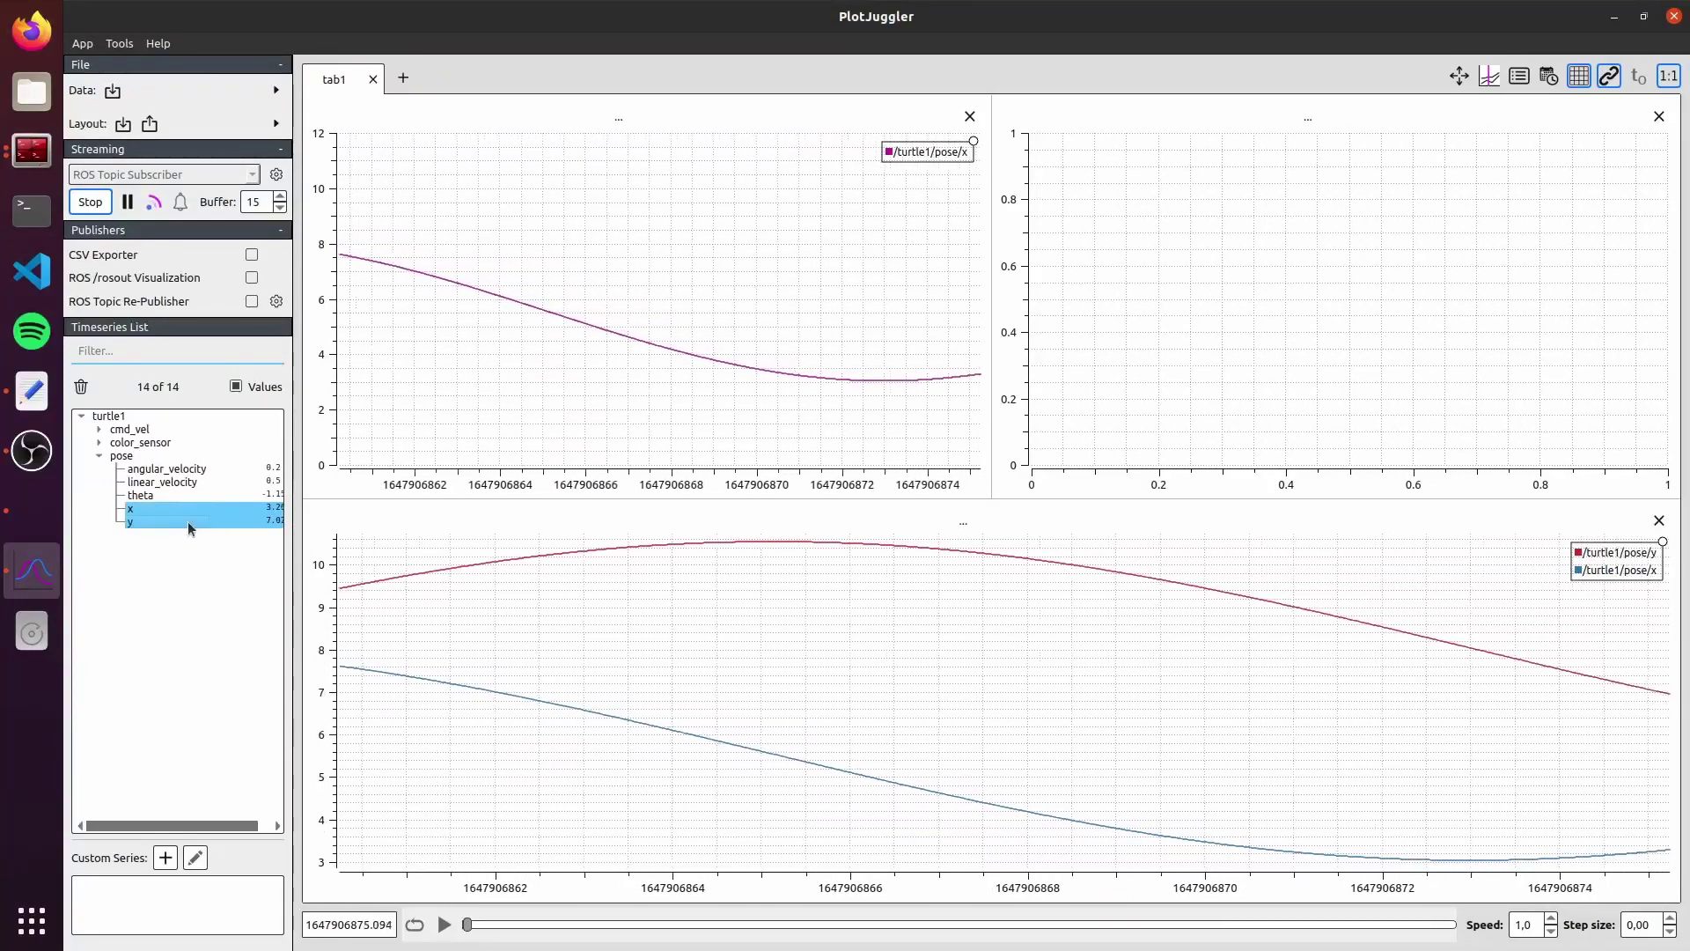
left_click_drag(203, 521, 1079, 320)
left_click_drag(1175, 287, 1174, 285)
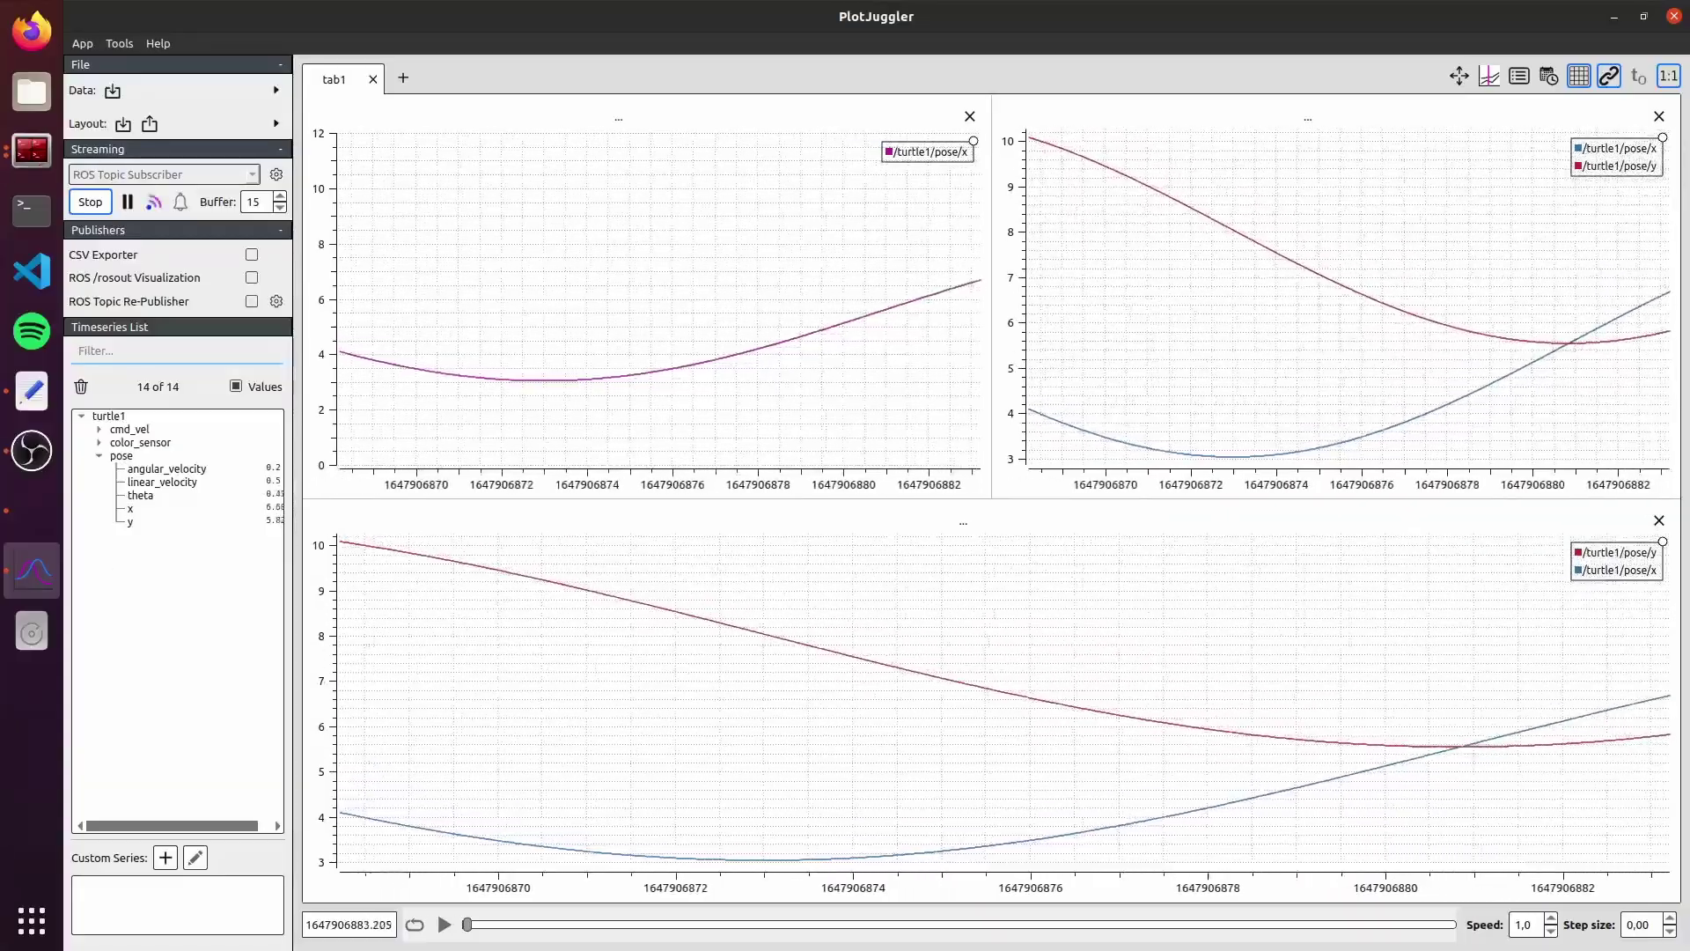
key("alt+Tab")
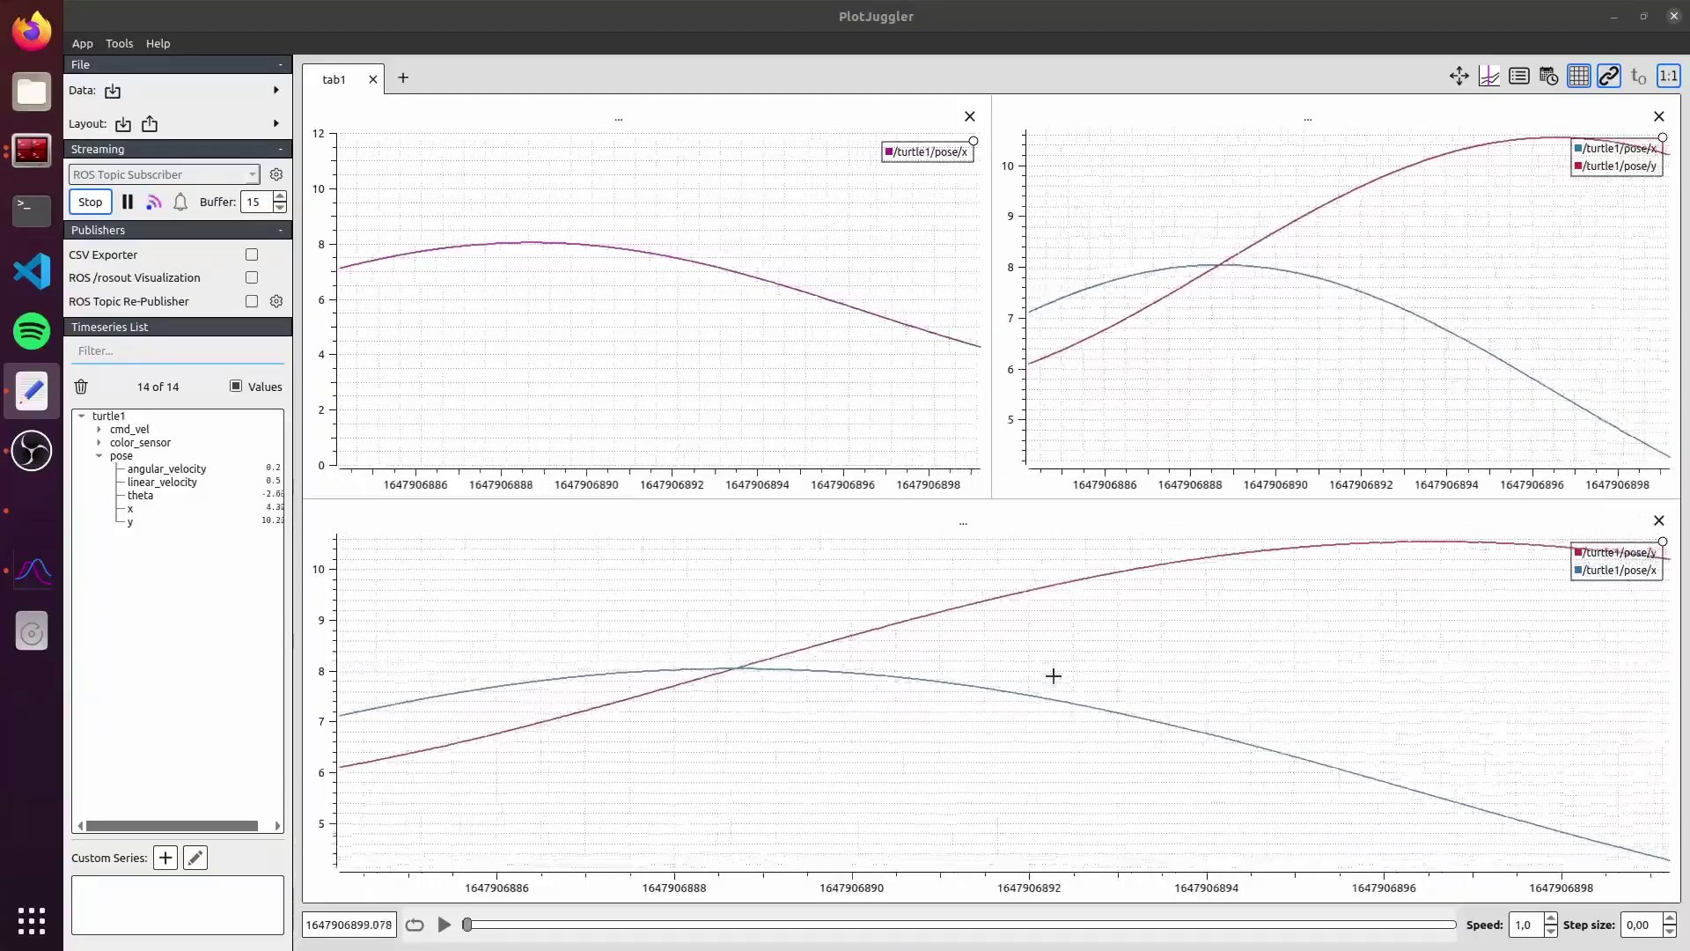
- Split the bottom plot and drag pose x and y into the new plot as XY curve /turtle1/pose/[x;y]
right_click(1137, 659)
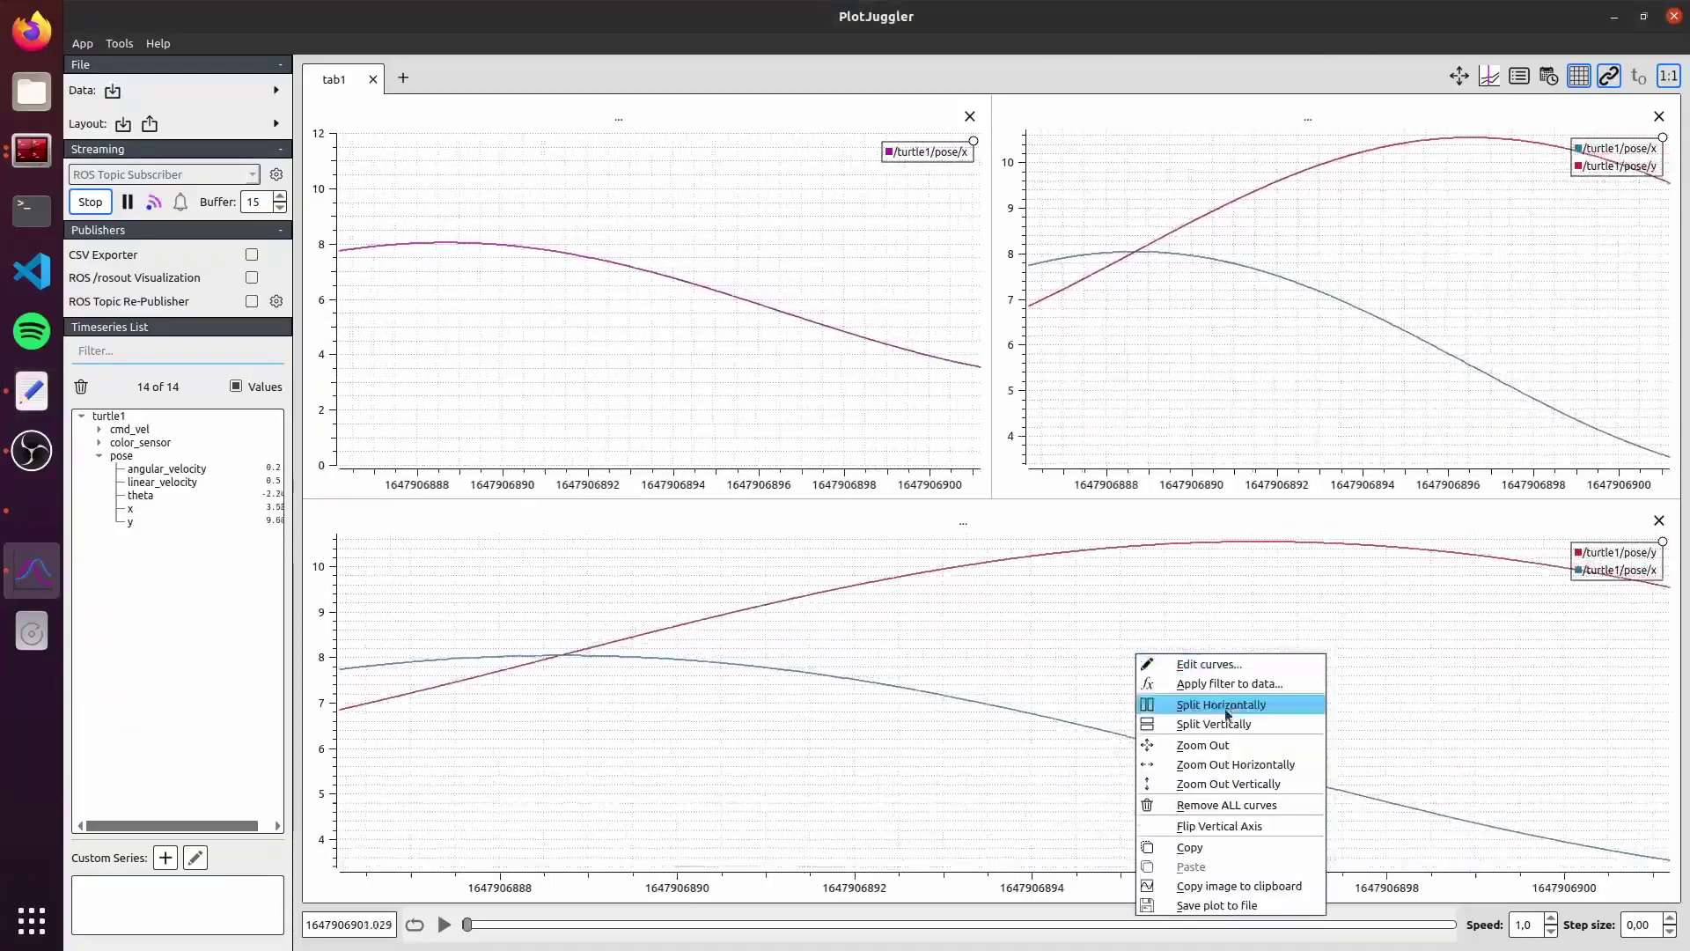
key("Escape")
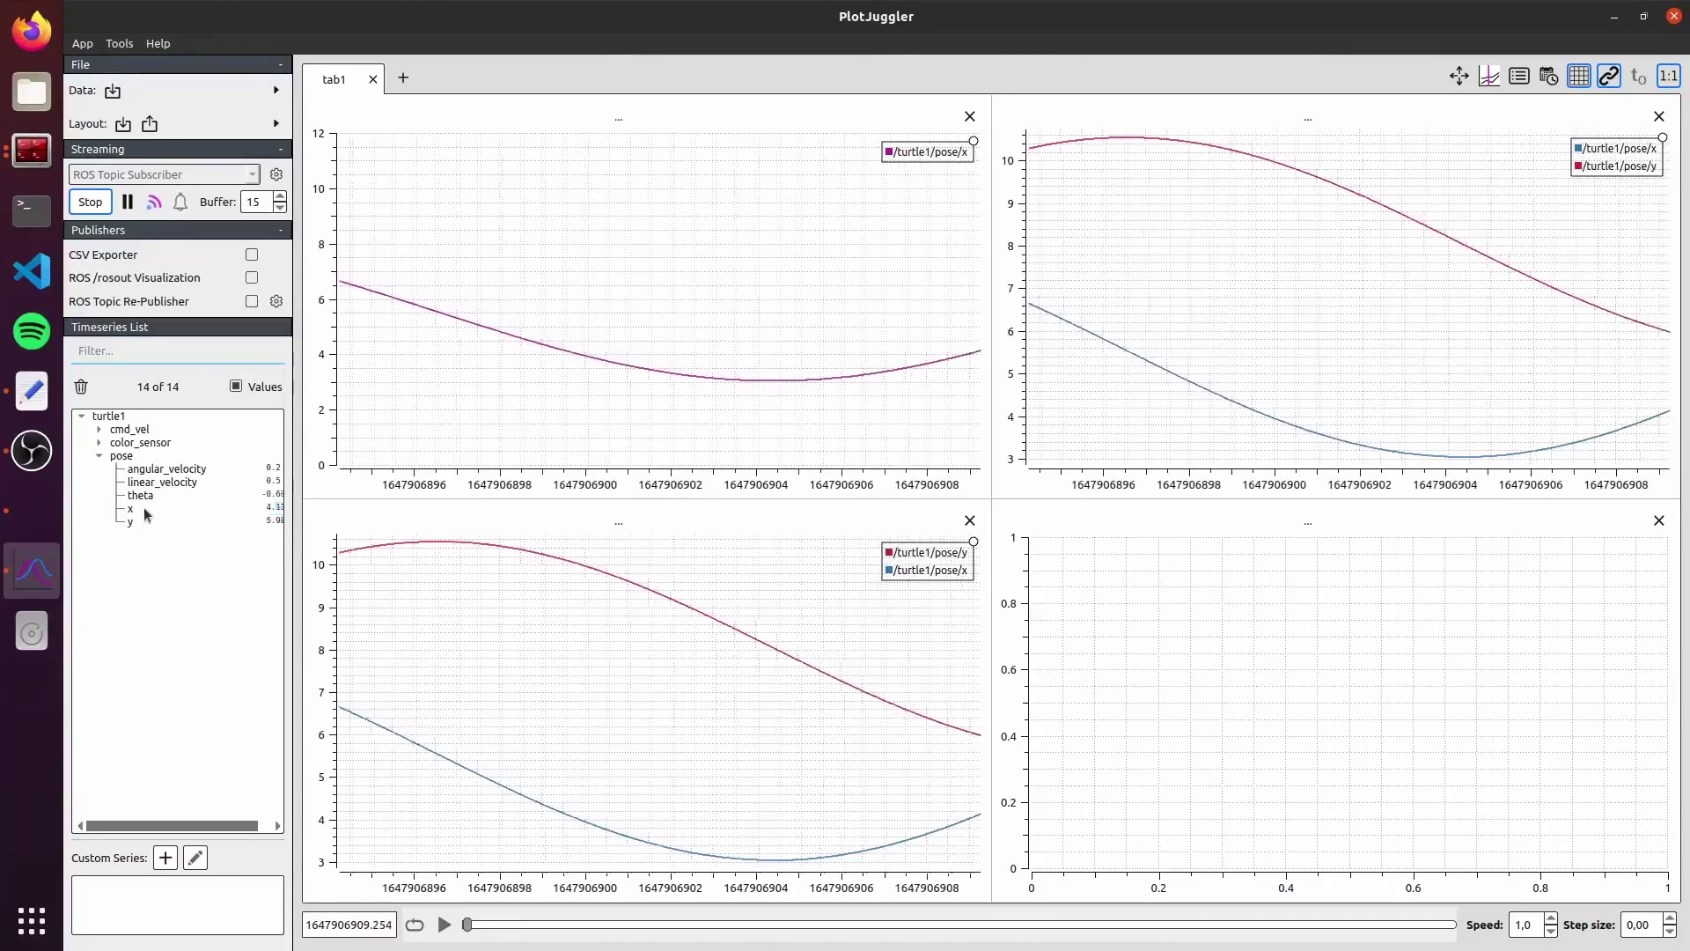
left_click(145, 508)
left_click(155, 525, "ctrl")
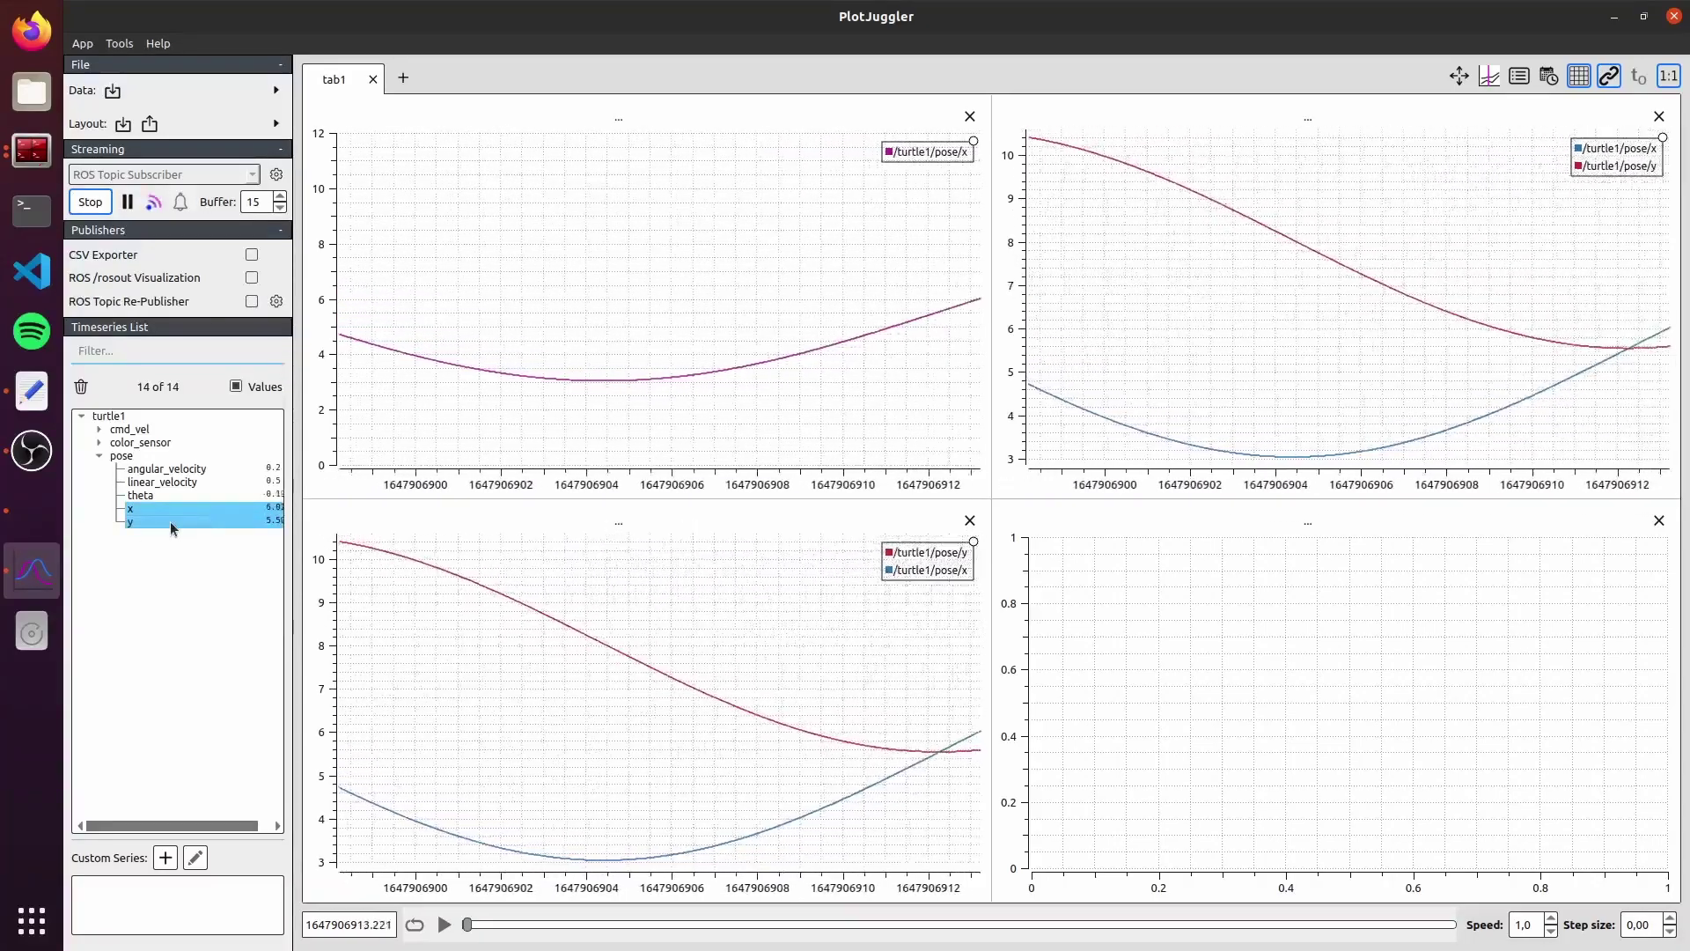
left_click_drag(1112, 694, 1263, 695)
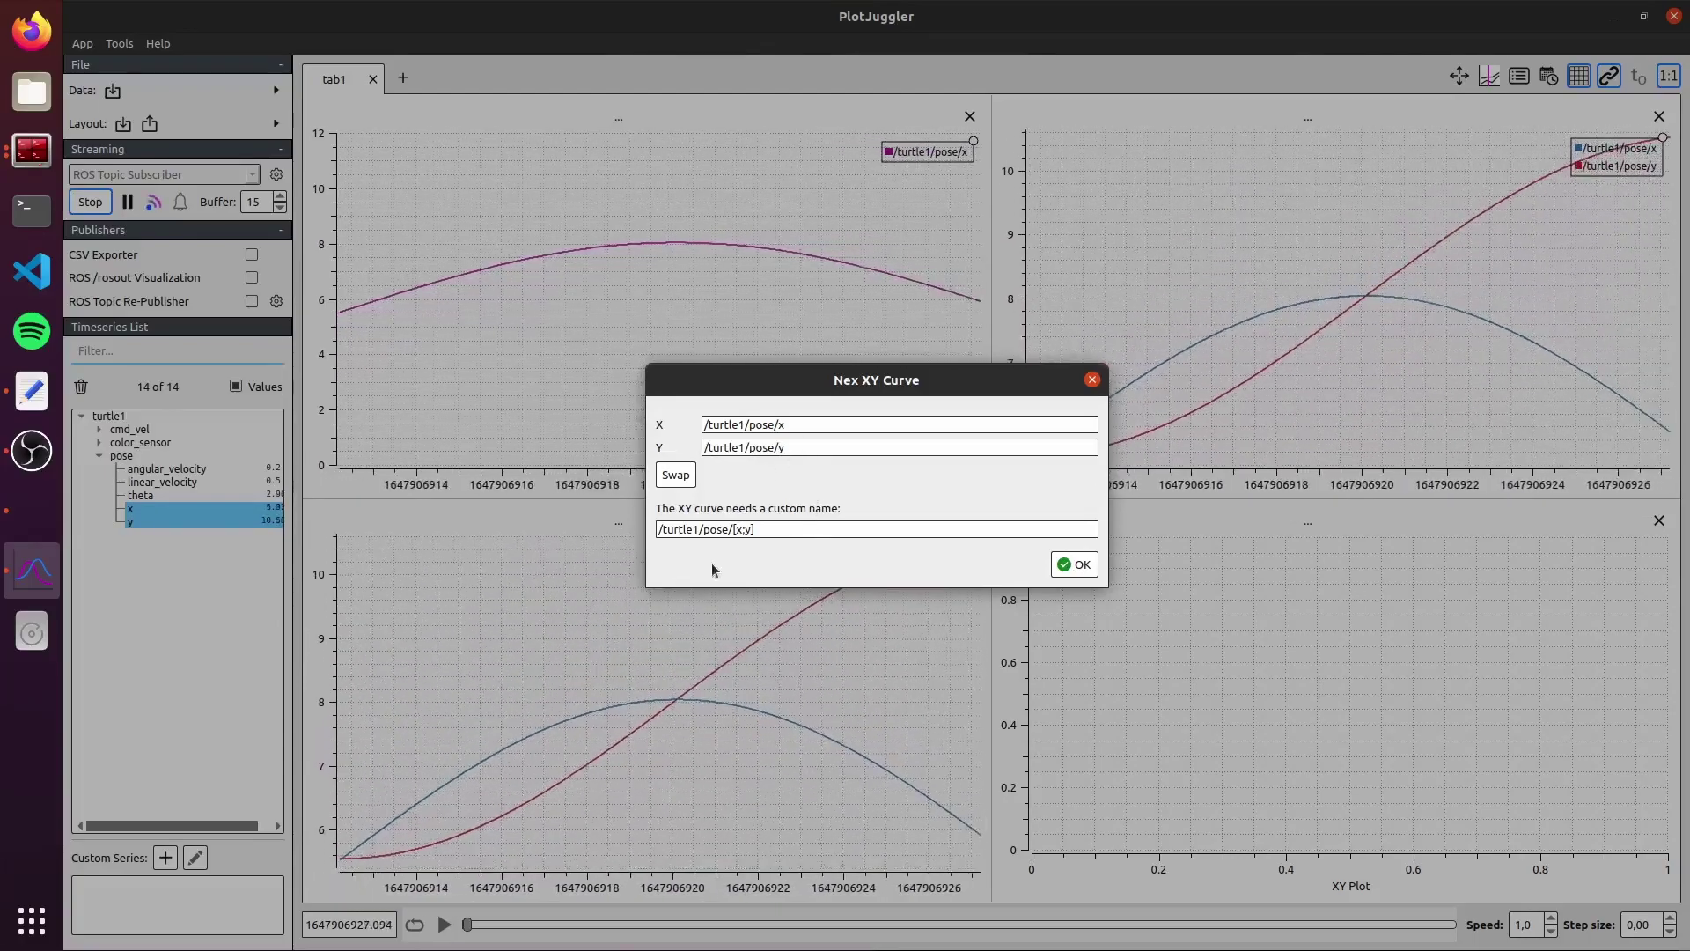
left_click(1074, 565)
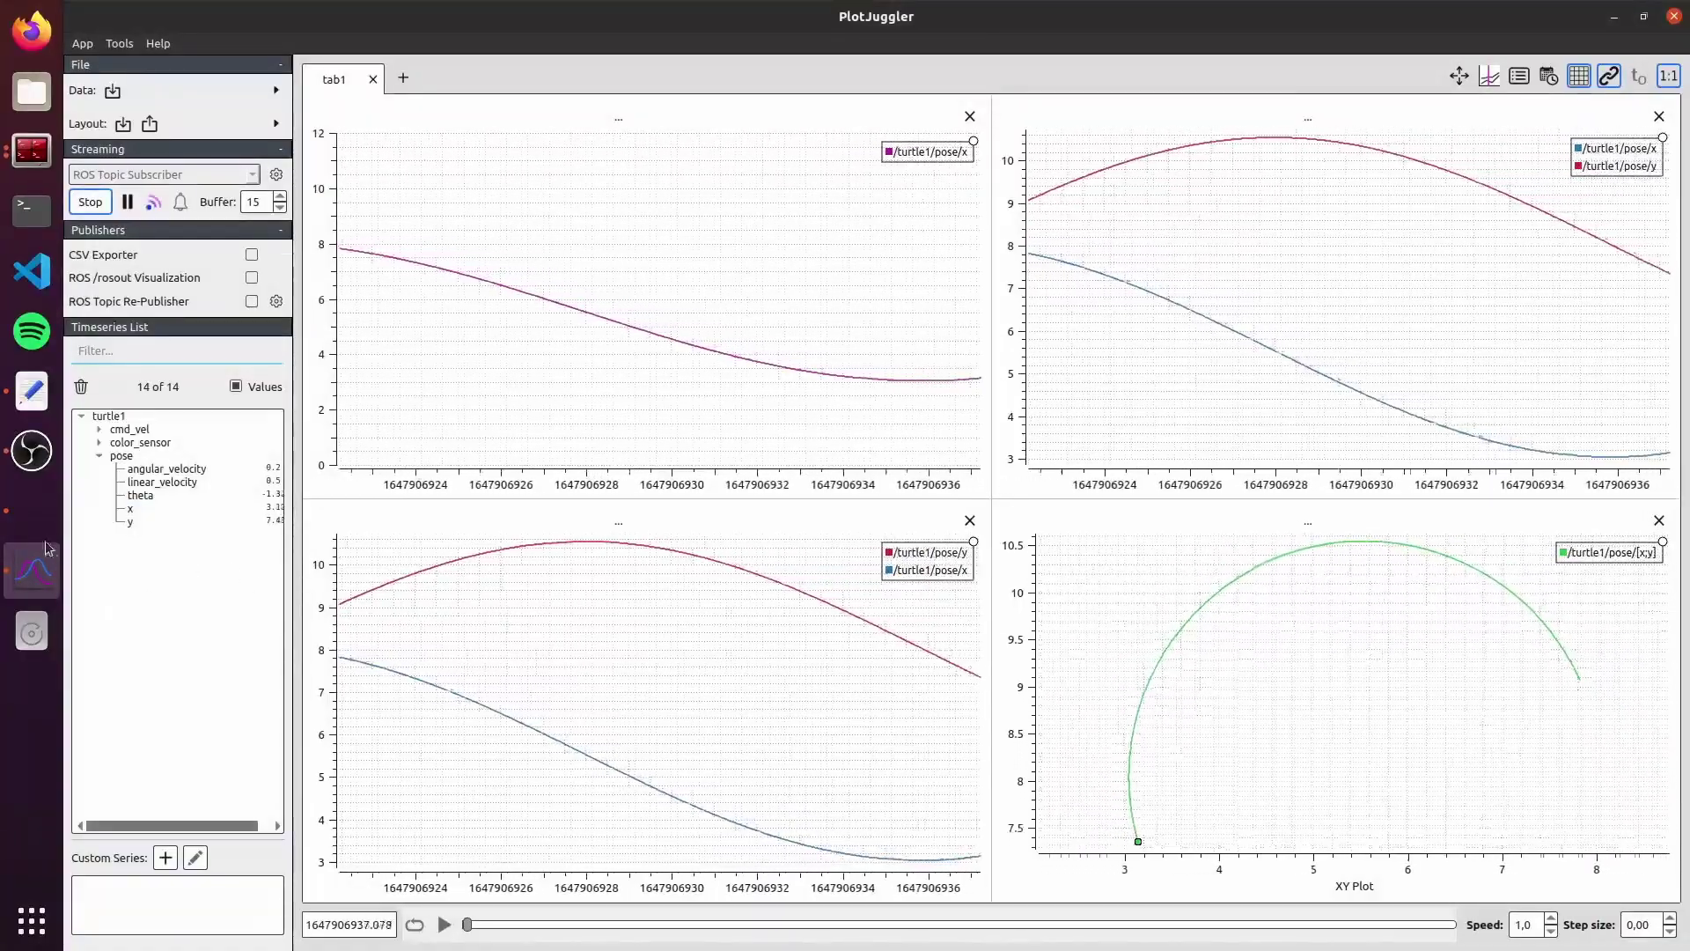
- Check the TurtleSim window, then open the curve settings of the XY plot
left_click(32, 510)
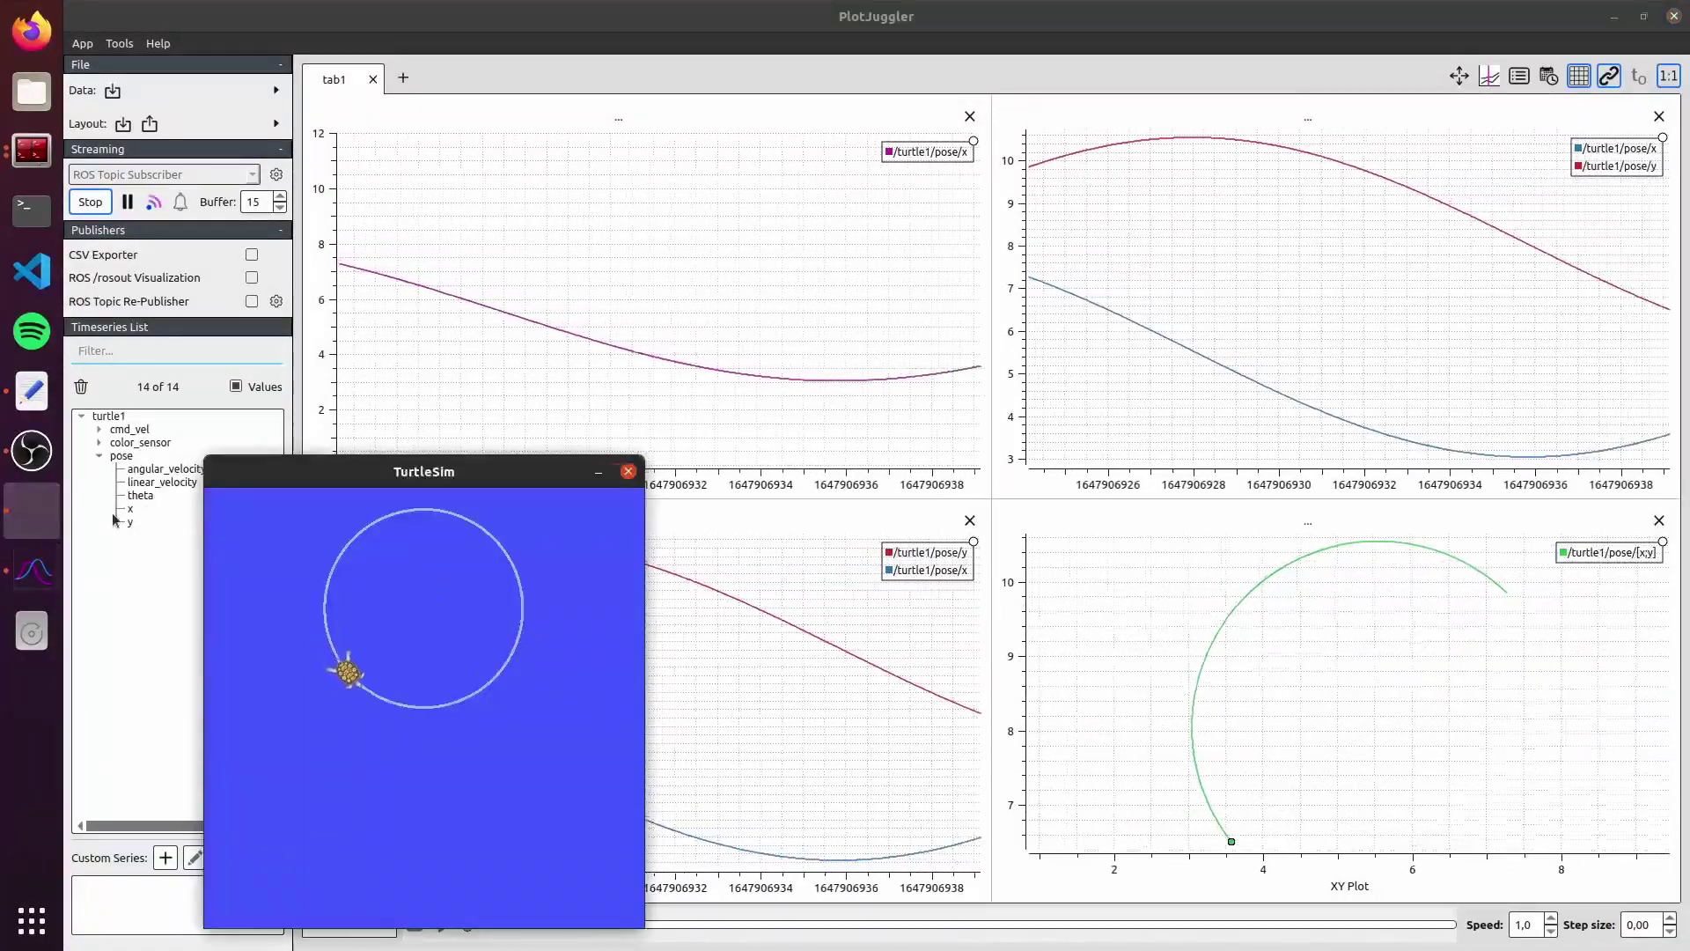
left_click(599, 472)
right_click(1259, 698)
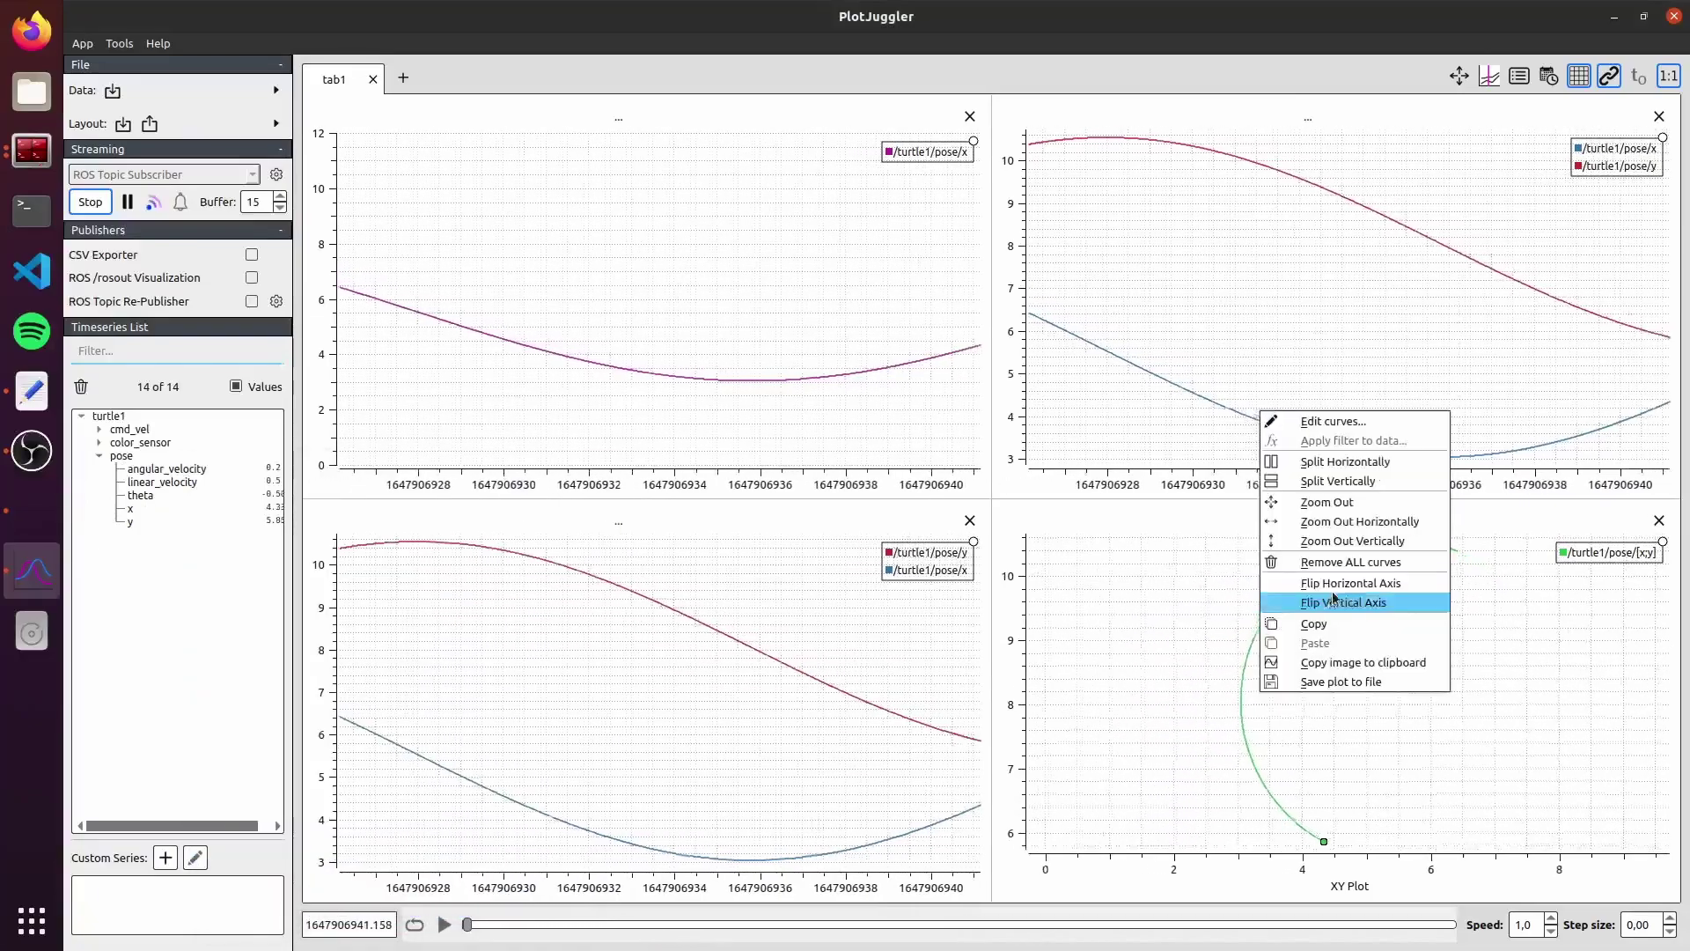
left_click(1363, 431)
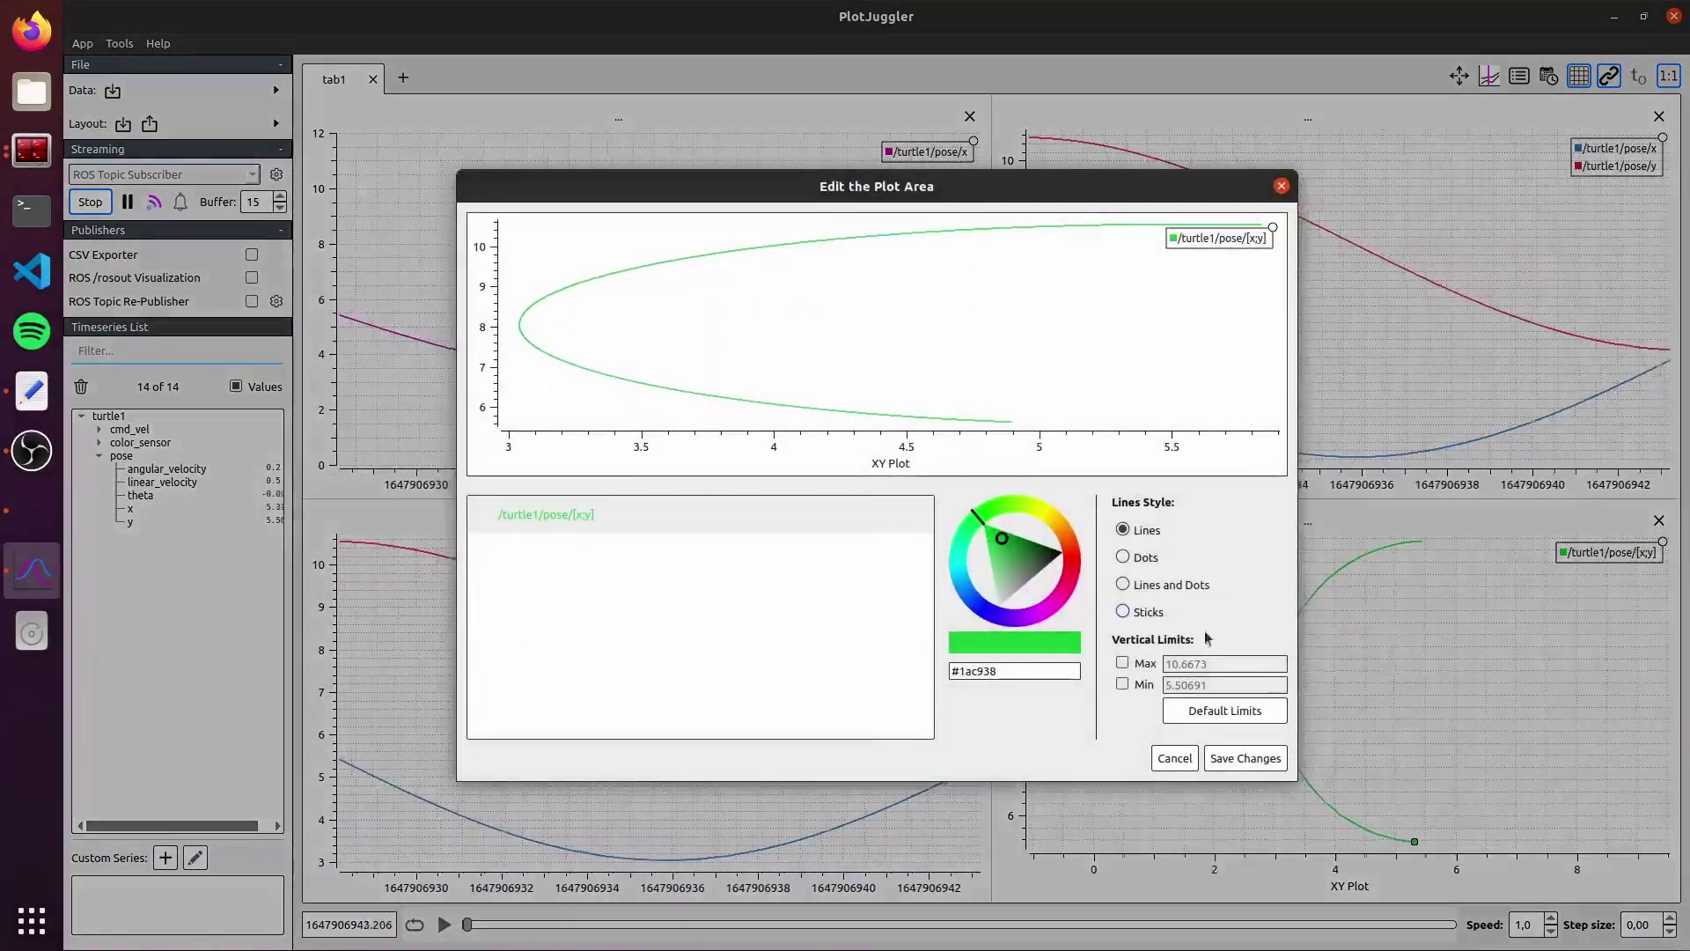
- Enable fixed vertical limits with maximum 12 and minimum 1 and save the changes
left_click(1122, 657)
triple_click(1186, 665)
type("5.506912")
triple_click(1214, 684)
type("1")
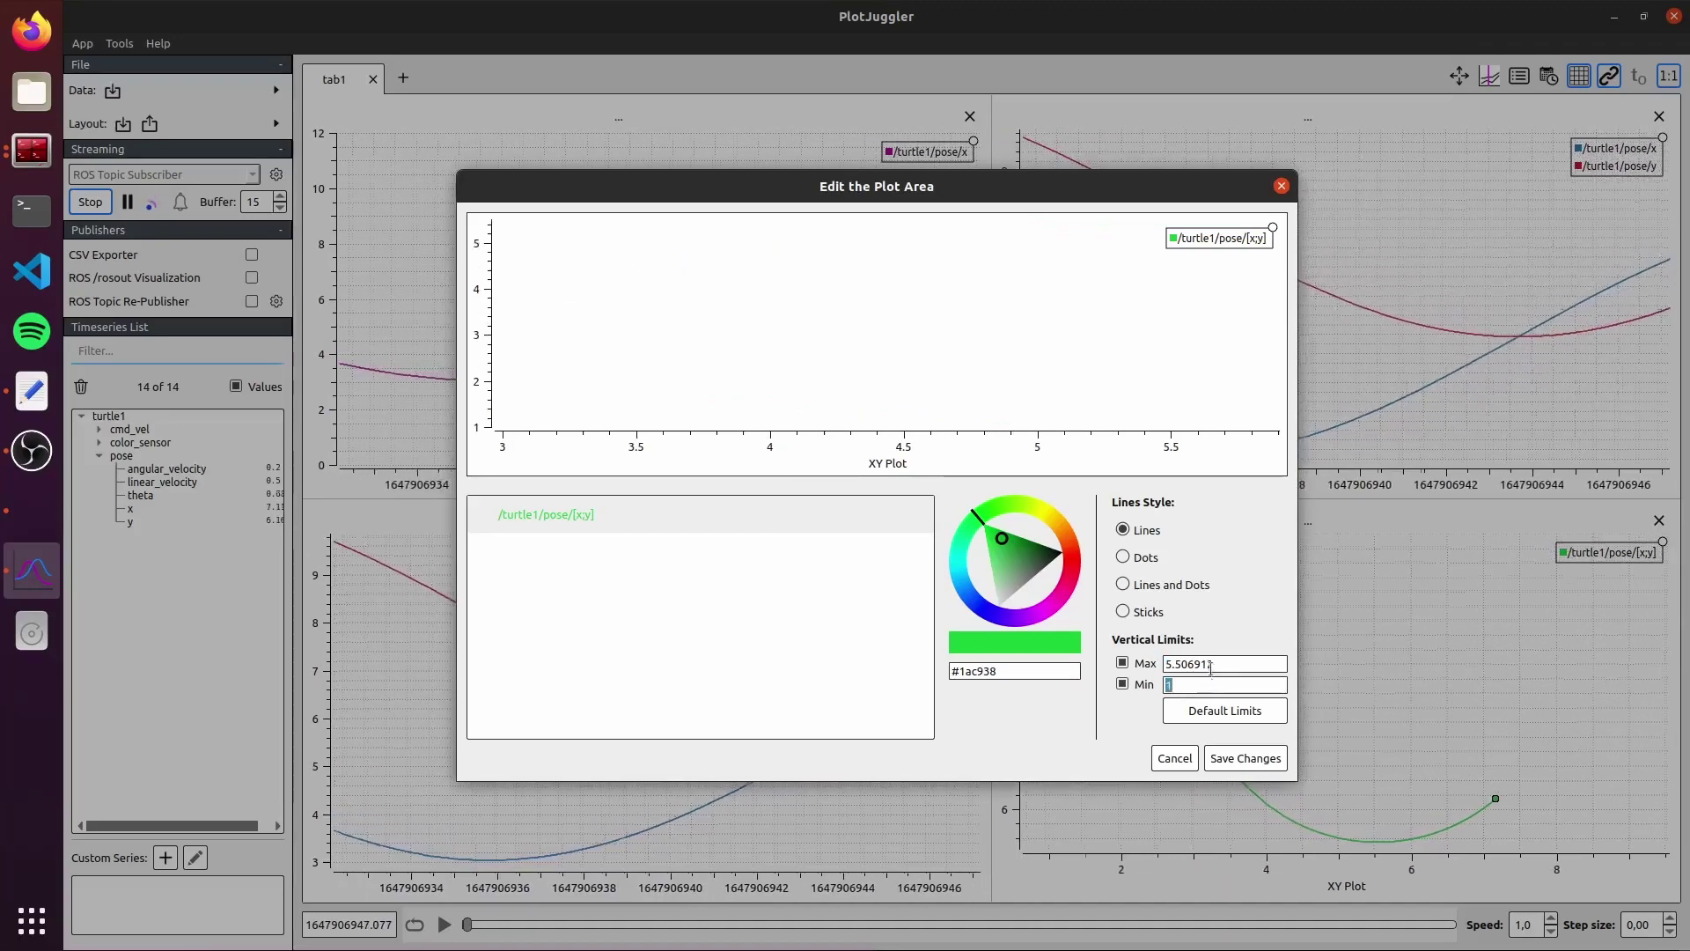
triple_click(1183, 664)
type("12")
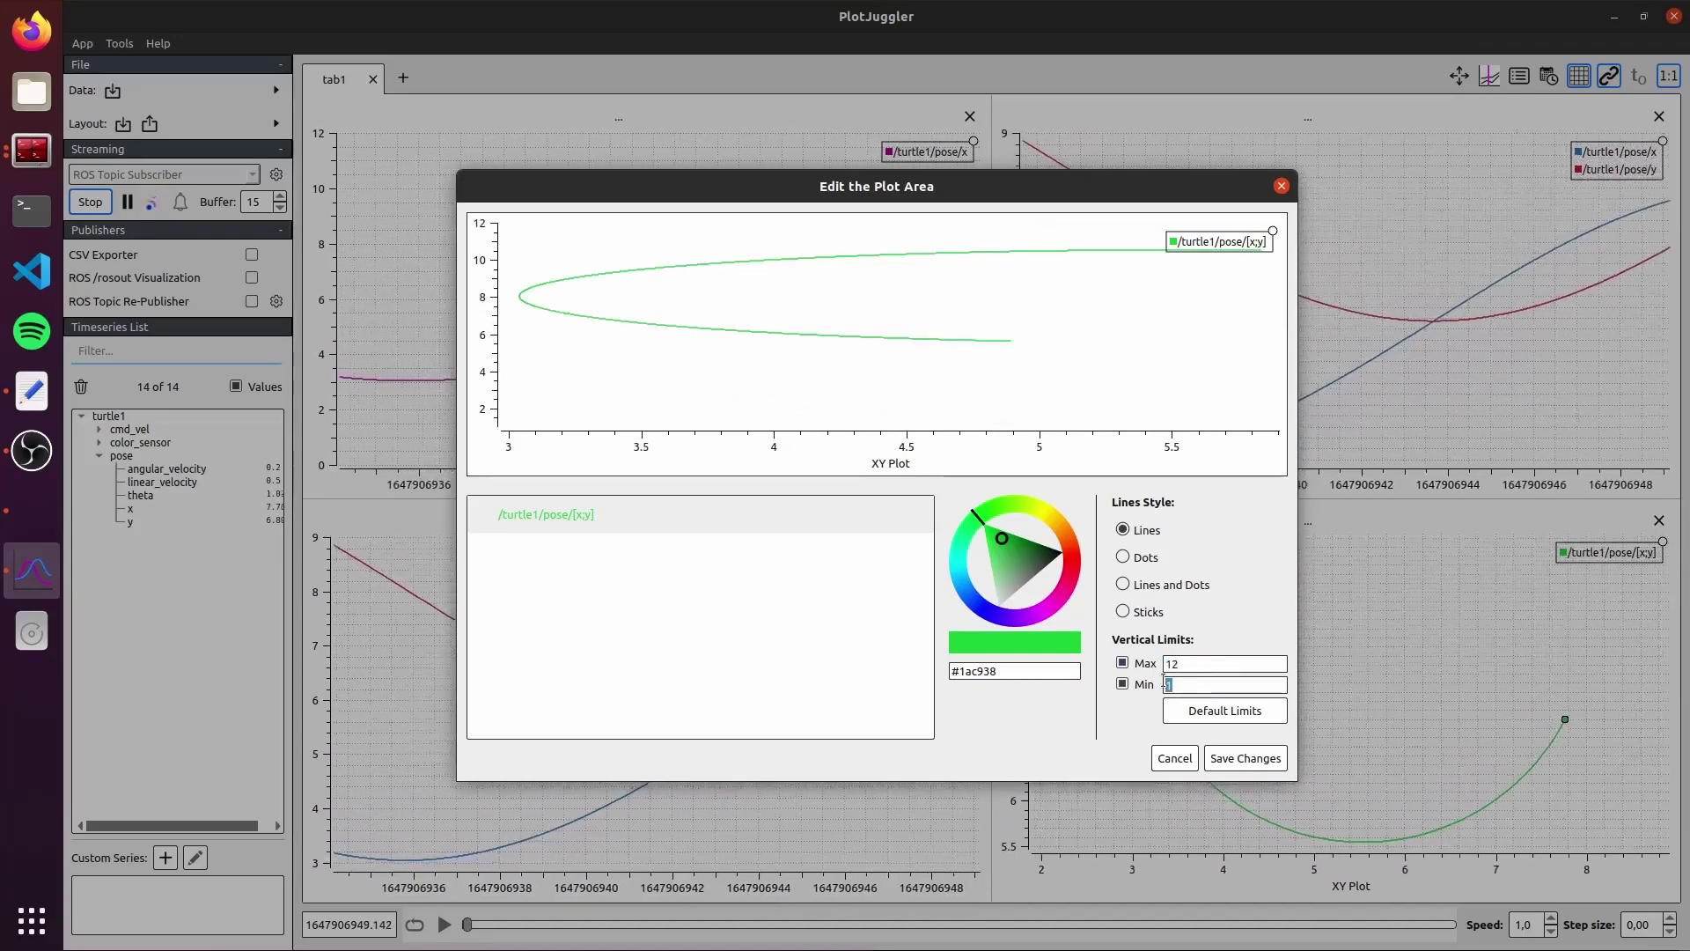
left_click(1246, 758)
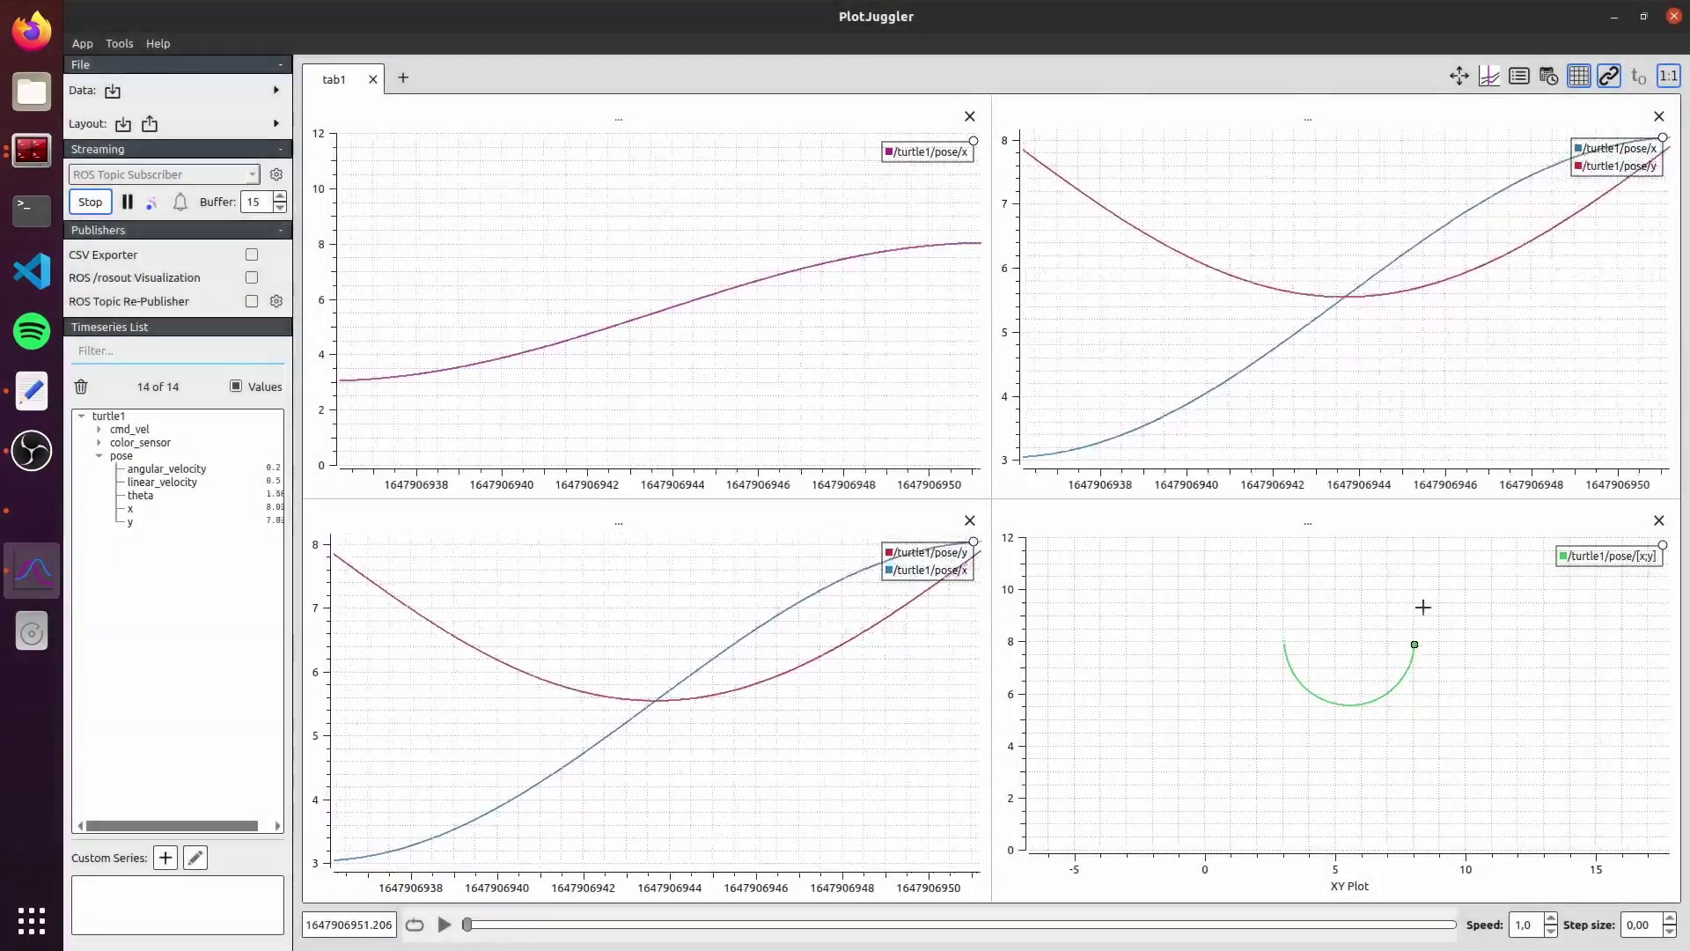
left_click(44, 531)
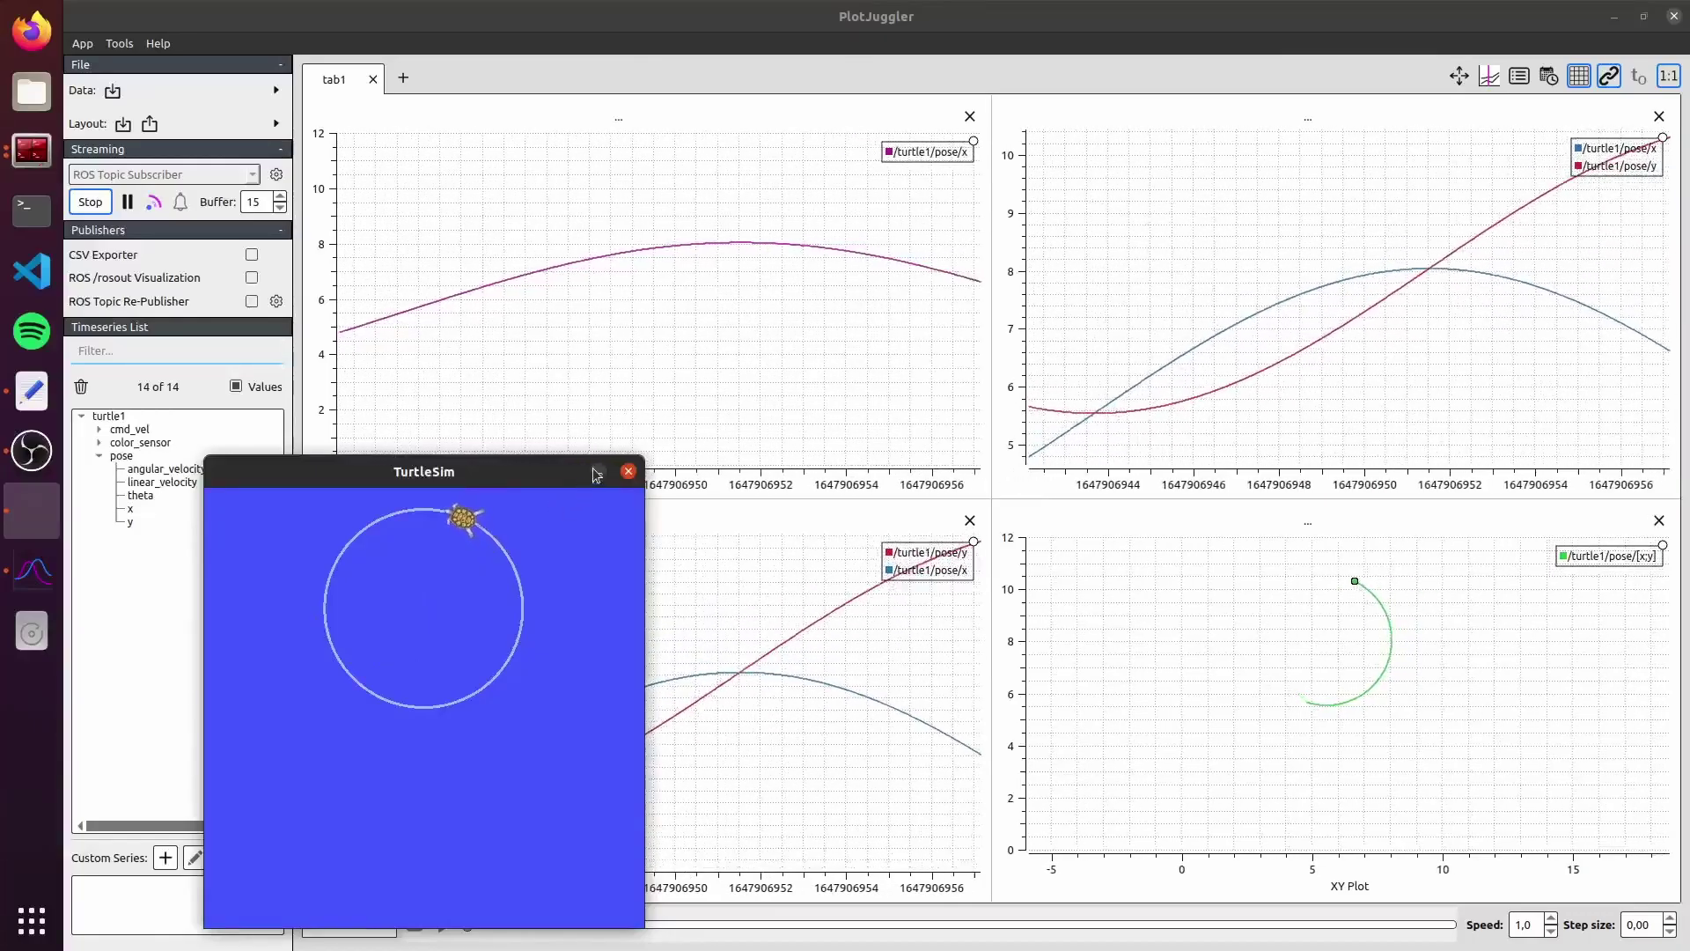
key("alt+Tab")
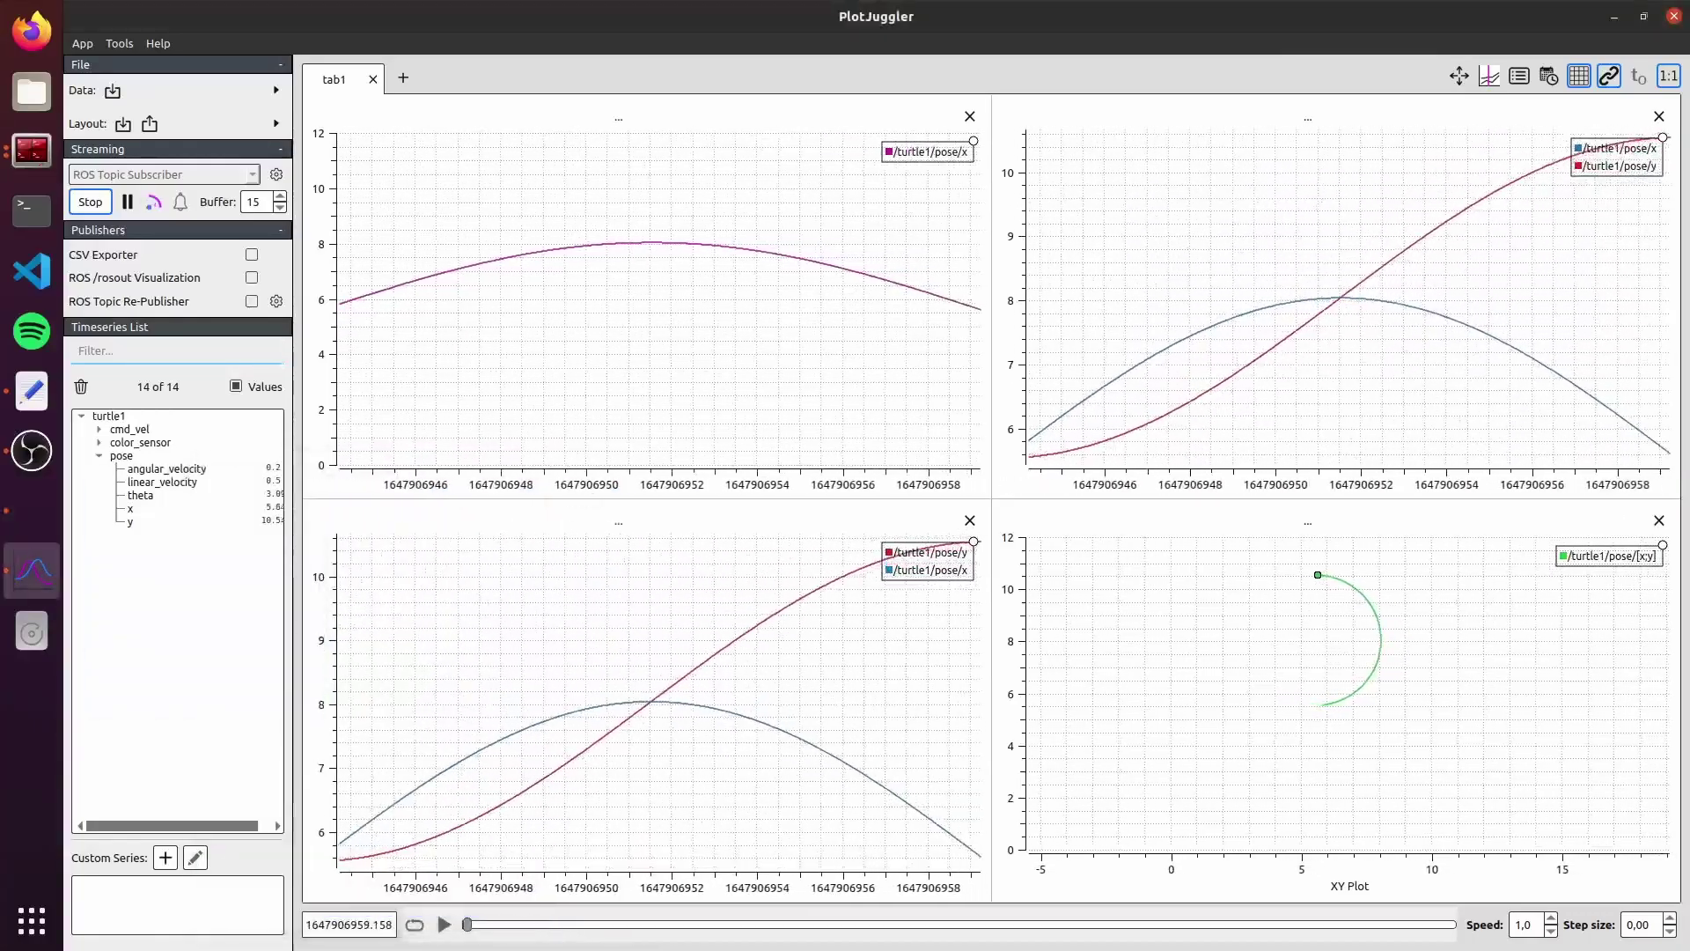
key("alt+Tab")
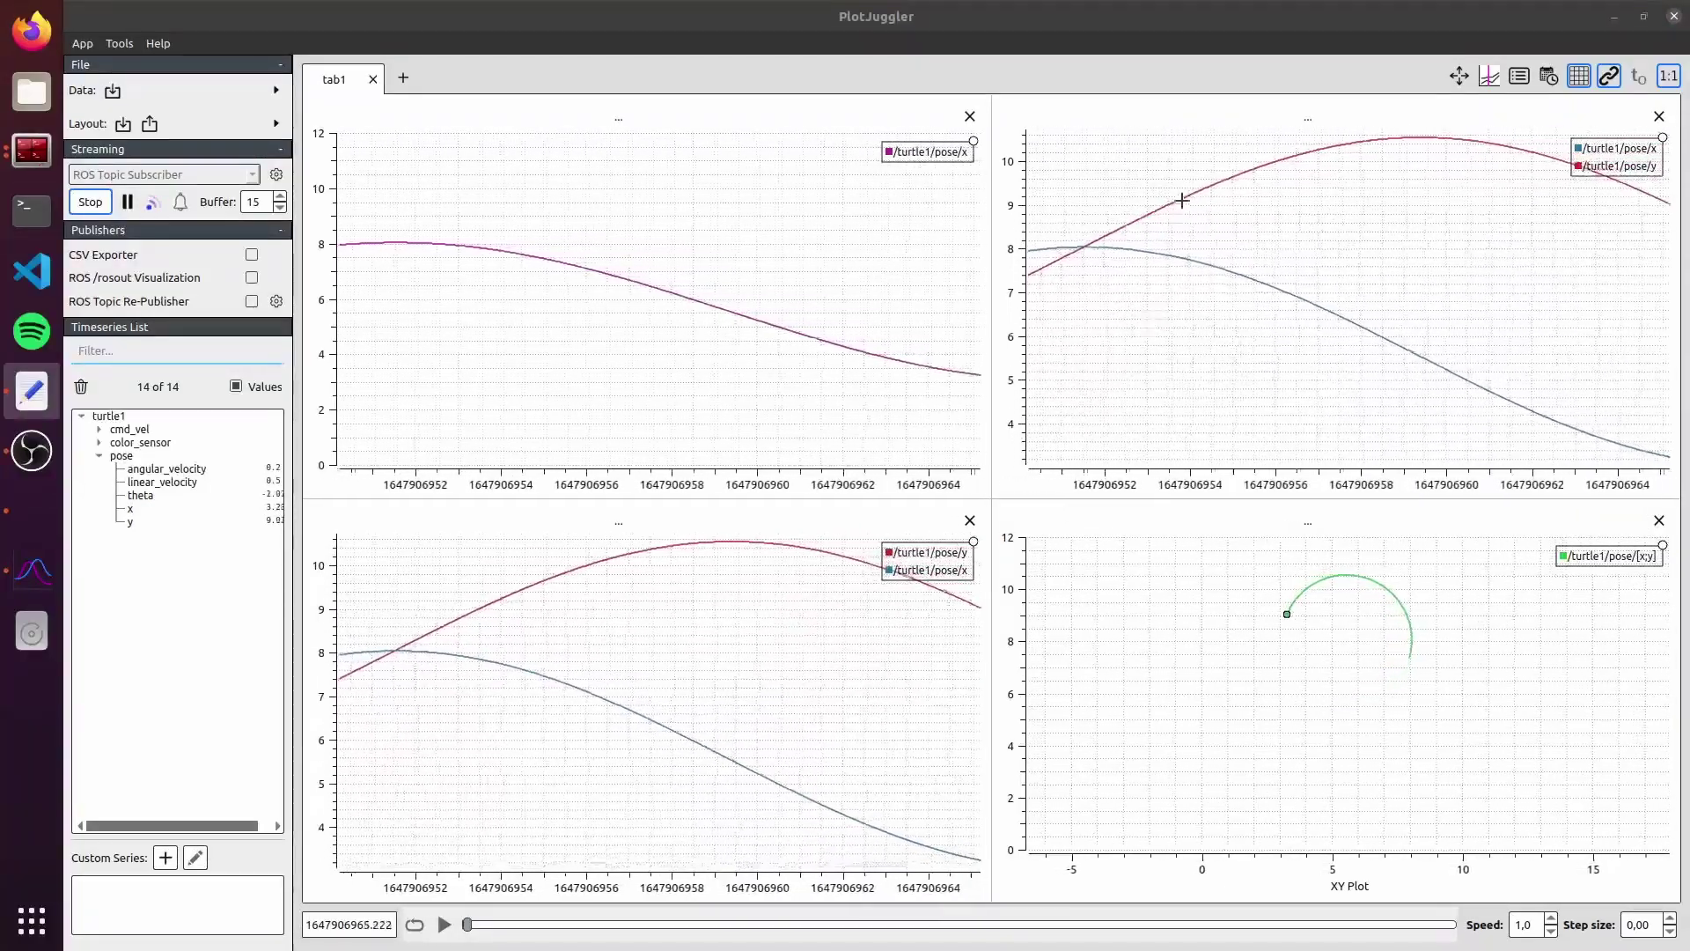
left_click(1577, 149)
left_click(1579, 149)
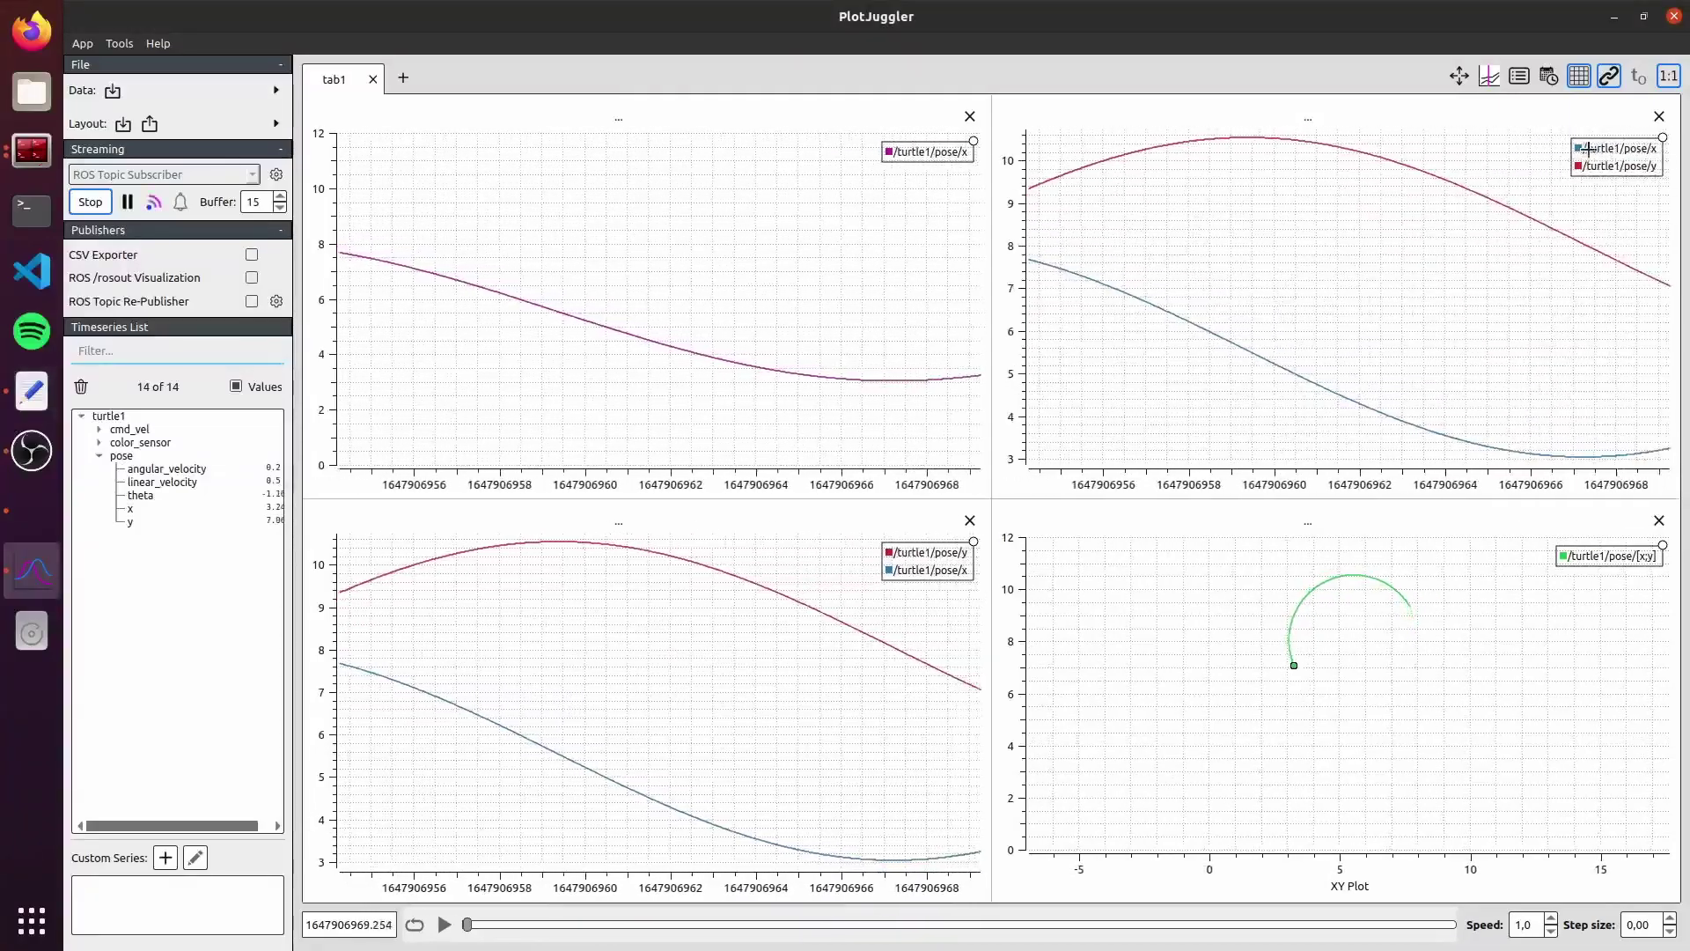
left_click(1587, 149)
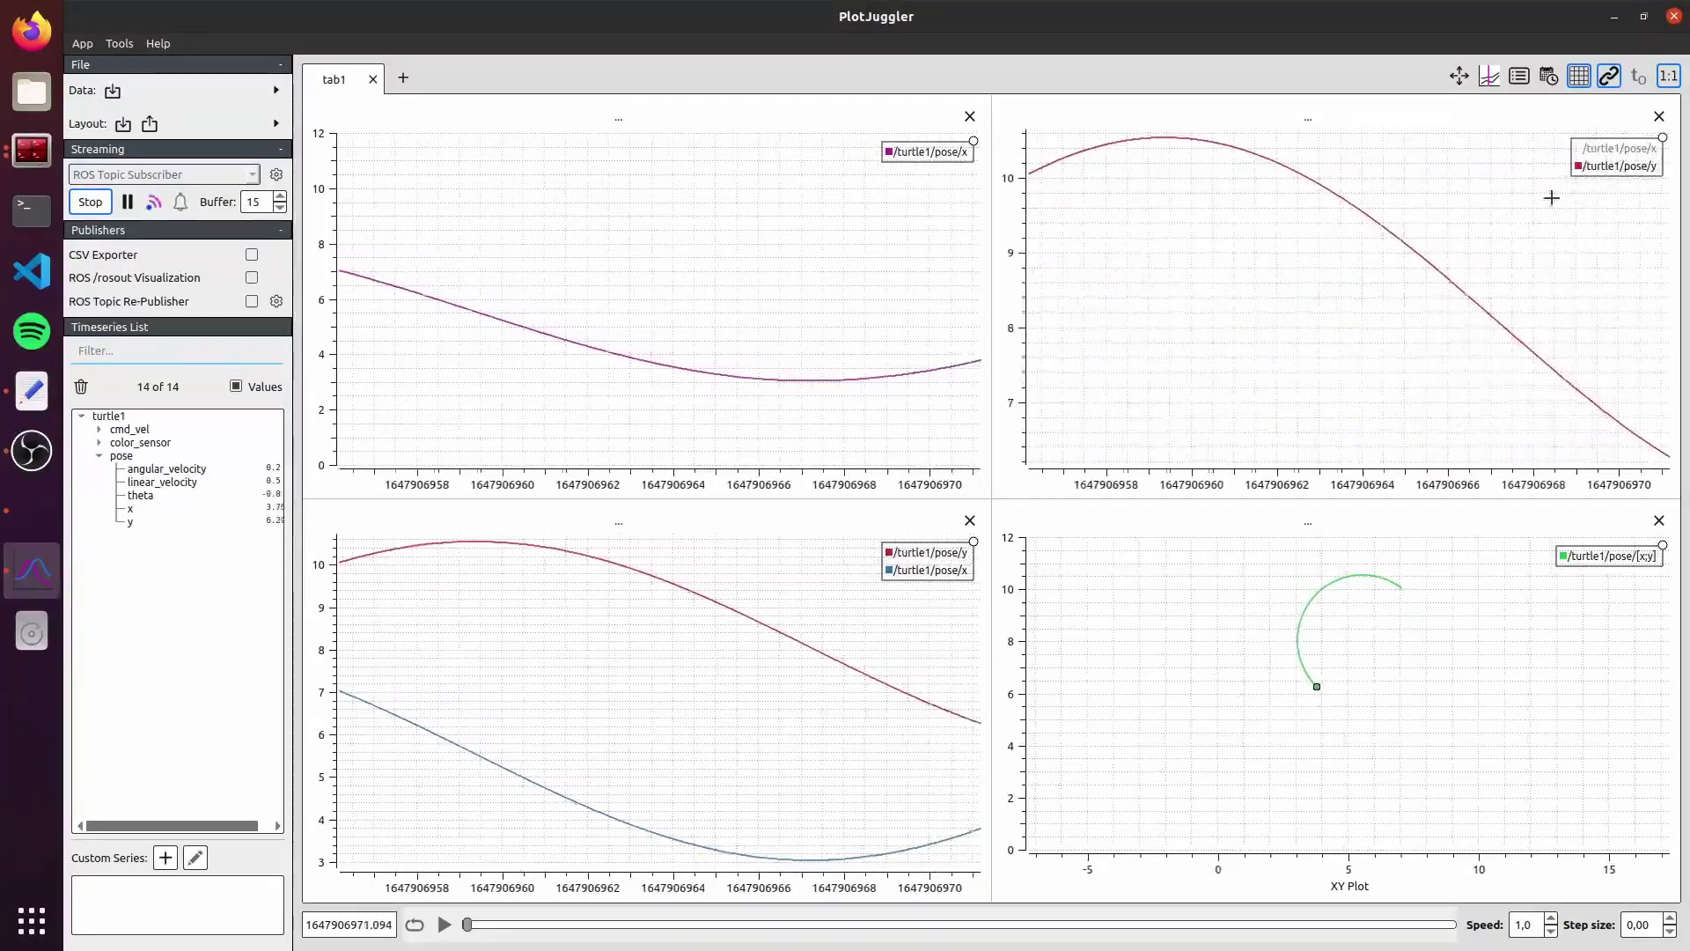
left_click(1588, 150)
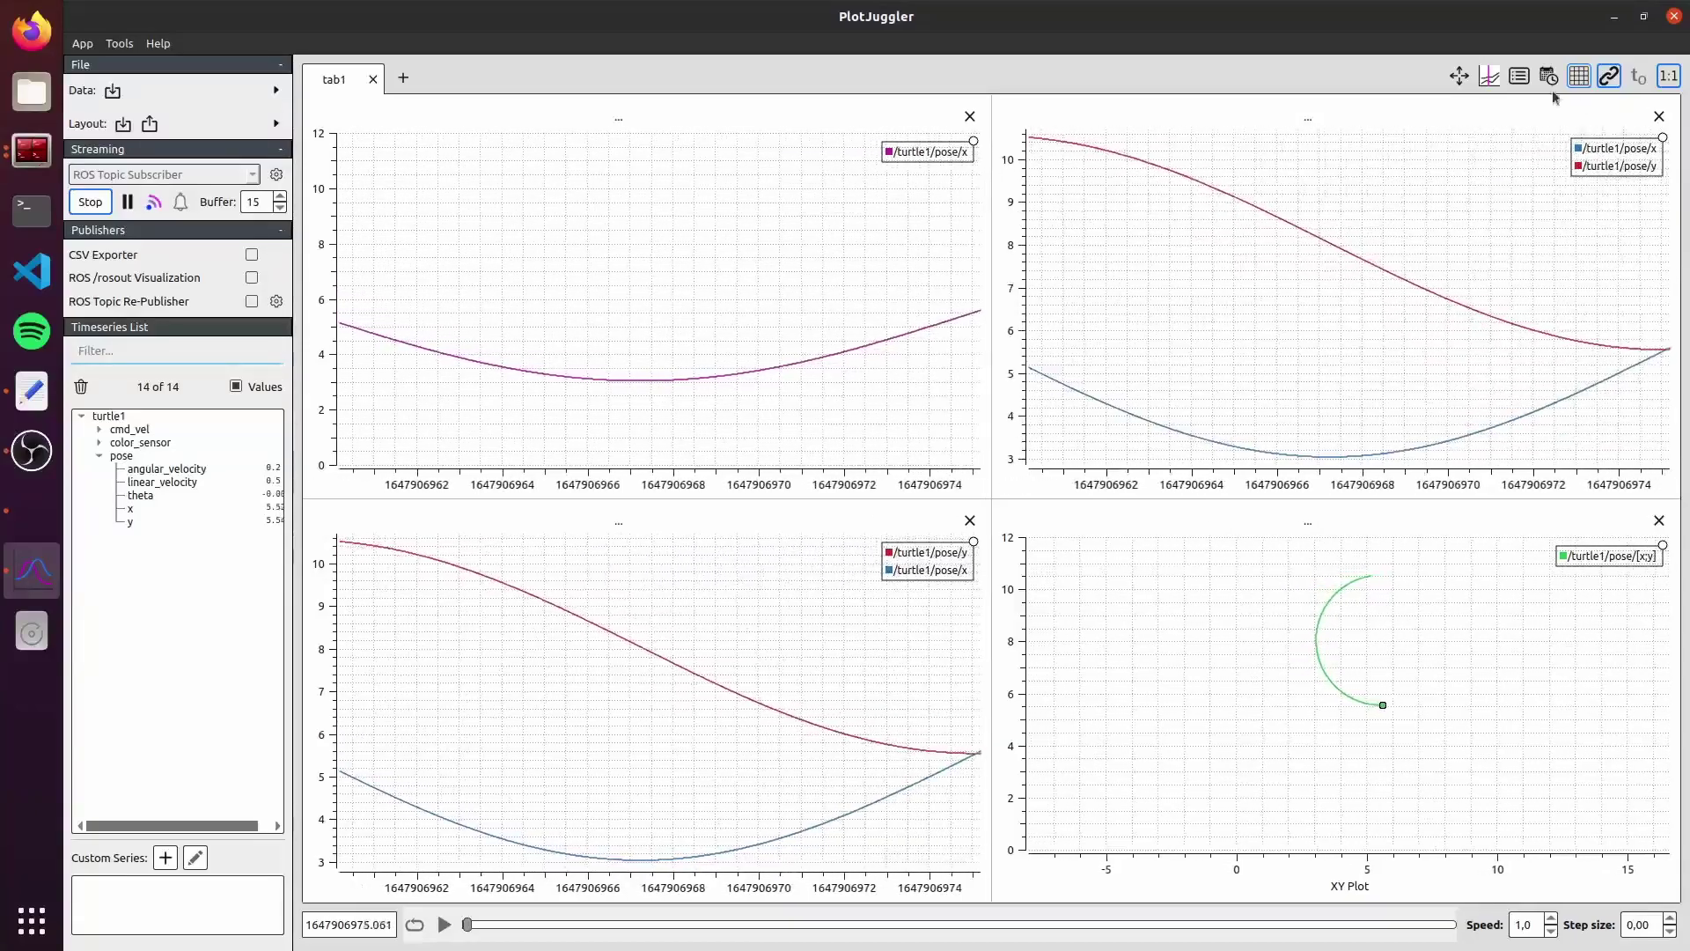
left_click(1524, 83)
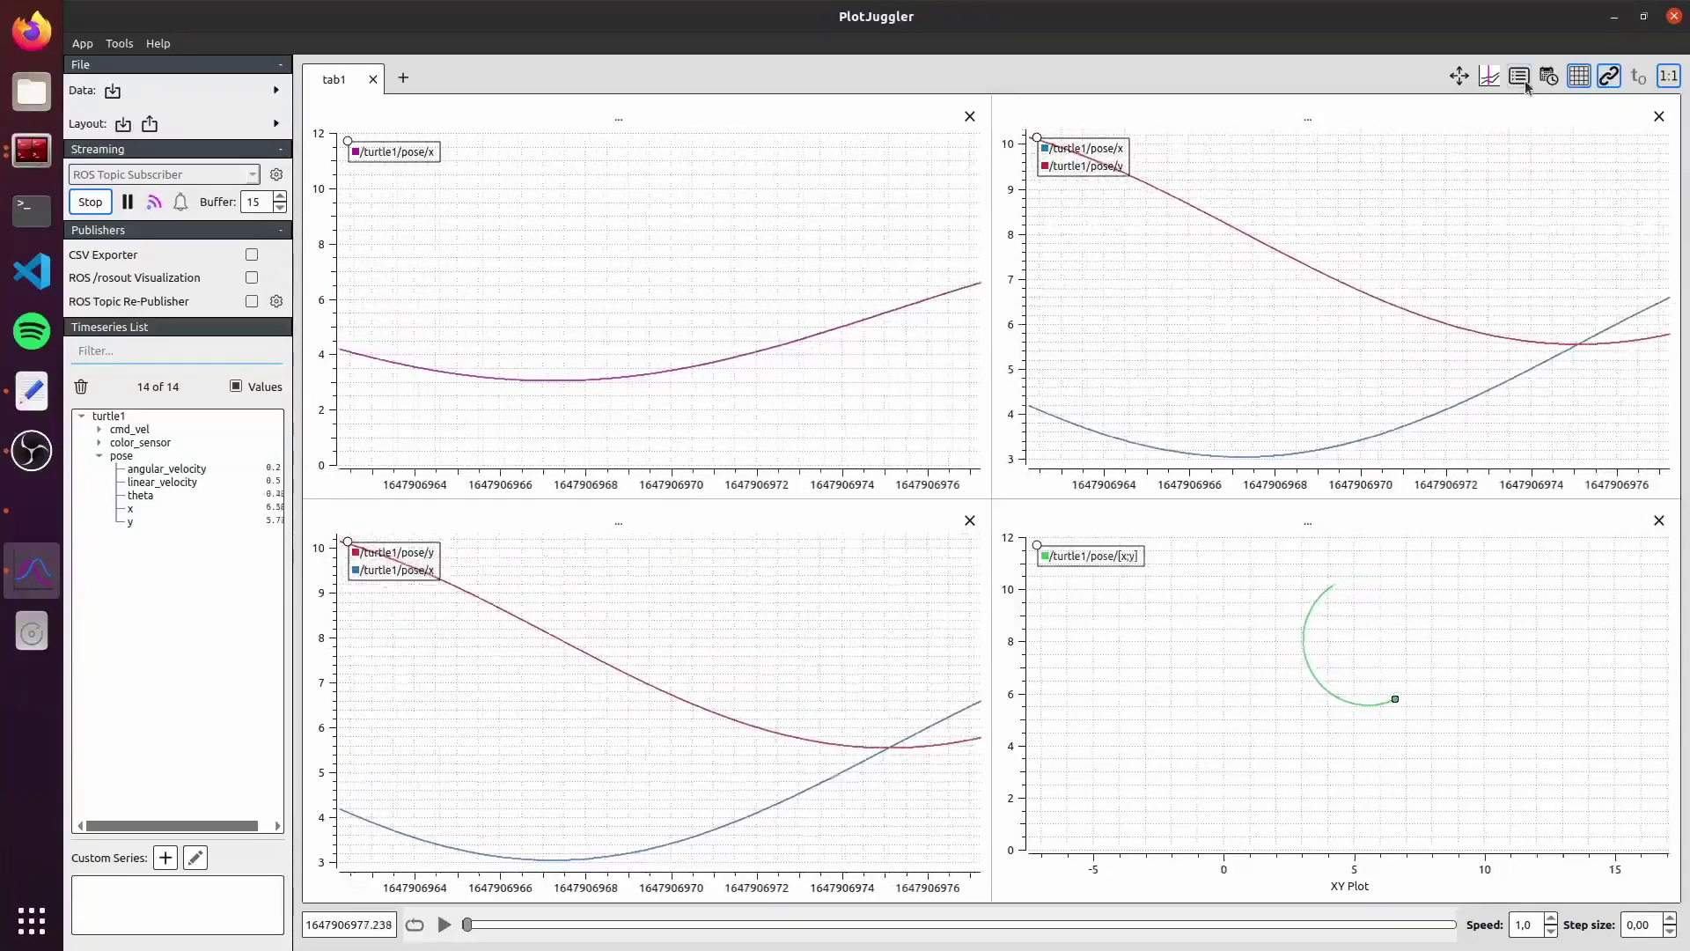
left_click(1525, 84)
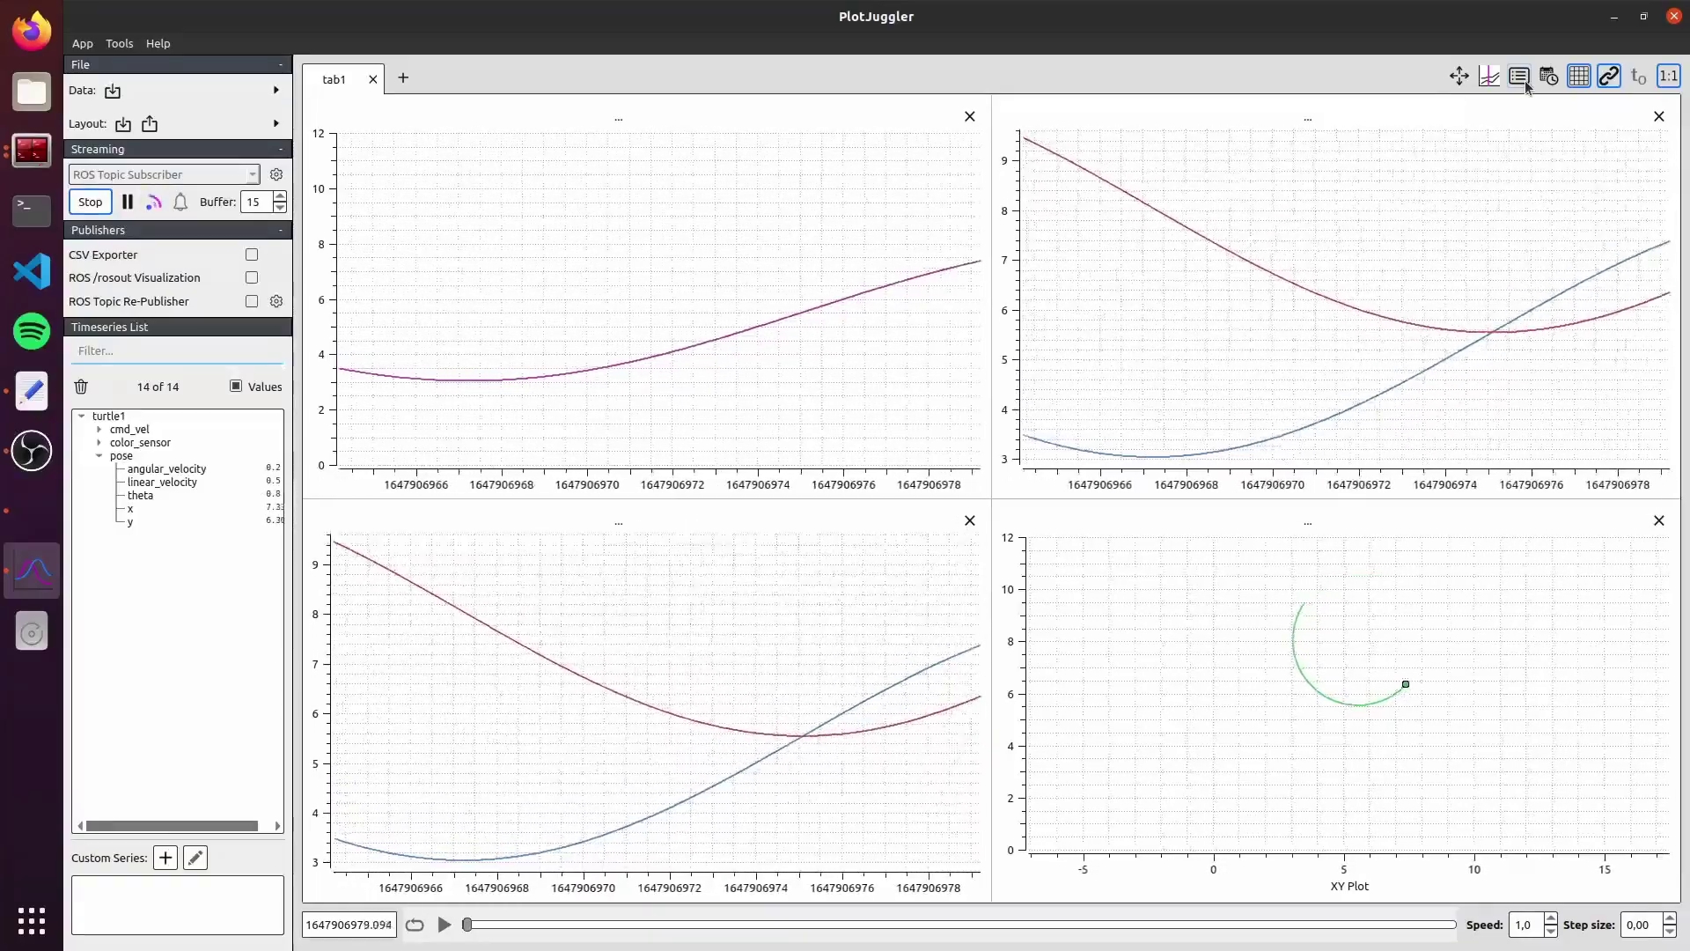
left_click(1525, 84)
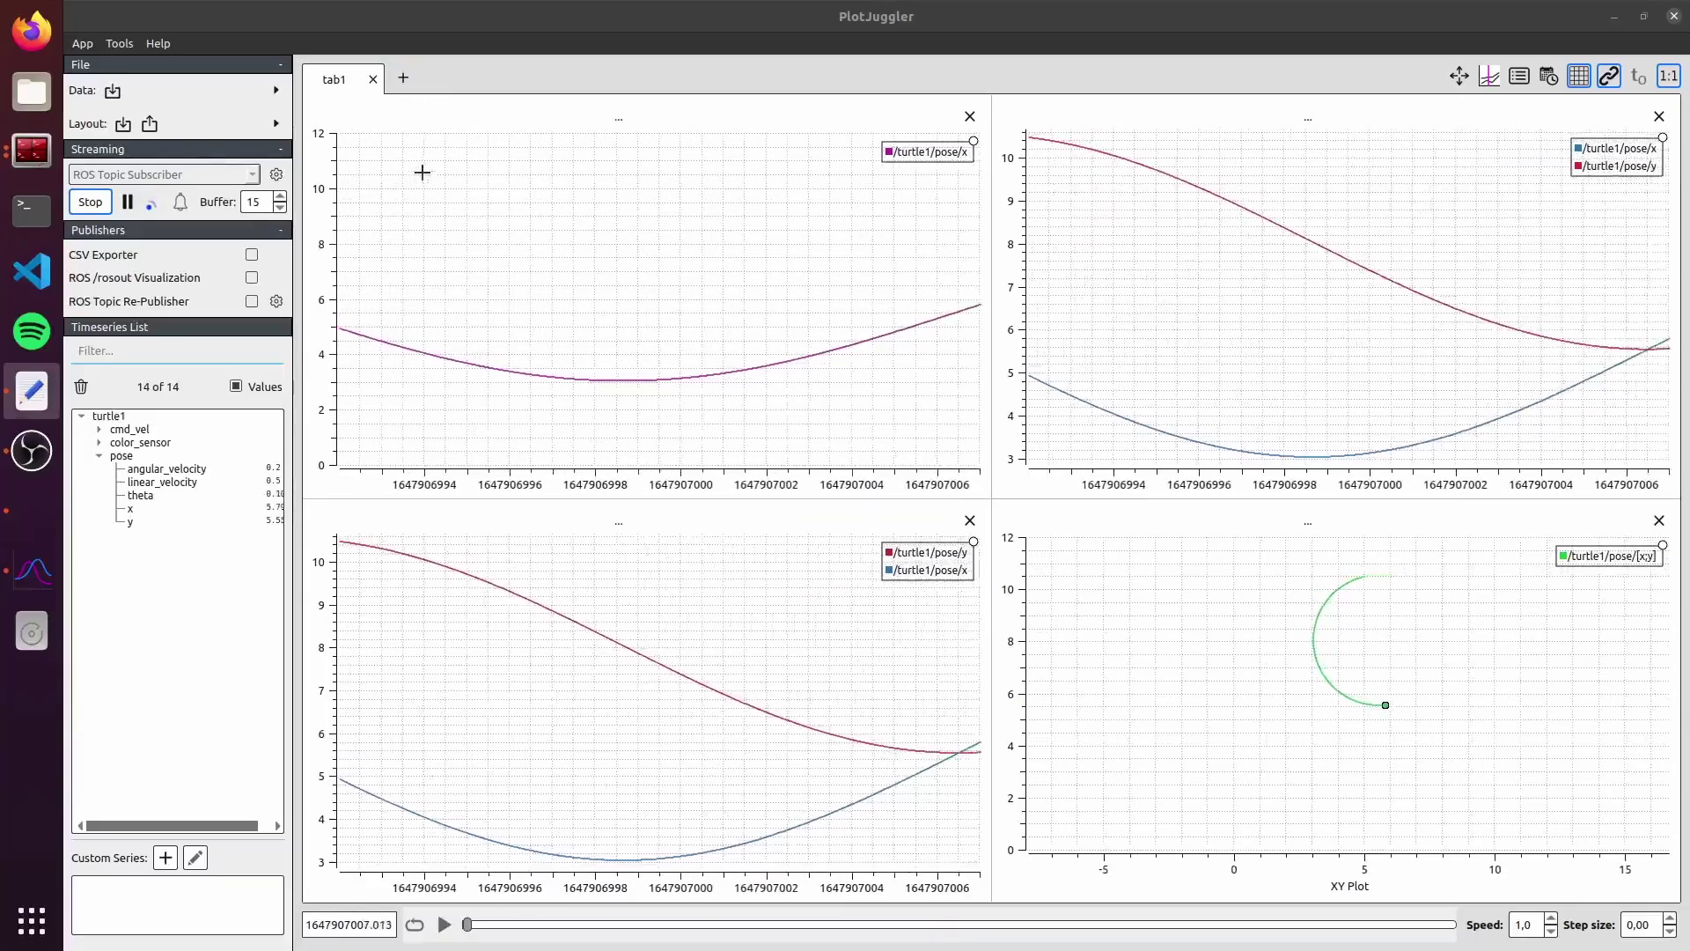
- Add a new tab2 and plot /turtle1/pose/x on its empty plot
left_click(403, 79)
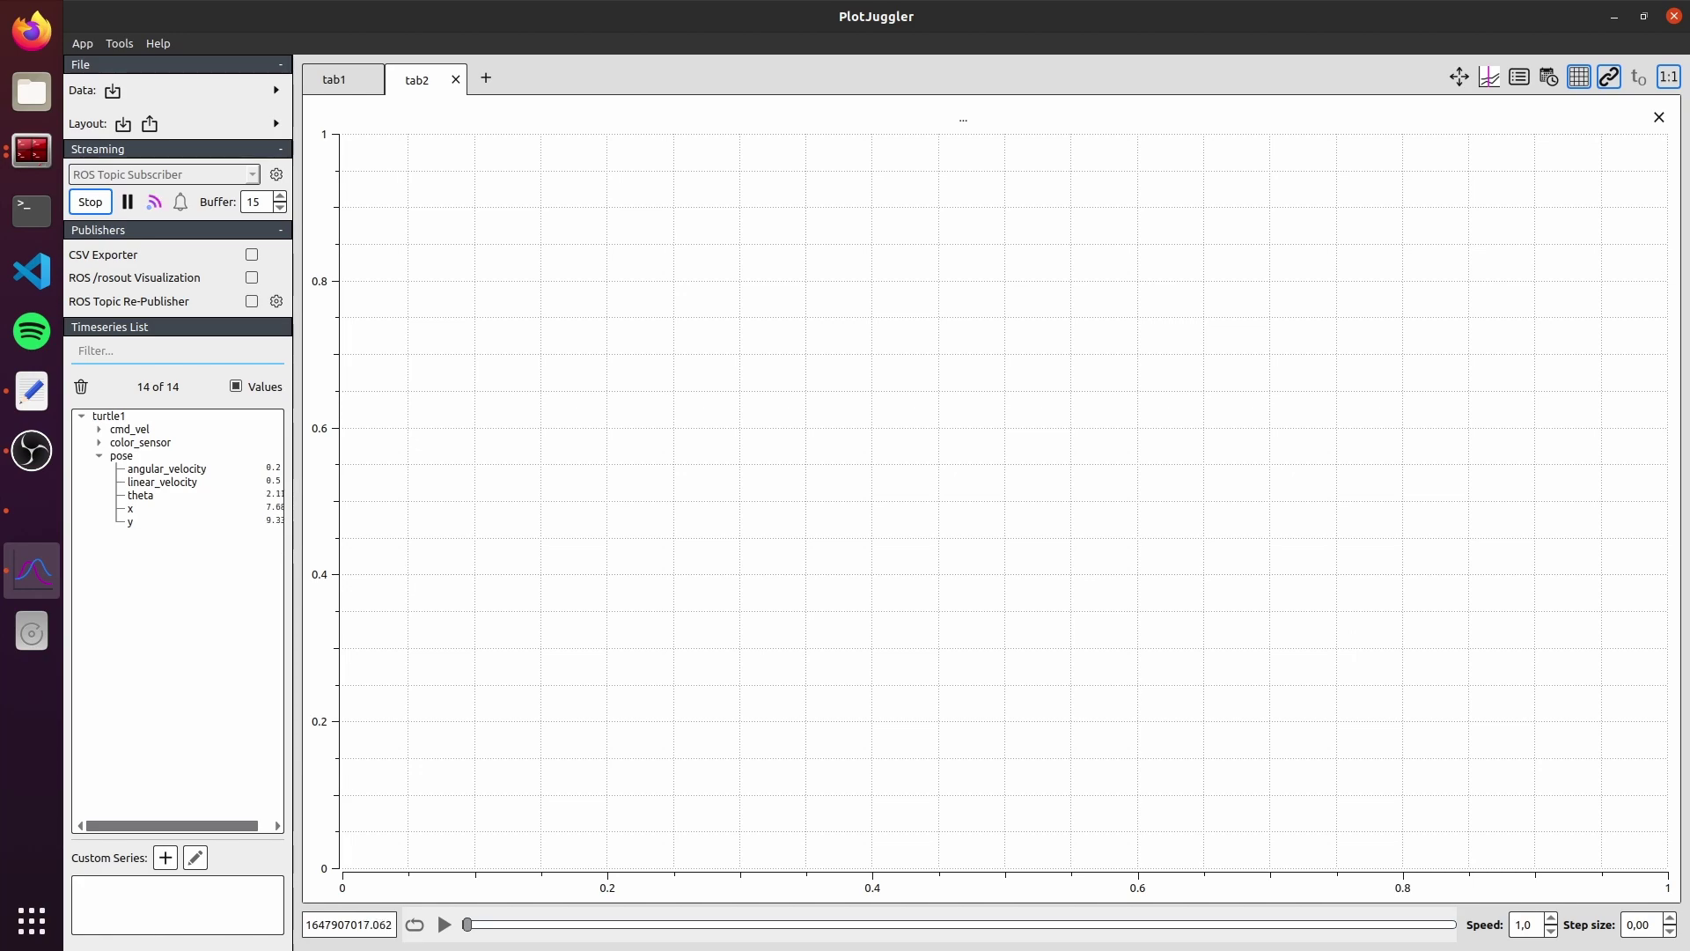
left_click(159, 511)
left_click_drag(160, 511, 604, 596)
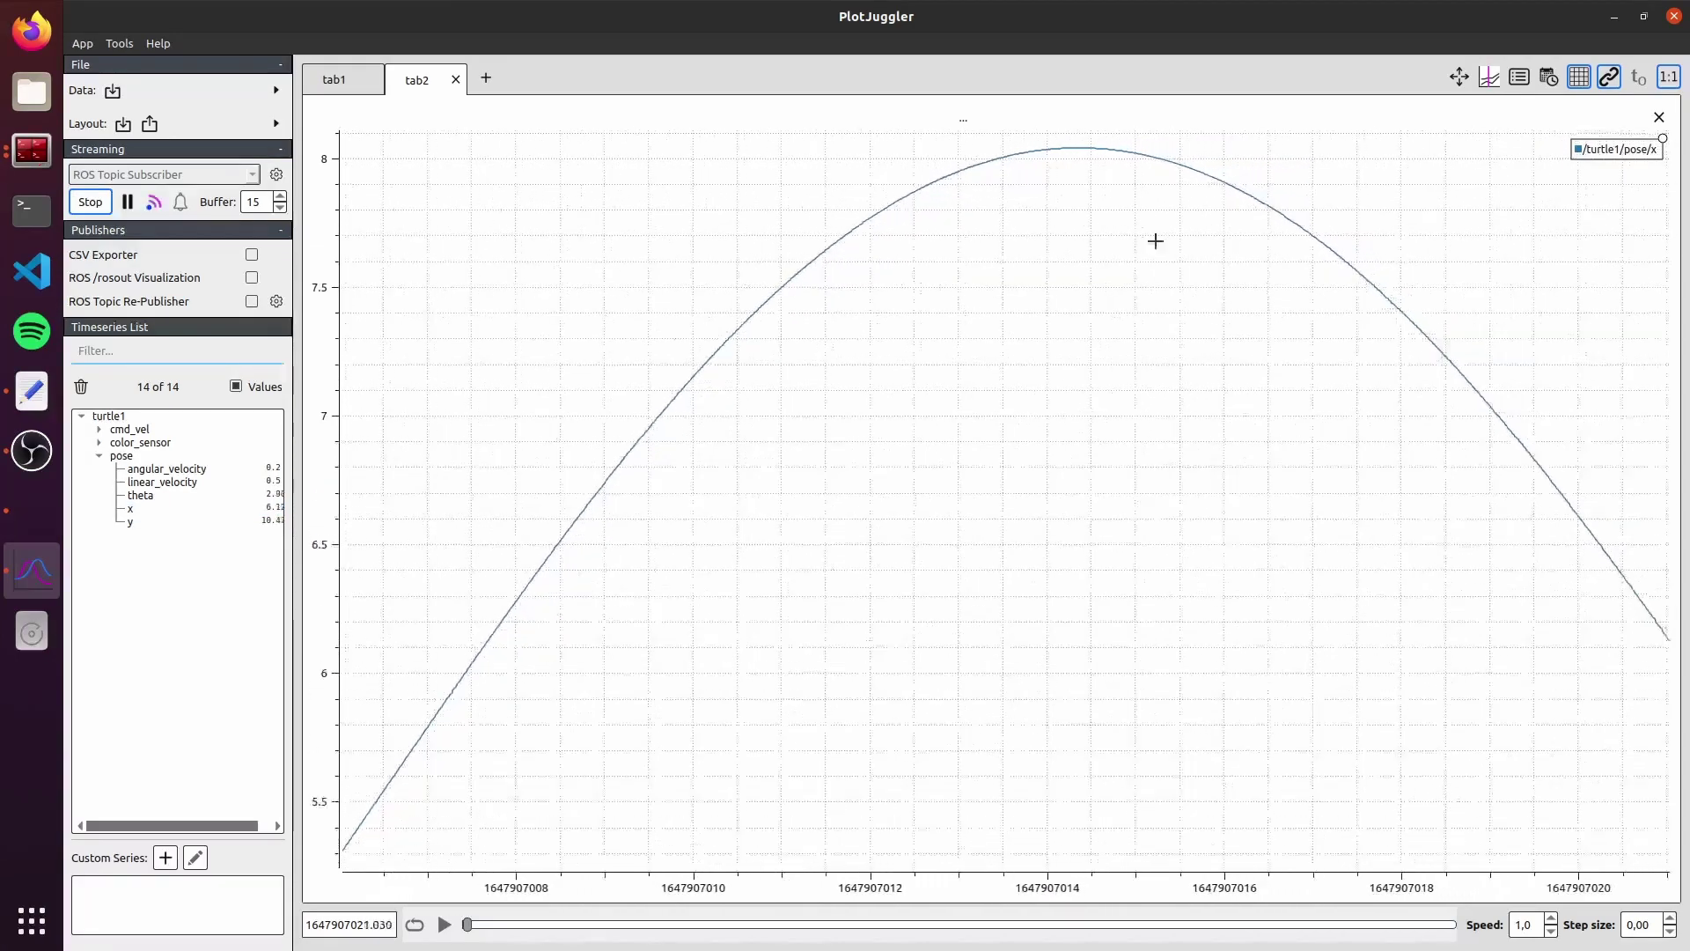
- Compare transforms in the Transform Editor, then apply Integral to the x curve
right_click(869, 300)
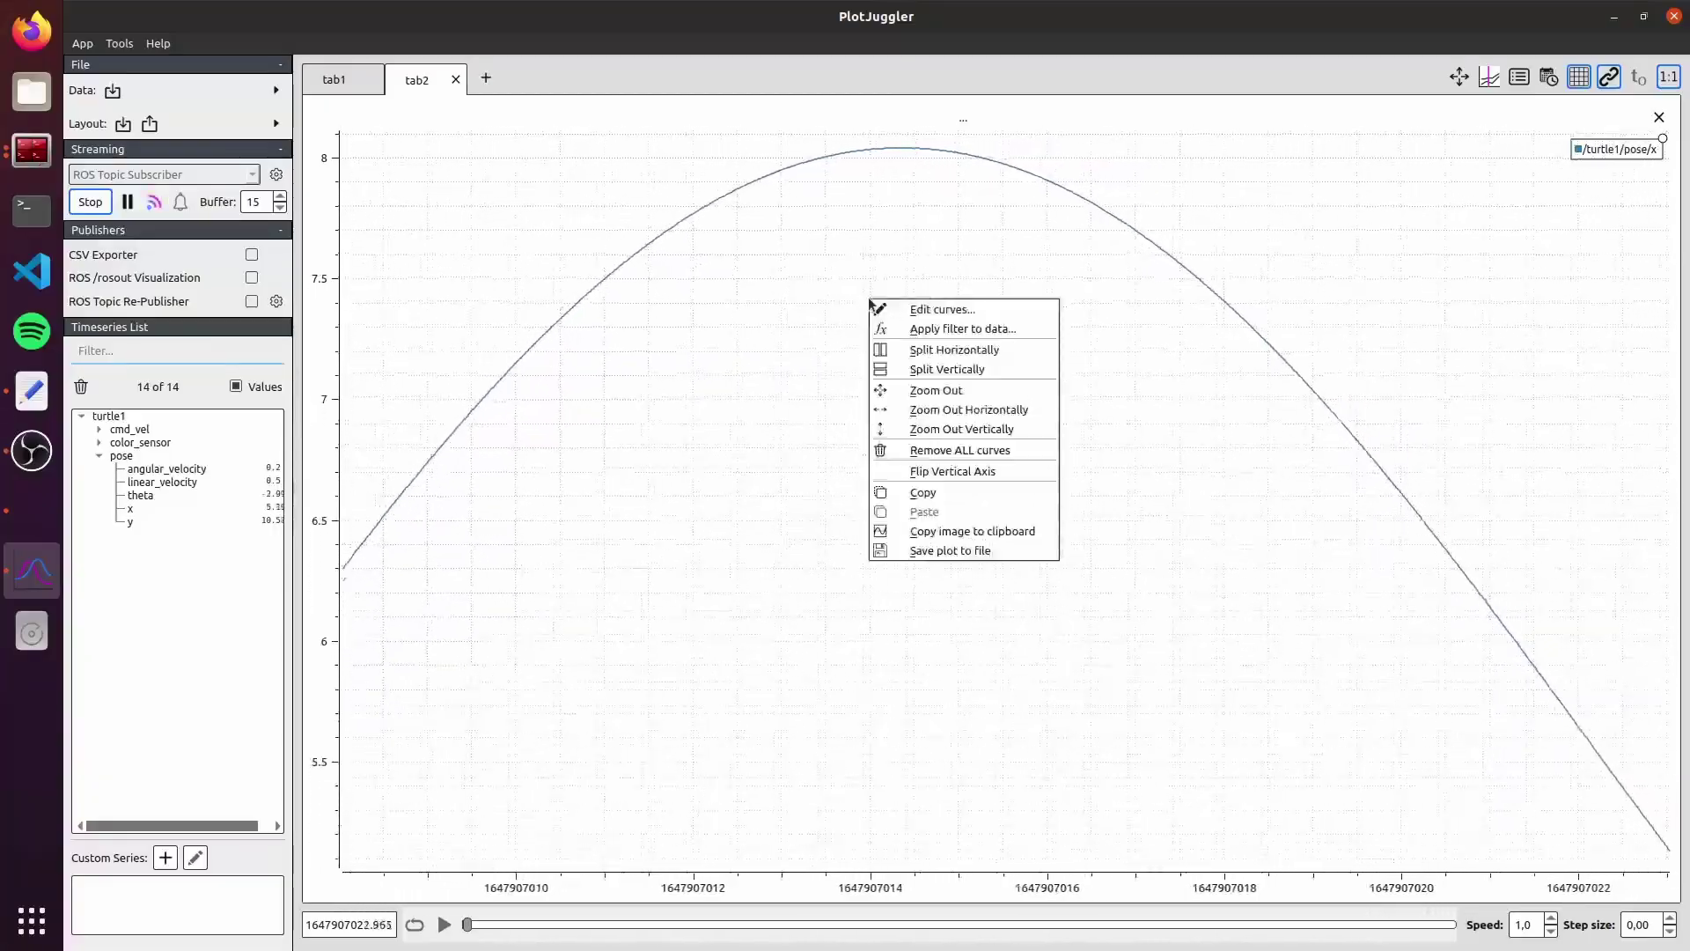
left_click(947, 333)
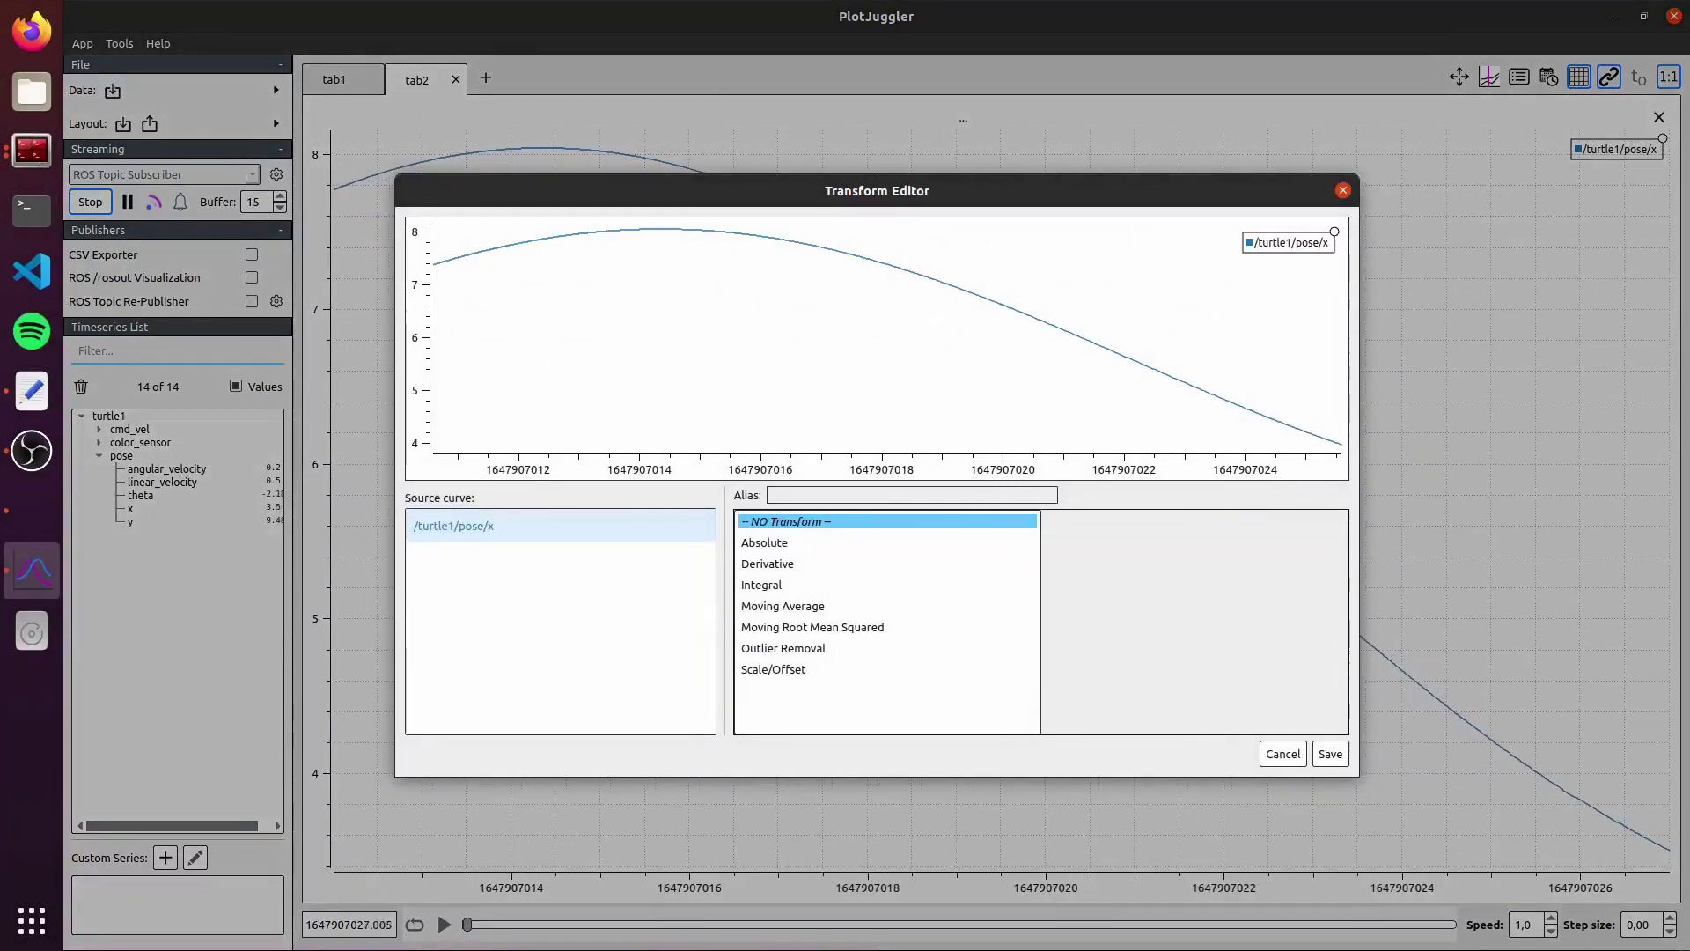
left_click(801, 542)
left_click(809, 562)
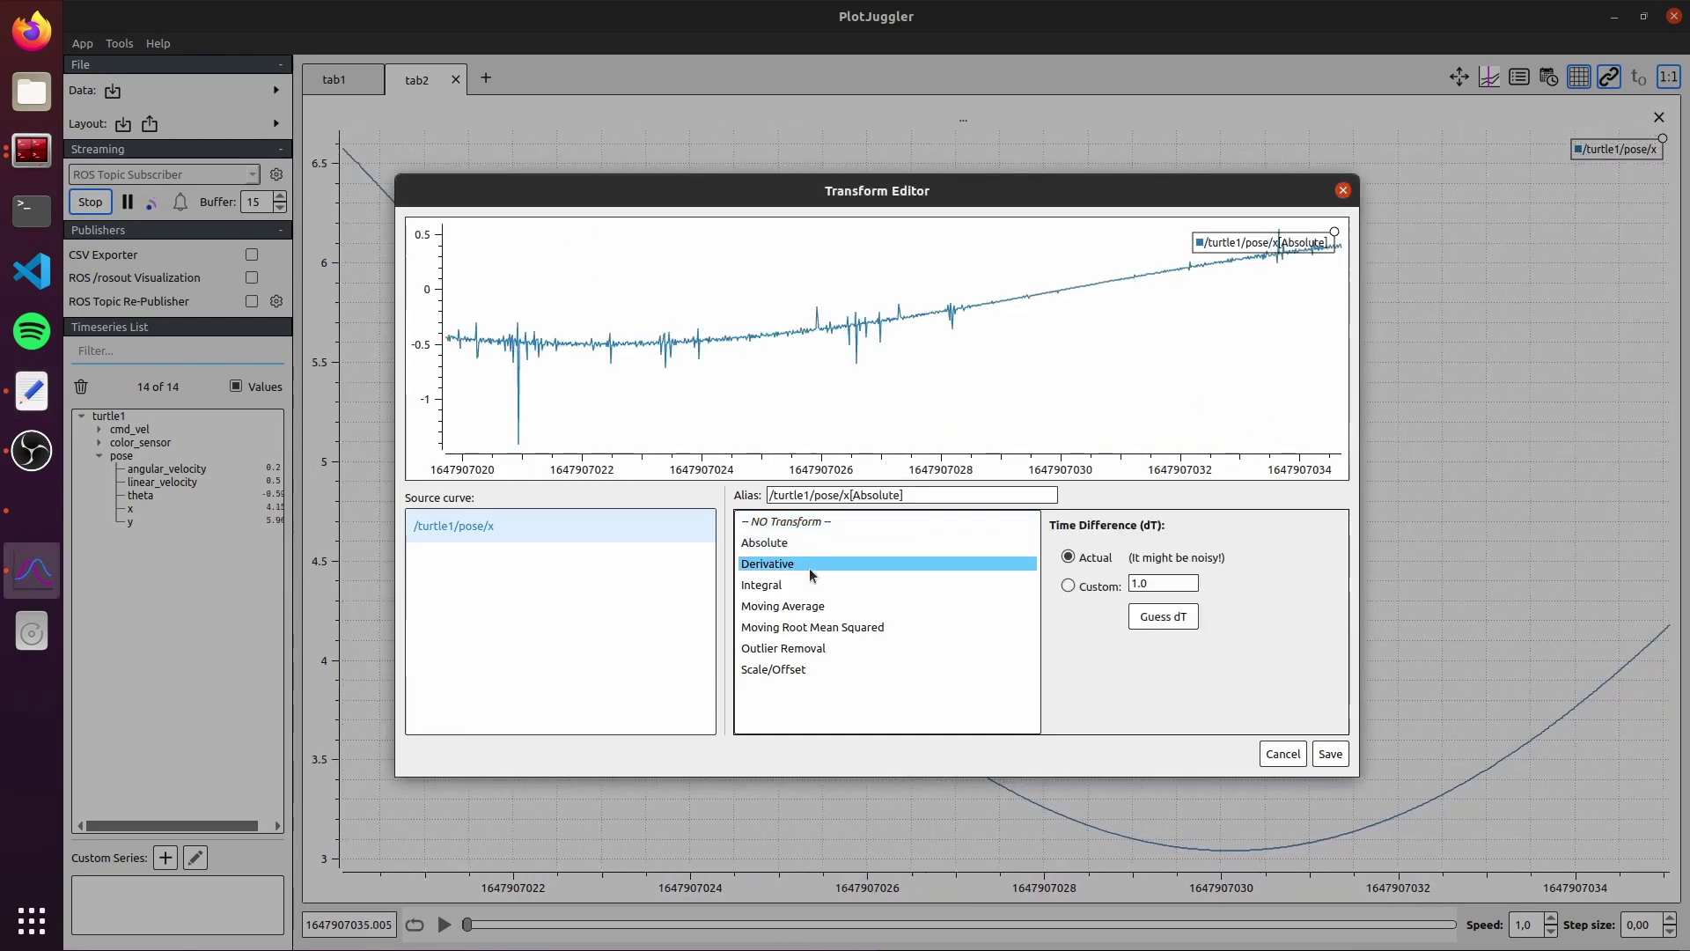
left_click(807, 586)
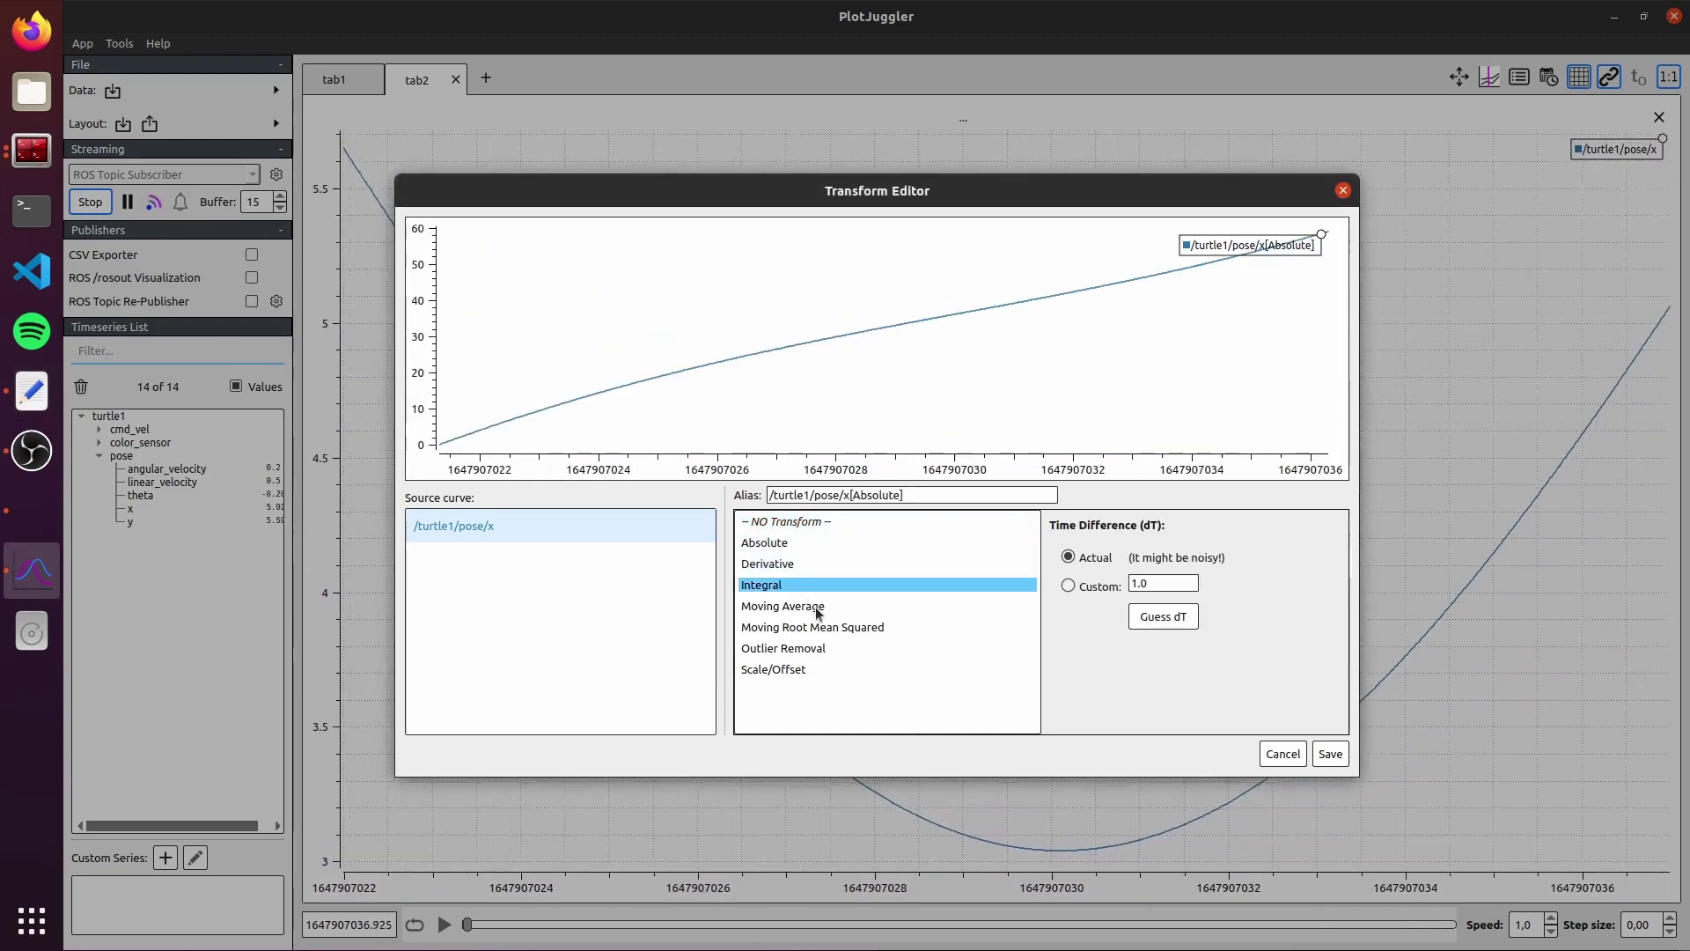
left_click(815, 606)
left_click(833, 627)
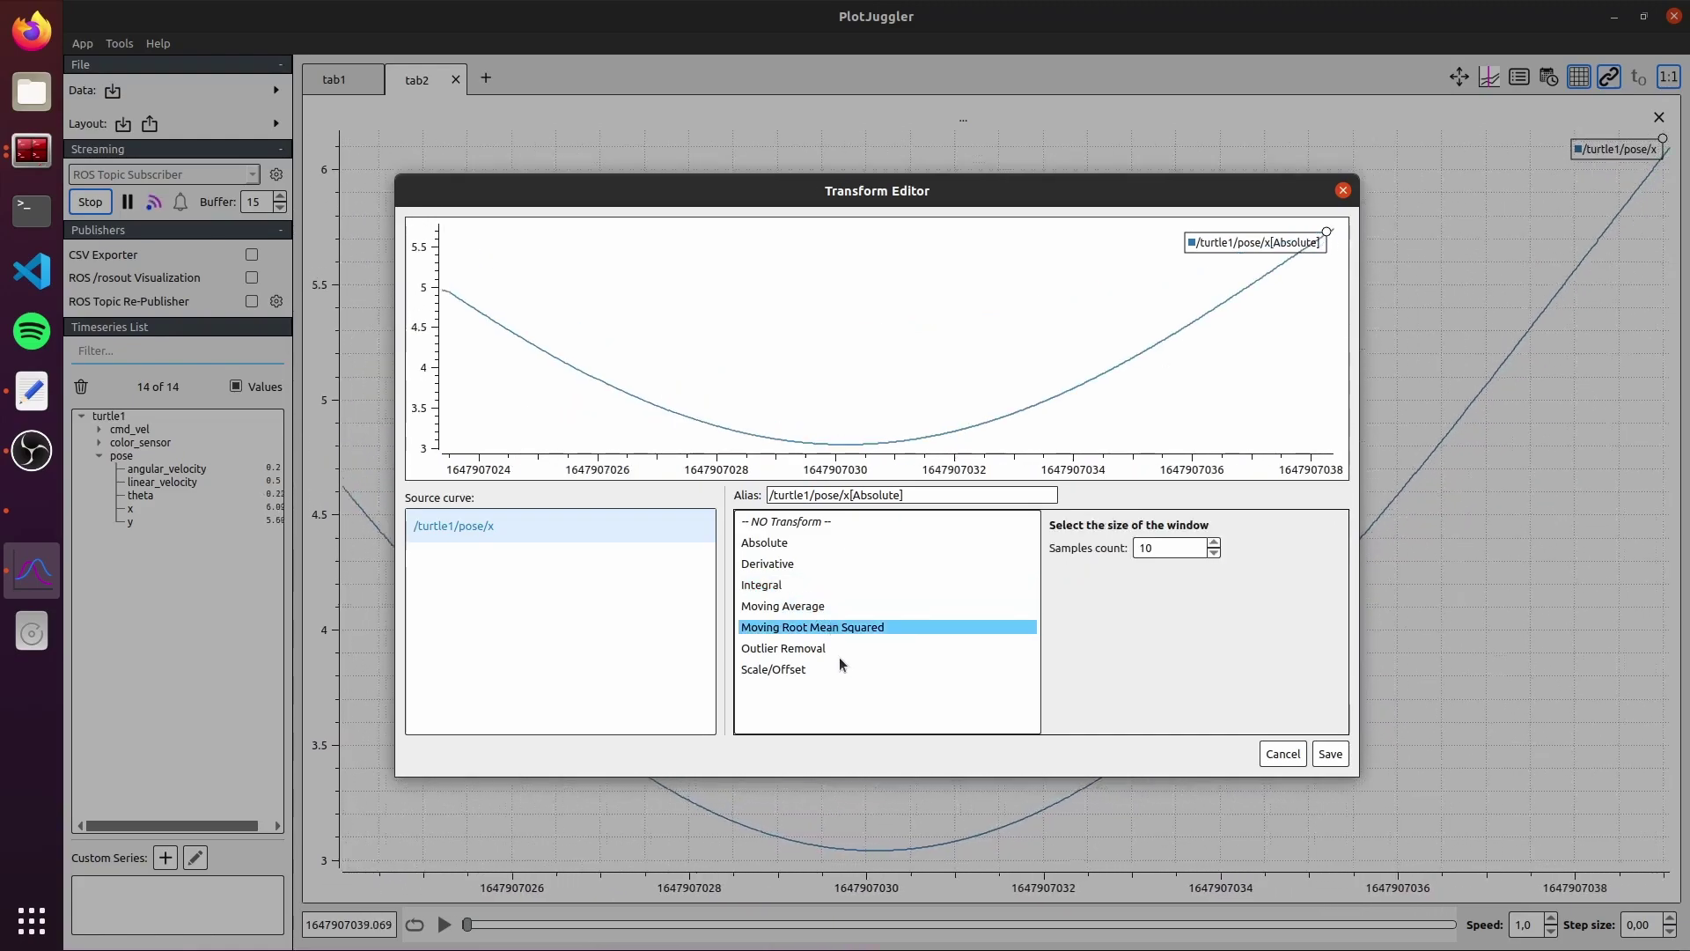
left_click(808, 606)
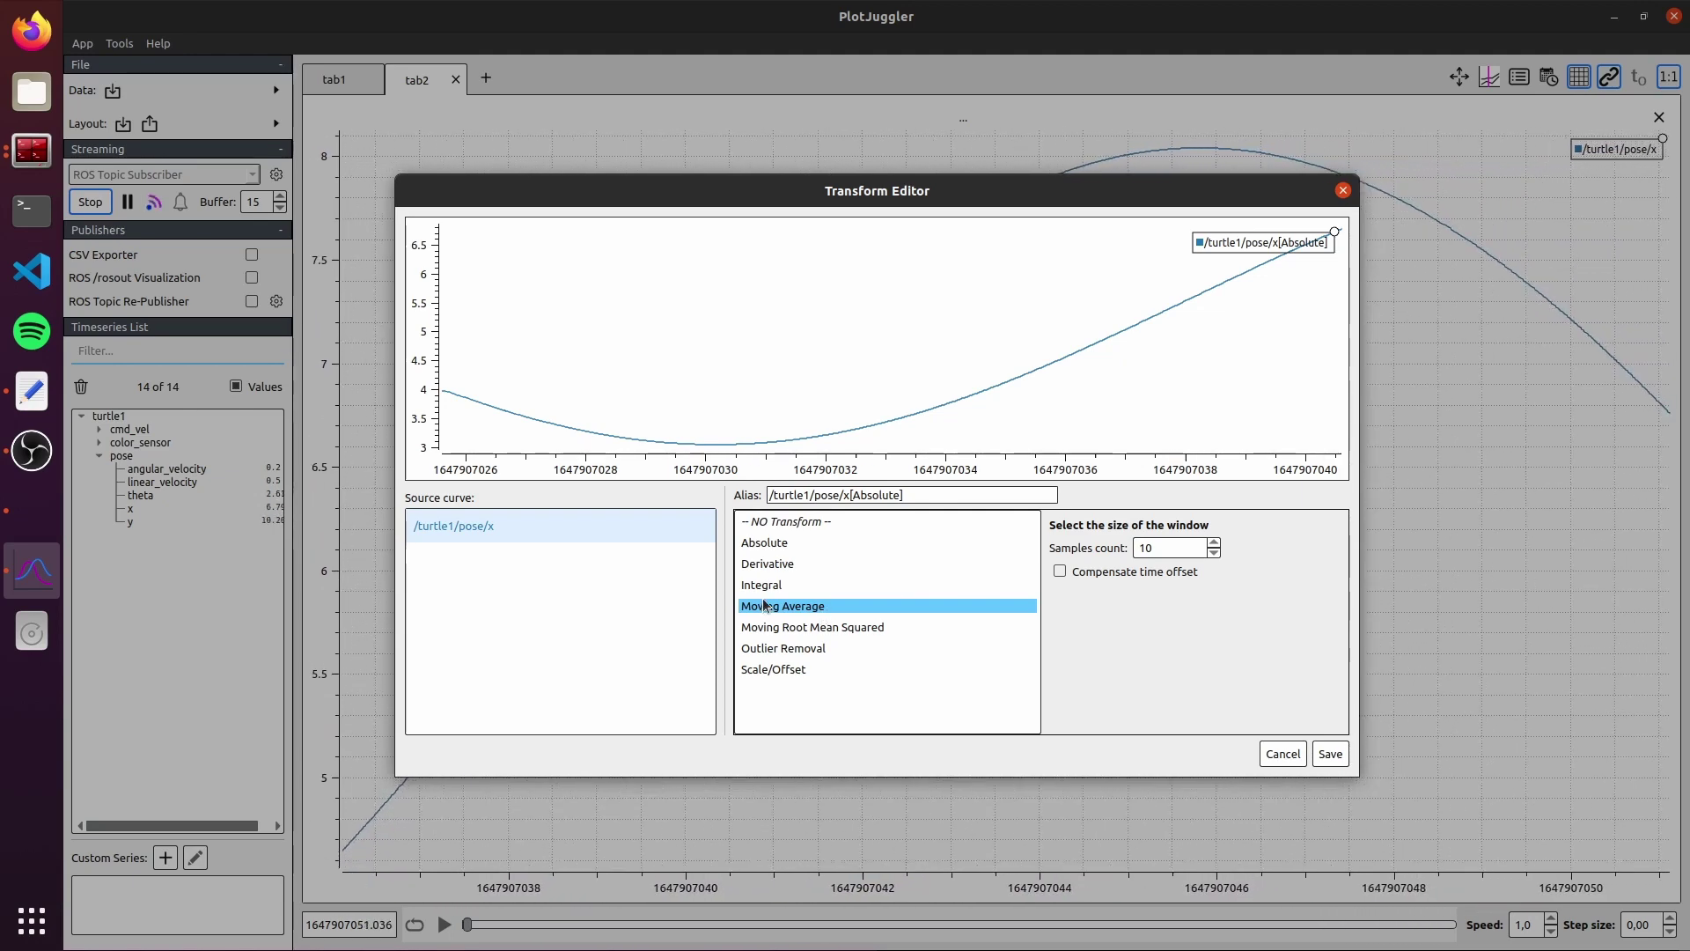
left_click(793, 588)
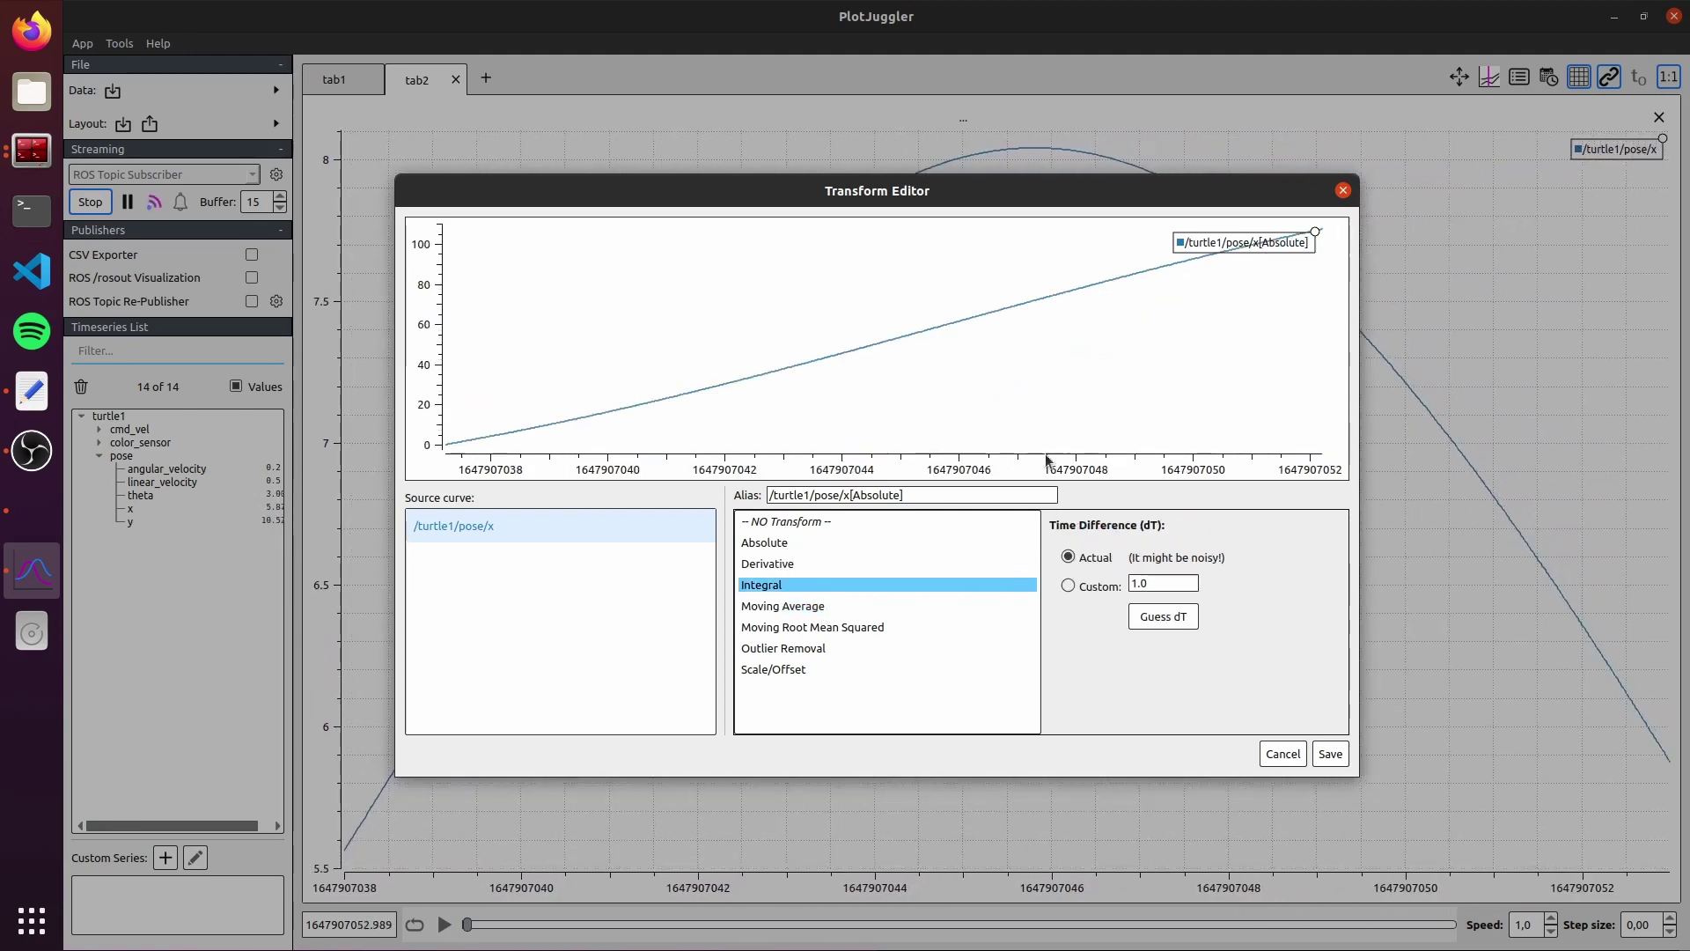
left_click(1330, 754)
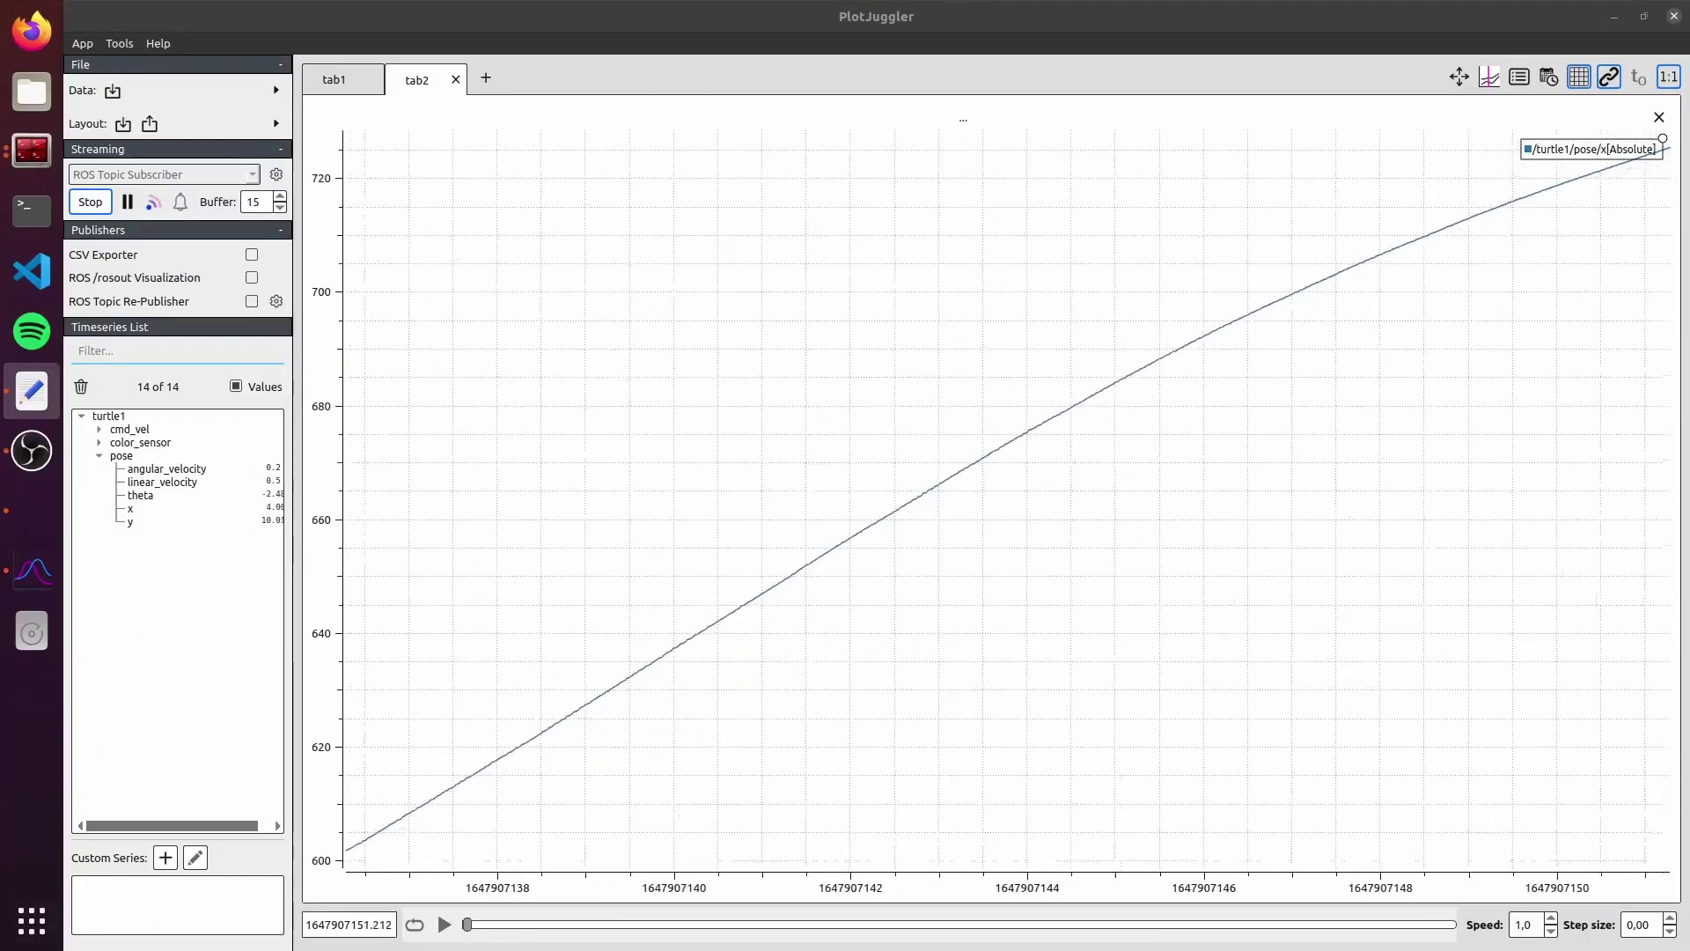
- Start a new custom series, browse the library functions, and load average_two_curves: return (value+v1)/2
left_click(165, 858)
left_click(366, 575)
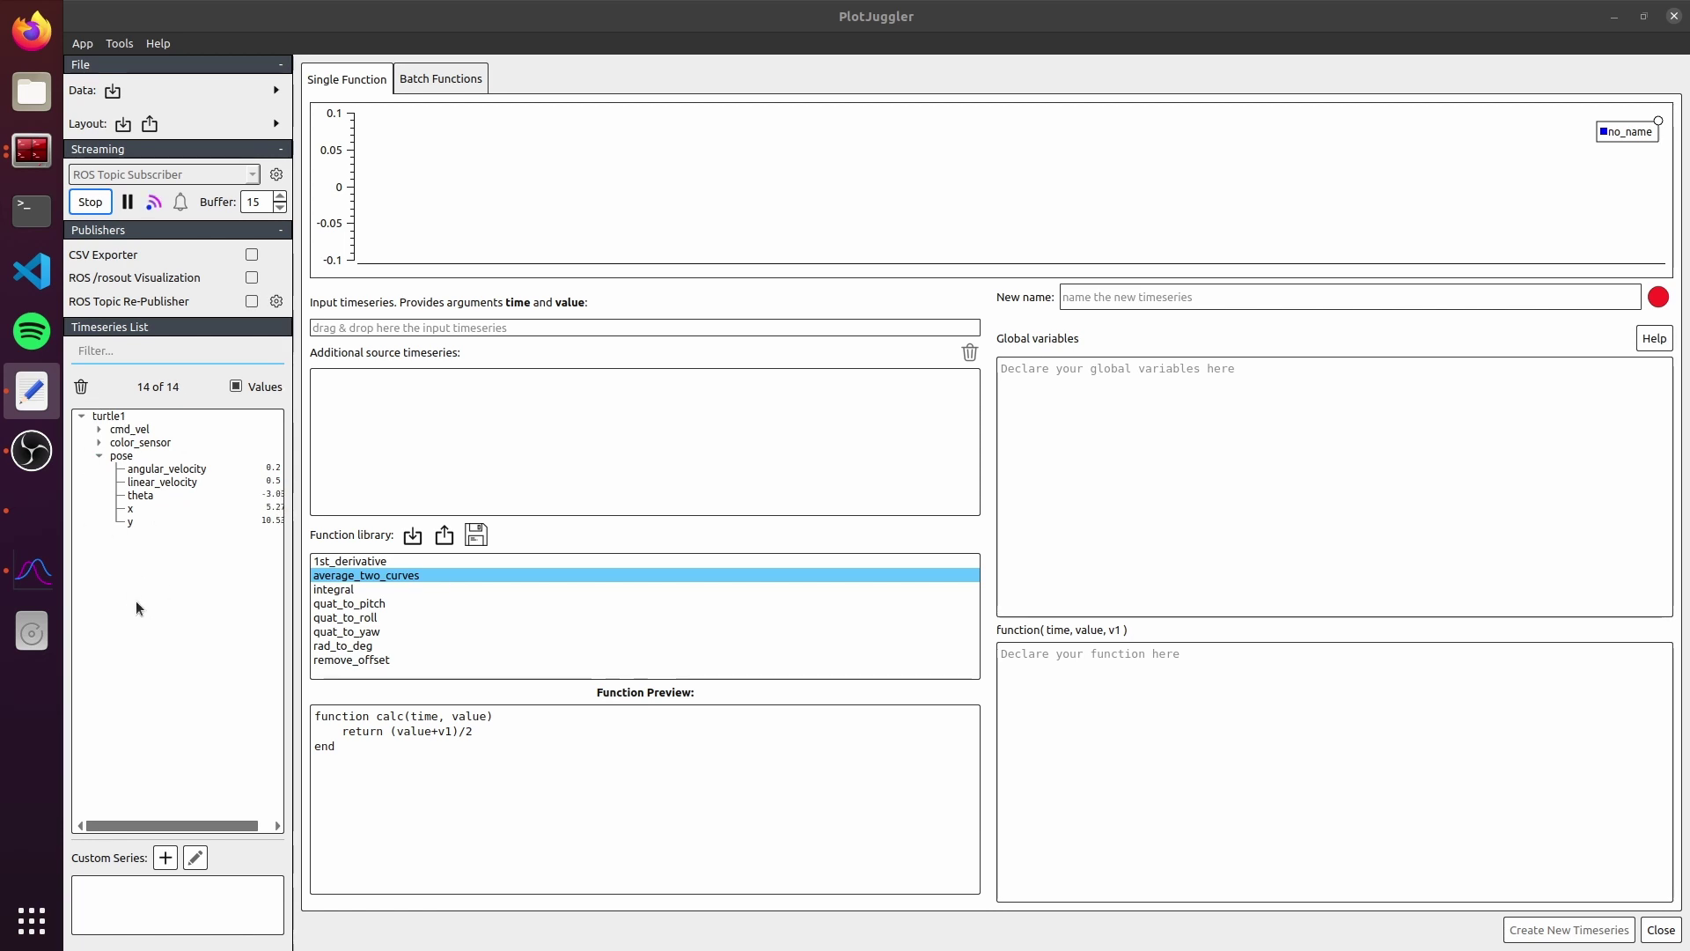
left_click(332, 564)
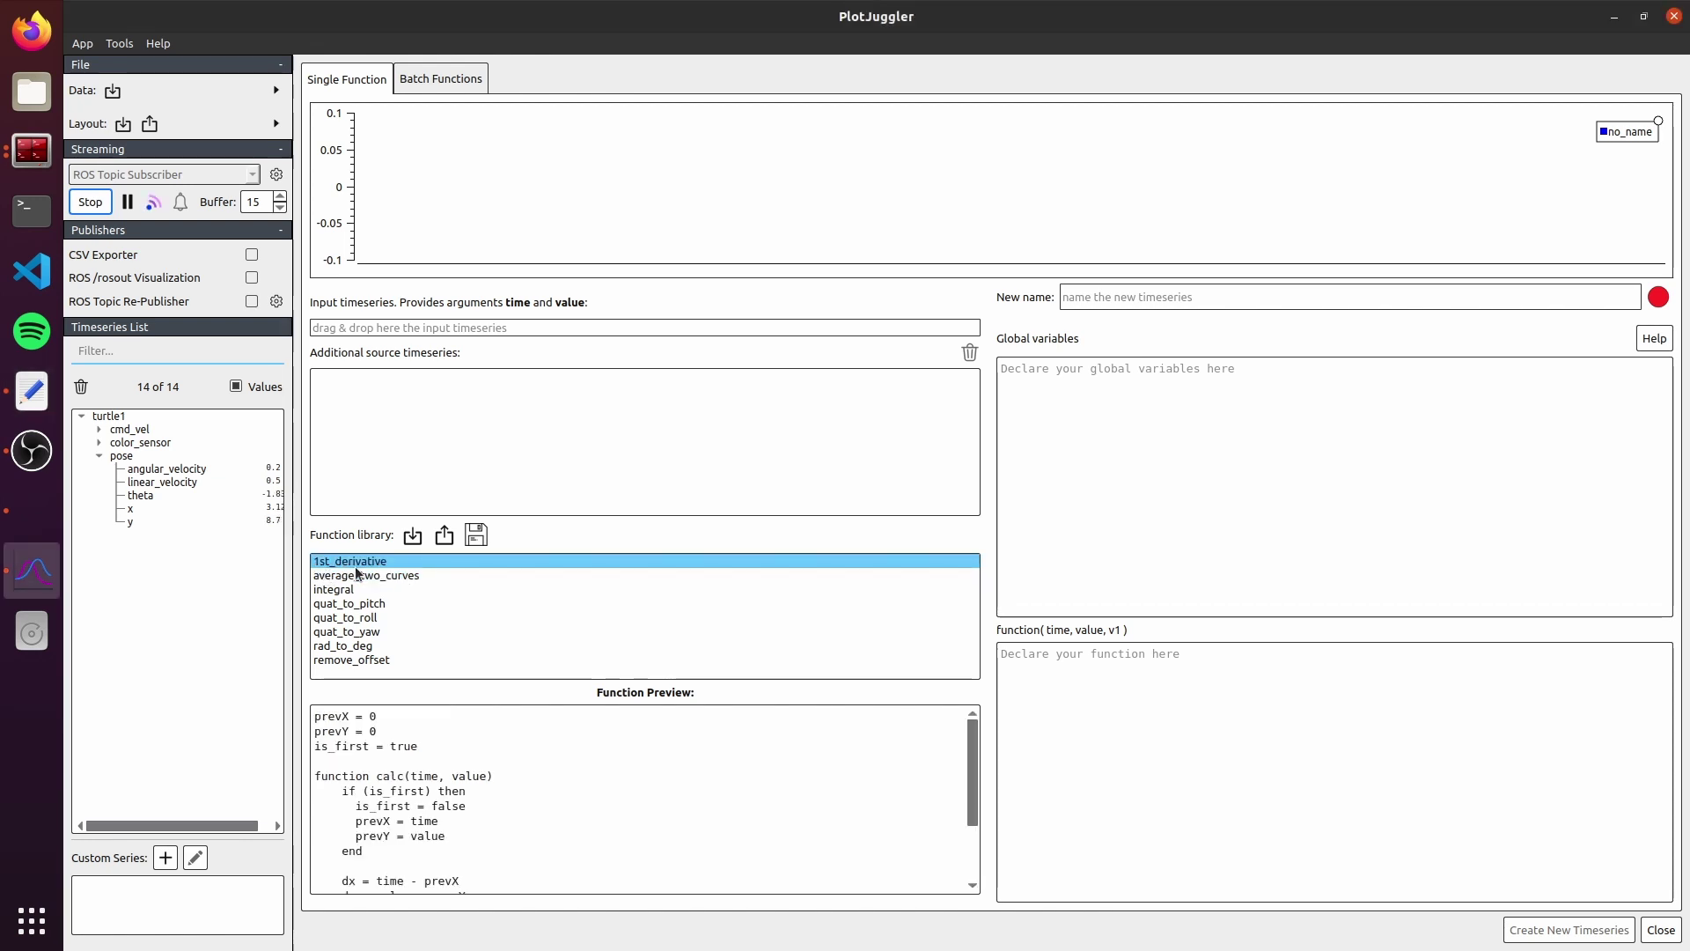
left_click(359, 576)
left_click(367, 591)
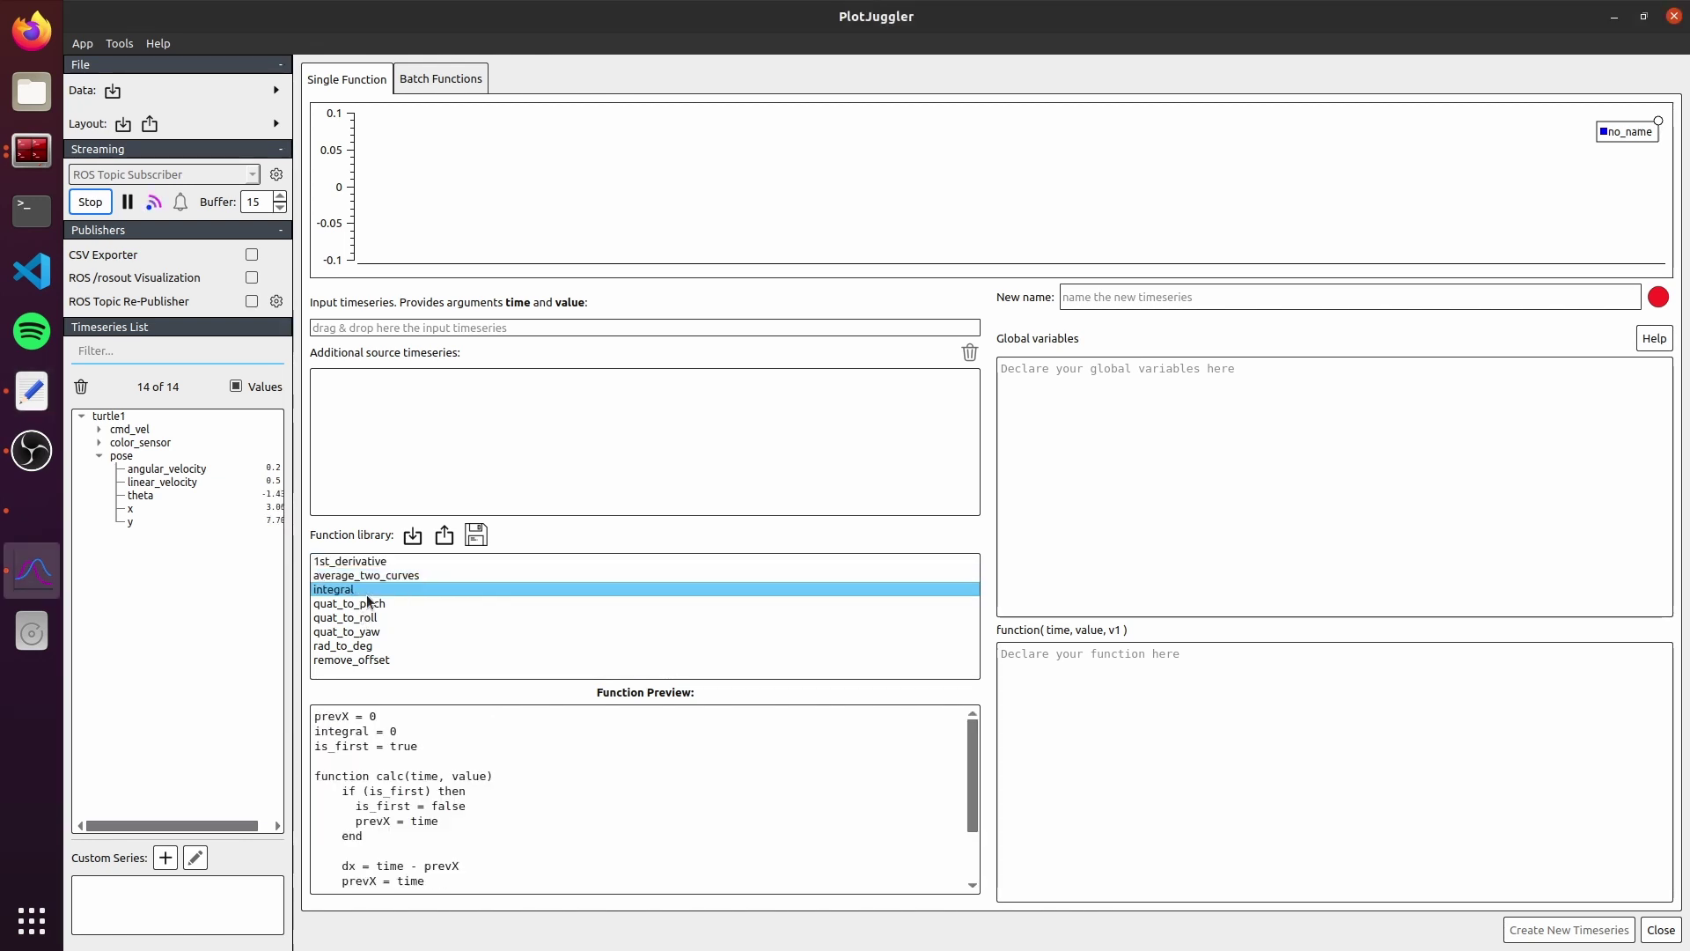
left_click(372, 605)
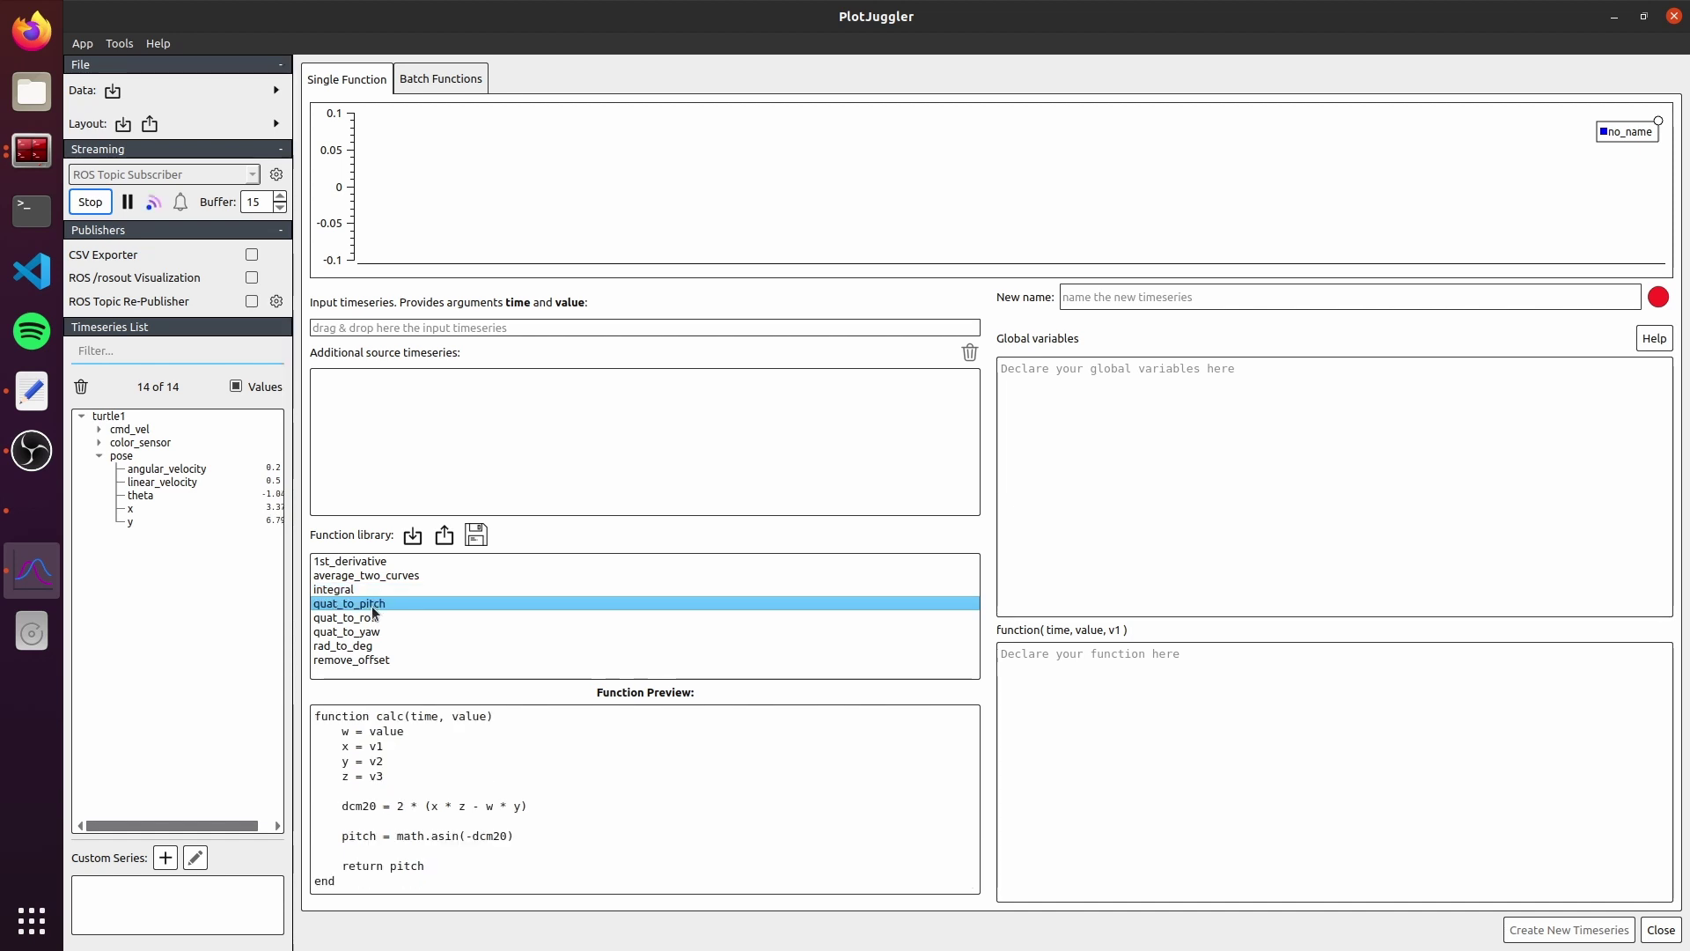
left_click(394, 618)
left_click(384, 643)
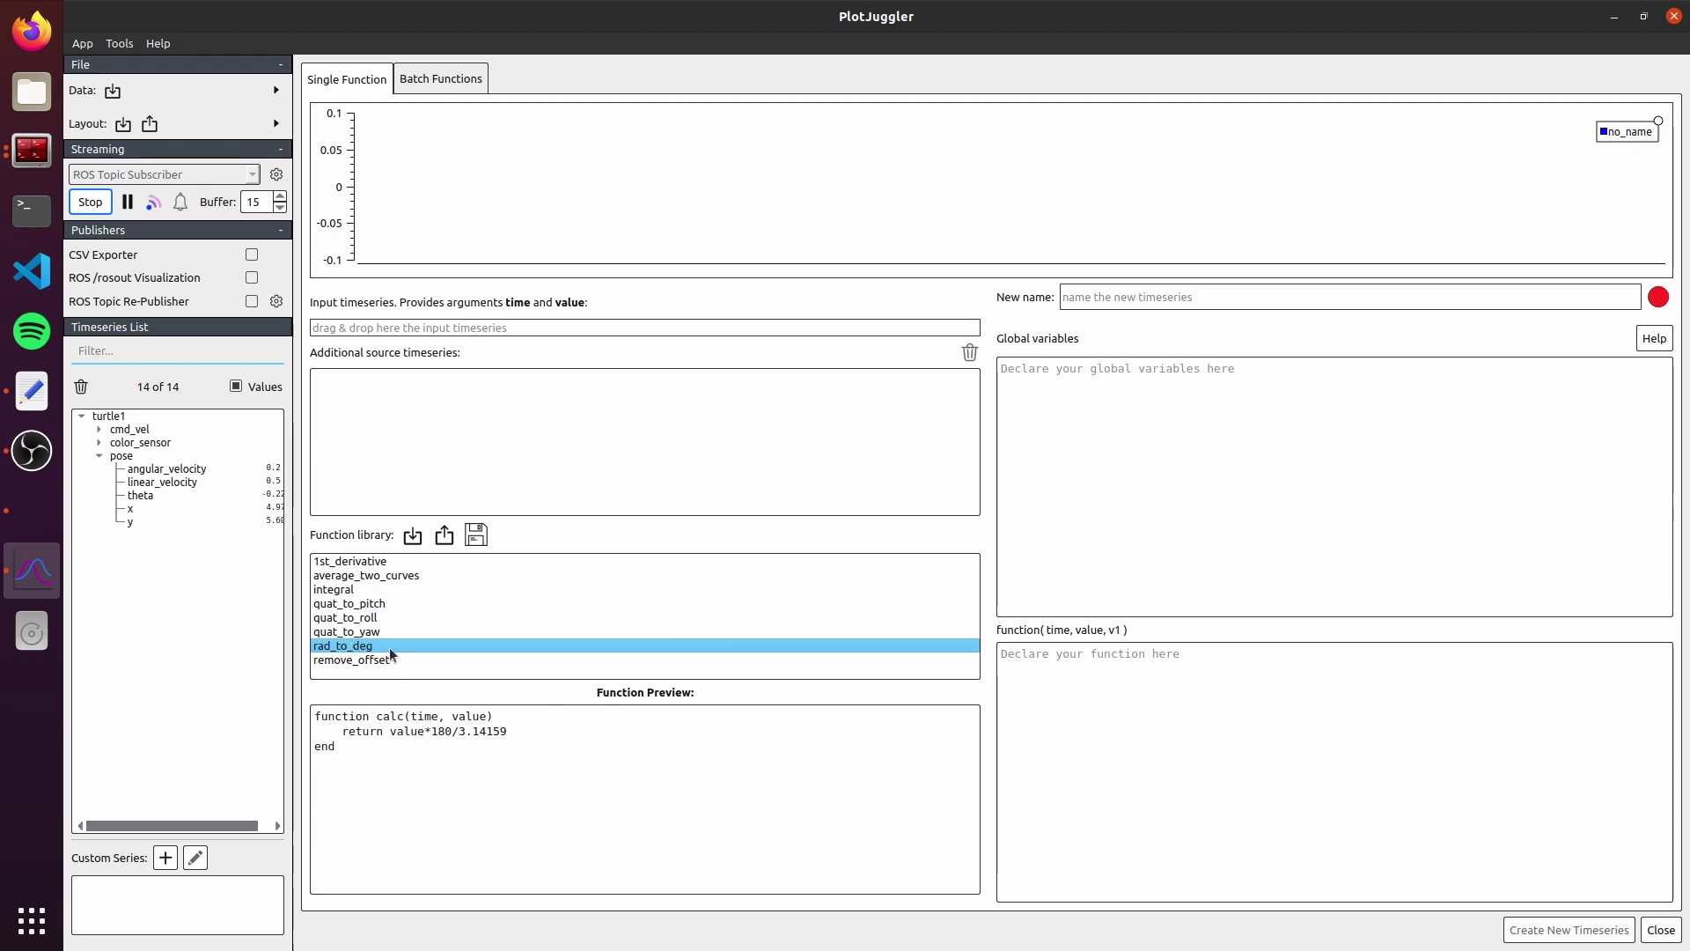
left_click(378, 576)
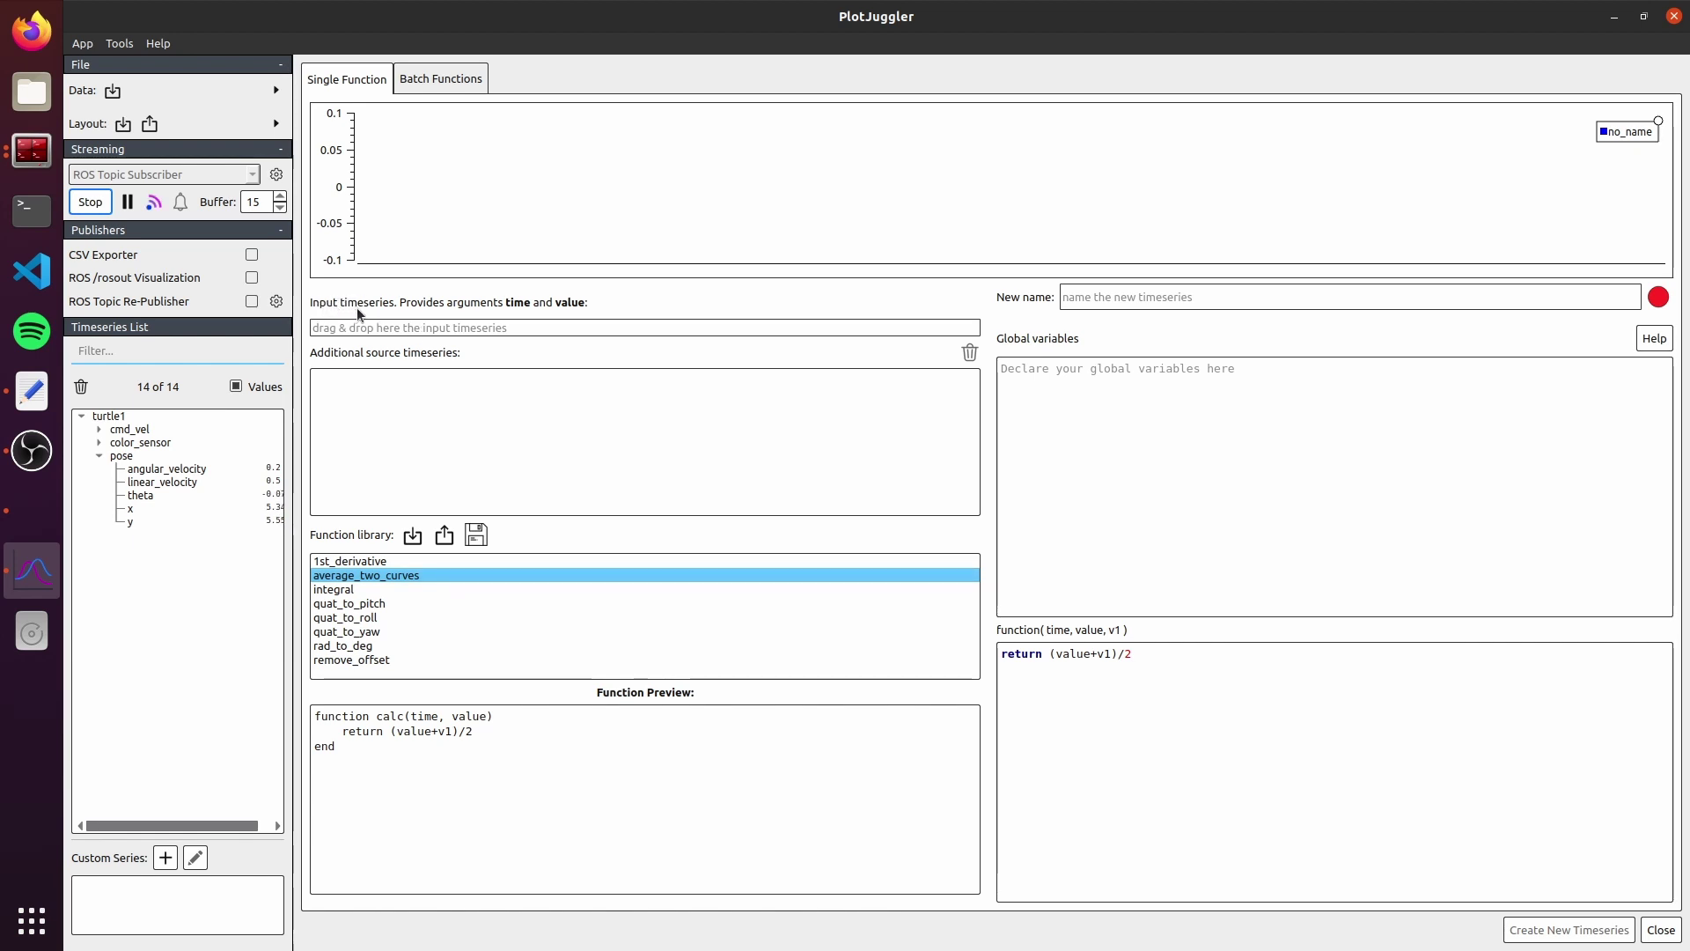
- Create custom series average_xy with /turtle1/pose/x as input and /turtle1/pose/y as v1
left_click(131, 507)
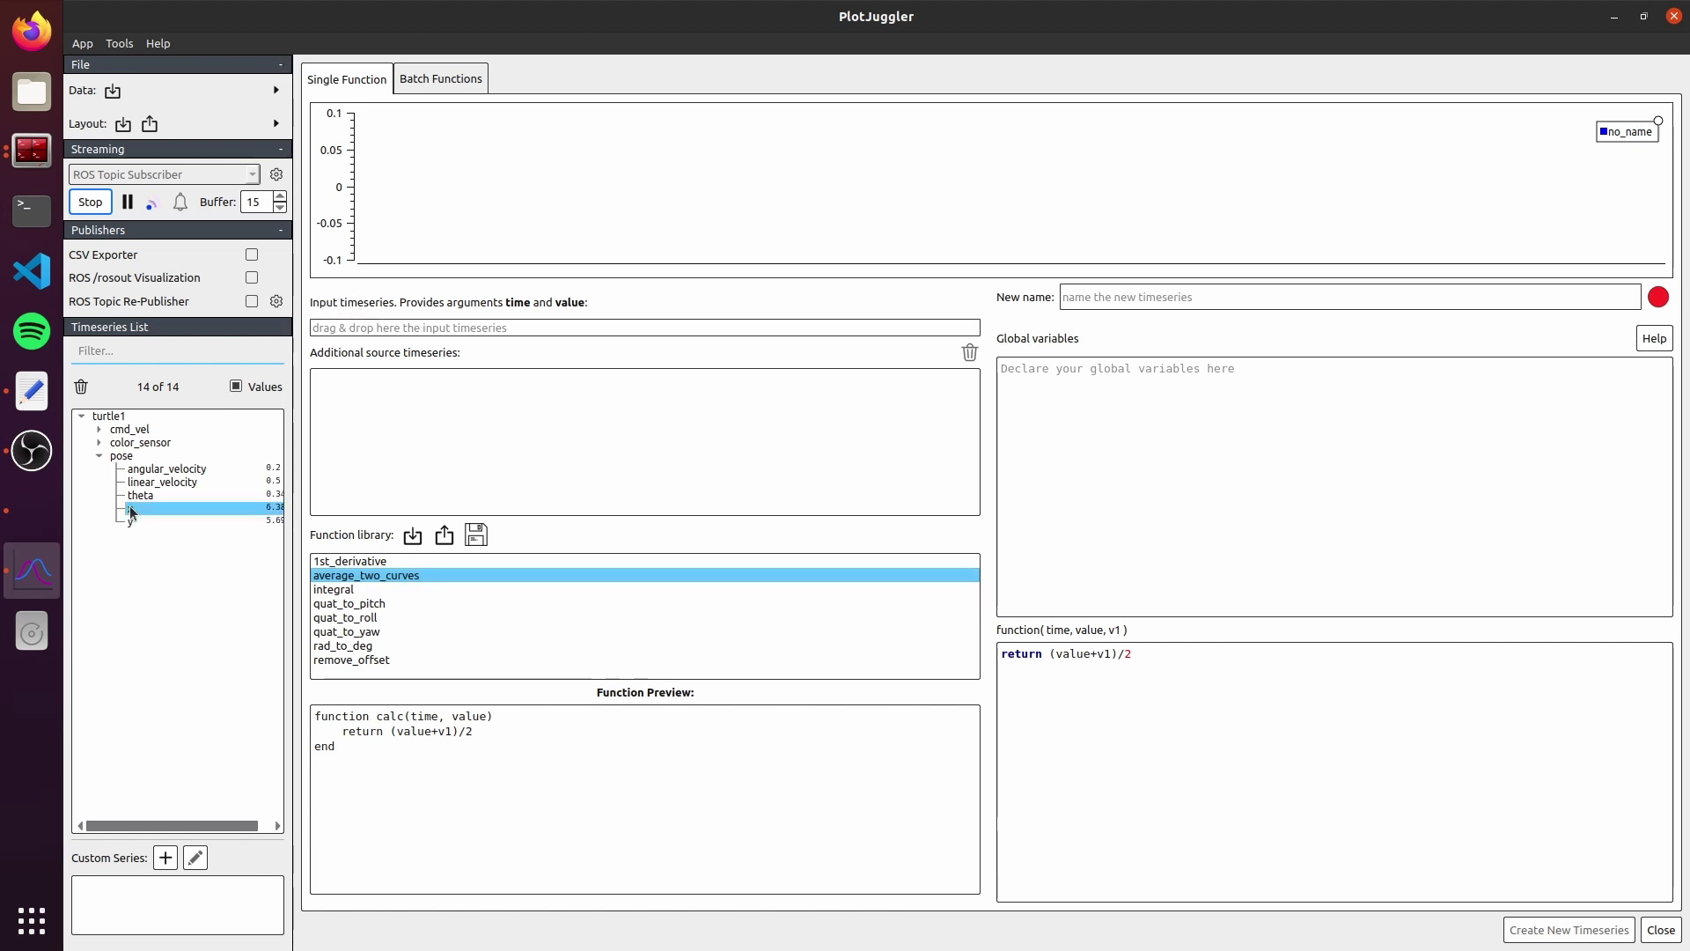
left_click_drag(130, 507, 392, 330)
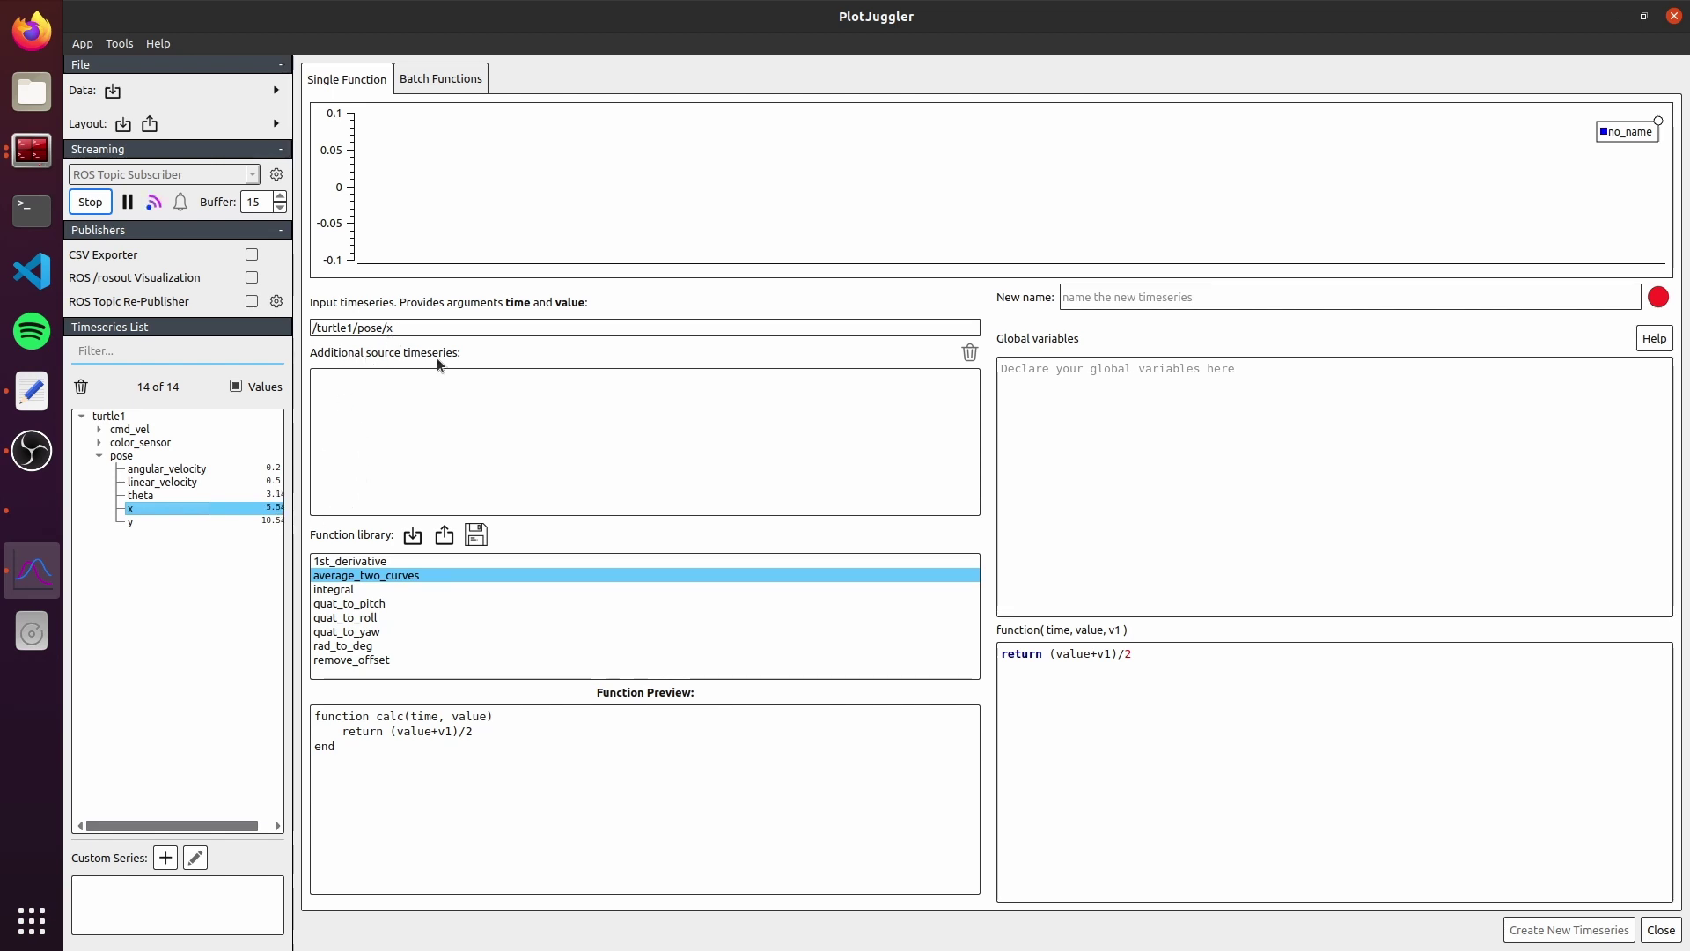
left_click(176, 523)
mouse_move(176, 524)
left_mouse_down()
mouse_move(290, 507)
mouse_move(392, 414)
left_mouse_up()
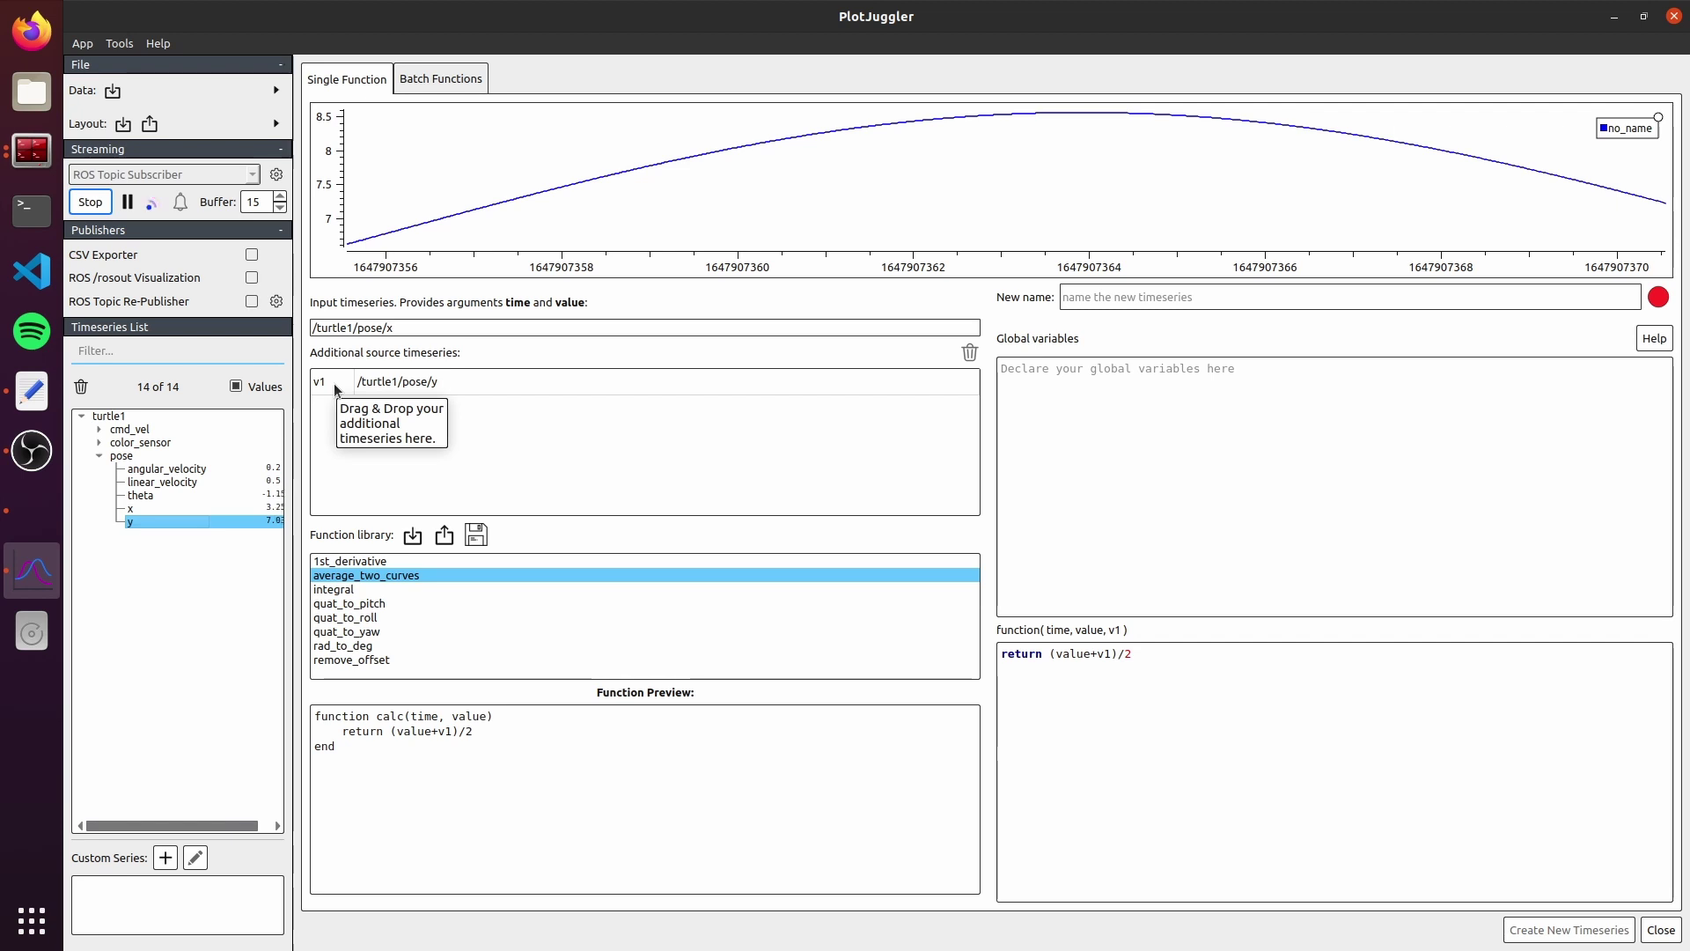
left_click(1186, 299)
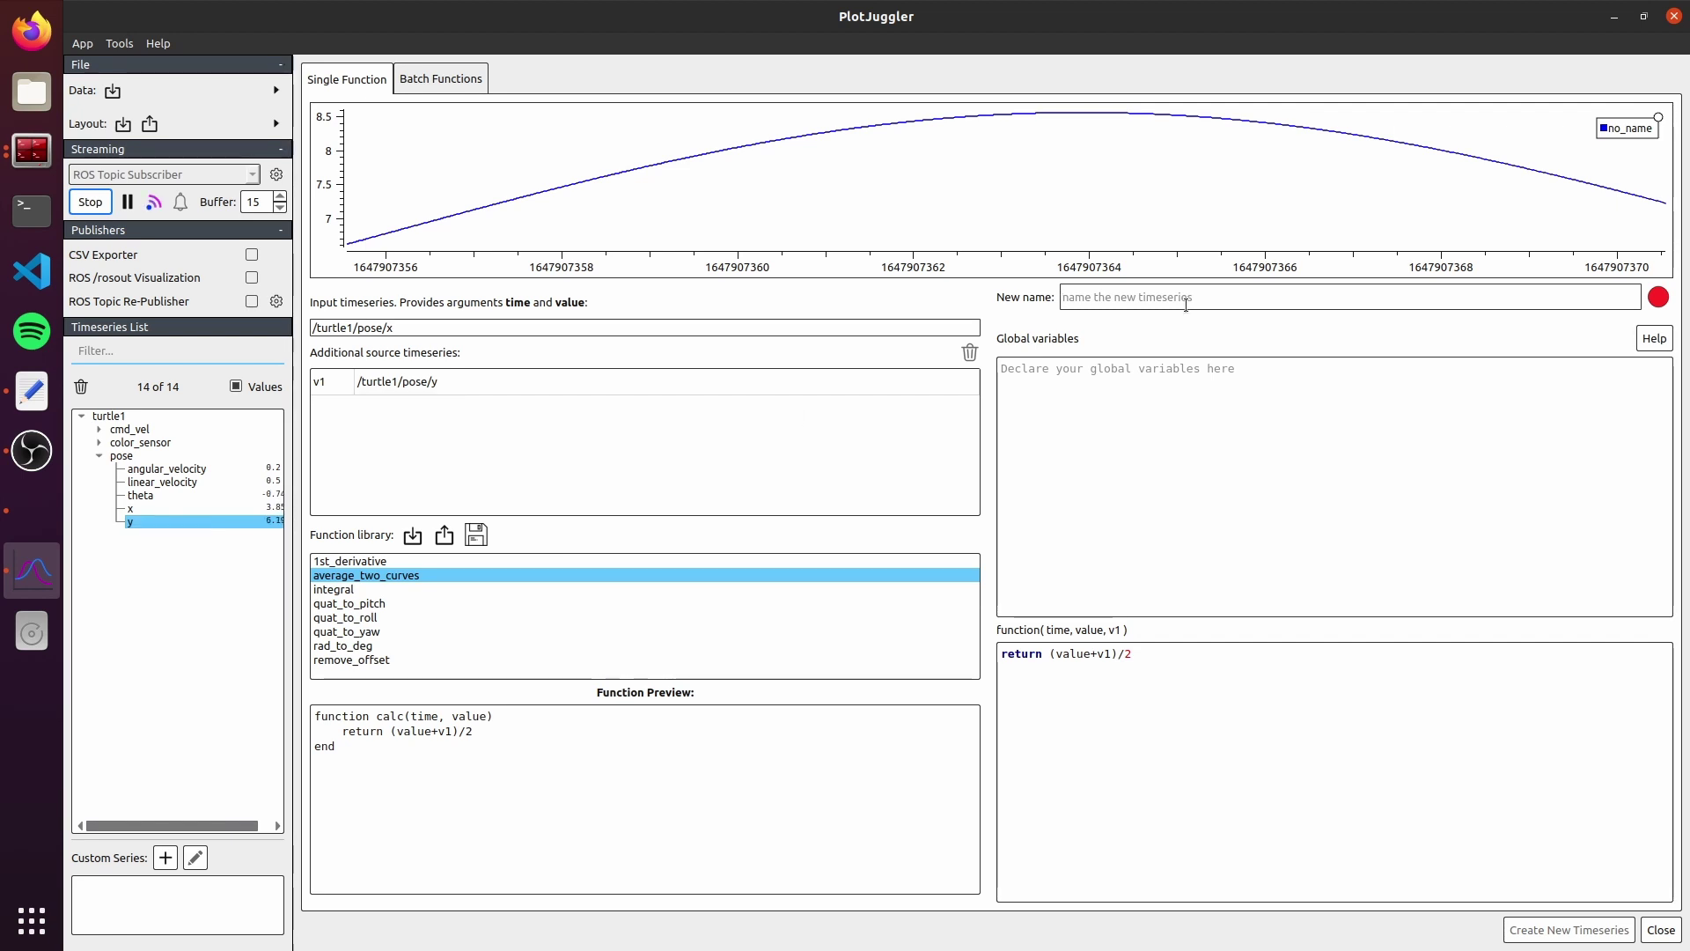
type("average_")
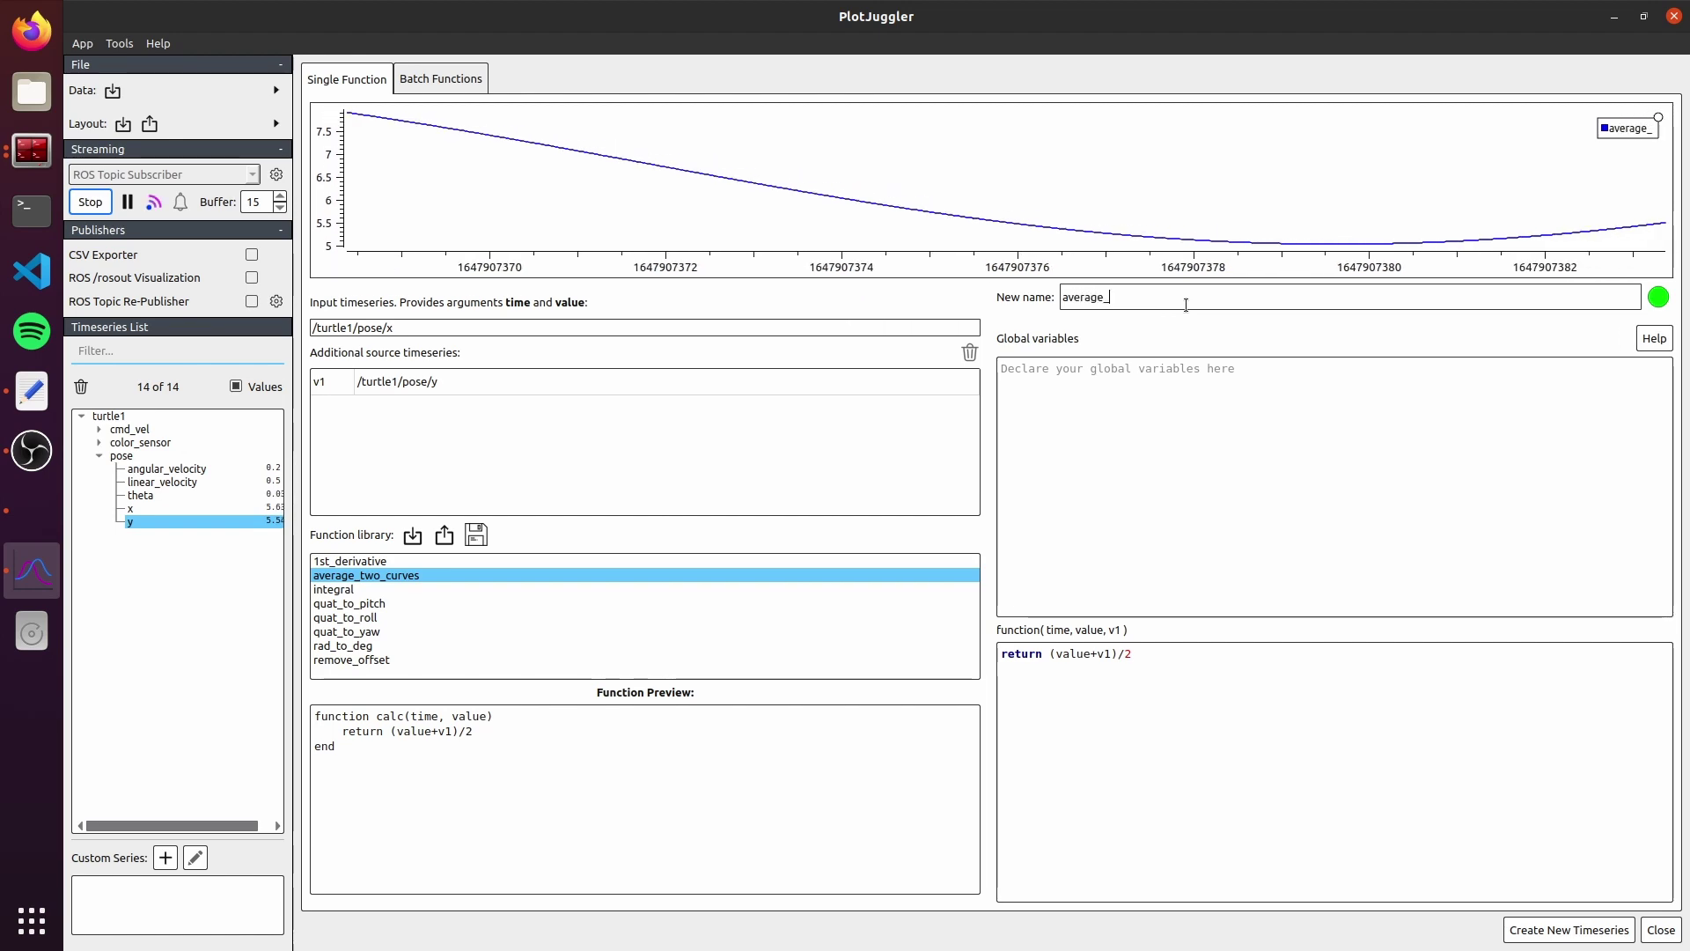
type("xy")
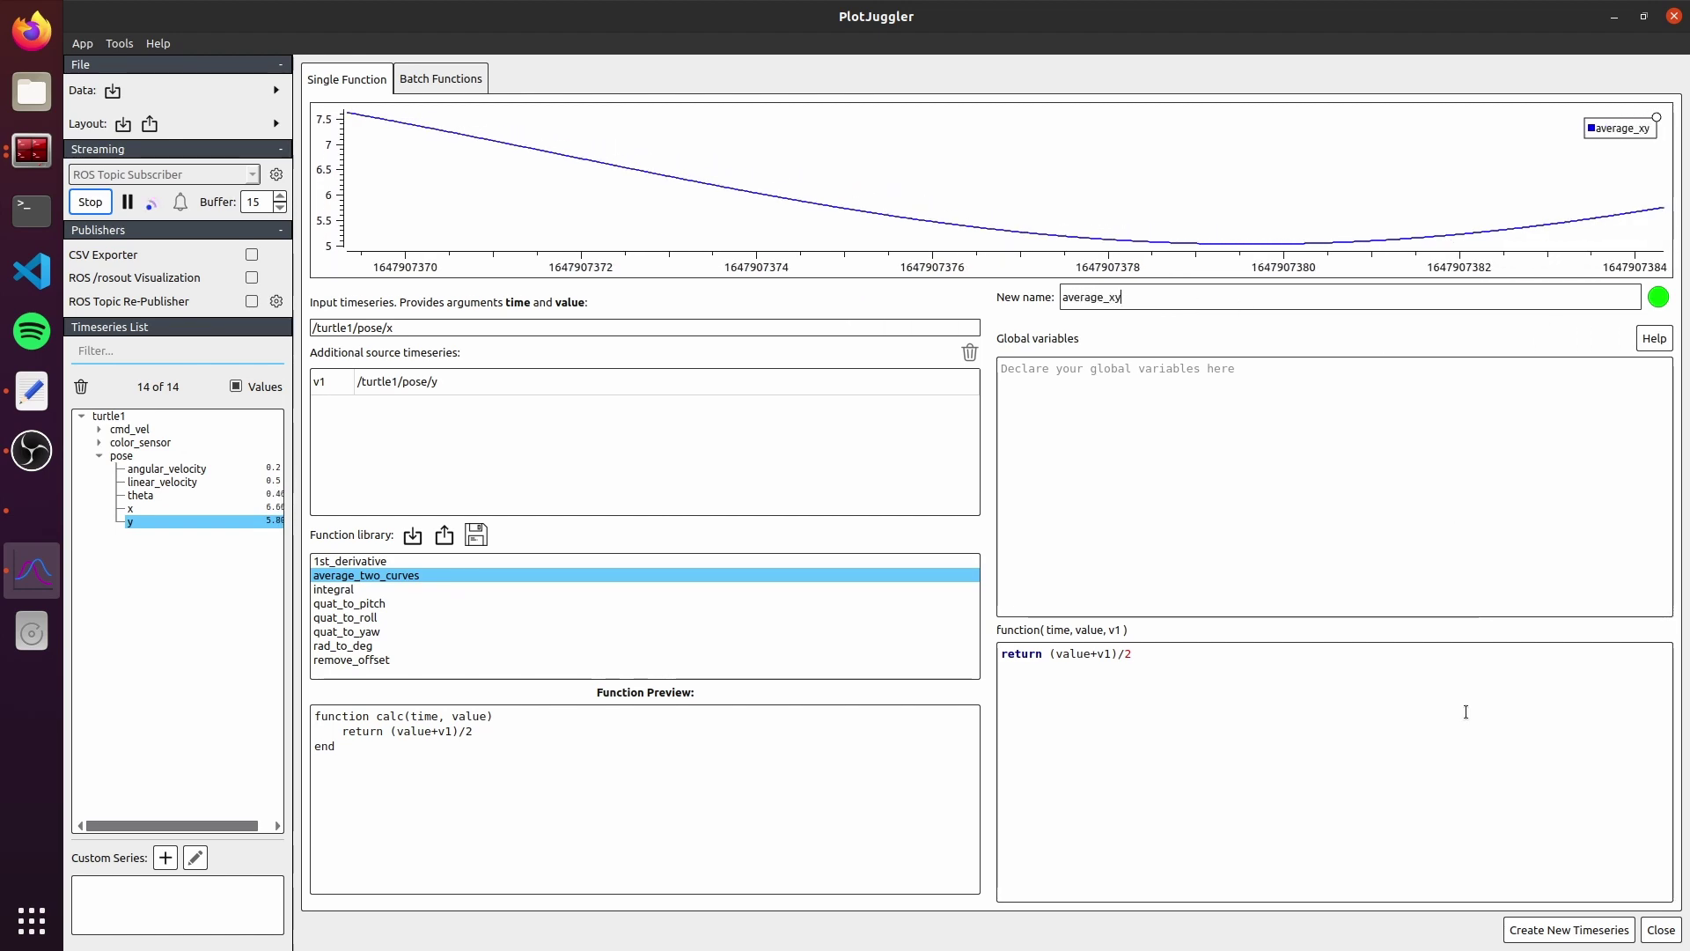
left_click(1535, 929)
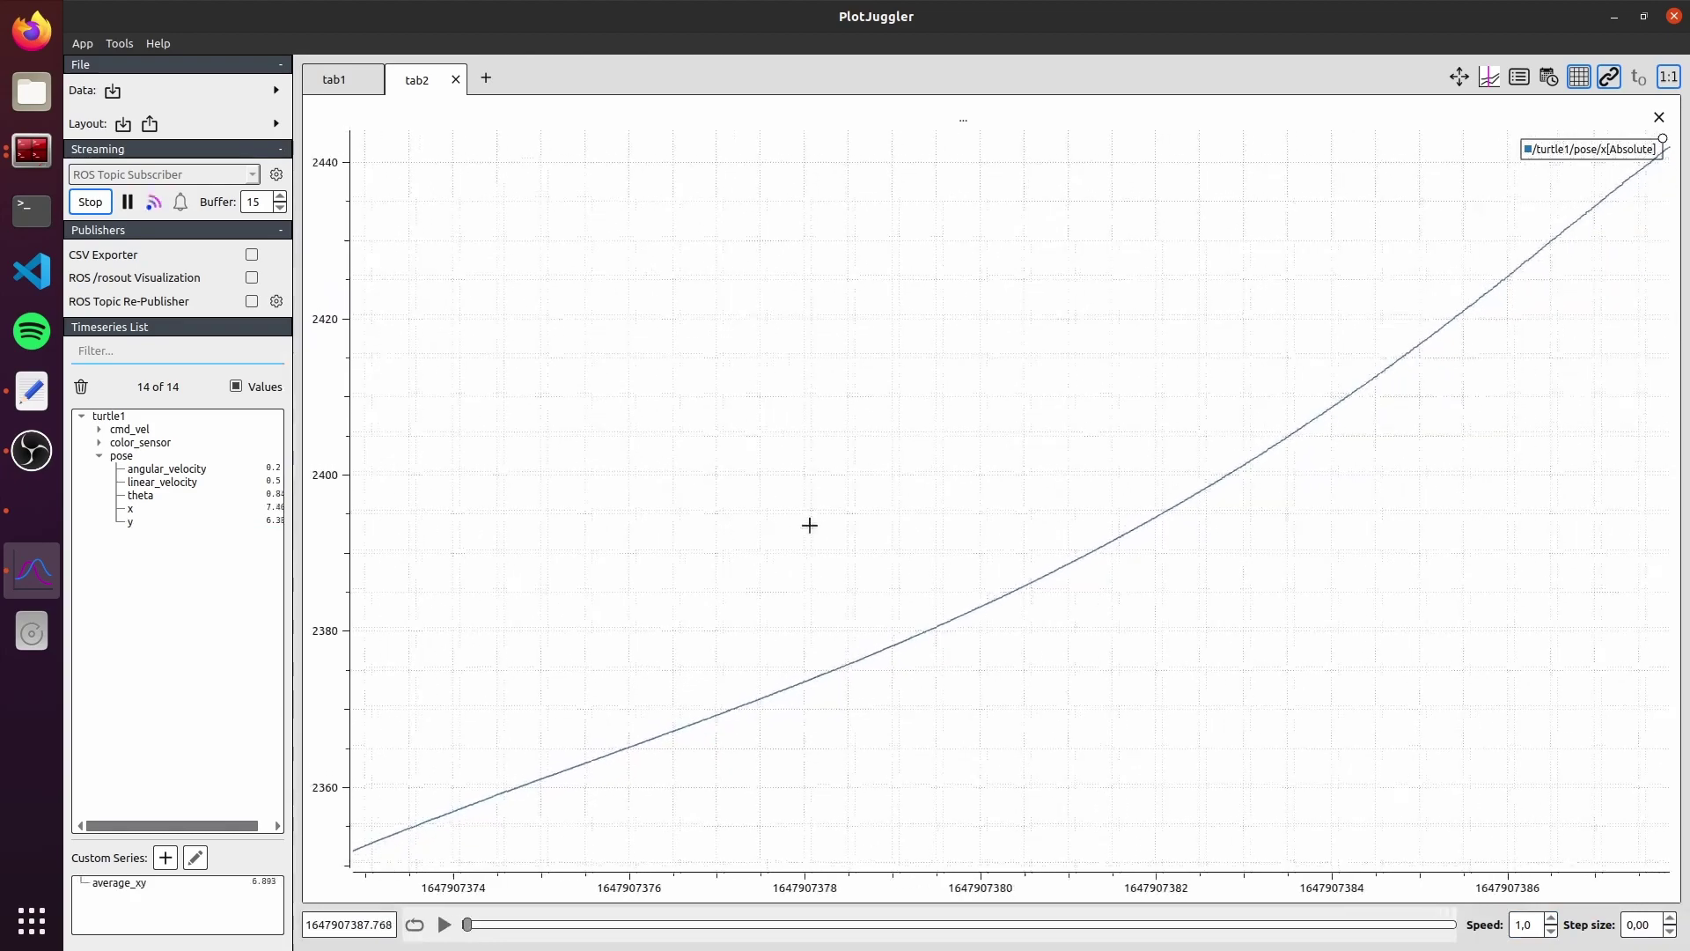
- Start another custom series with the function cleared, /turtle1/pose/x as input and /turtle1/pose/y as v1
left_click(166, 857)
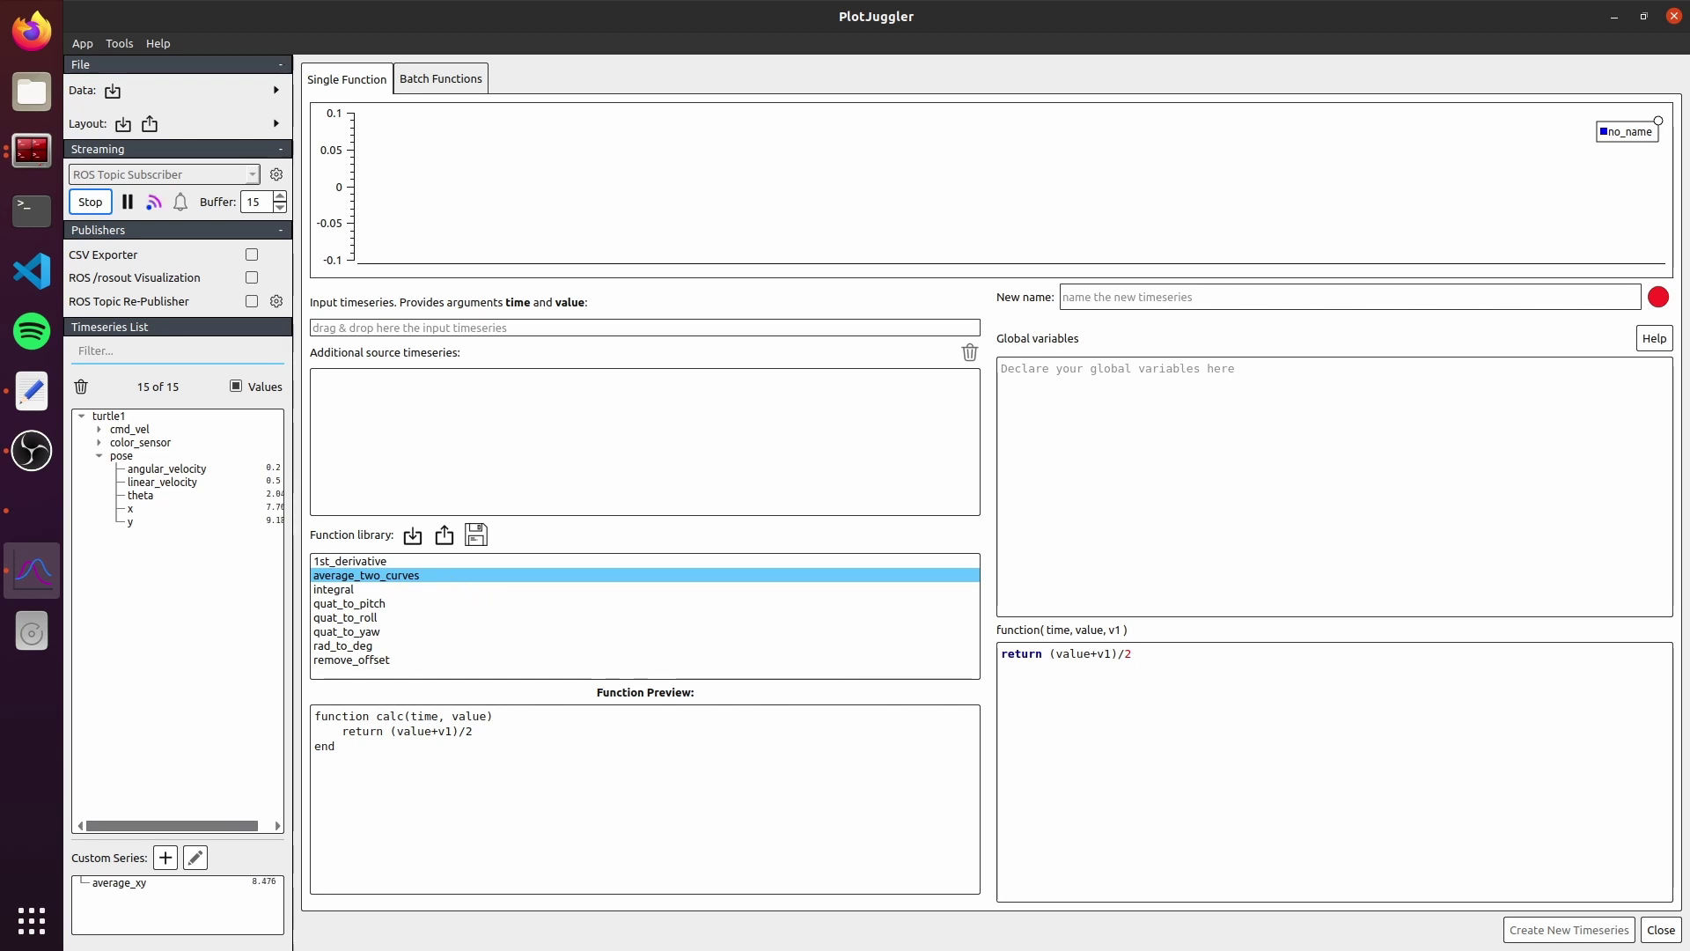
key("ctrl+a")
key("Delete")
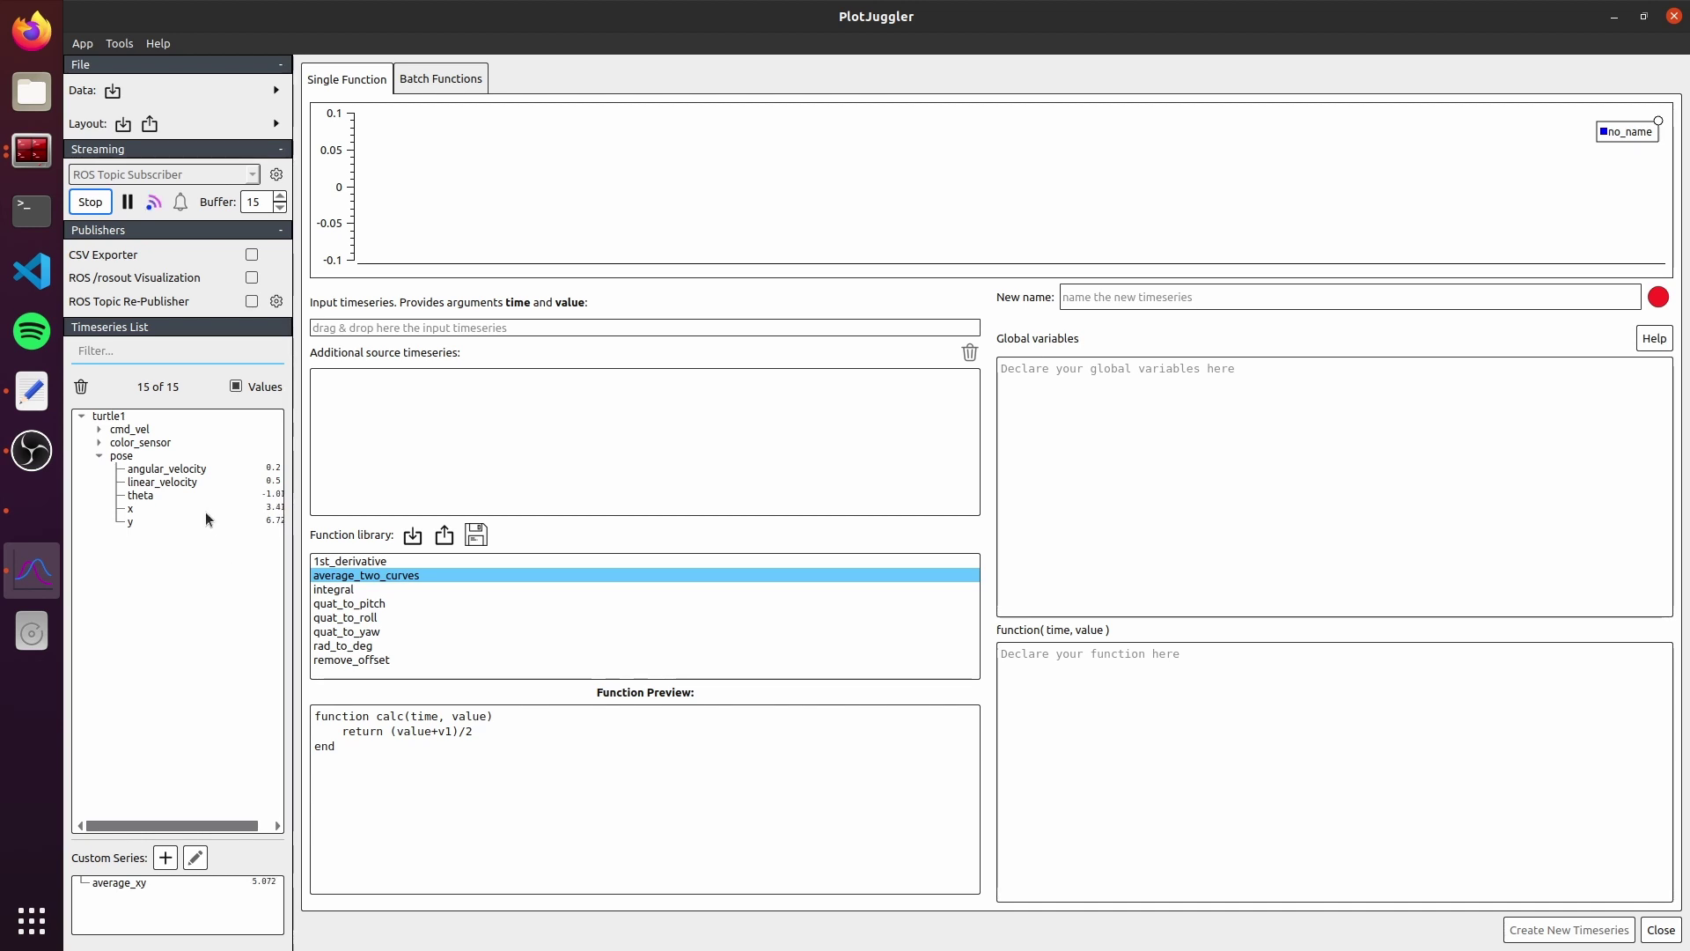
left_click_drag(167, 507, 410, 323)
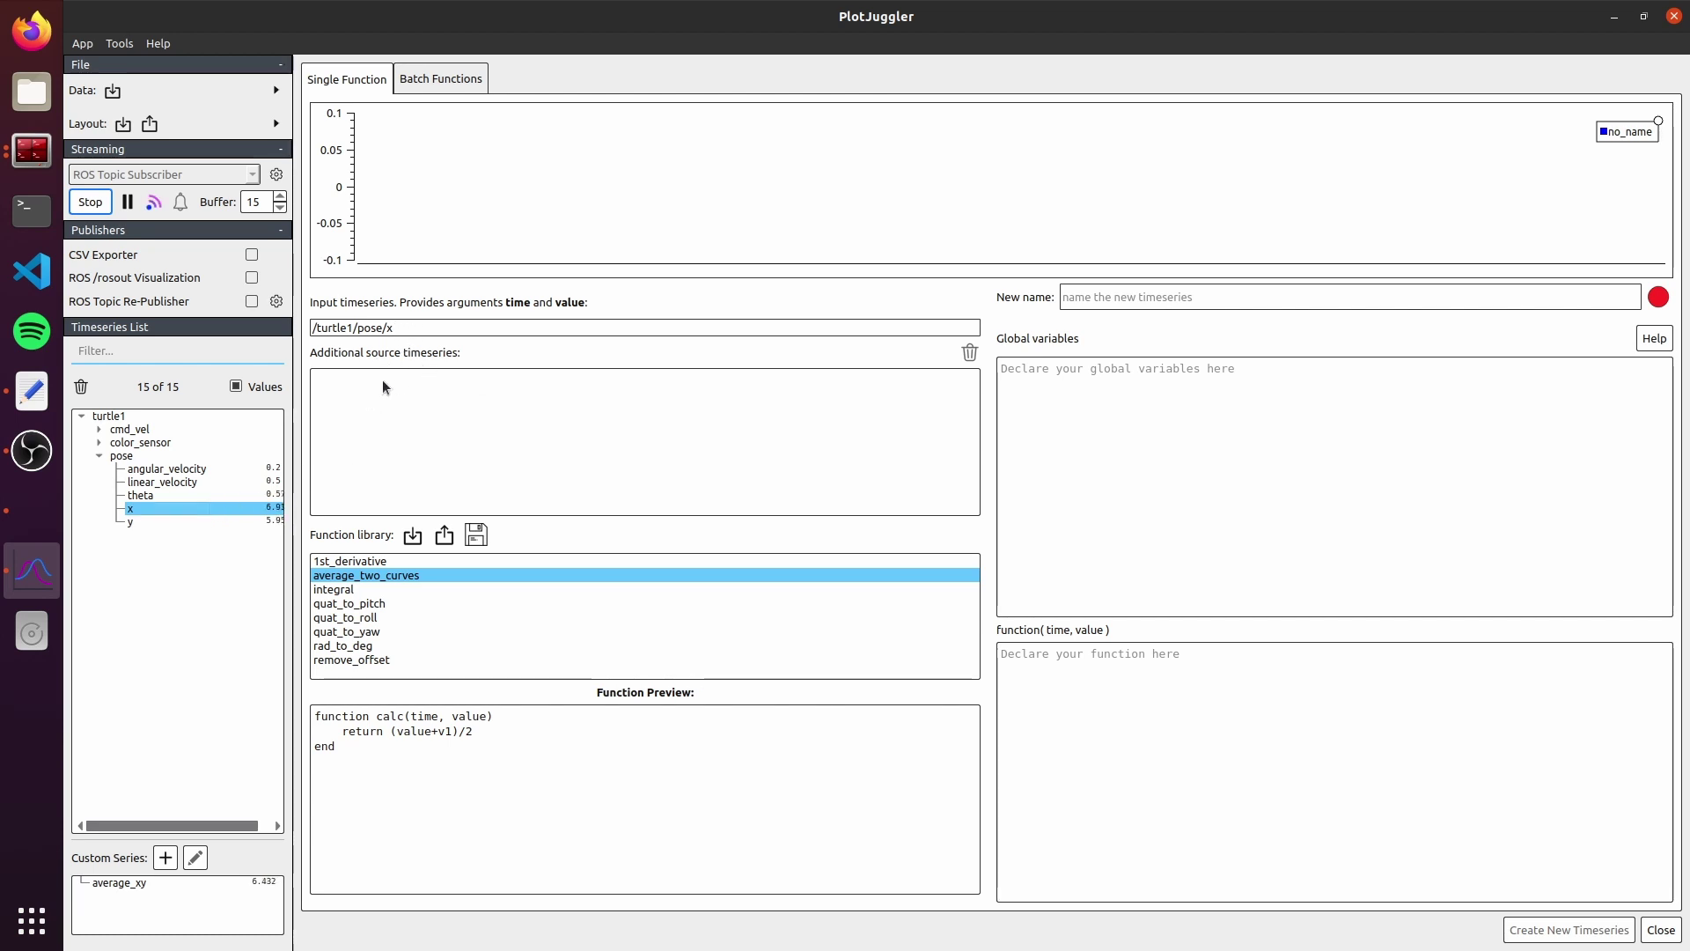
left_click_drag(130, 525, 345, 445)
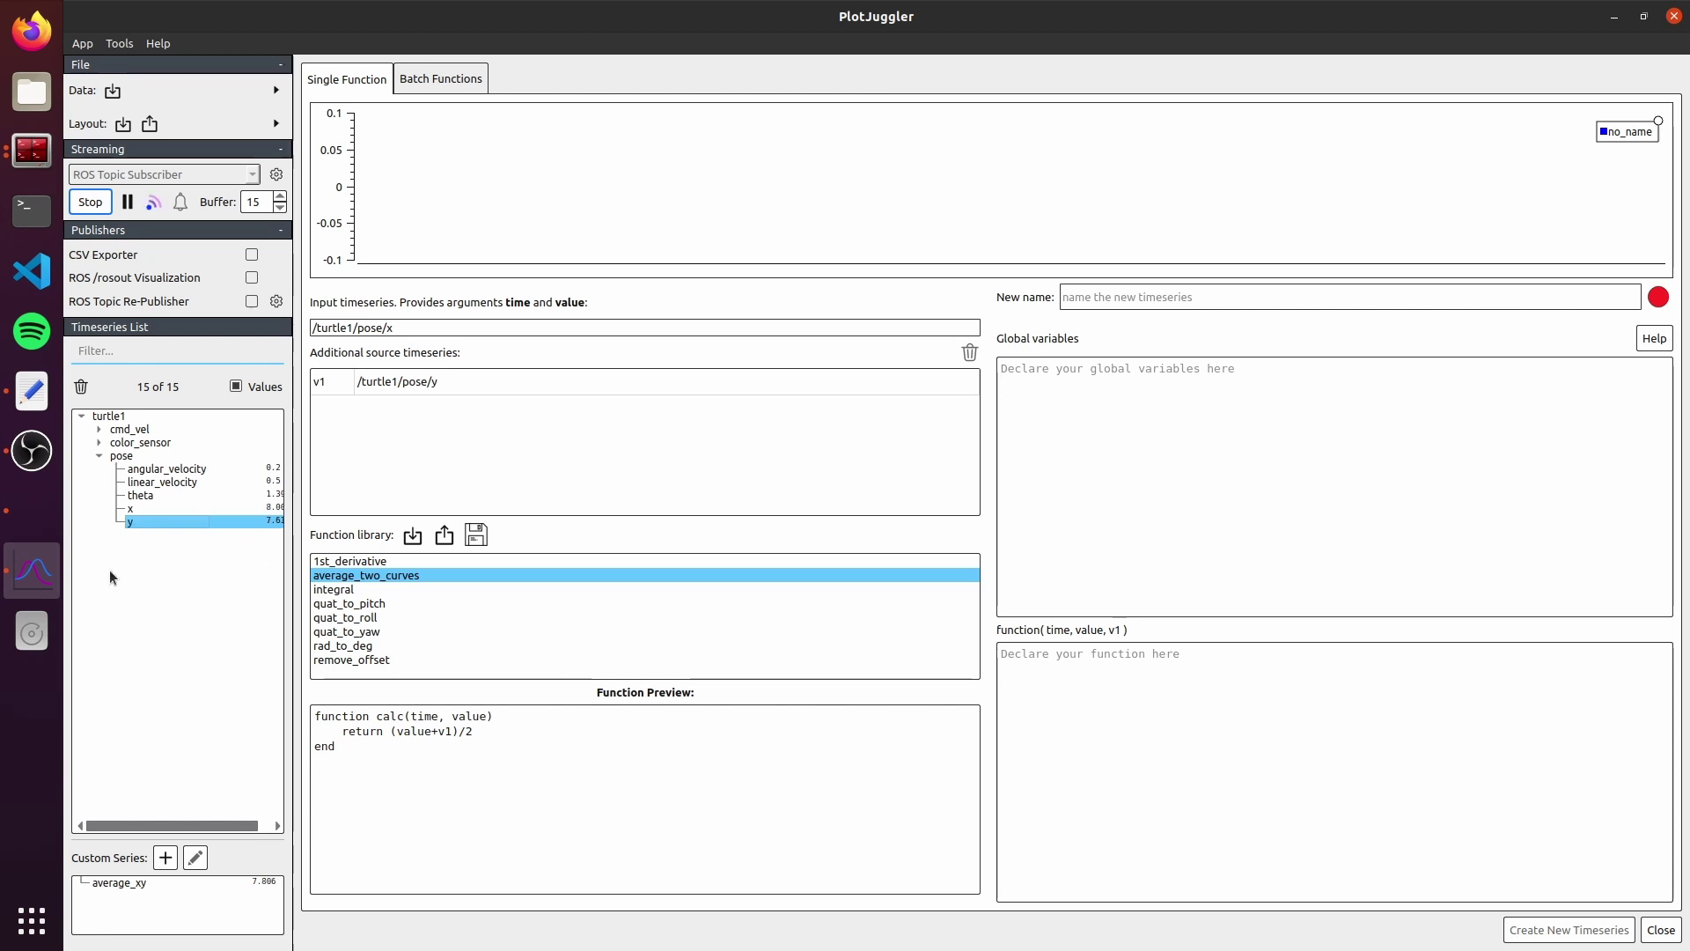
left_click(1118, 306)
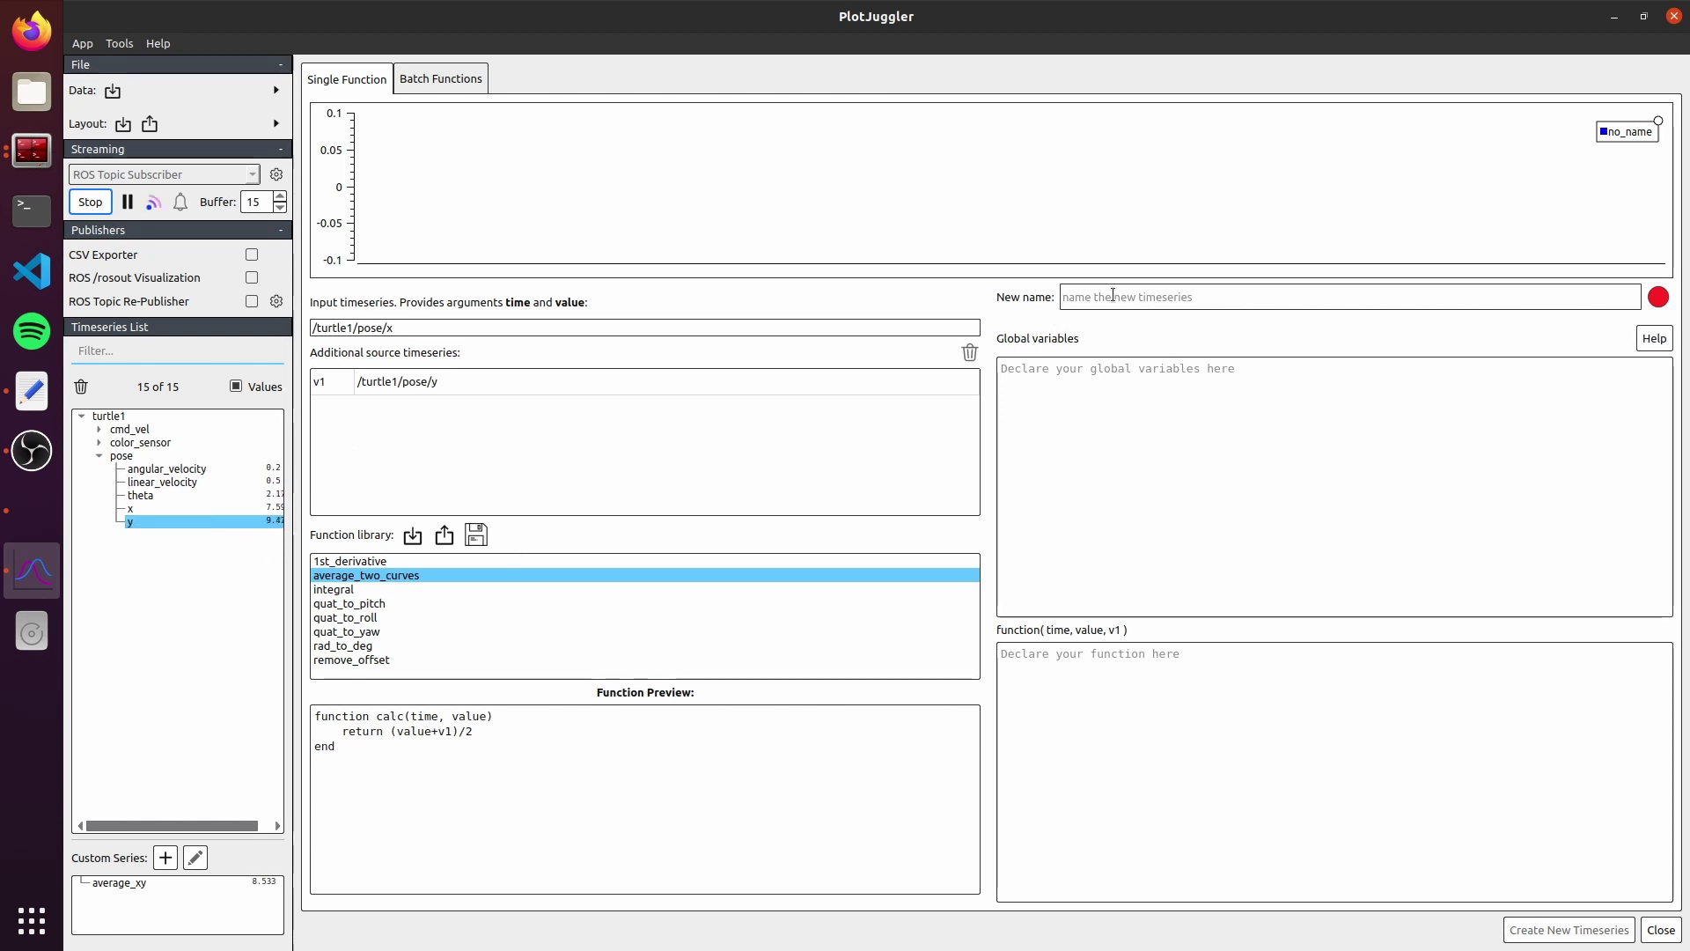
- Name the series distance_origin and write the function body return (value^2 + v1^2)^0.5
type("distance_origin")
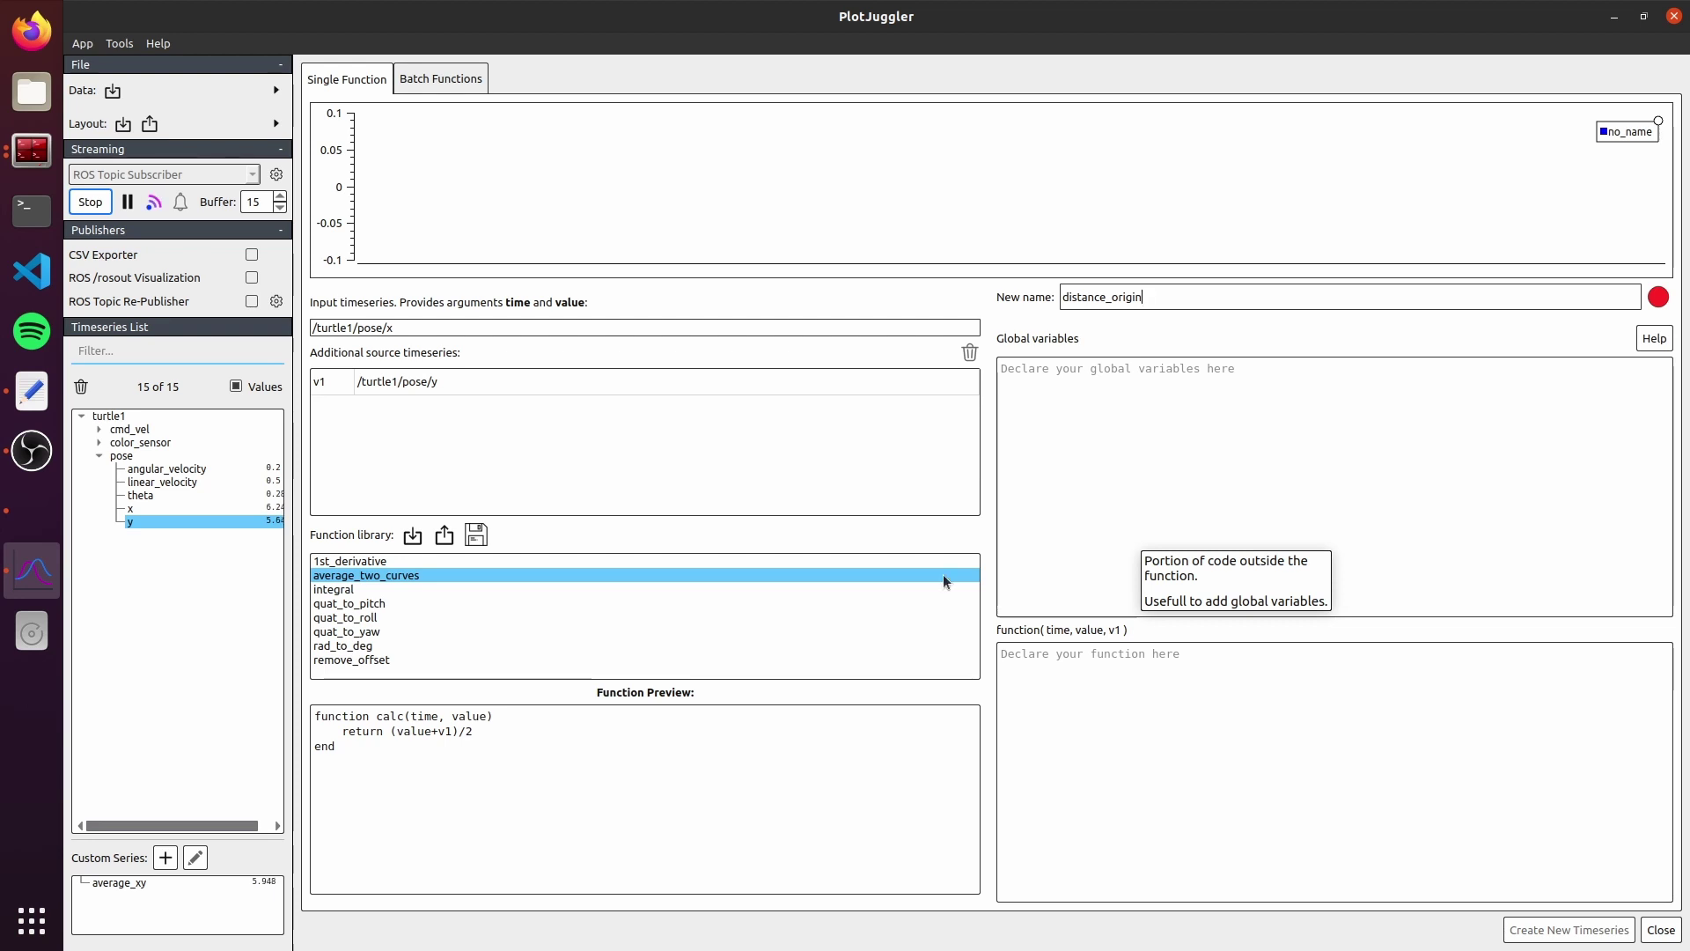
key("alt+Tab")
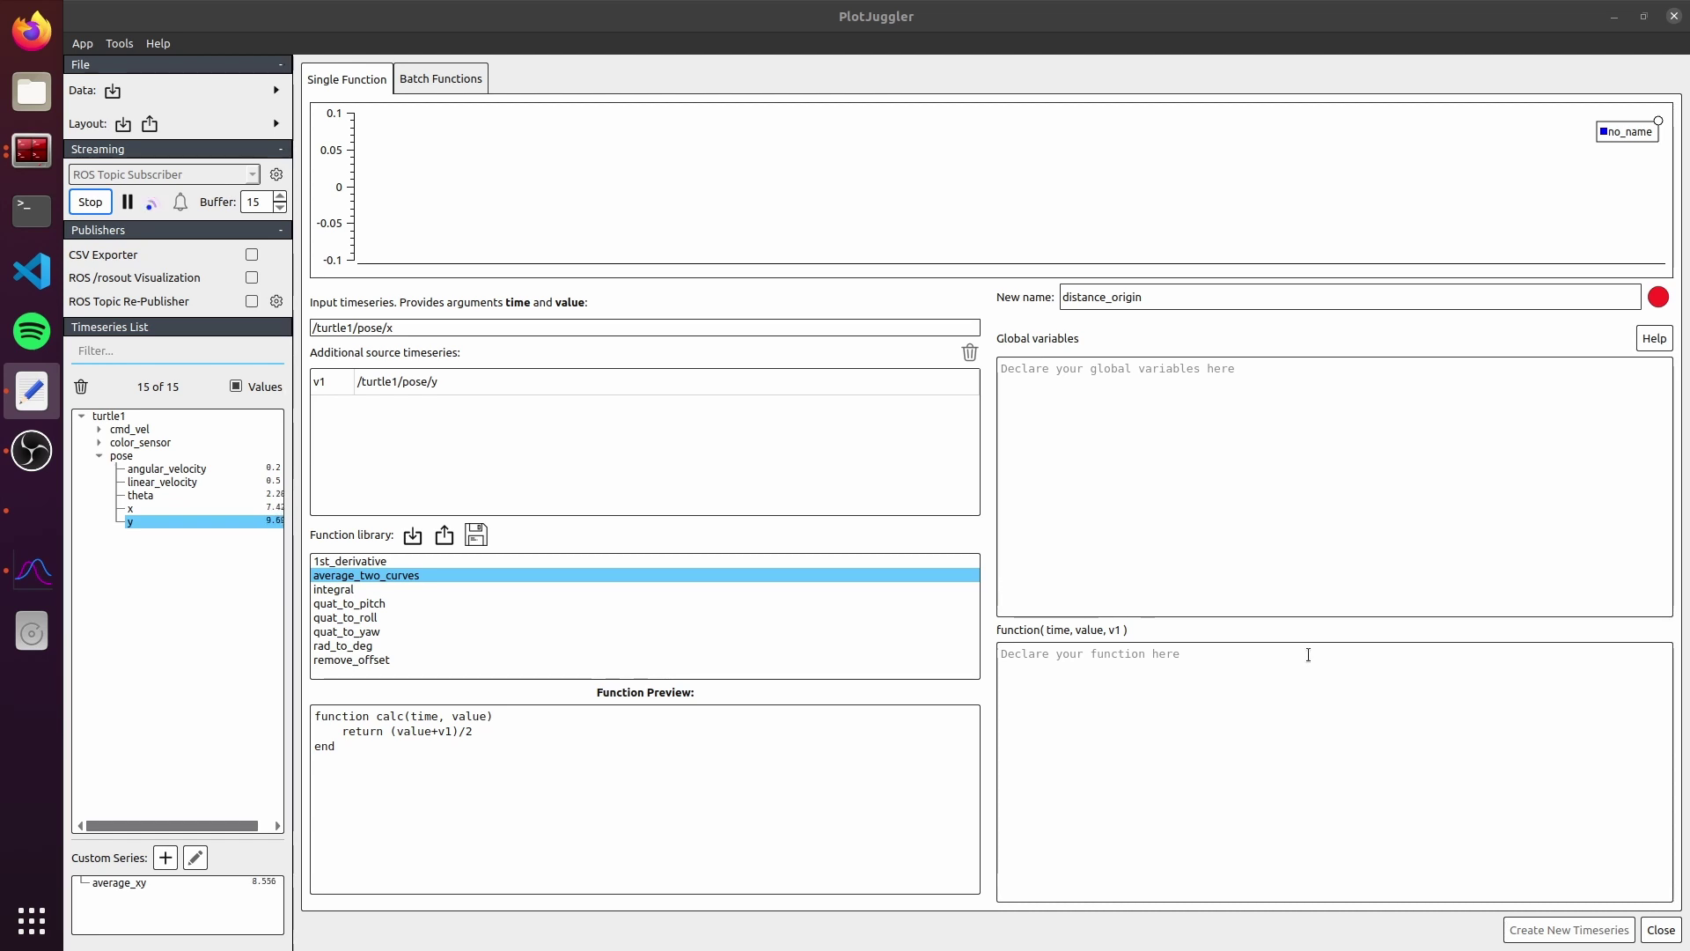
left_click(1218, 660)
type("return (")
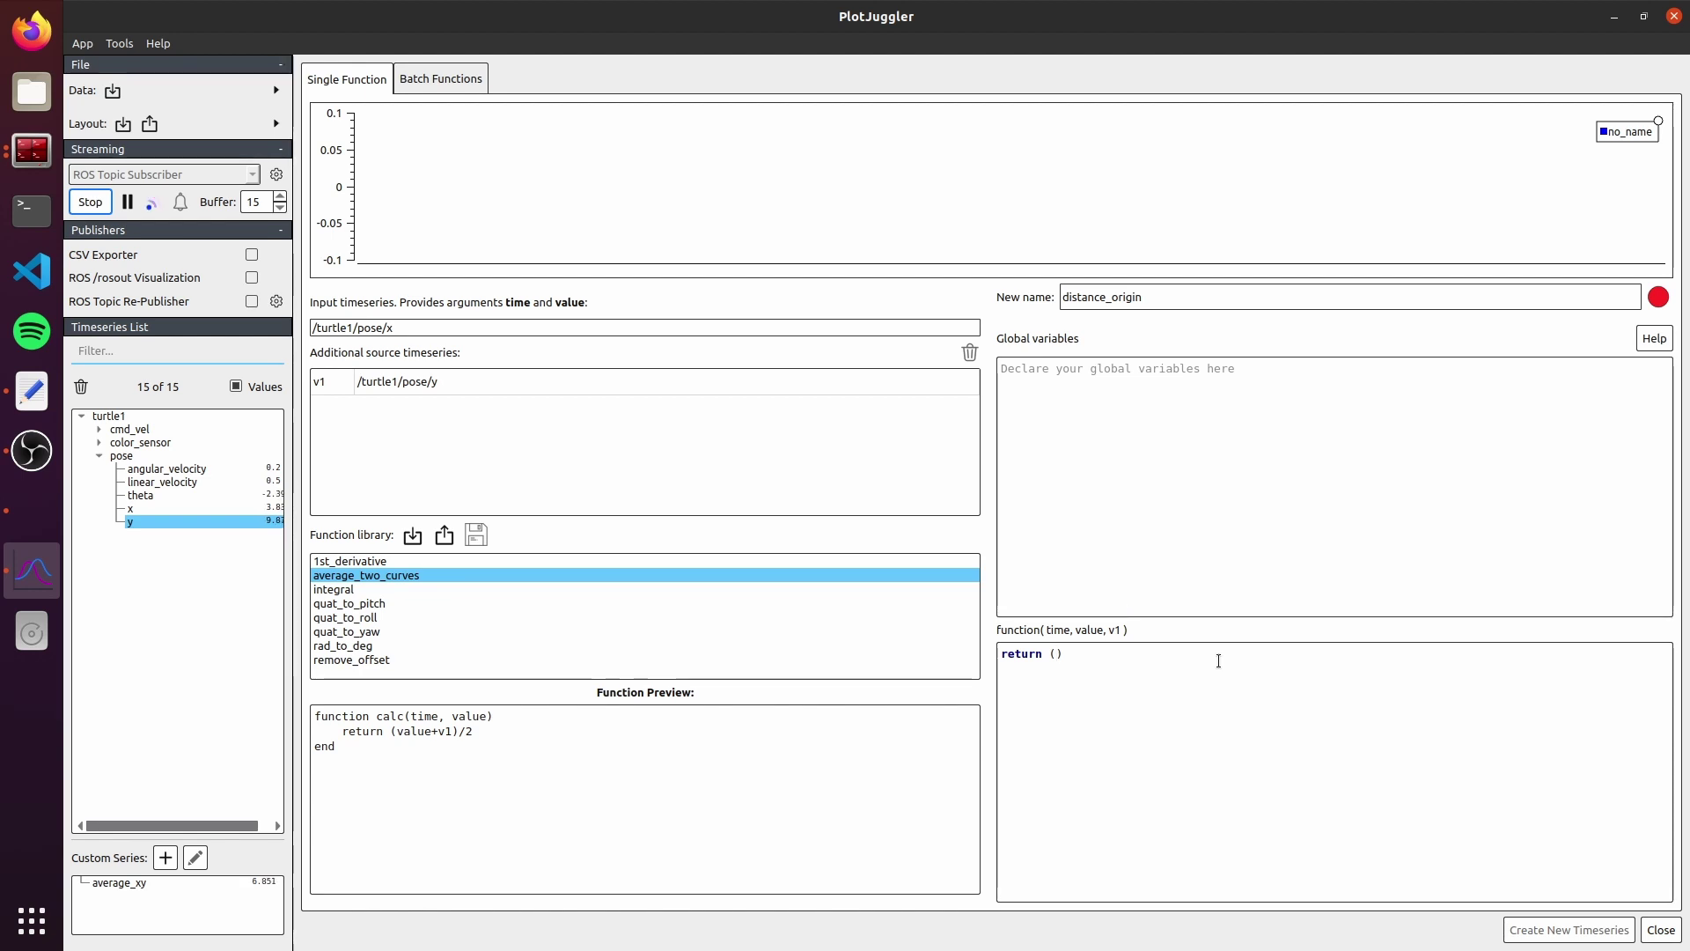
type("value^2")
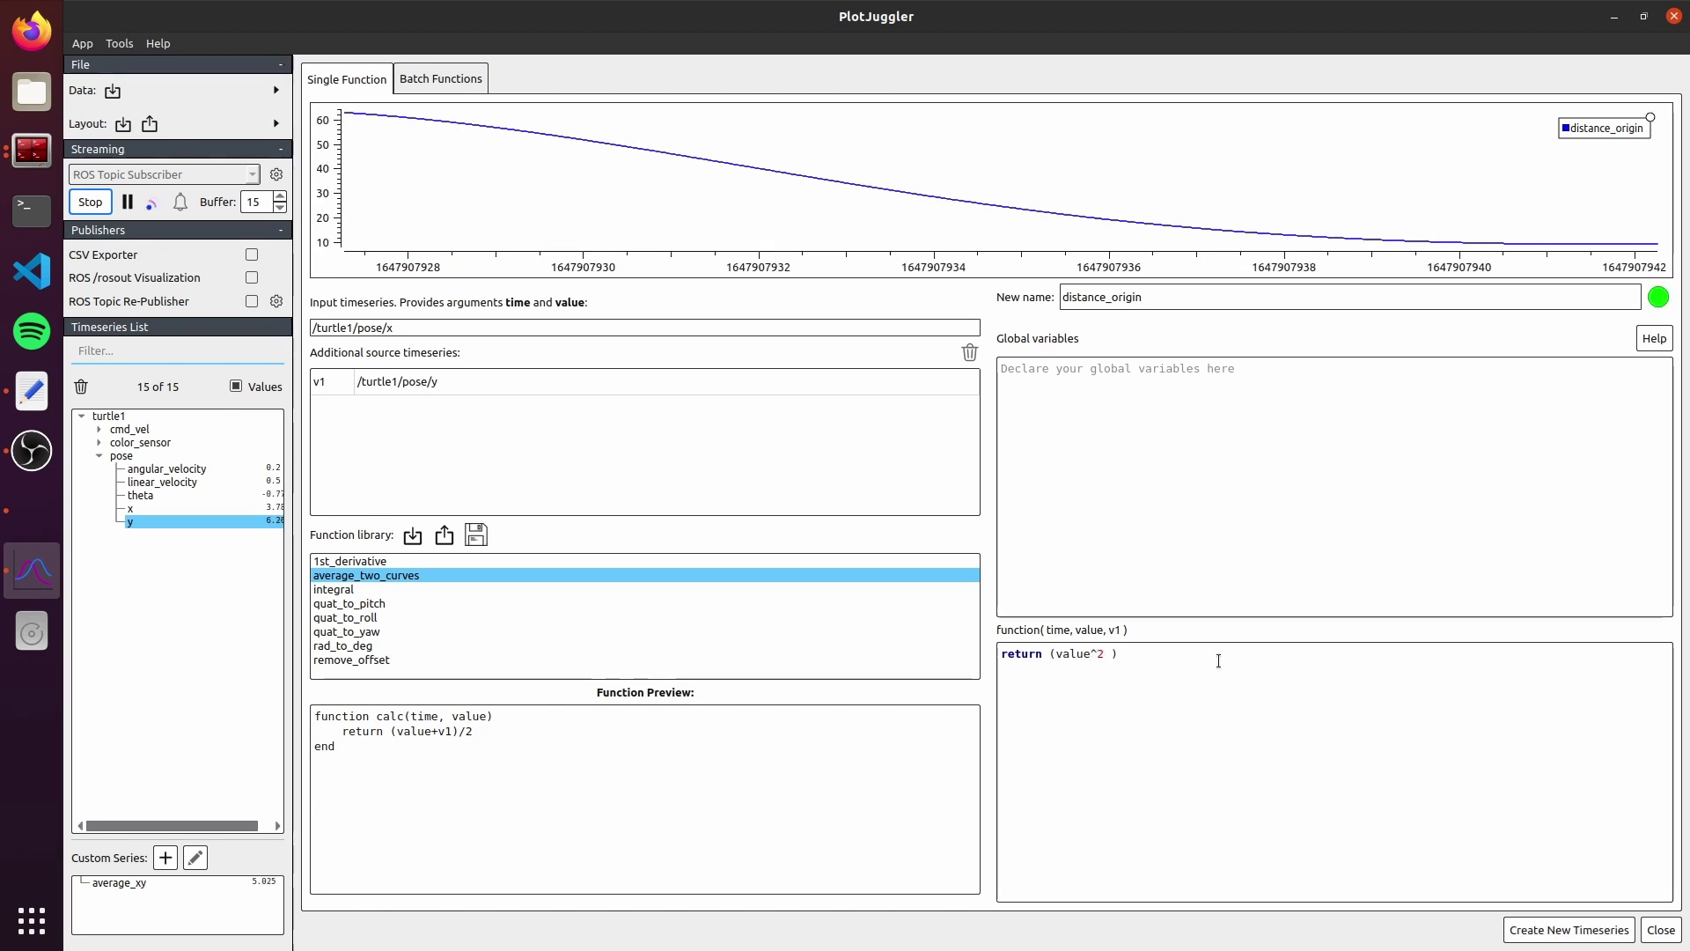
type(" + ")
type("po")
key("BackSpace")
key("BackSpace")
type("v1")
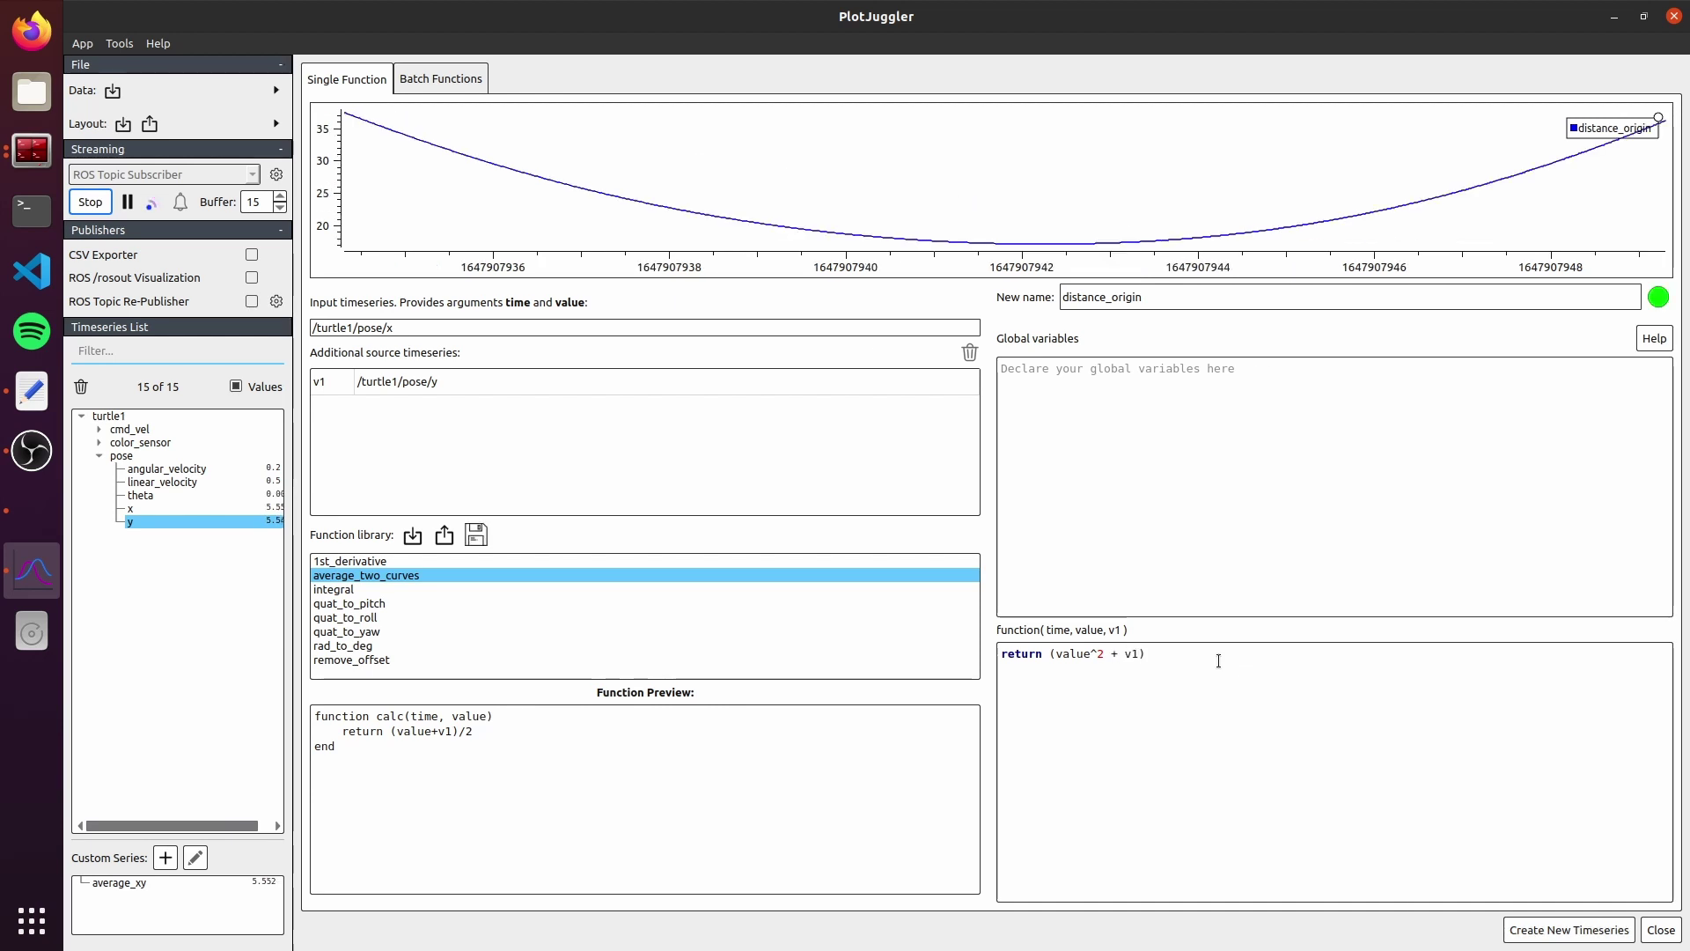
type("^2")
key("Right")
type("^0.5")
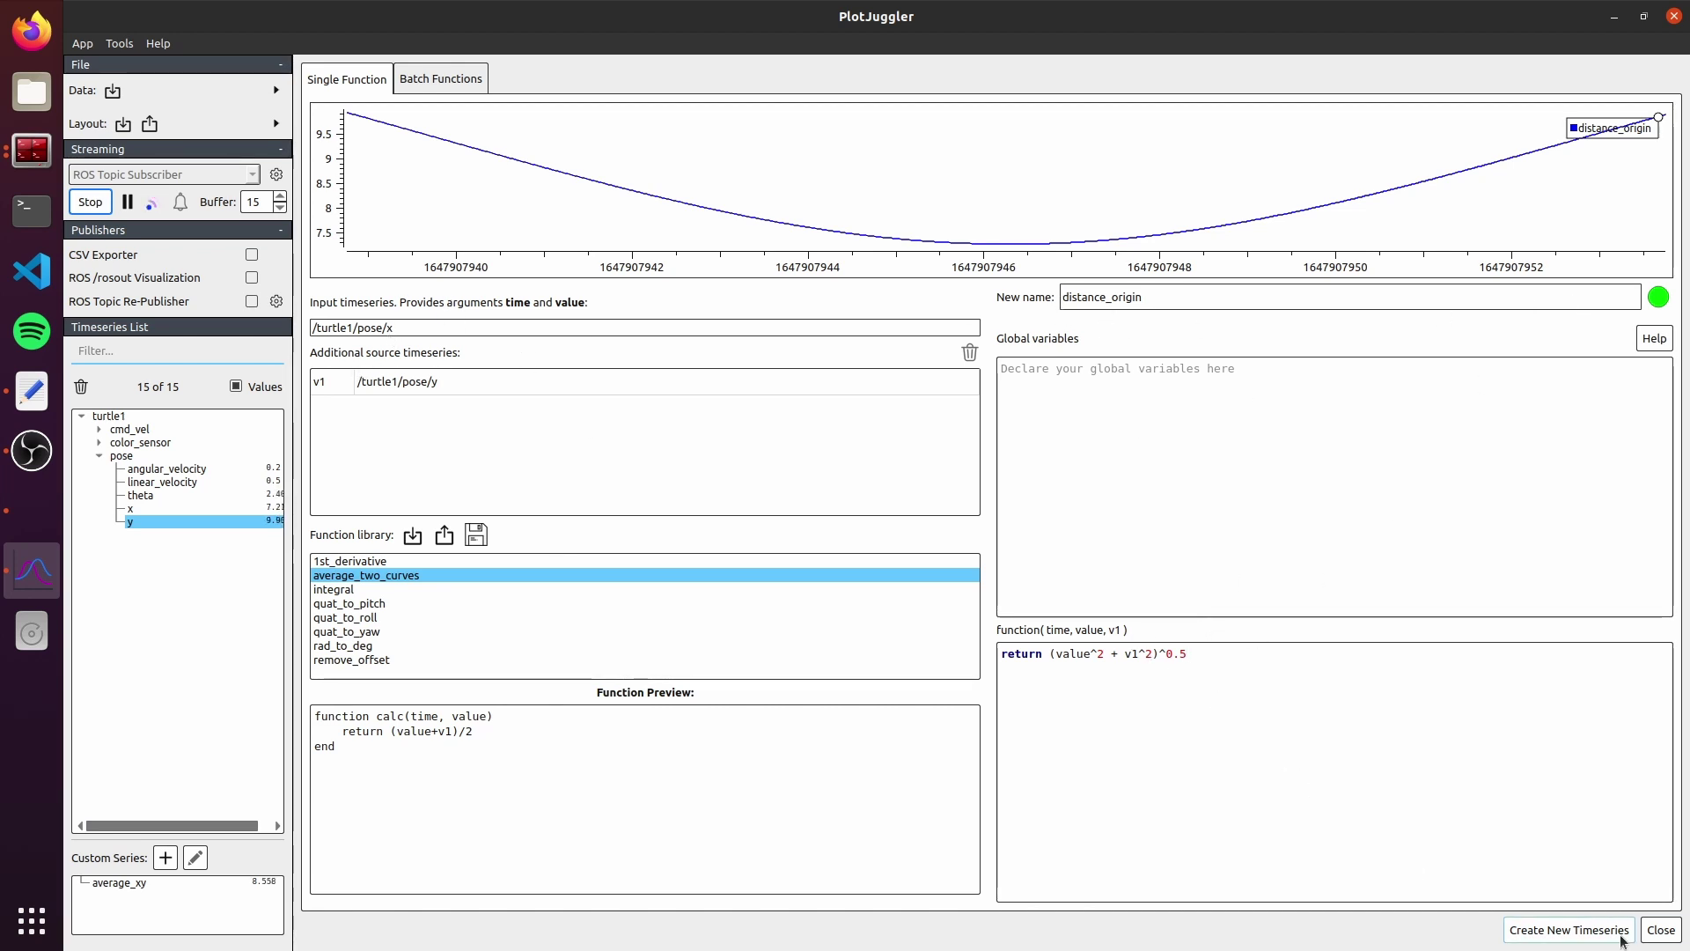
- Create distance_origin, split tab2's plot, and plot average_xy and distance_origin in the lower half
left_click(1569, 929)
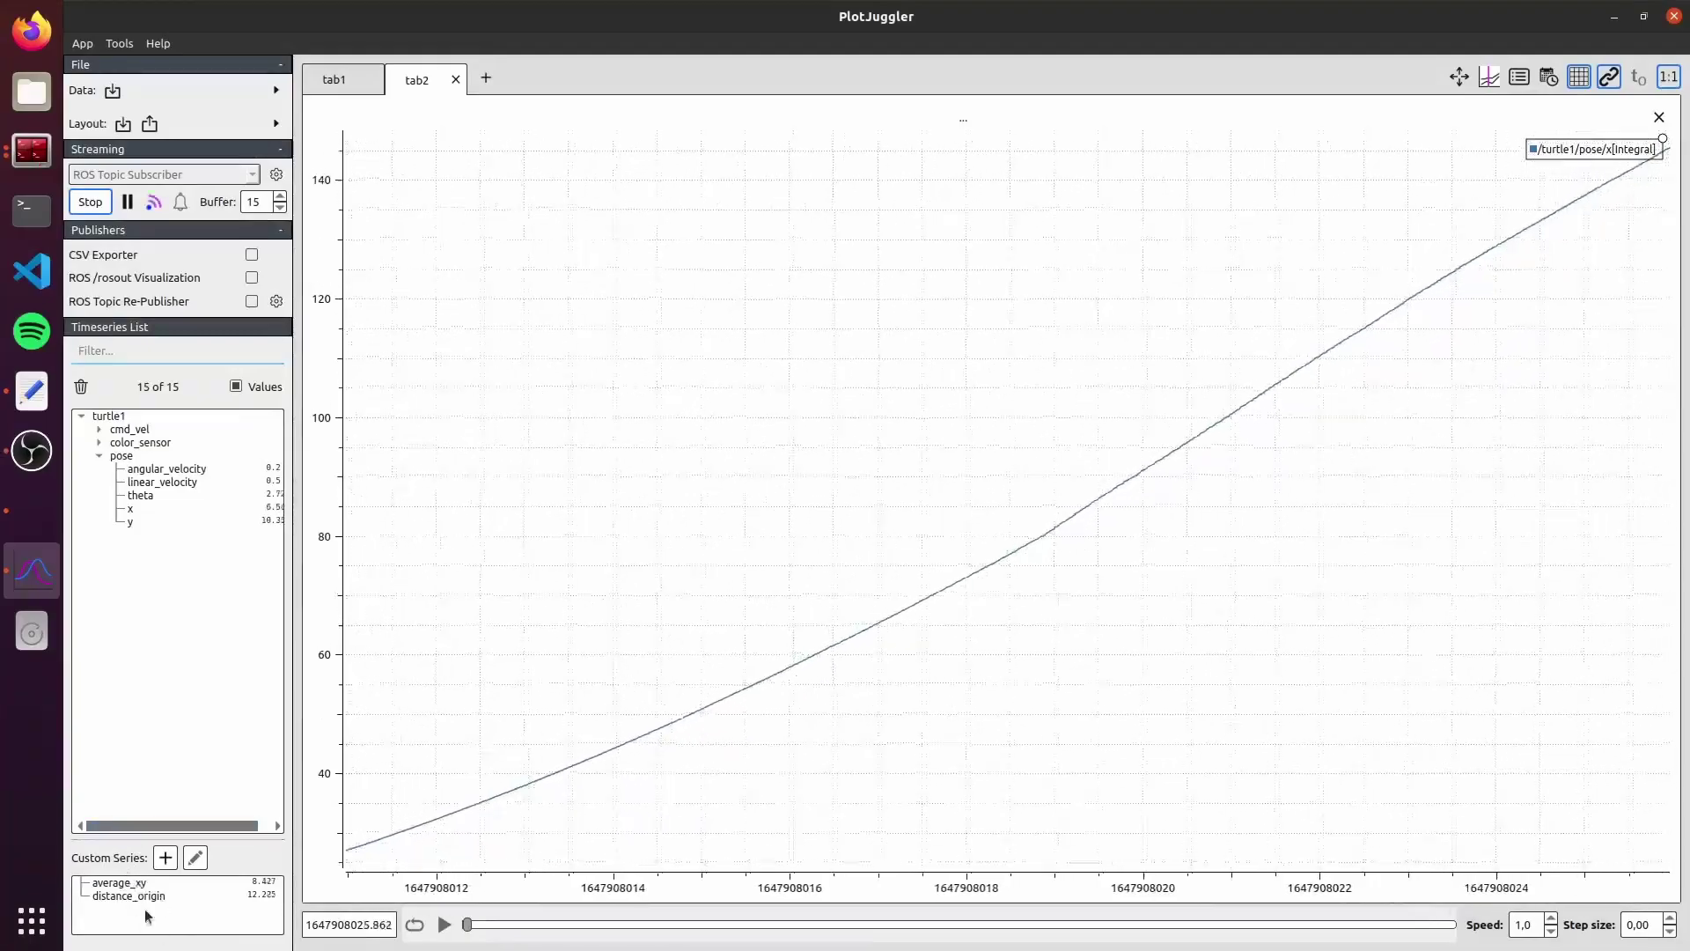
right_click(1001, 469)
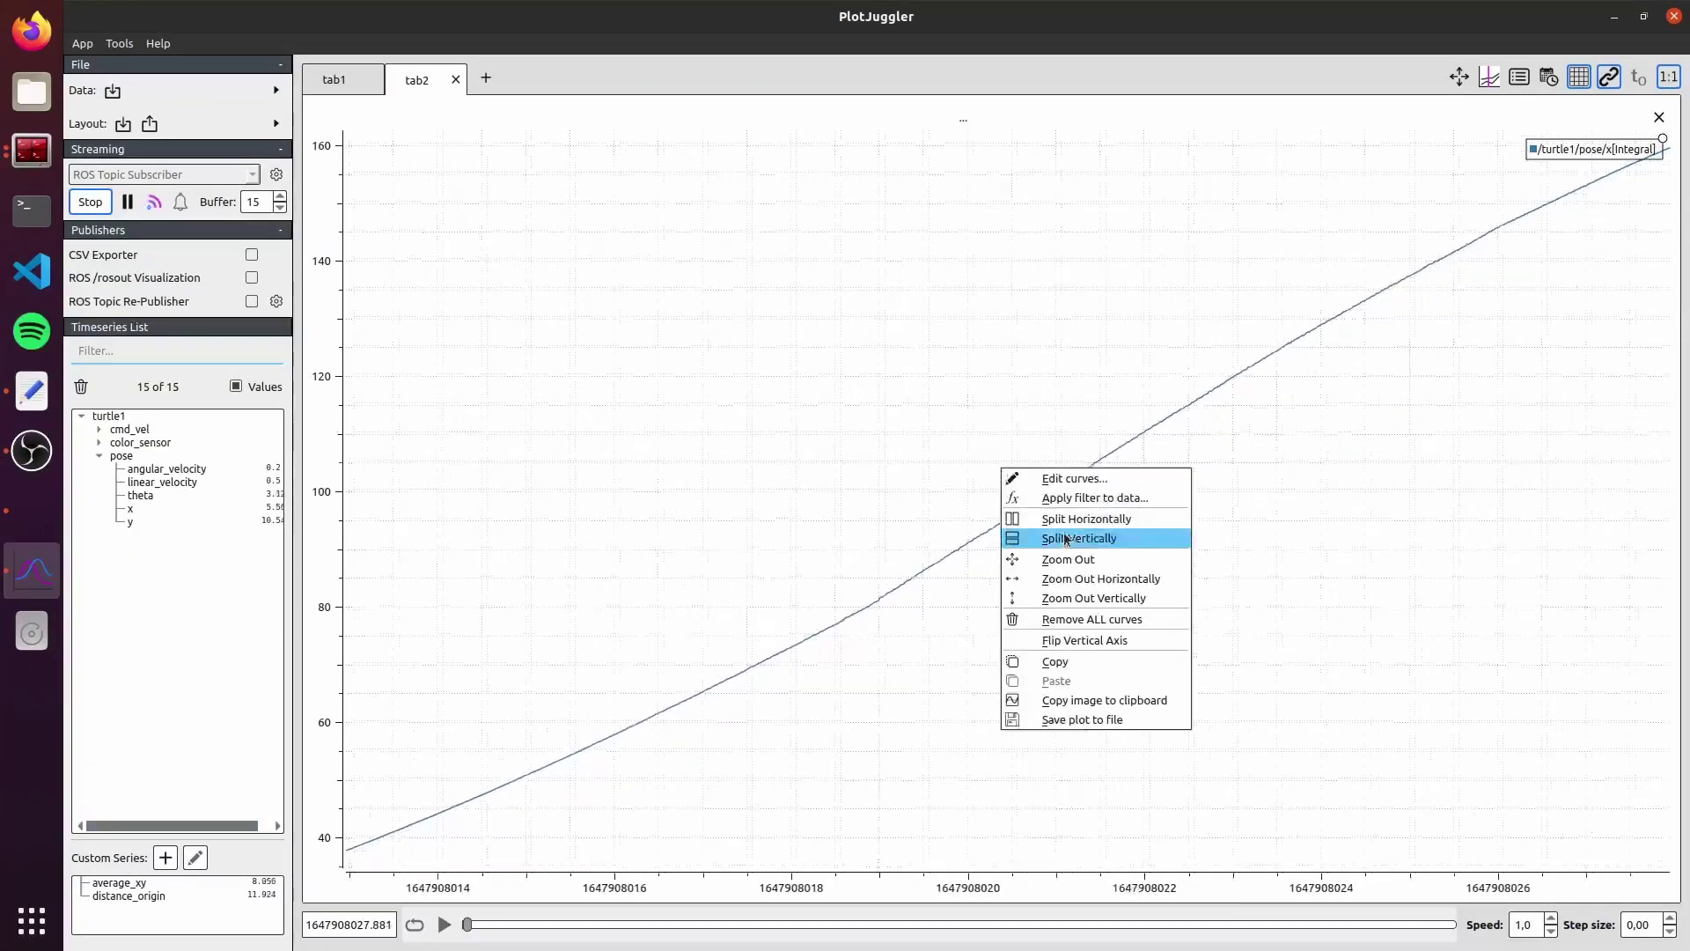
key("Escape")
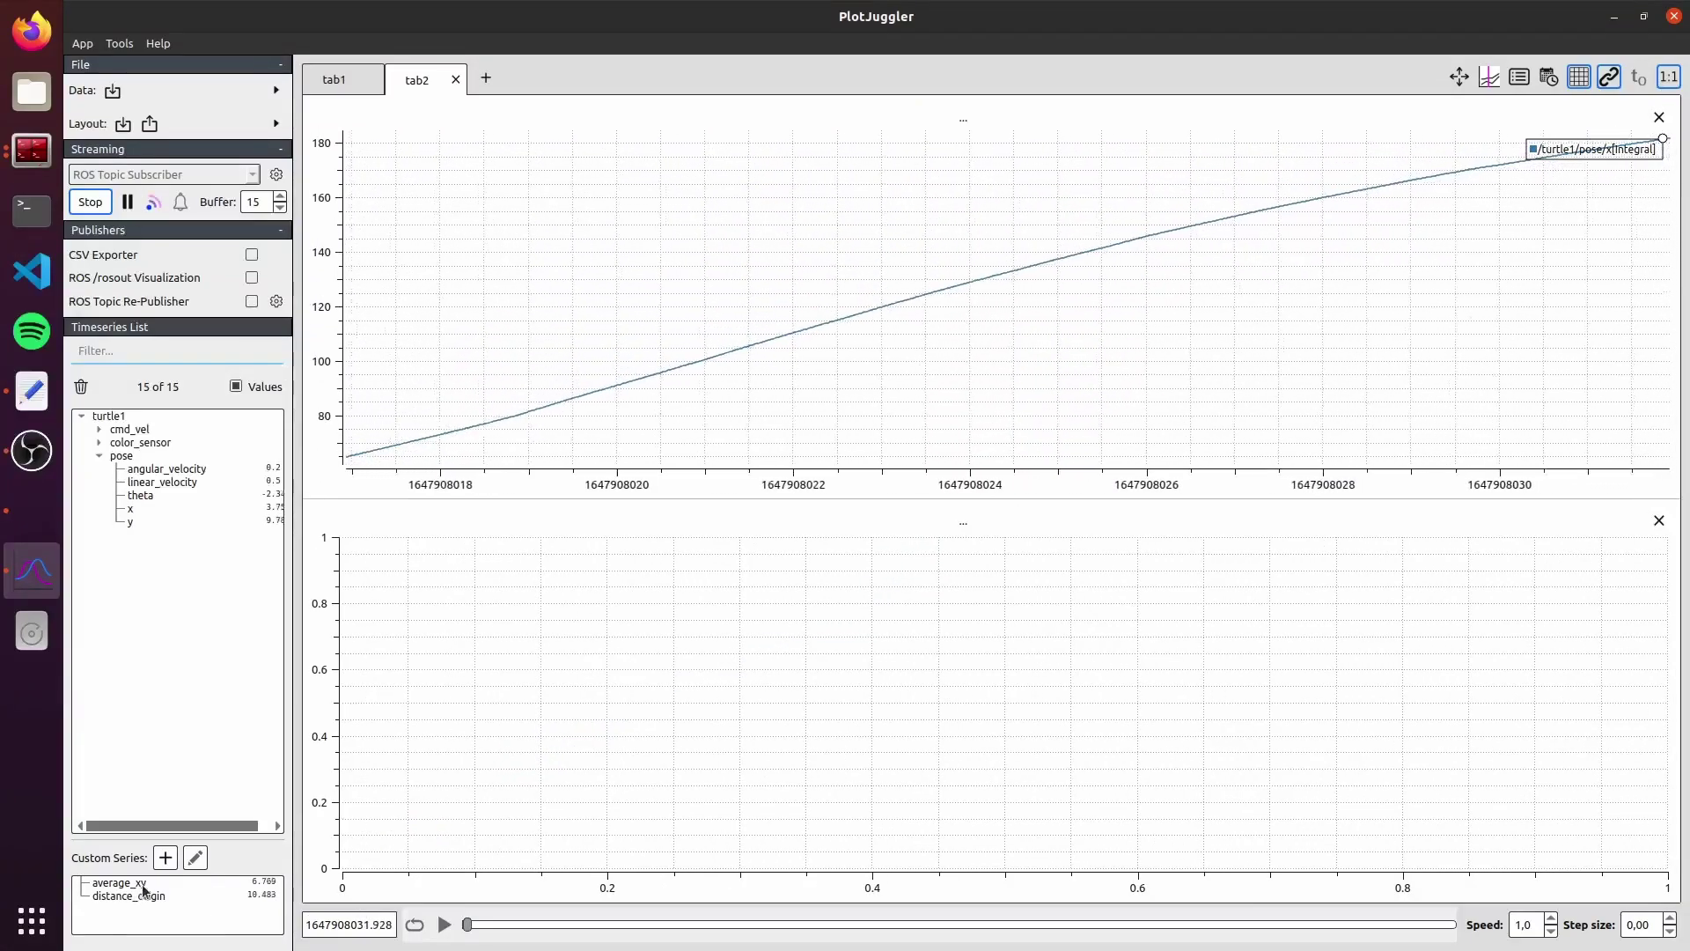
left_click_drag(143, 884, 623, 687)
left_click_drag(132, 895, 454, 840)
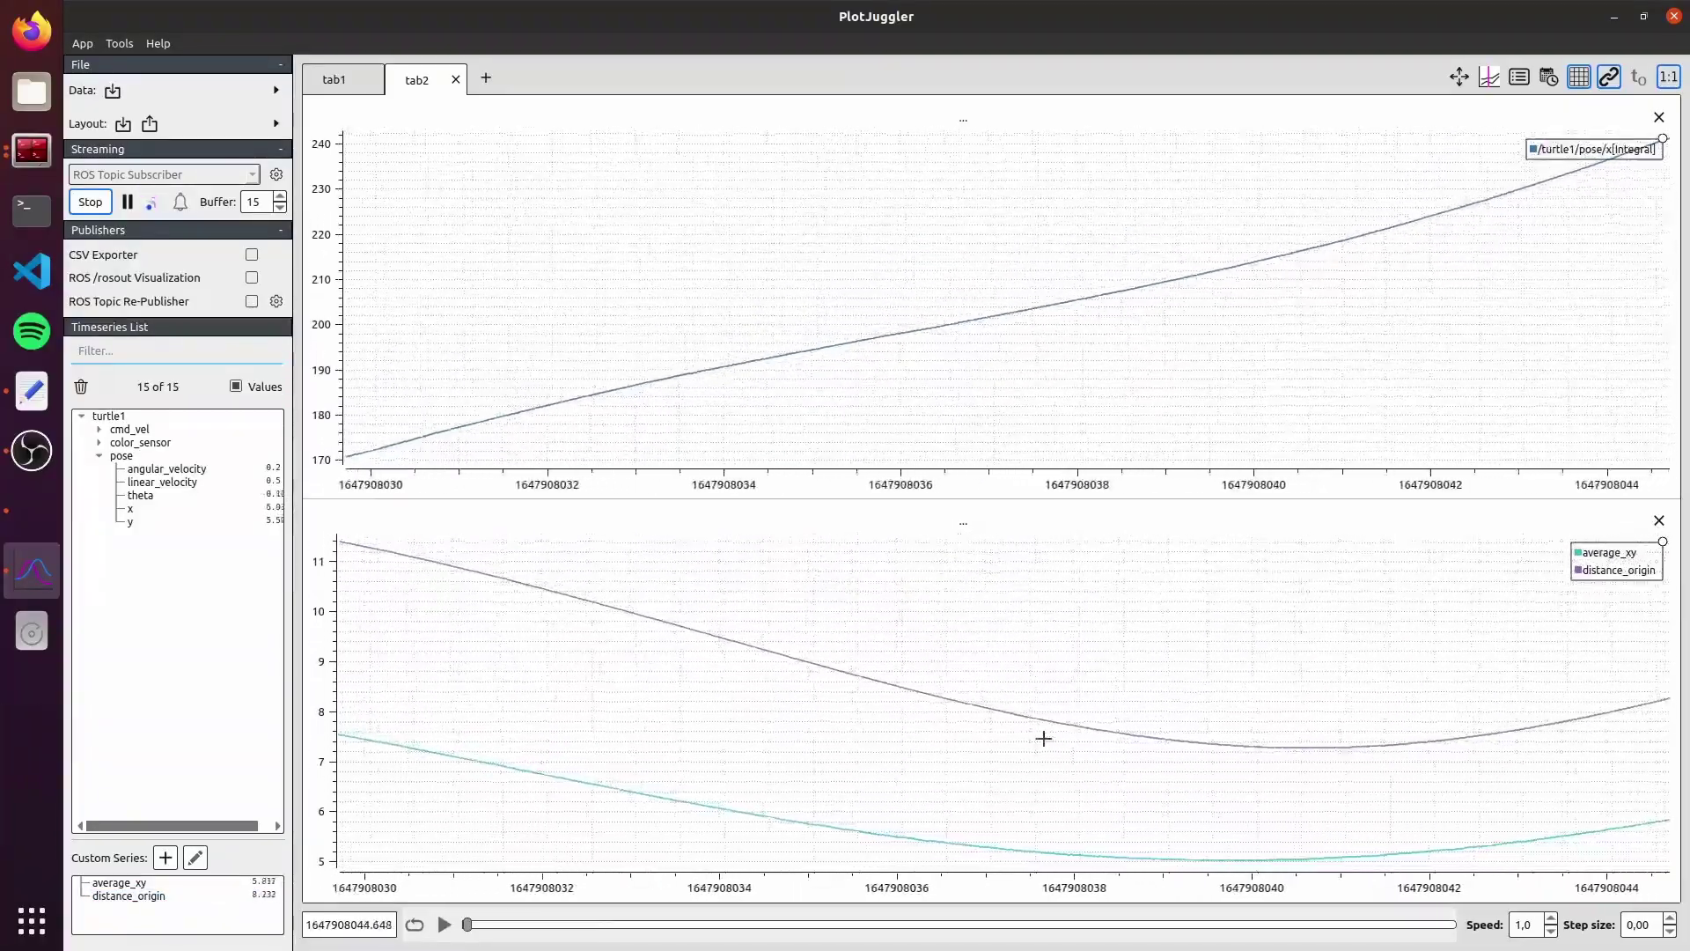
- Save the distance_origin function to the function library under the name distance_origin
left_click(159, 897)
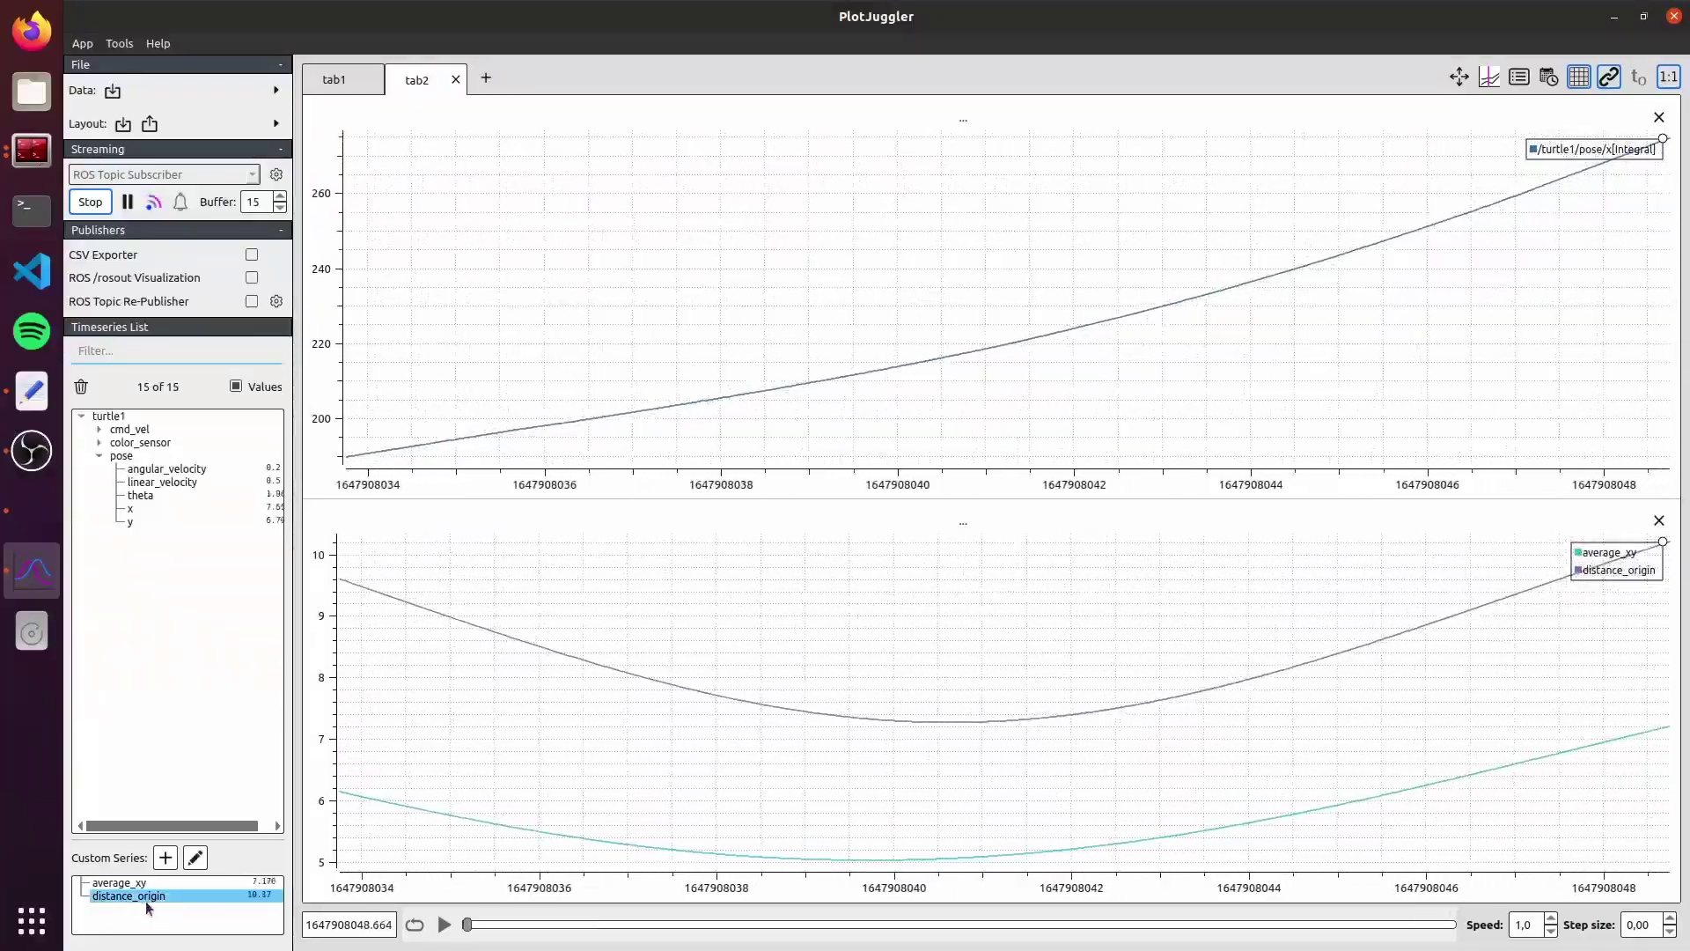
left_click(195, 857)
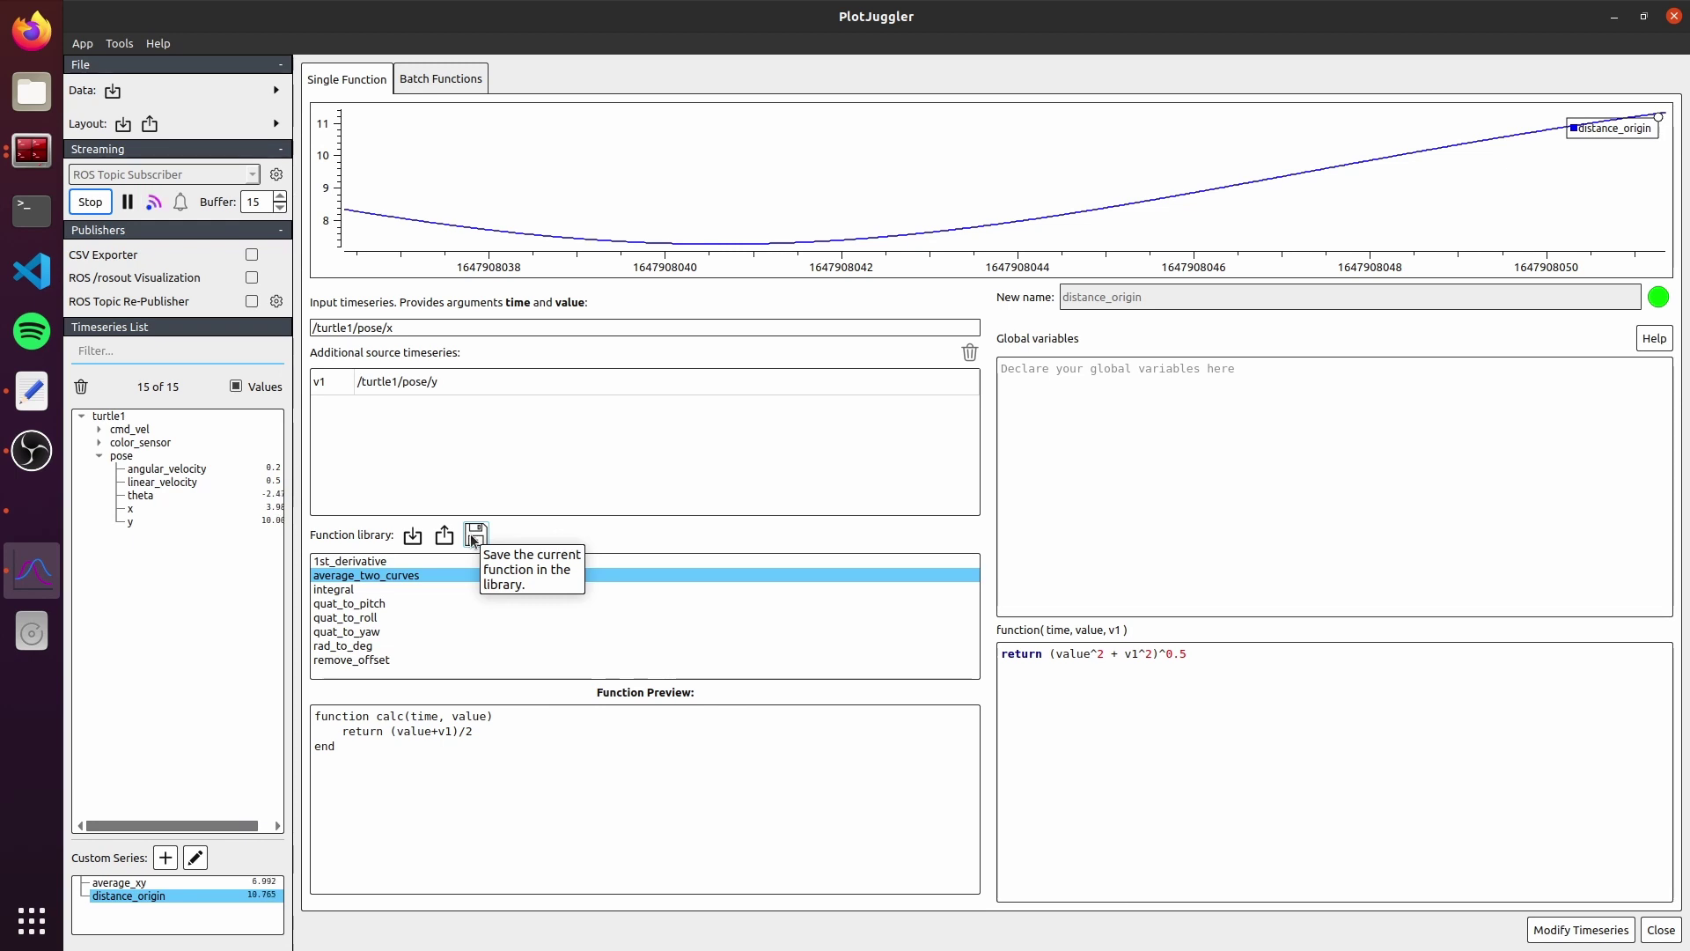
left_click(475, 535)
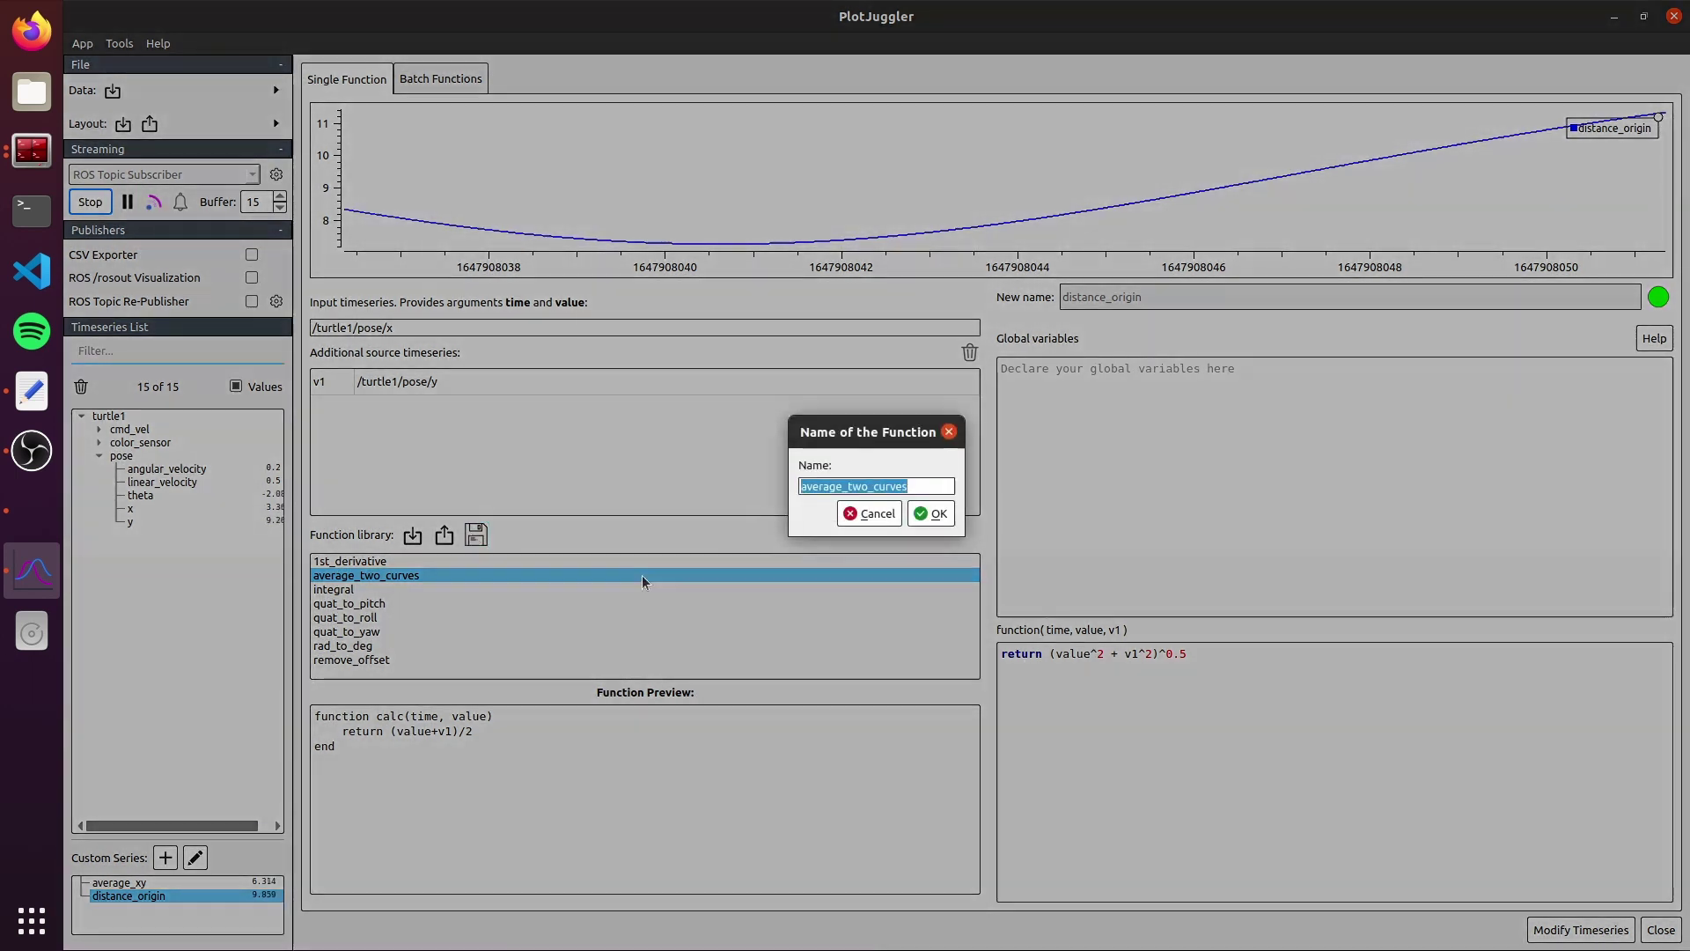
left_click(842, 487)
key("shift+End")
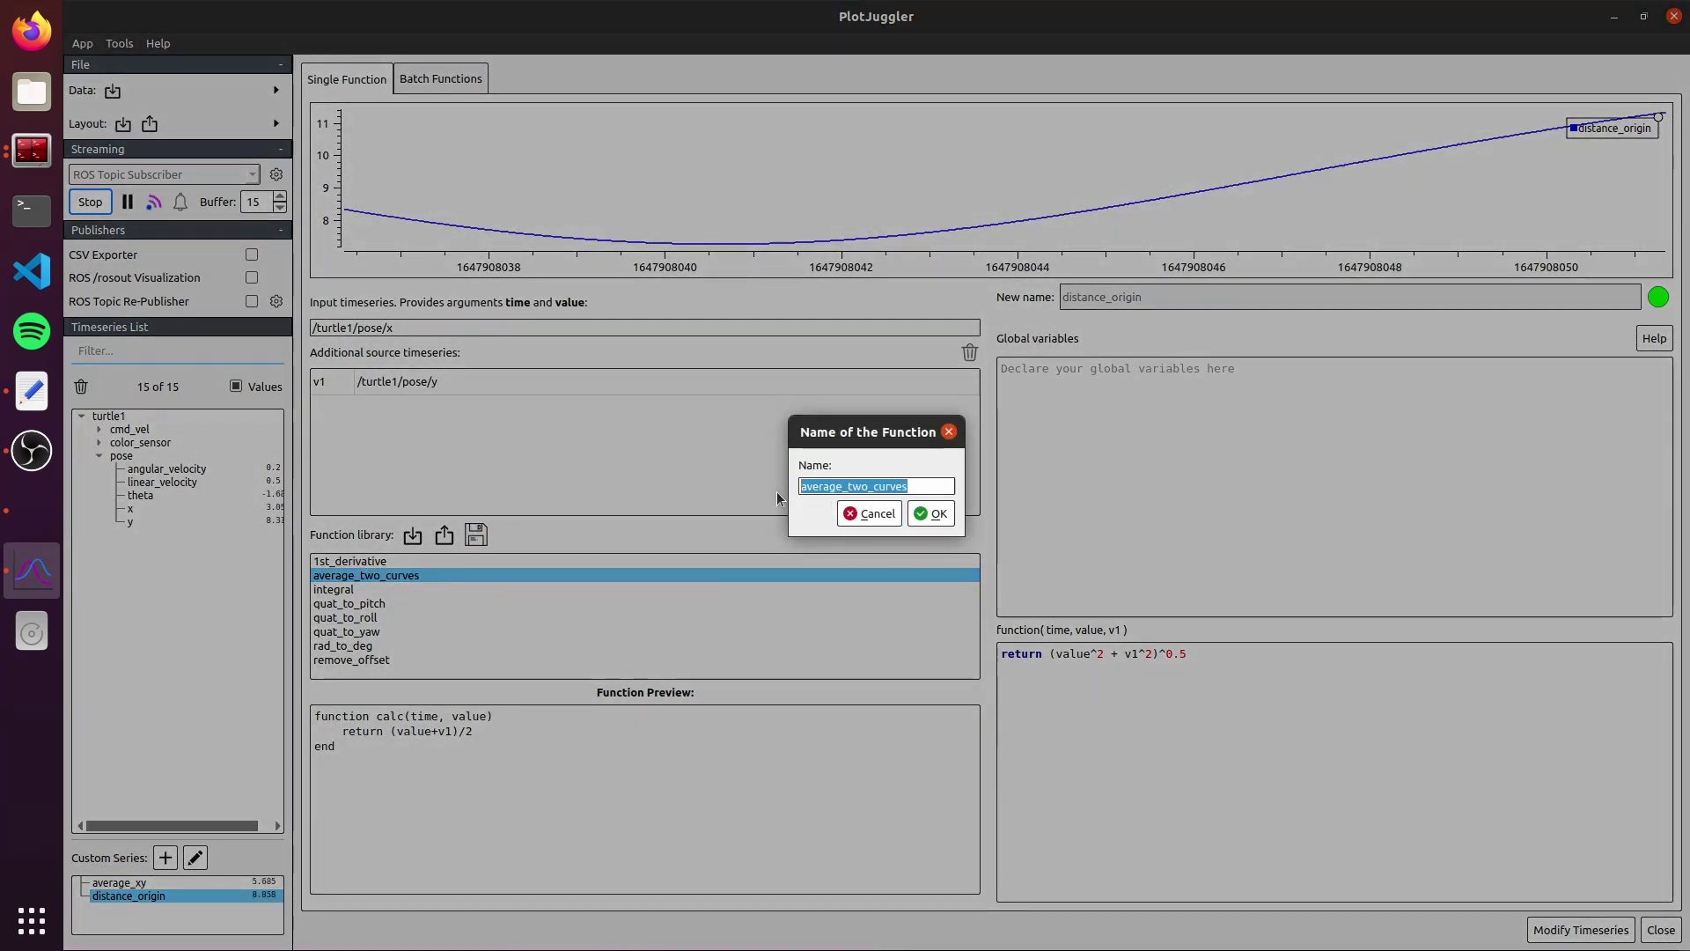
type("di")
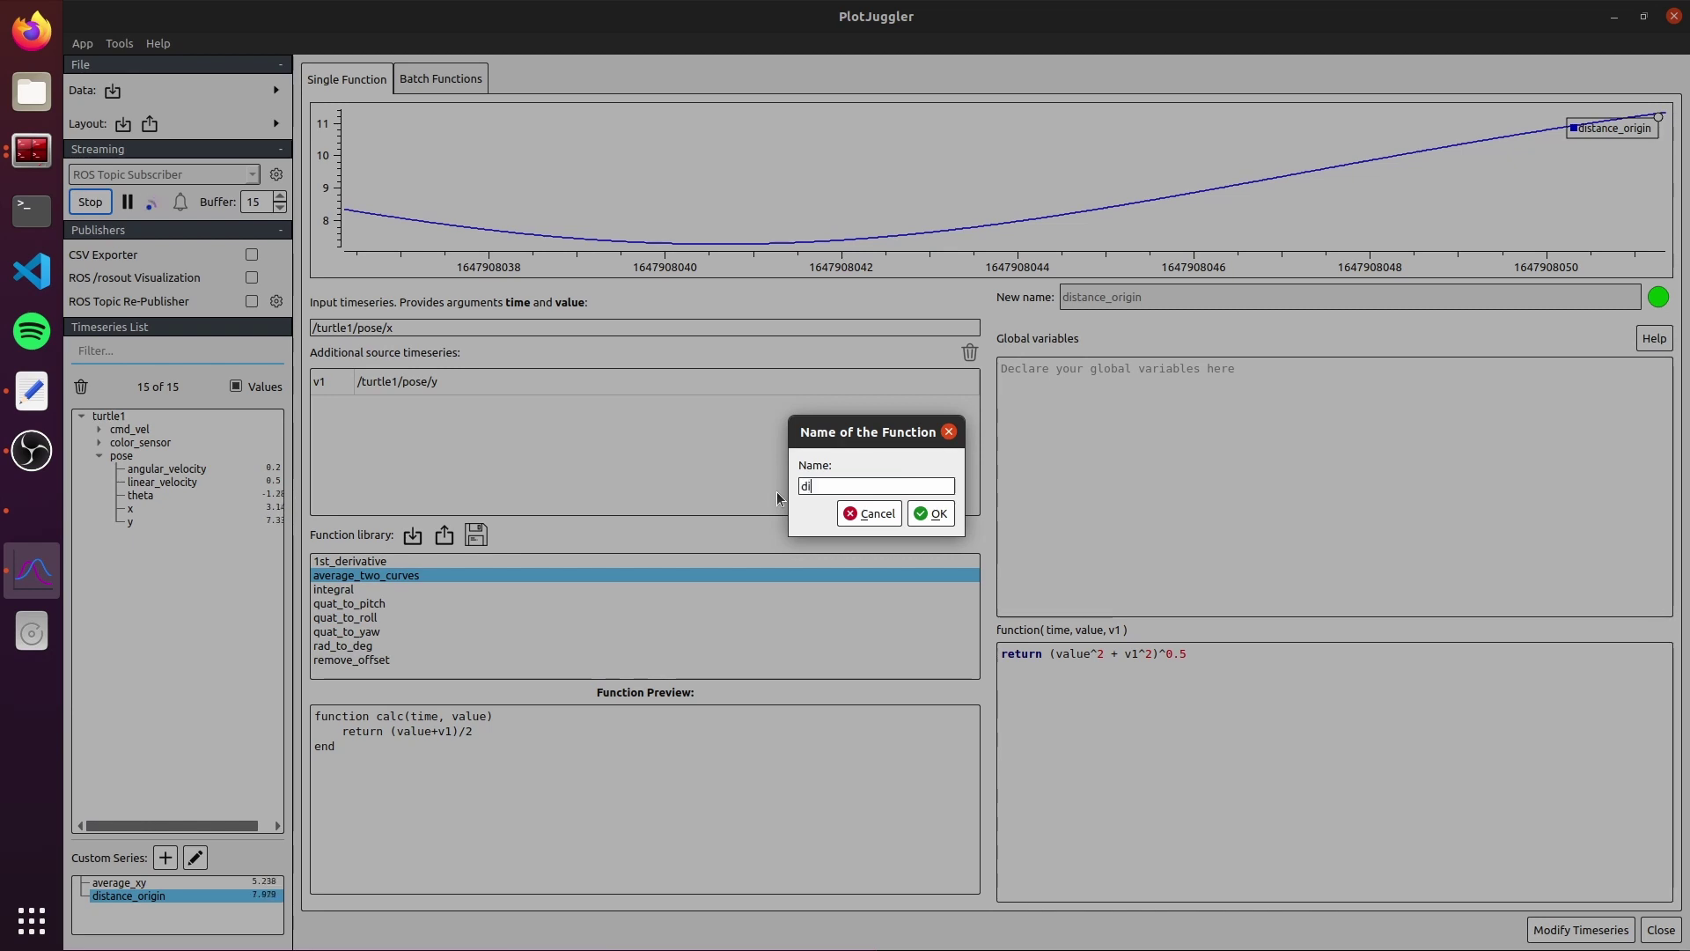
type("stance_origin")
left_click(931, 514)
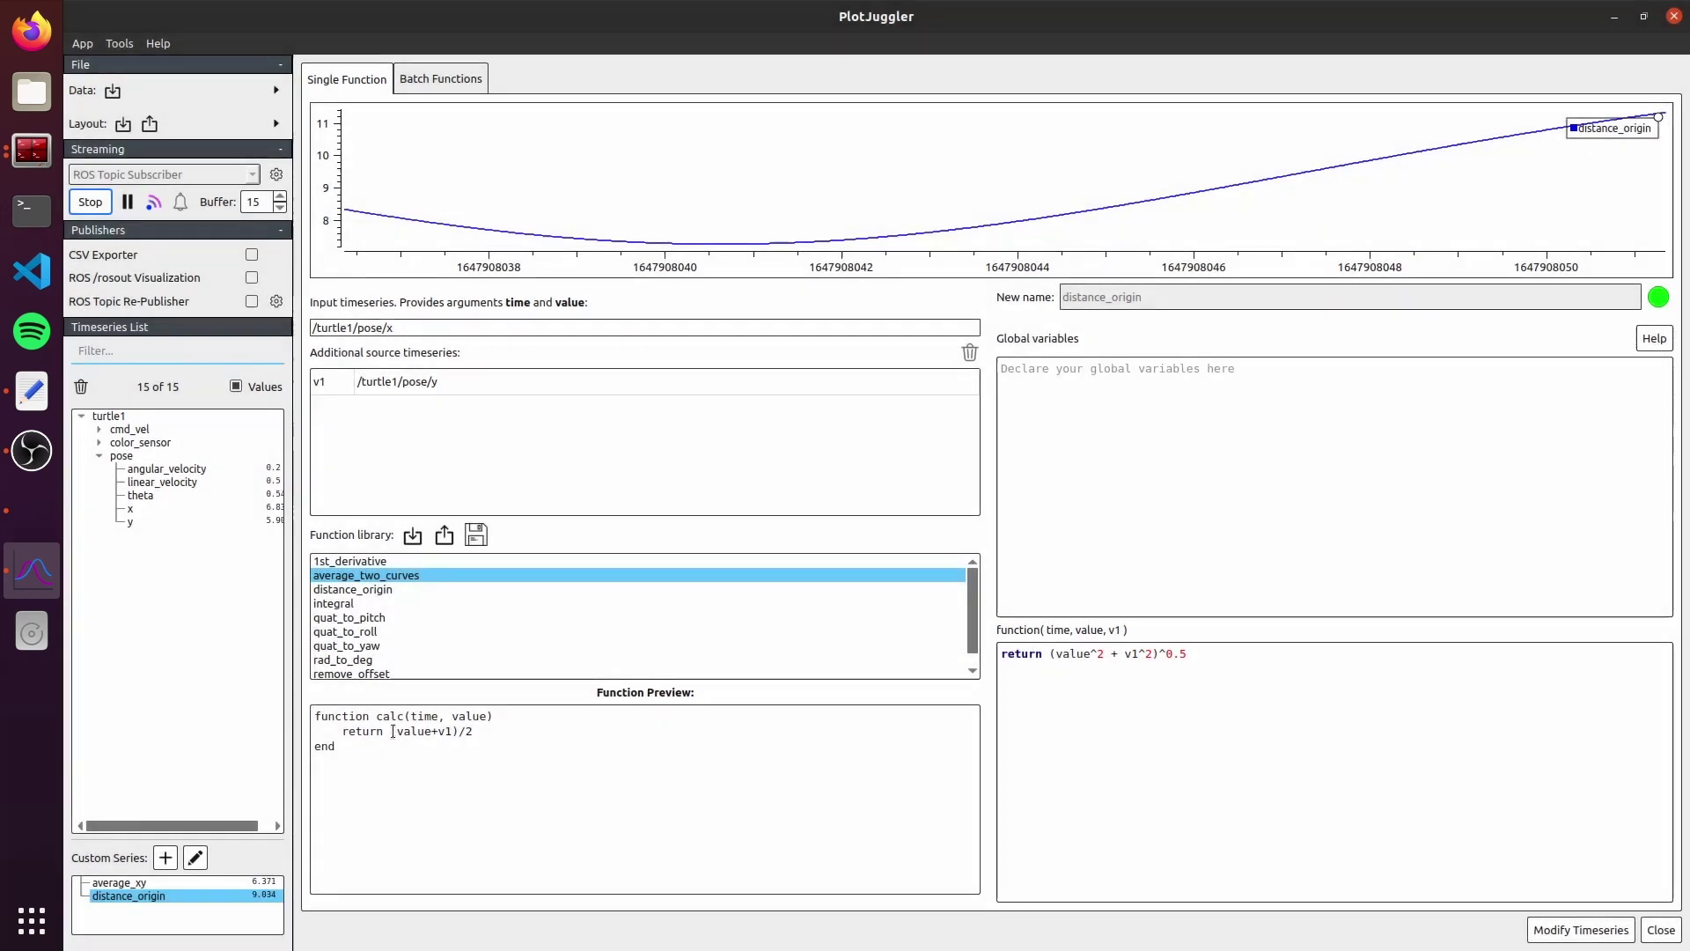
- Load the library functions to verify distance_origin was saved, then close the editor
left_click(403, 588)
double_click(405, 577)
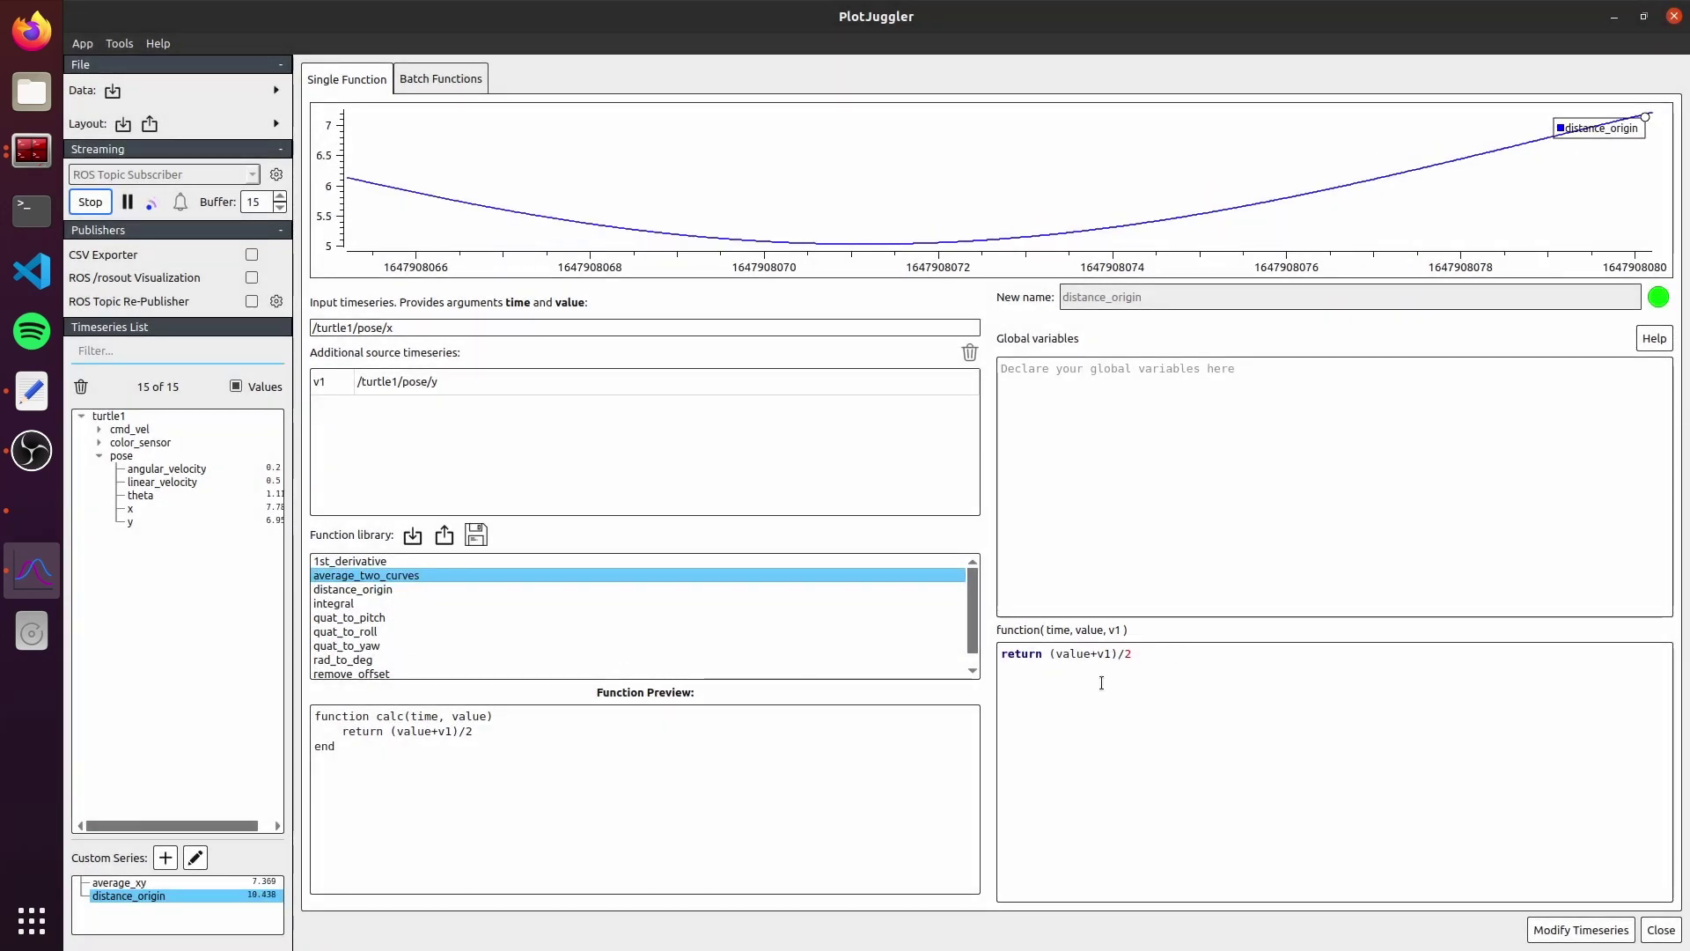
double_click(376, 591)
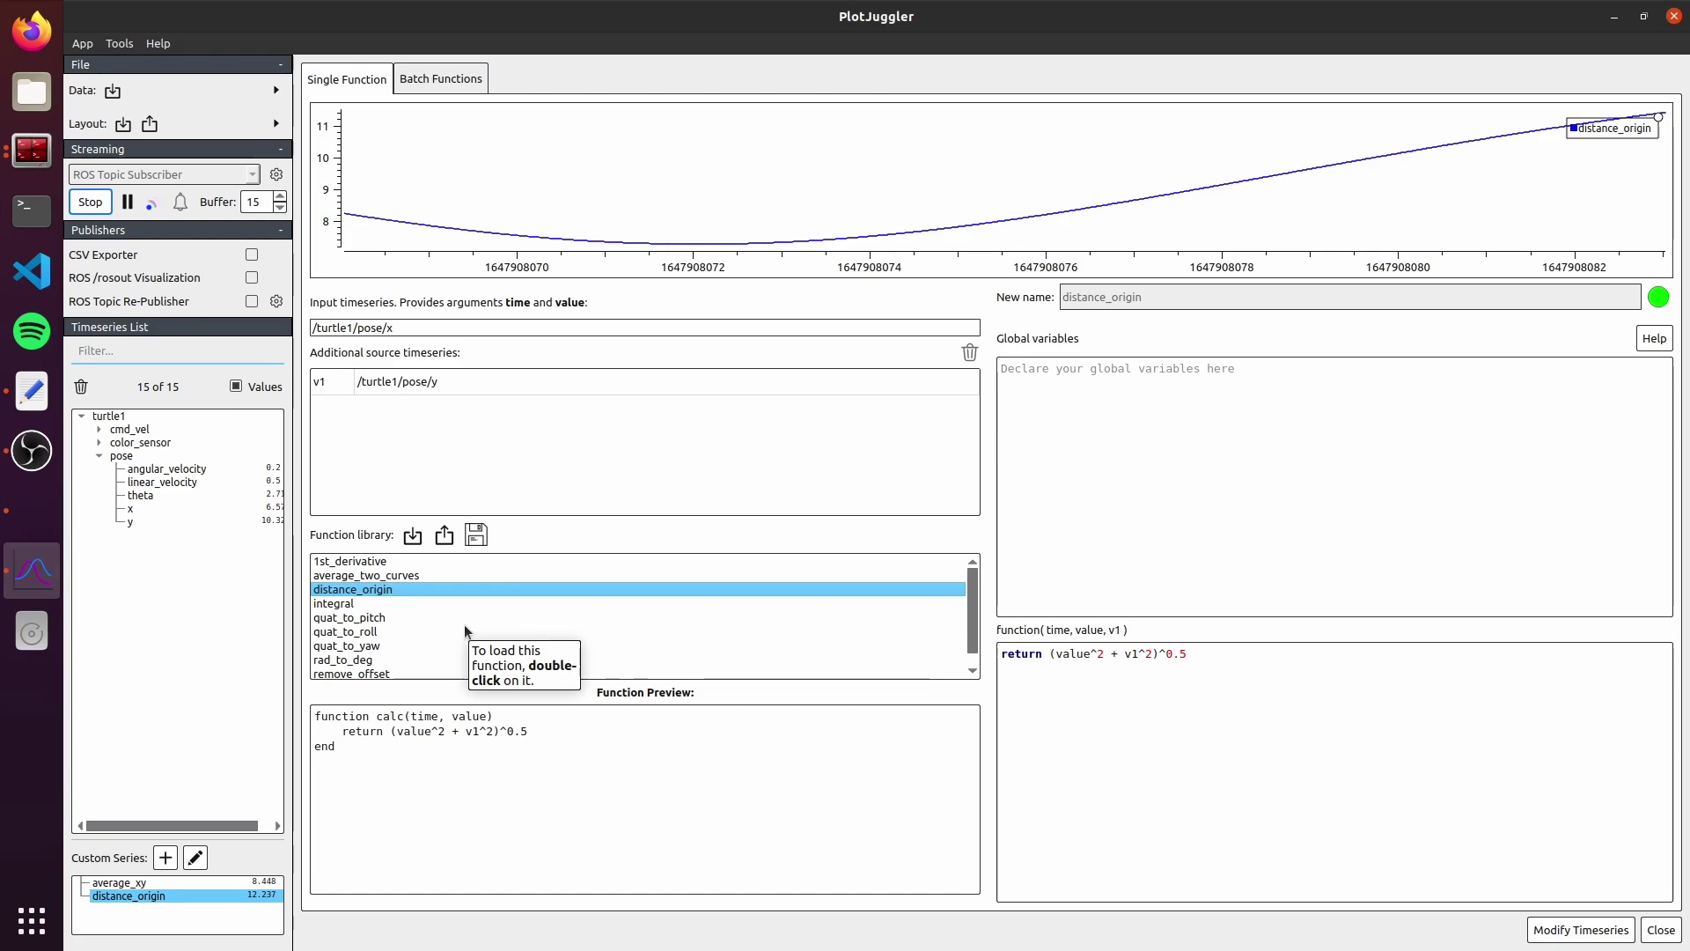
left_click(1661, 931)
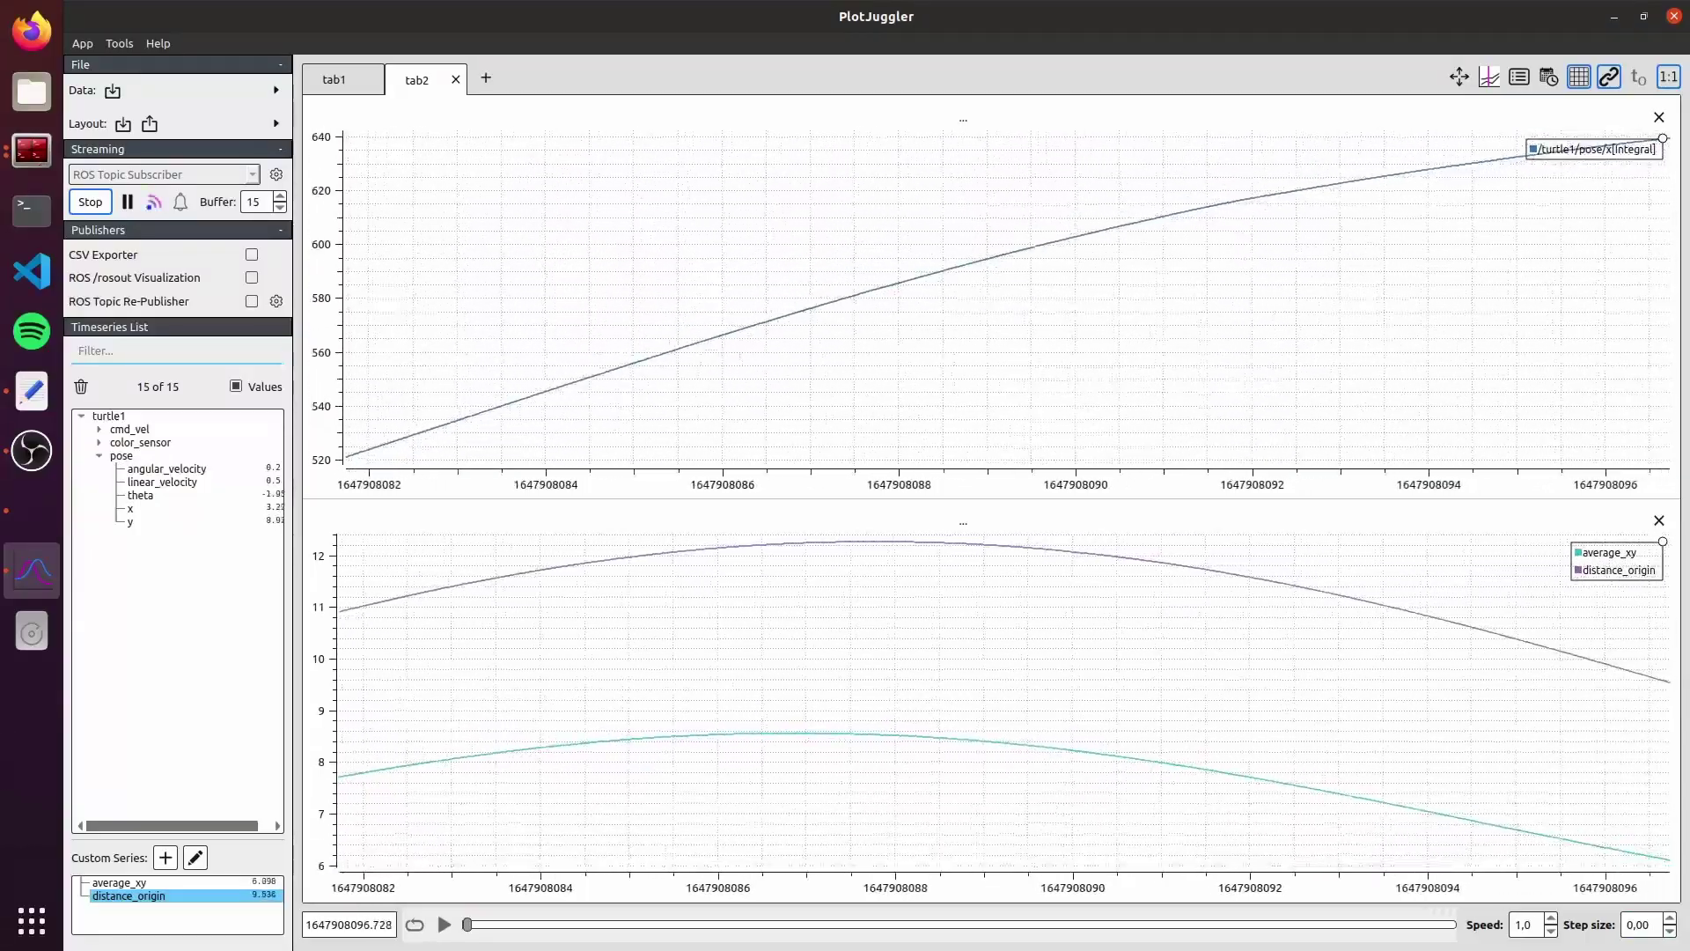
- Choose Save plot to file for tab2's lower plot to export it as an image
key("alt+Tab")
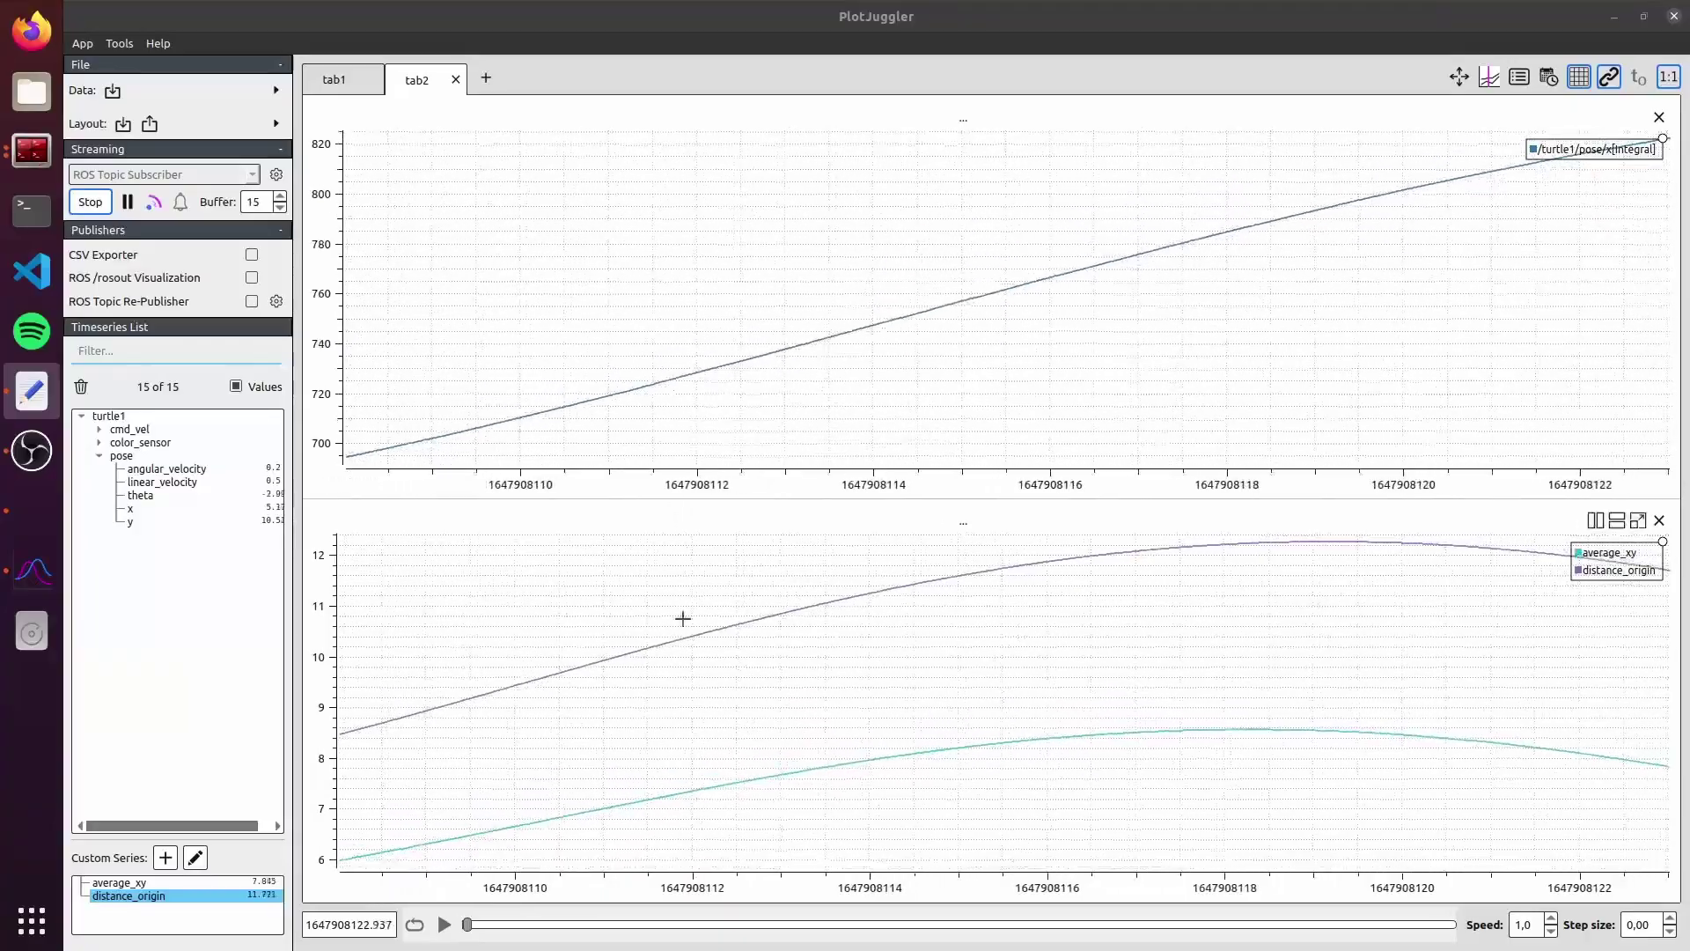
right_click(850, 642)
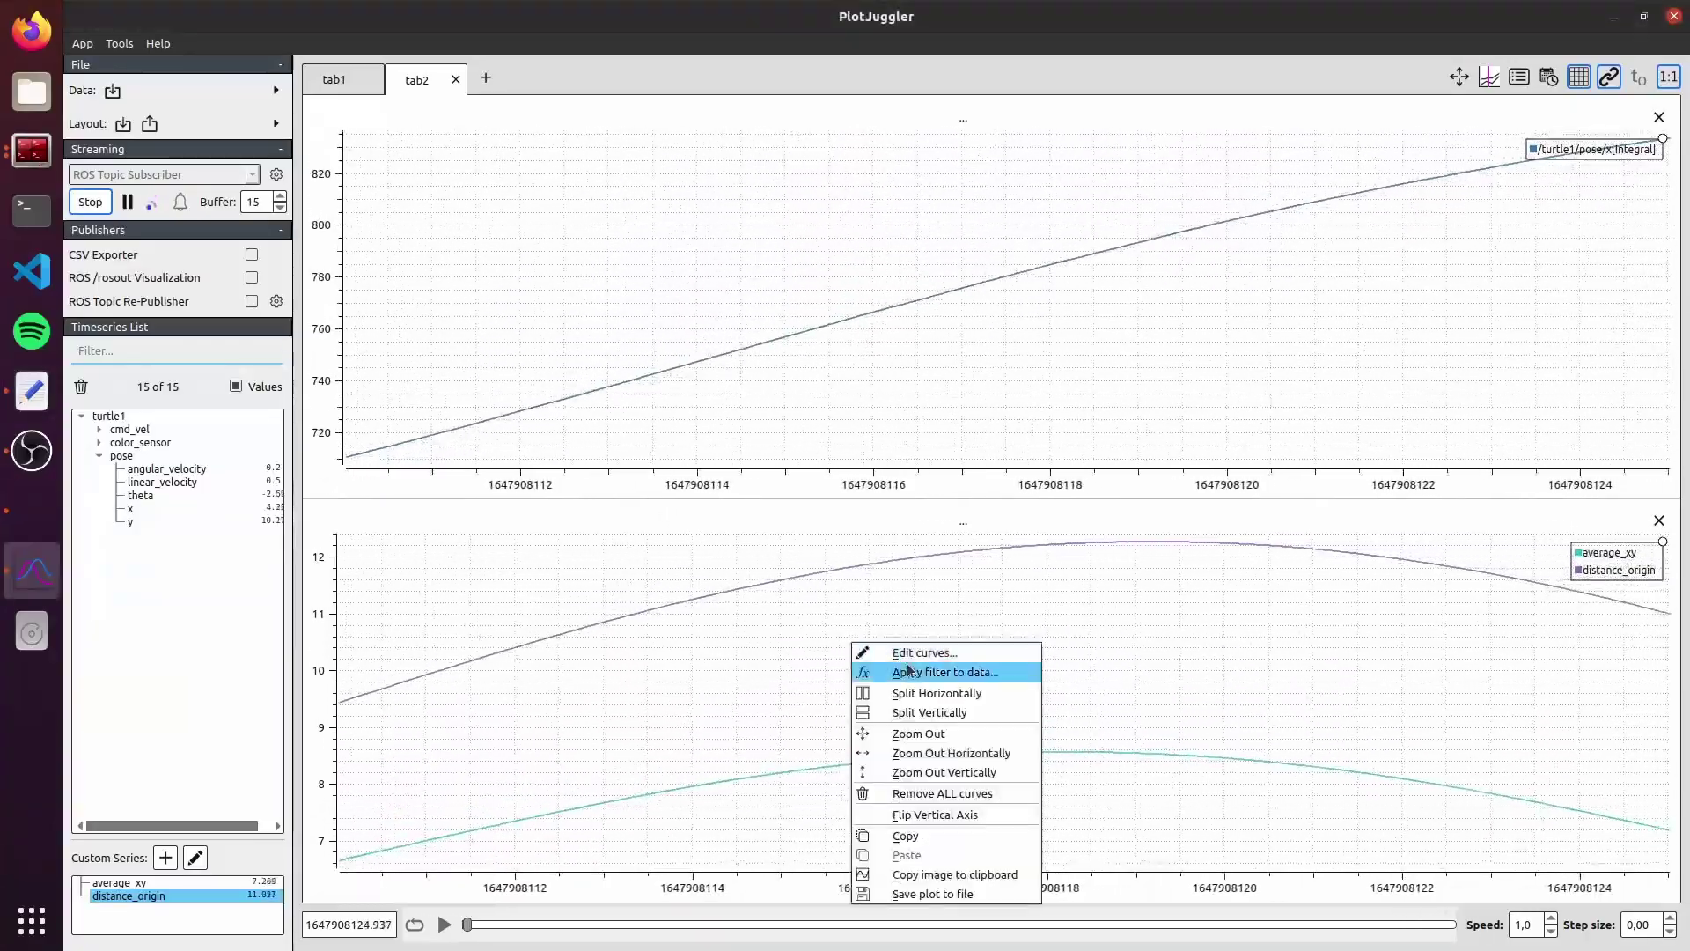
left_click(927, 895)
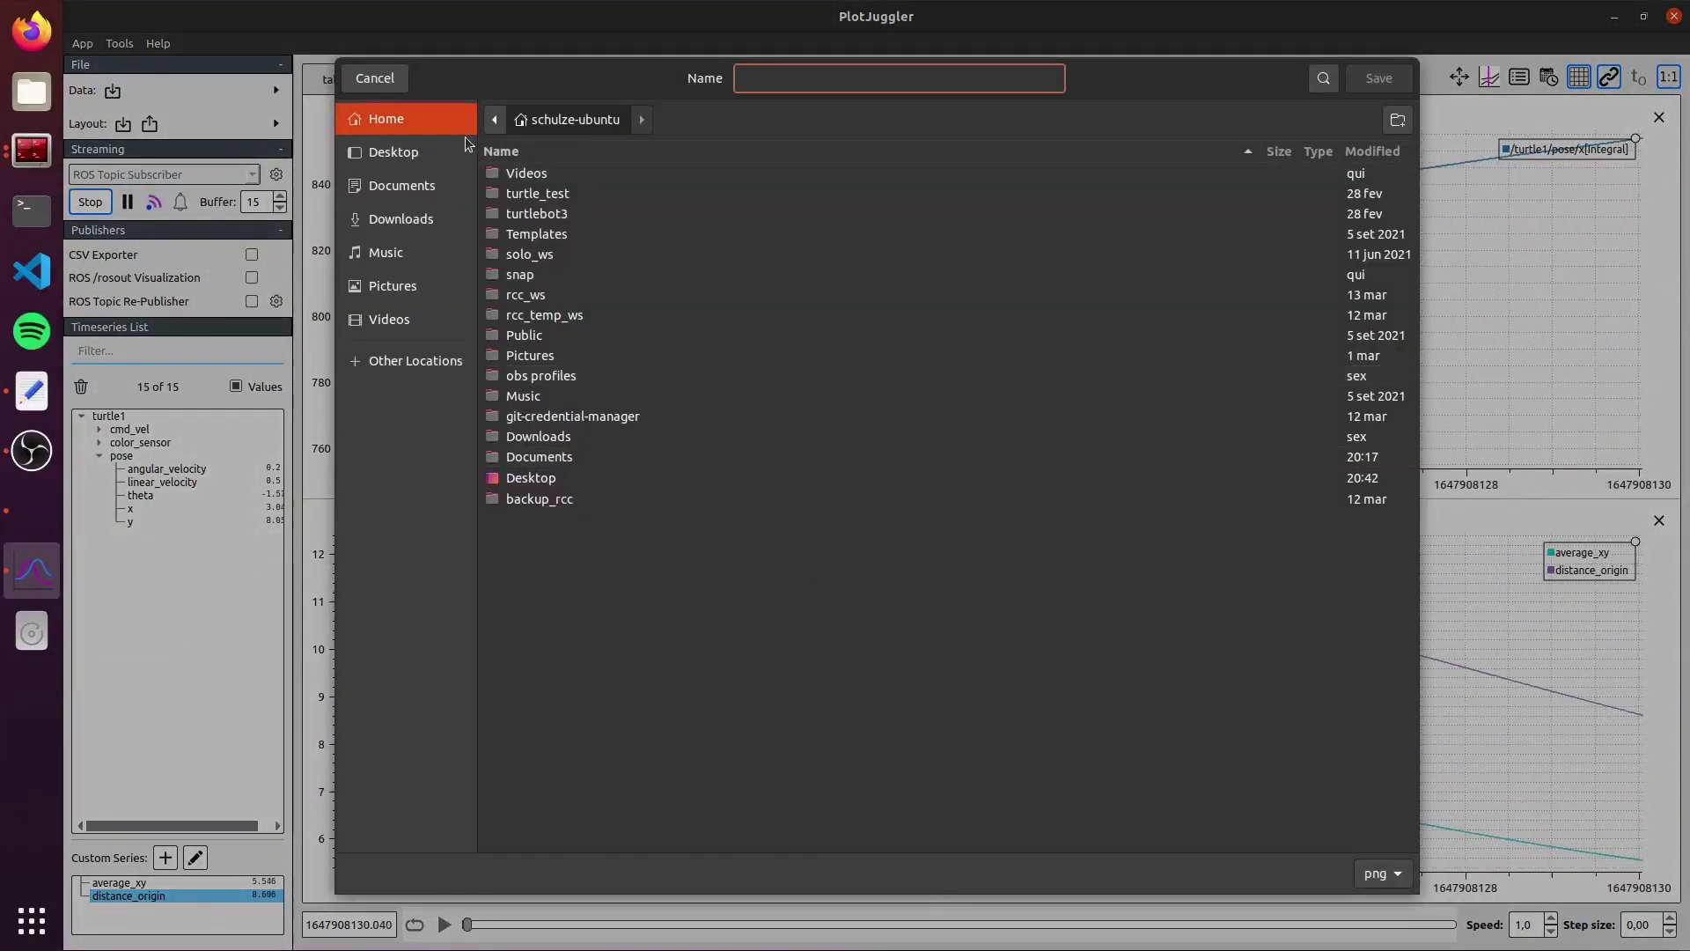
- Save the average_xy/distance_origin plot image to the Desktop as avg_xy_dist.png
left_click(431, 148)
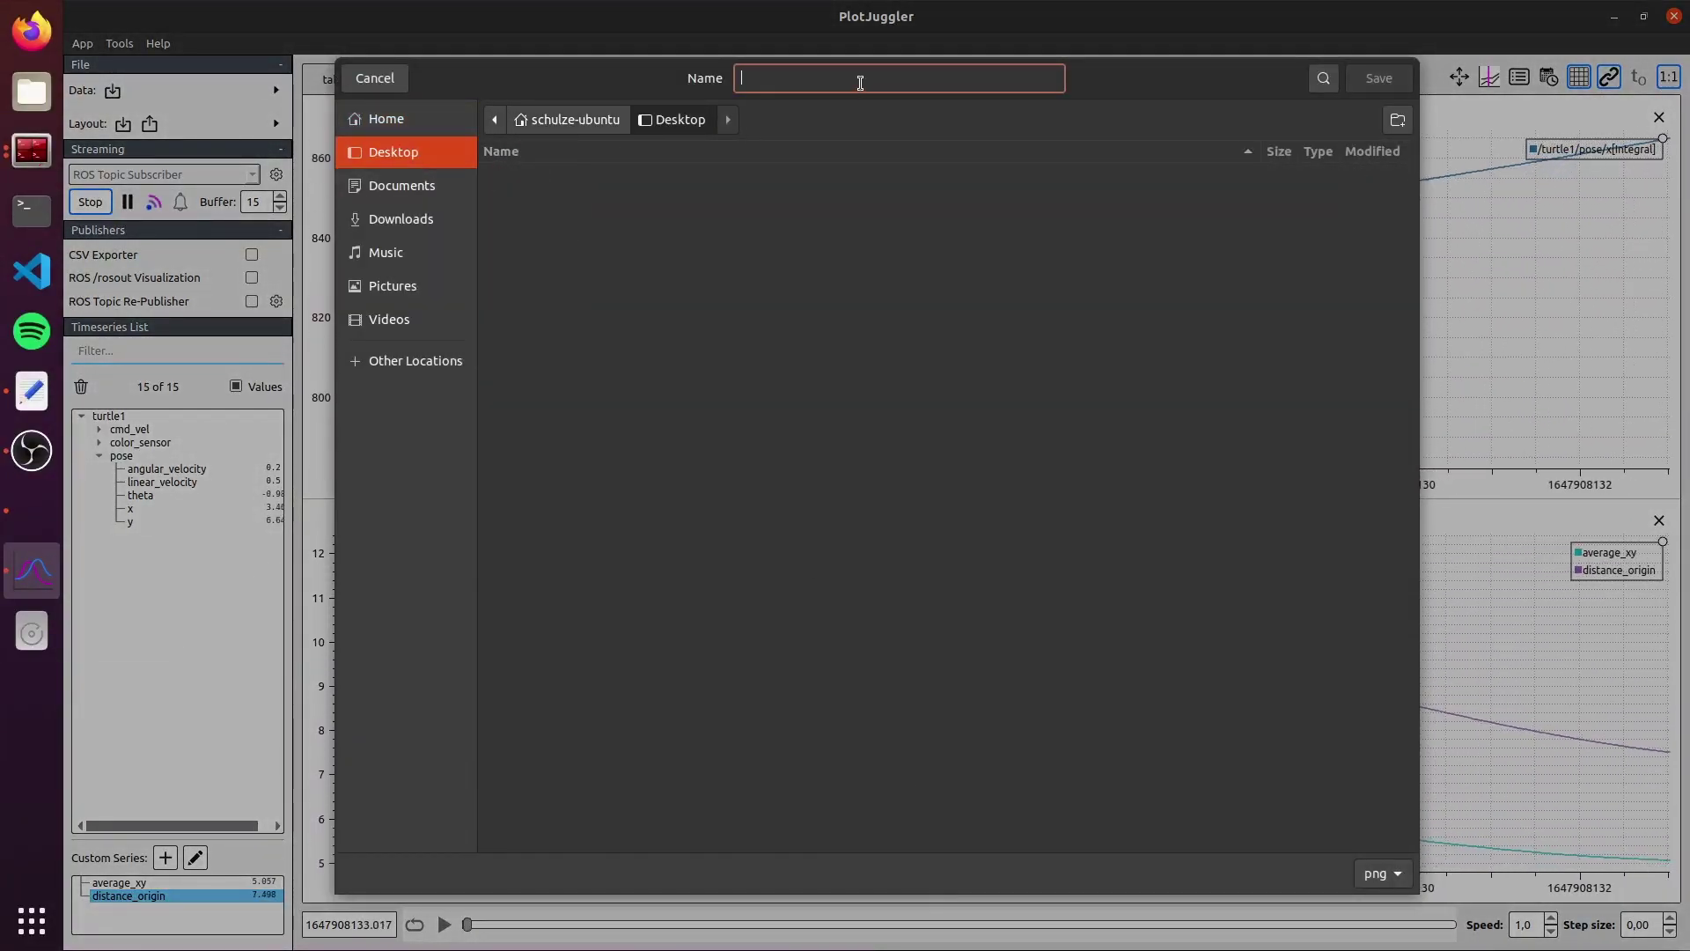
type("ave")
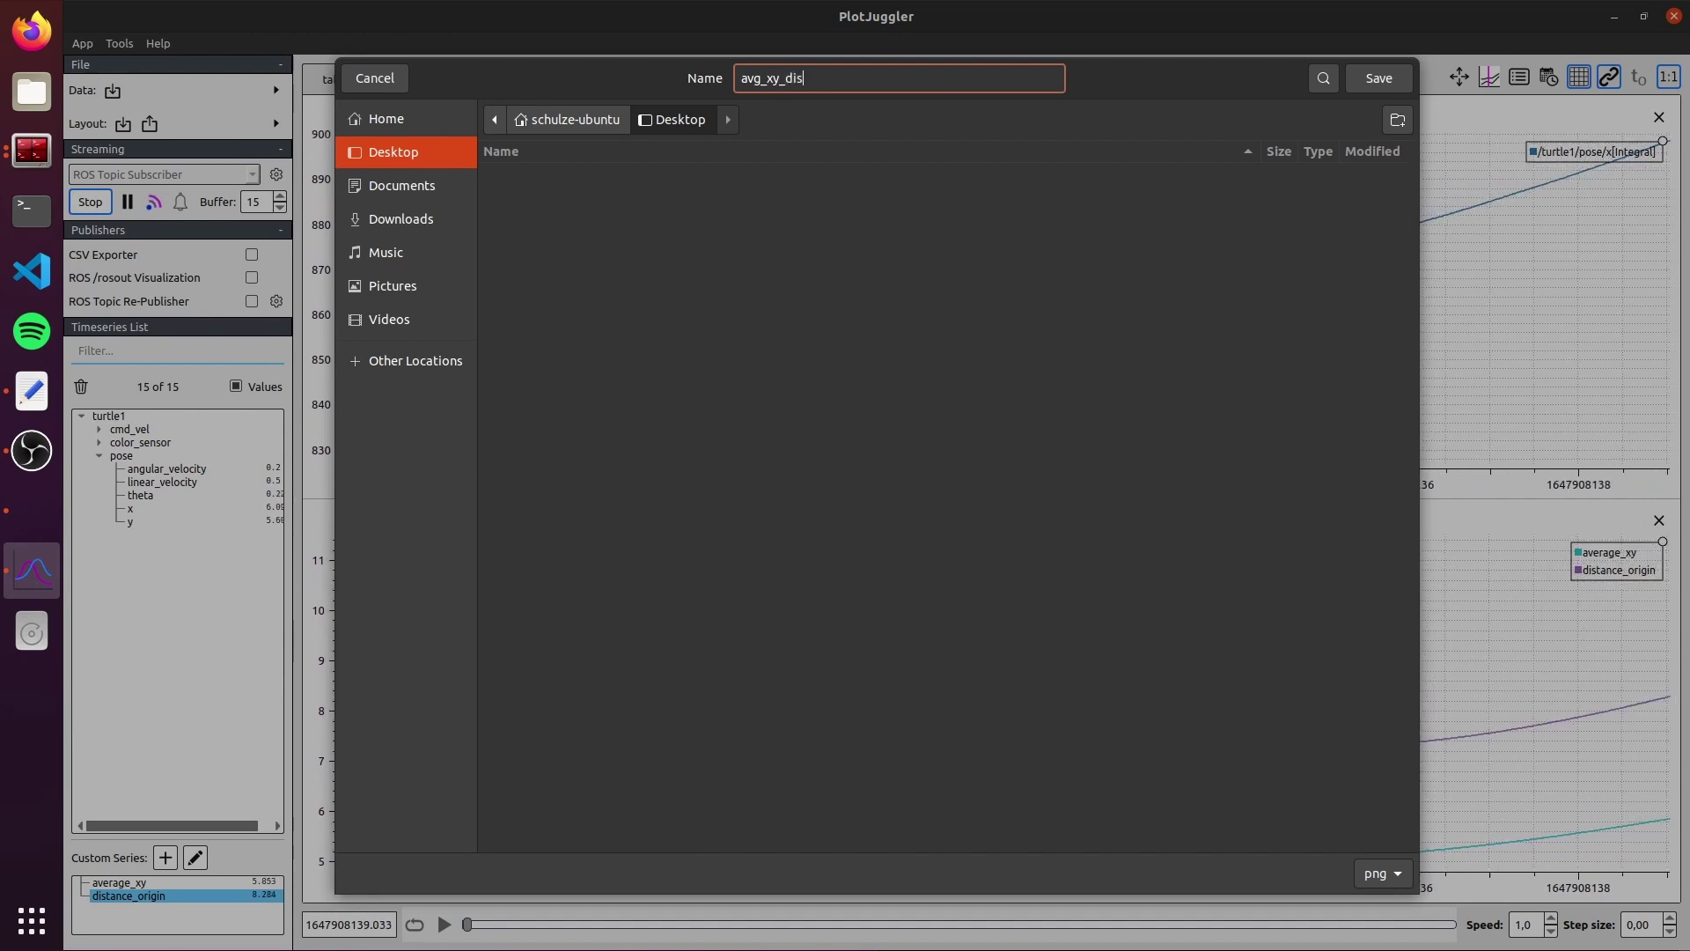
type("_xy_dist")
key("Return")
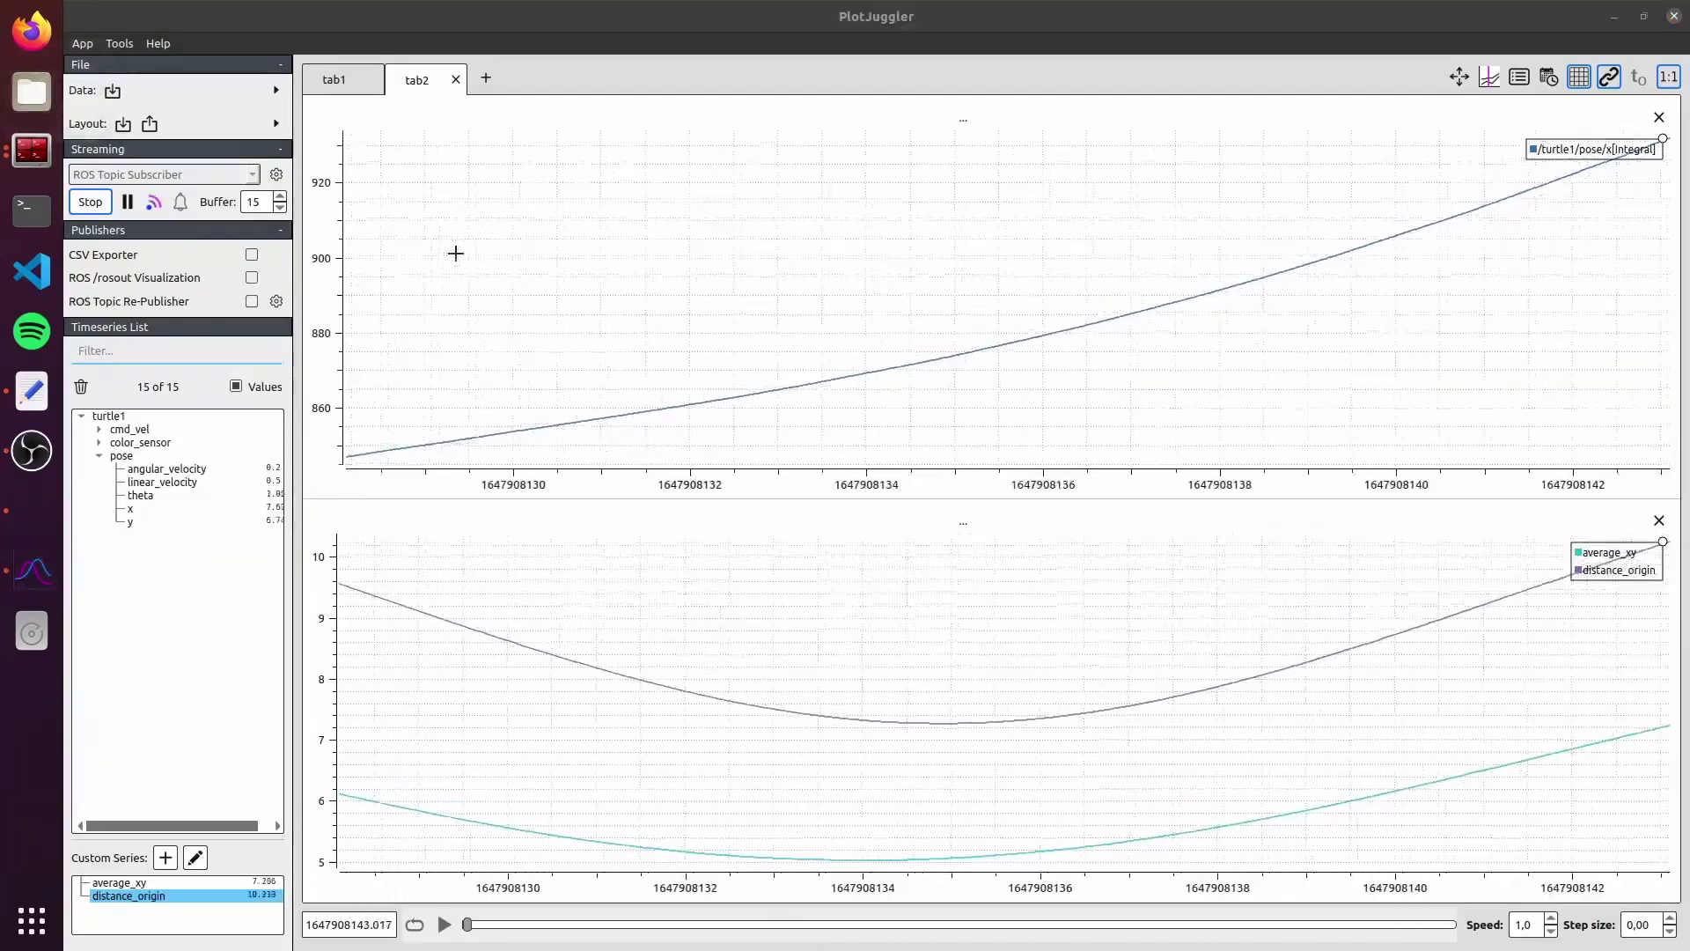
- View avg_xy_dist.png from the Desktop in Files, close the viewer, and return to PlotJuggler
key("super+e")
double_click(360, 193)
double_click(410, 118)
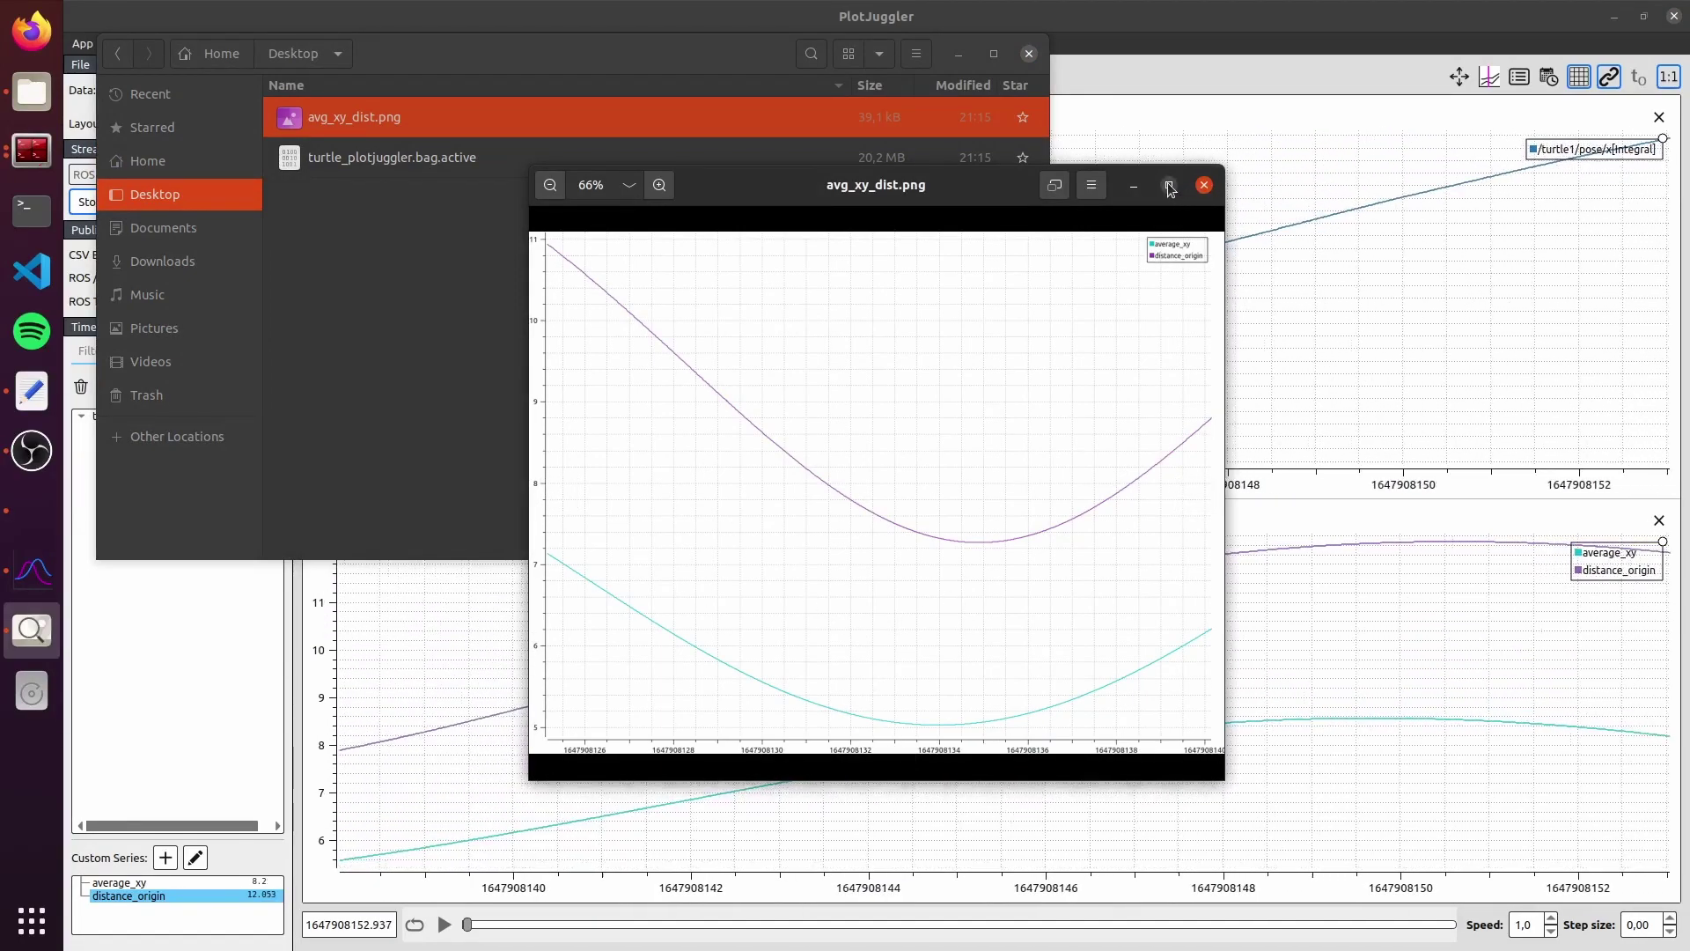
left_click(1204, 185)
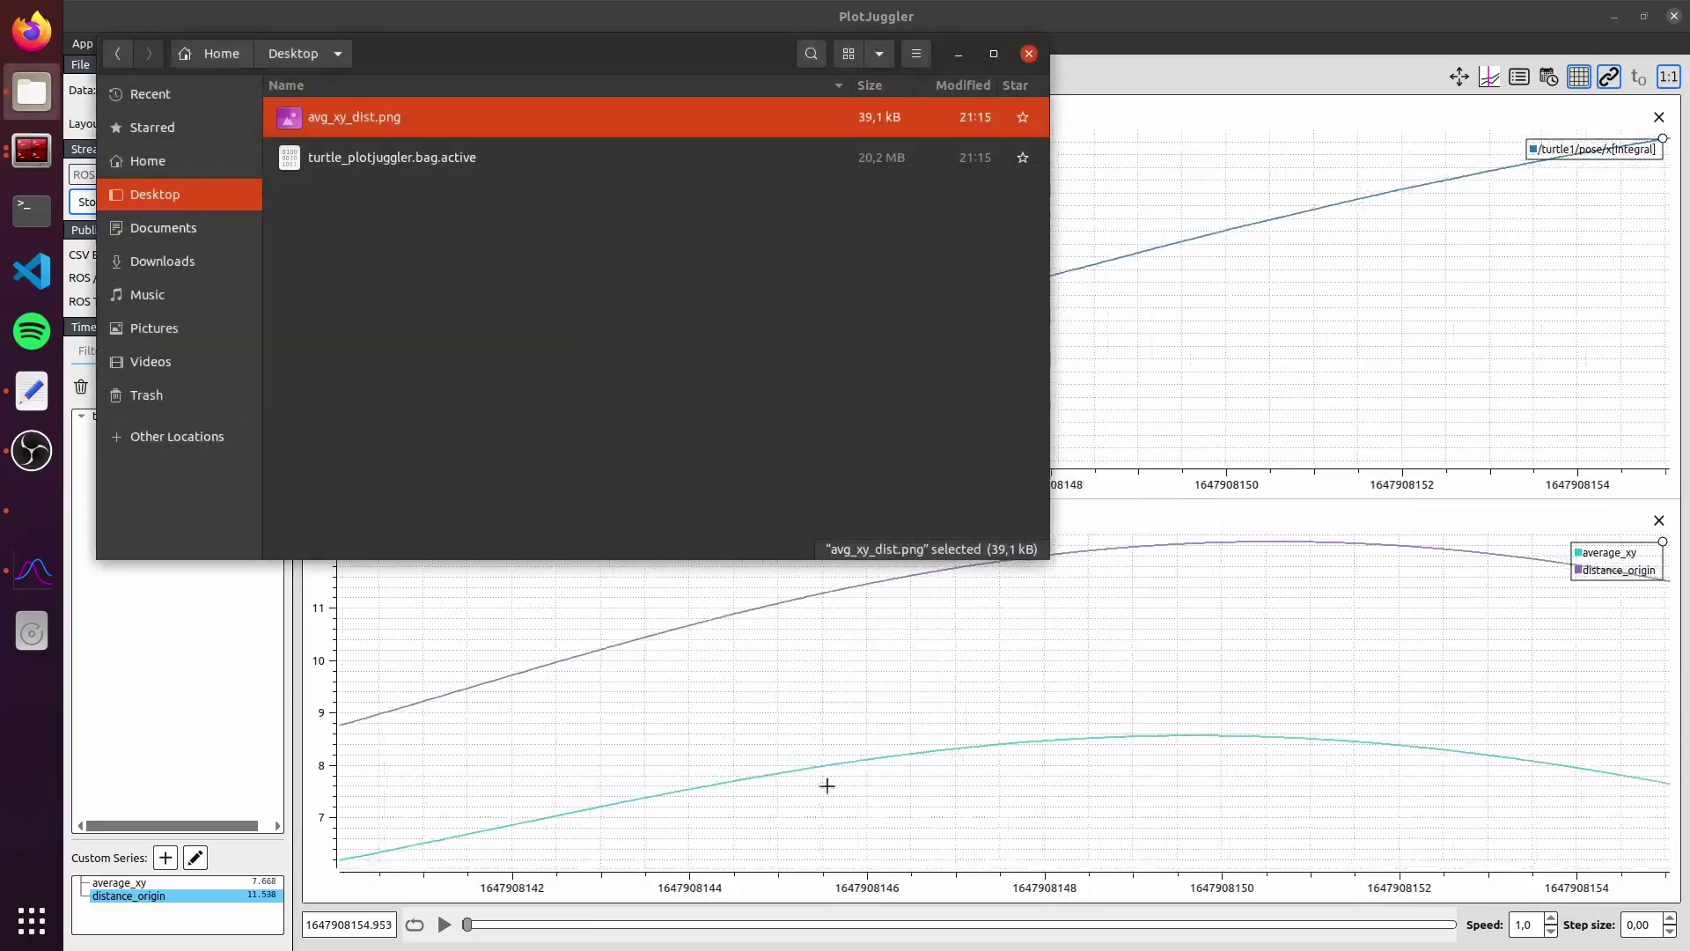
left_click(819, 736)
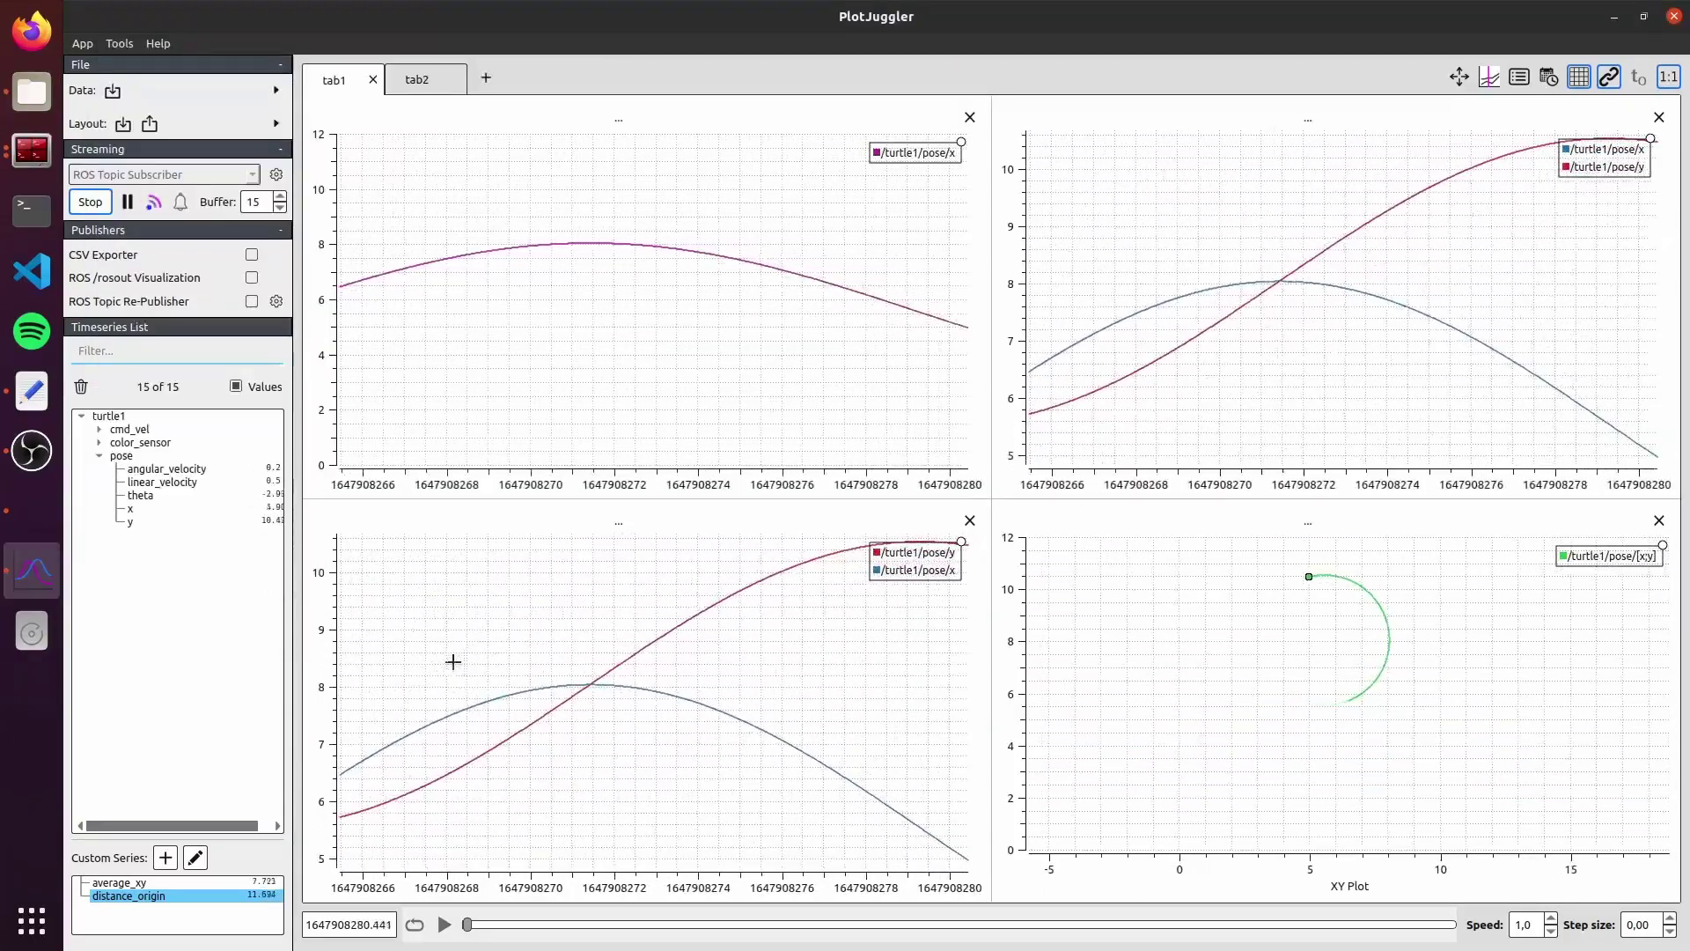
- Save the layout with data source and custom transformations as turtlesim_plotjuggler on the Desktop
left_click(152, 123)
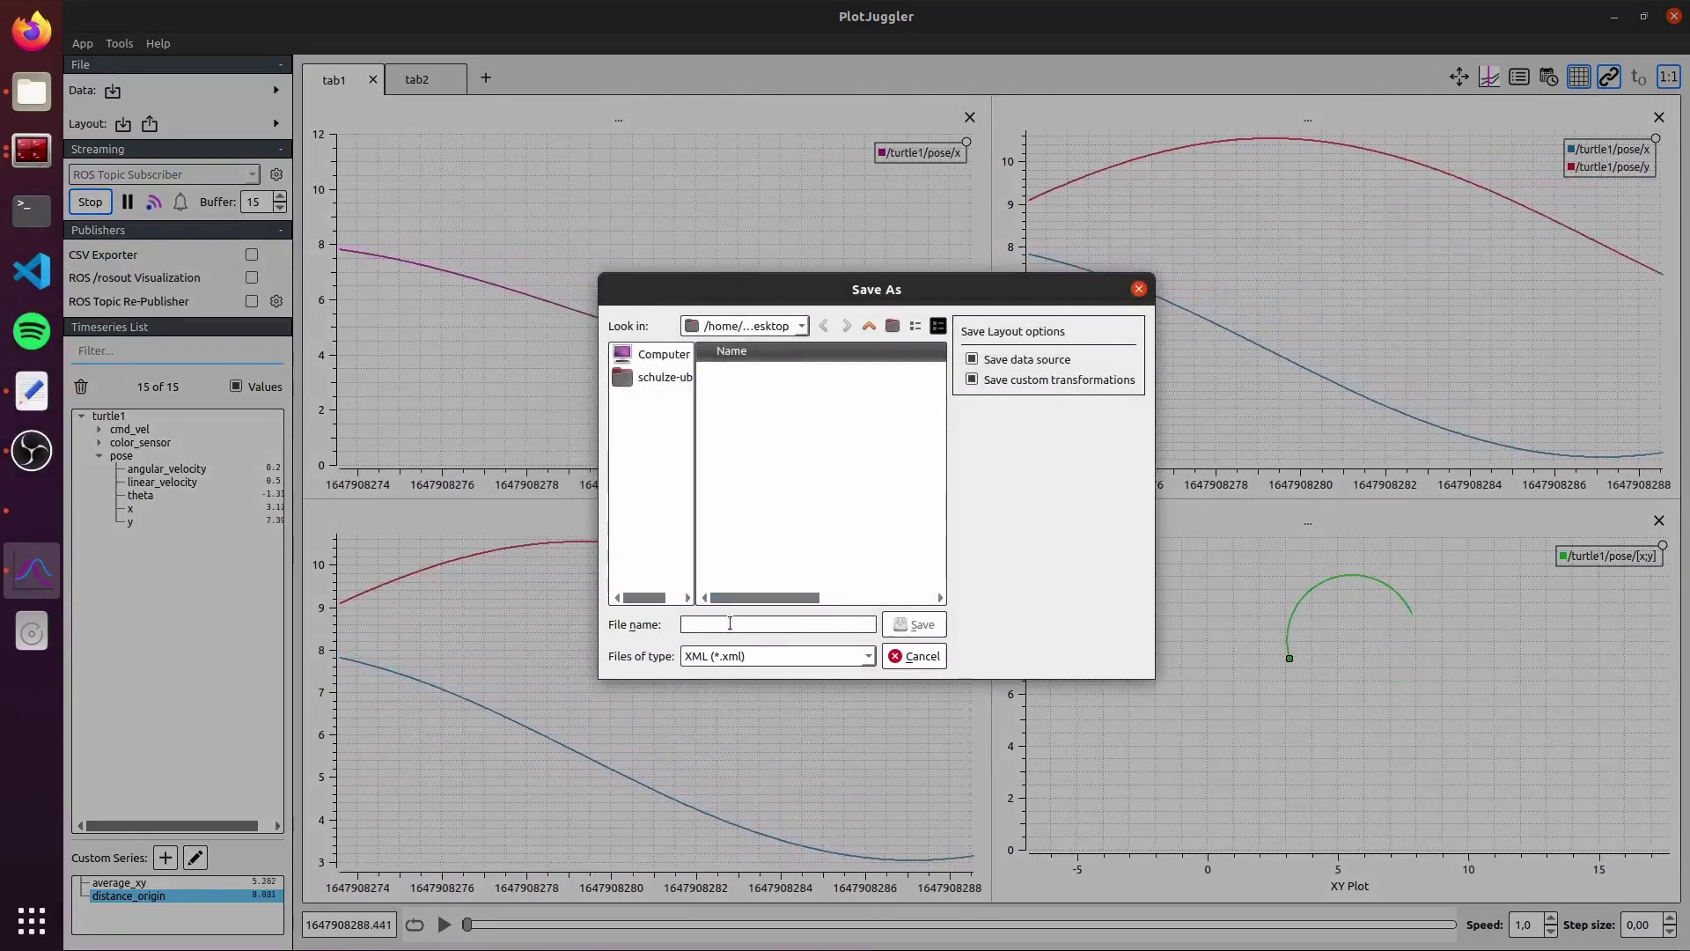
type("tur")
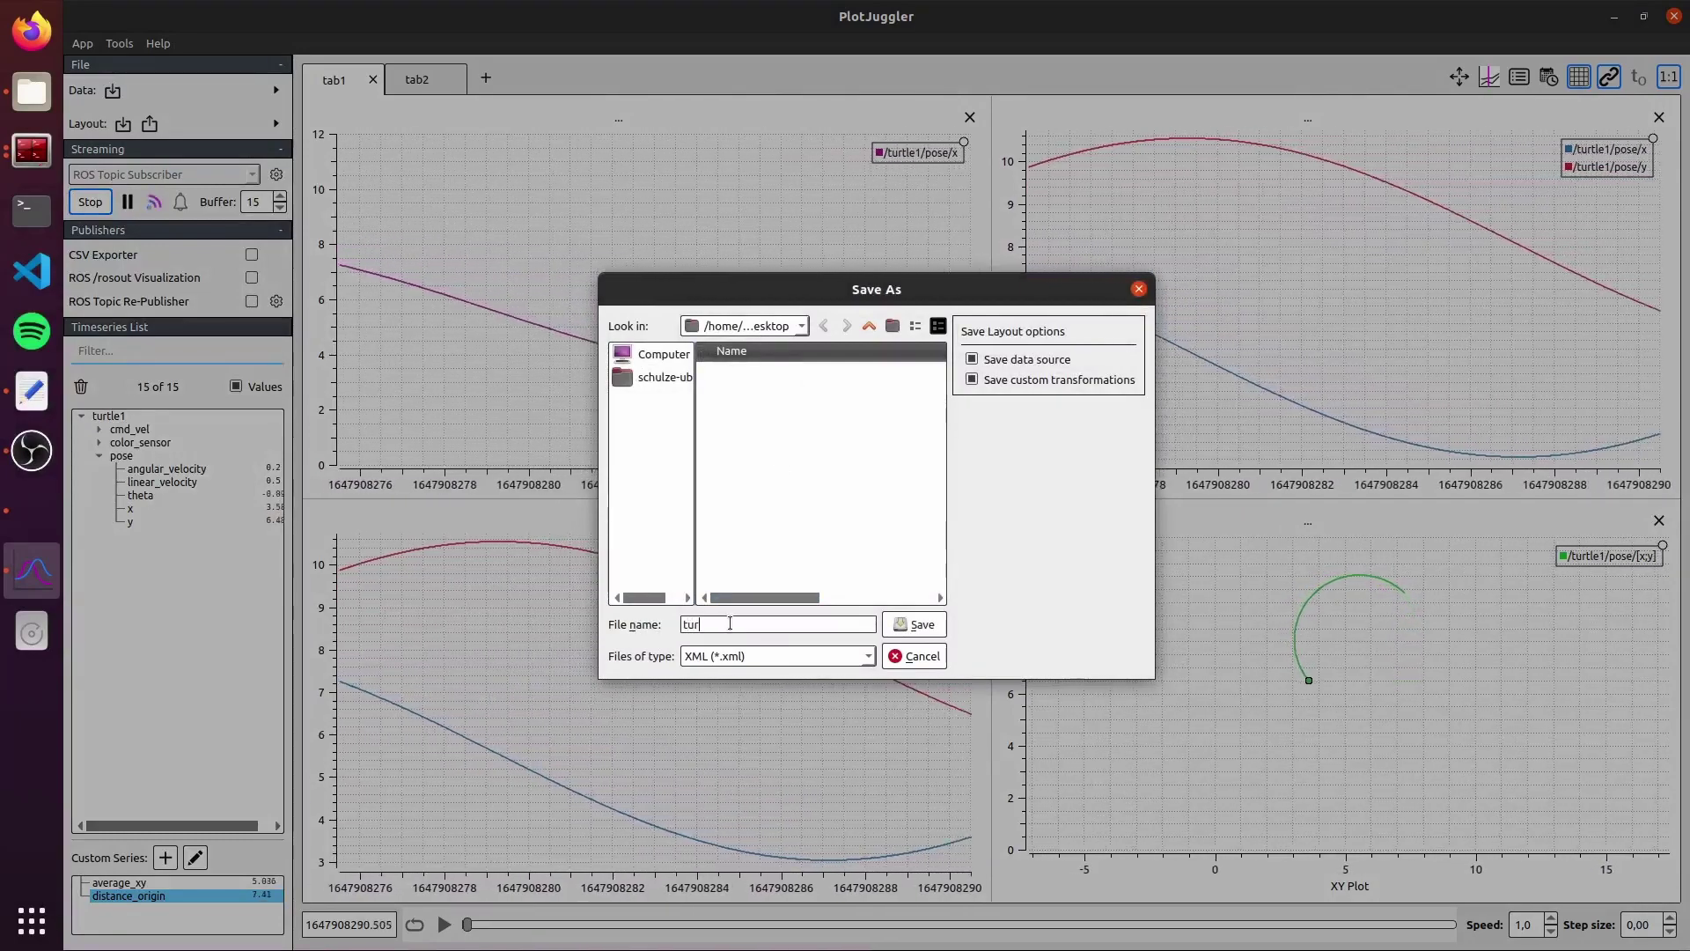
type("tlesim")
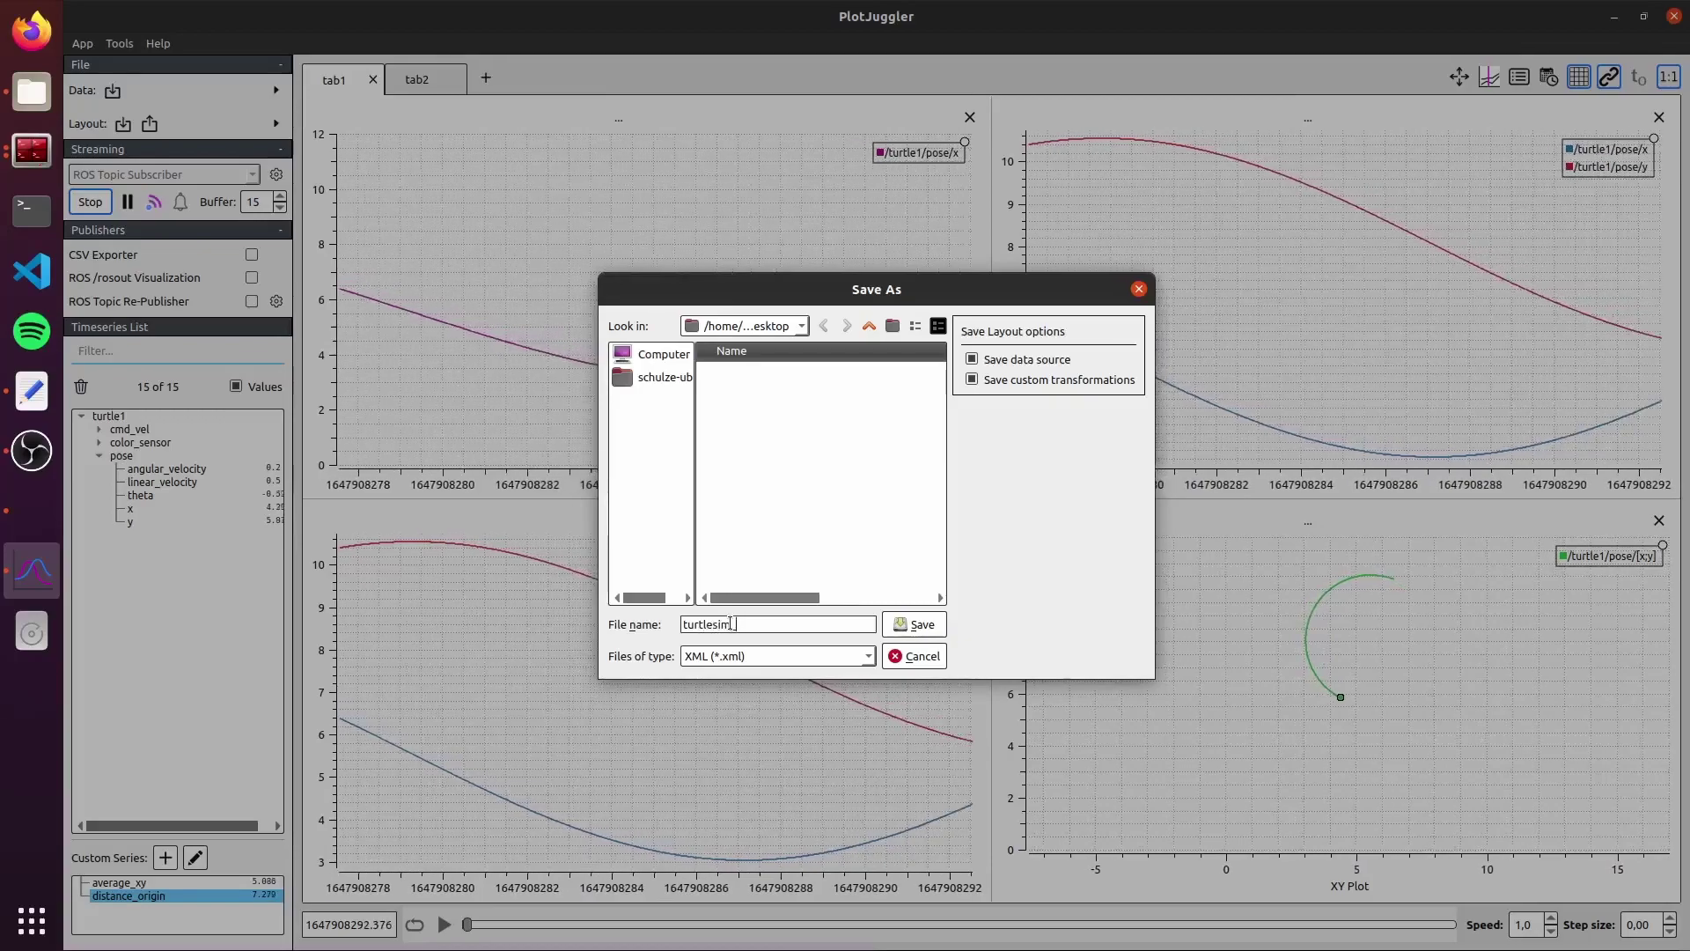
type("_plotjuggler")
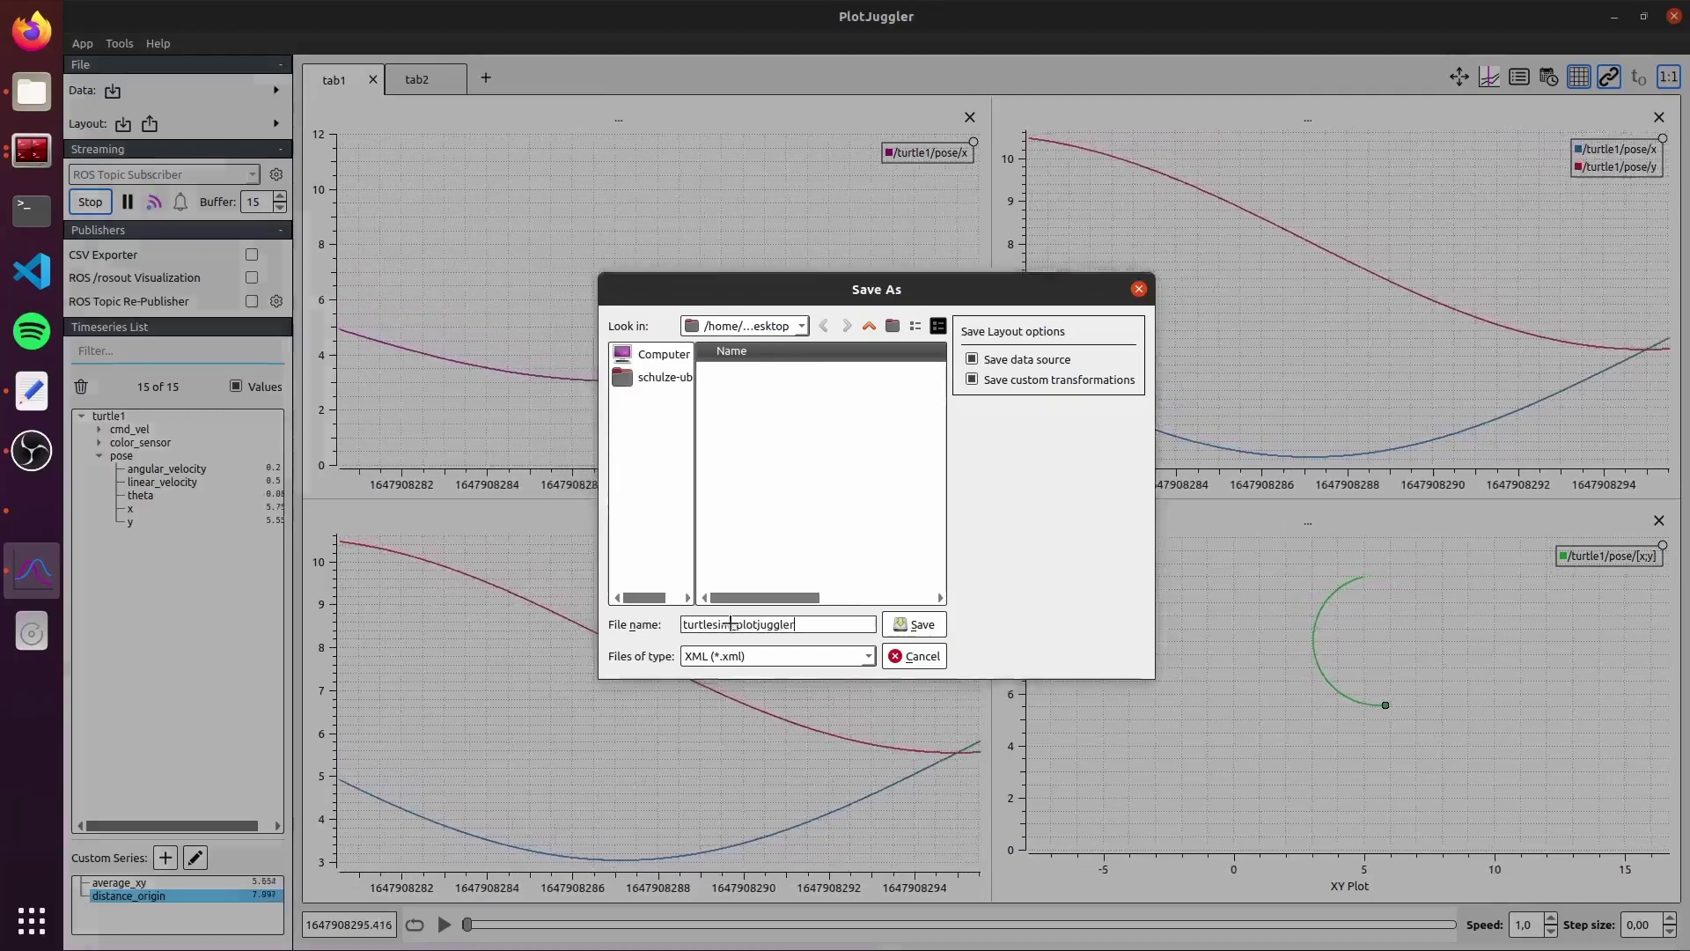
key("Return")
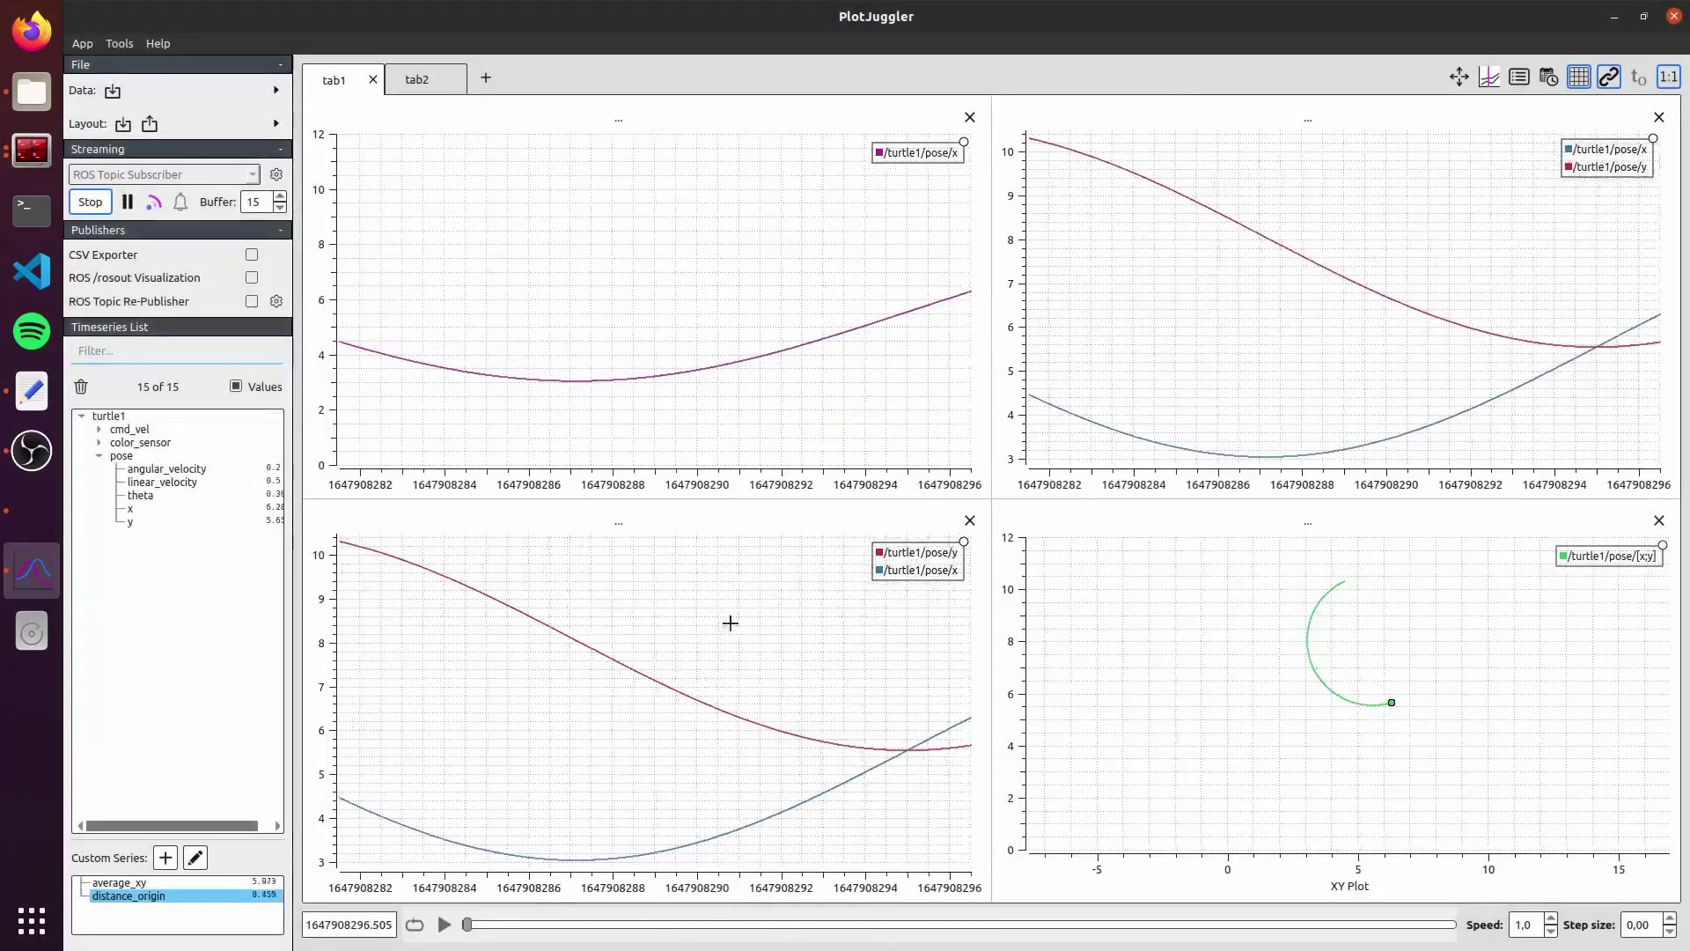
- Find turtlesim_plotjuggler.xml (6.6 kB) in the Desktop folder, then bring PlotJuggler back
left_click(32, 107)
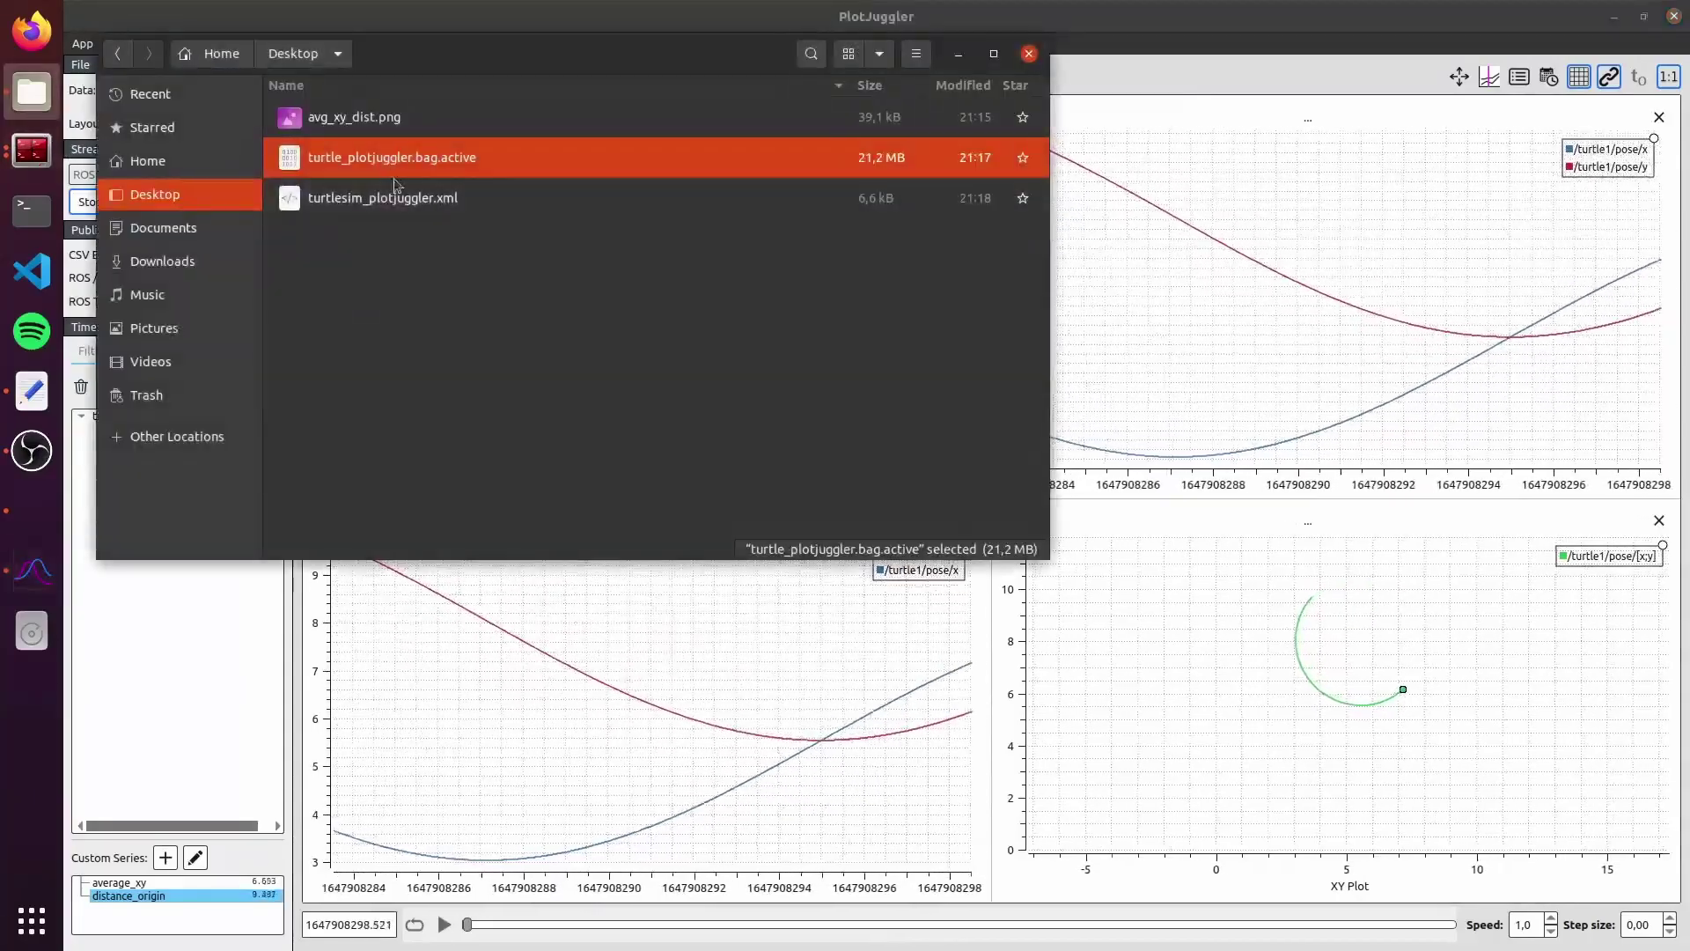
left_click(366, 206)
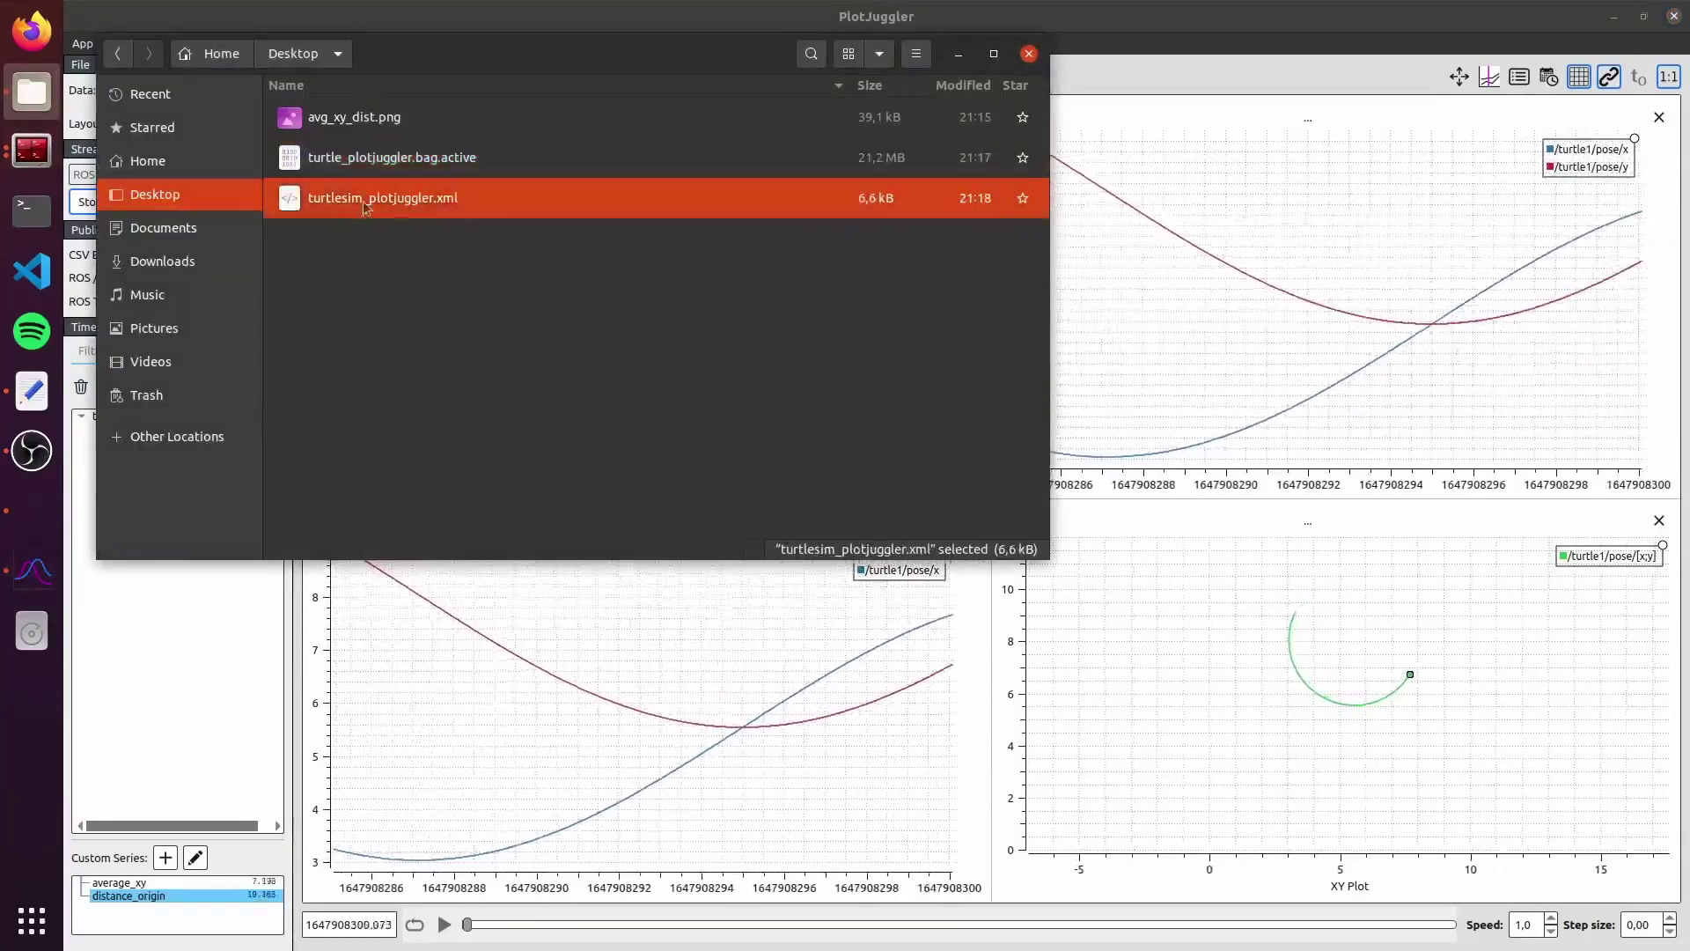
left_click(652, 638)
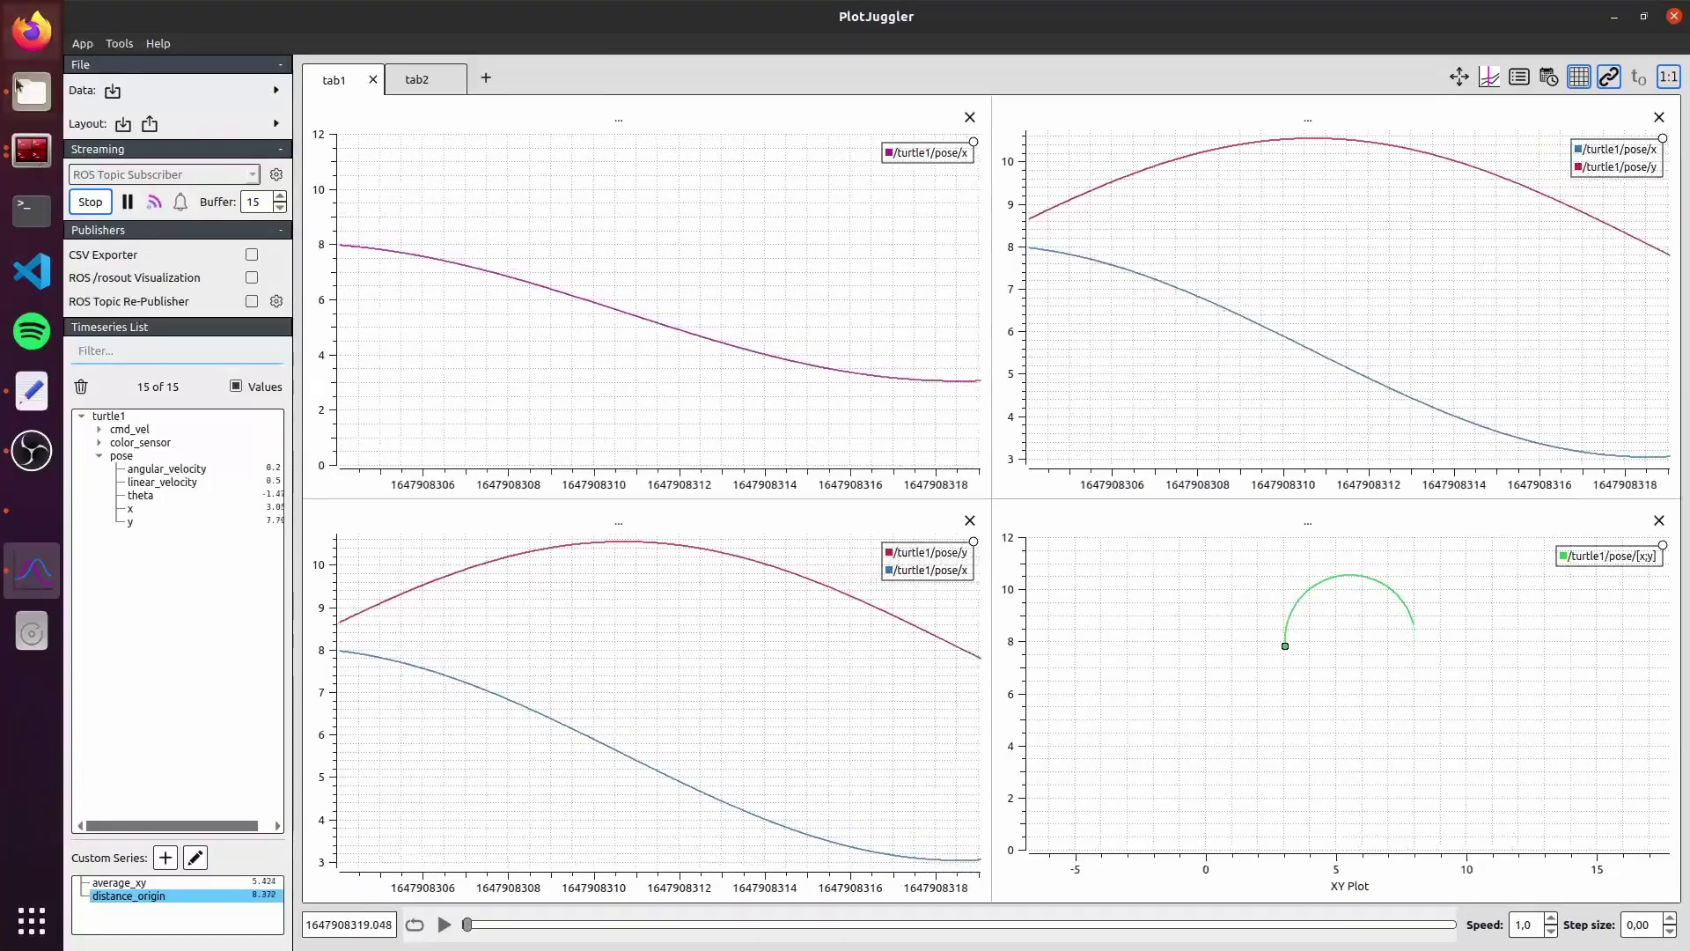
- Close PlotJuggler and stop the rosbag recording, velocity publisher and turtlesim with Ctrl+C
left_click(31, 148)
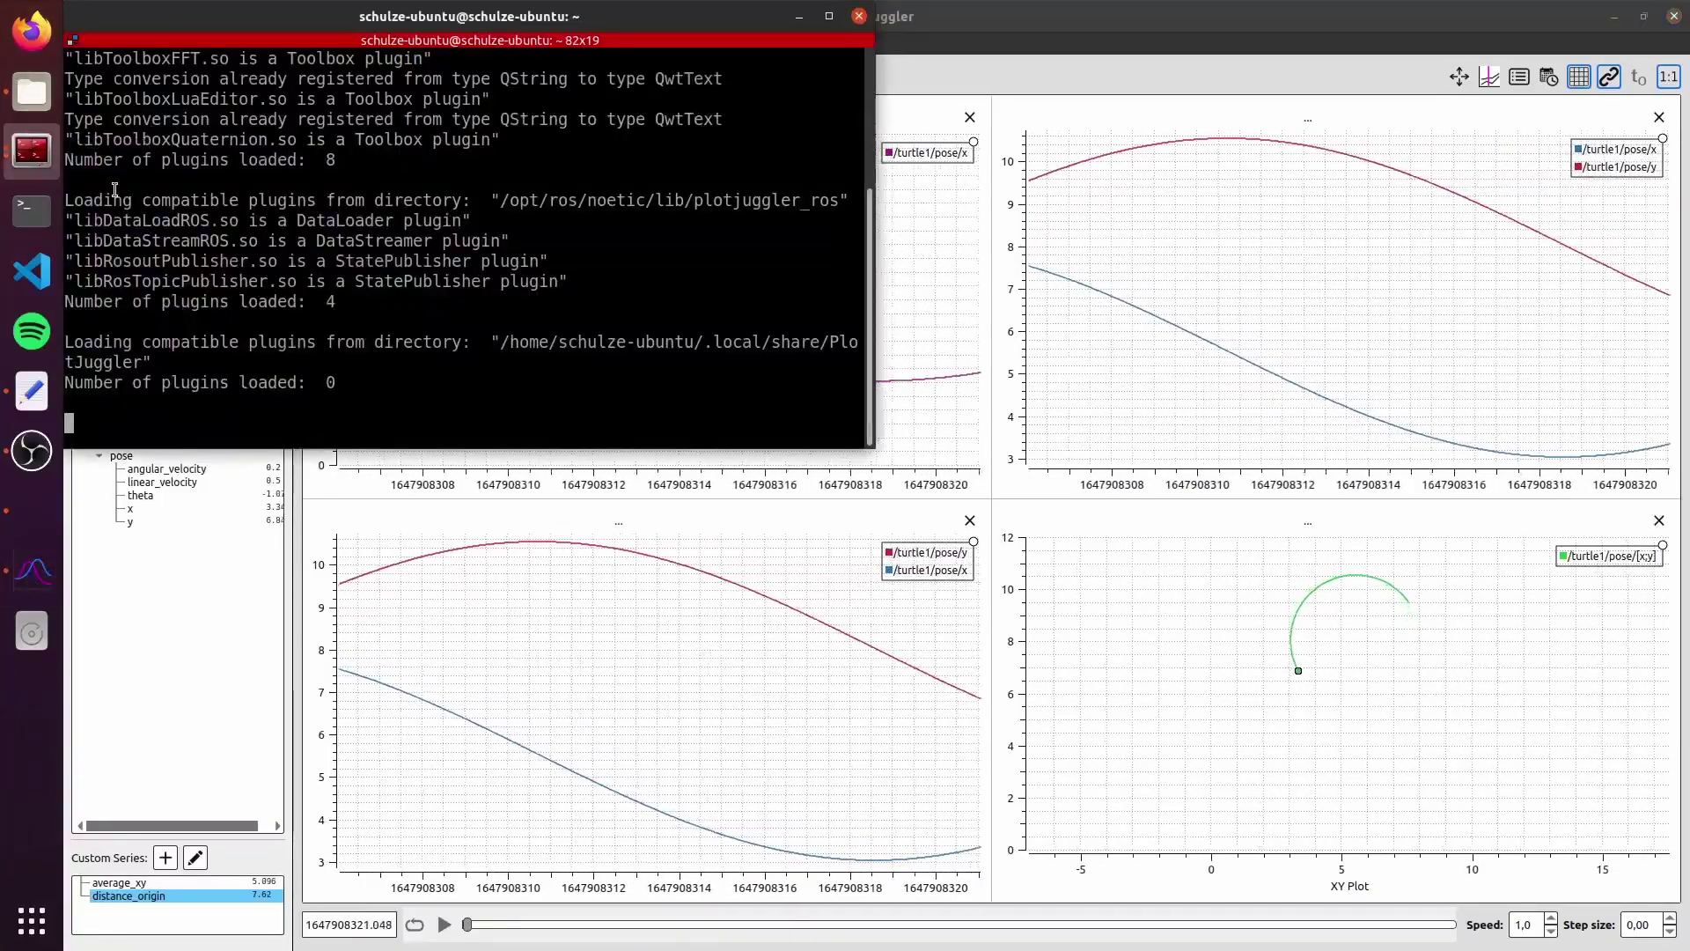
left_click(1380, 280)
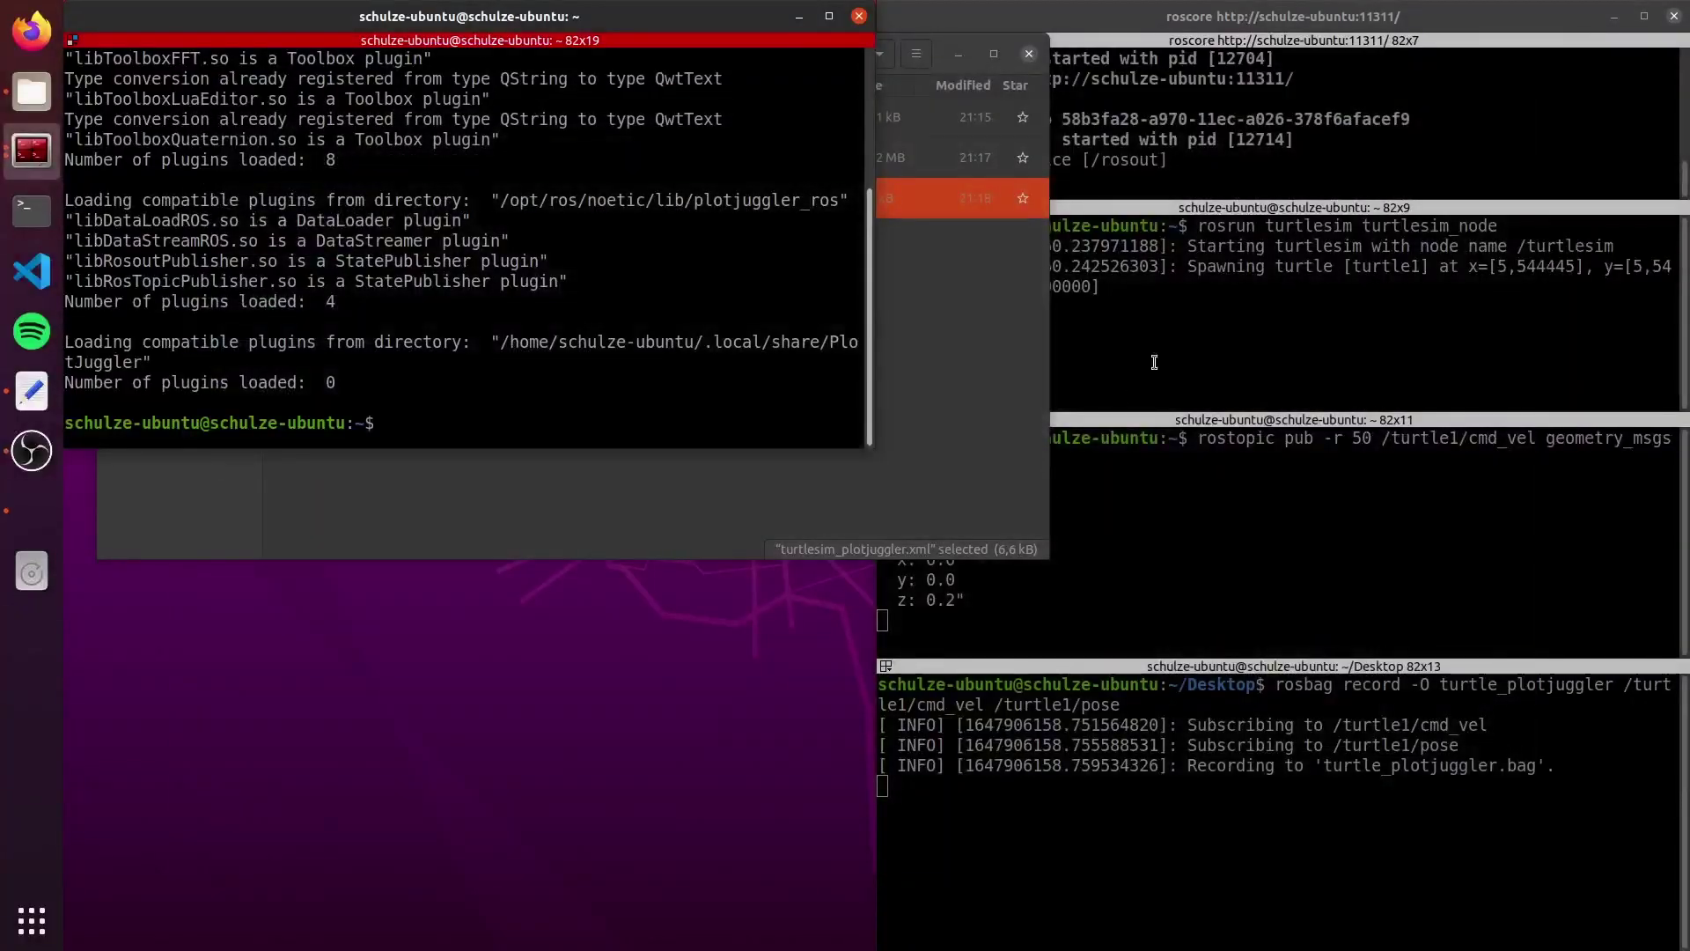
left_click(1175, 756)
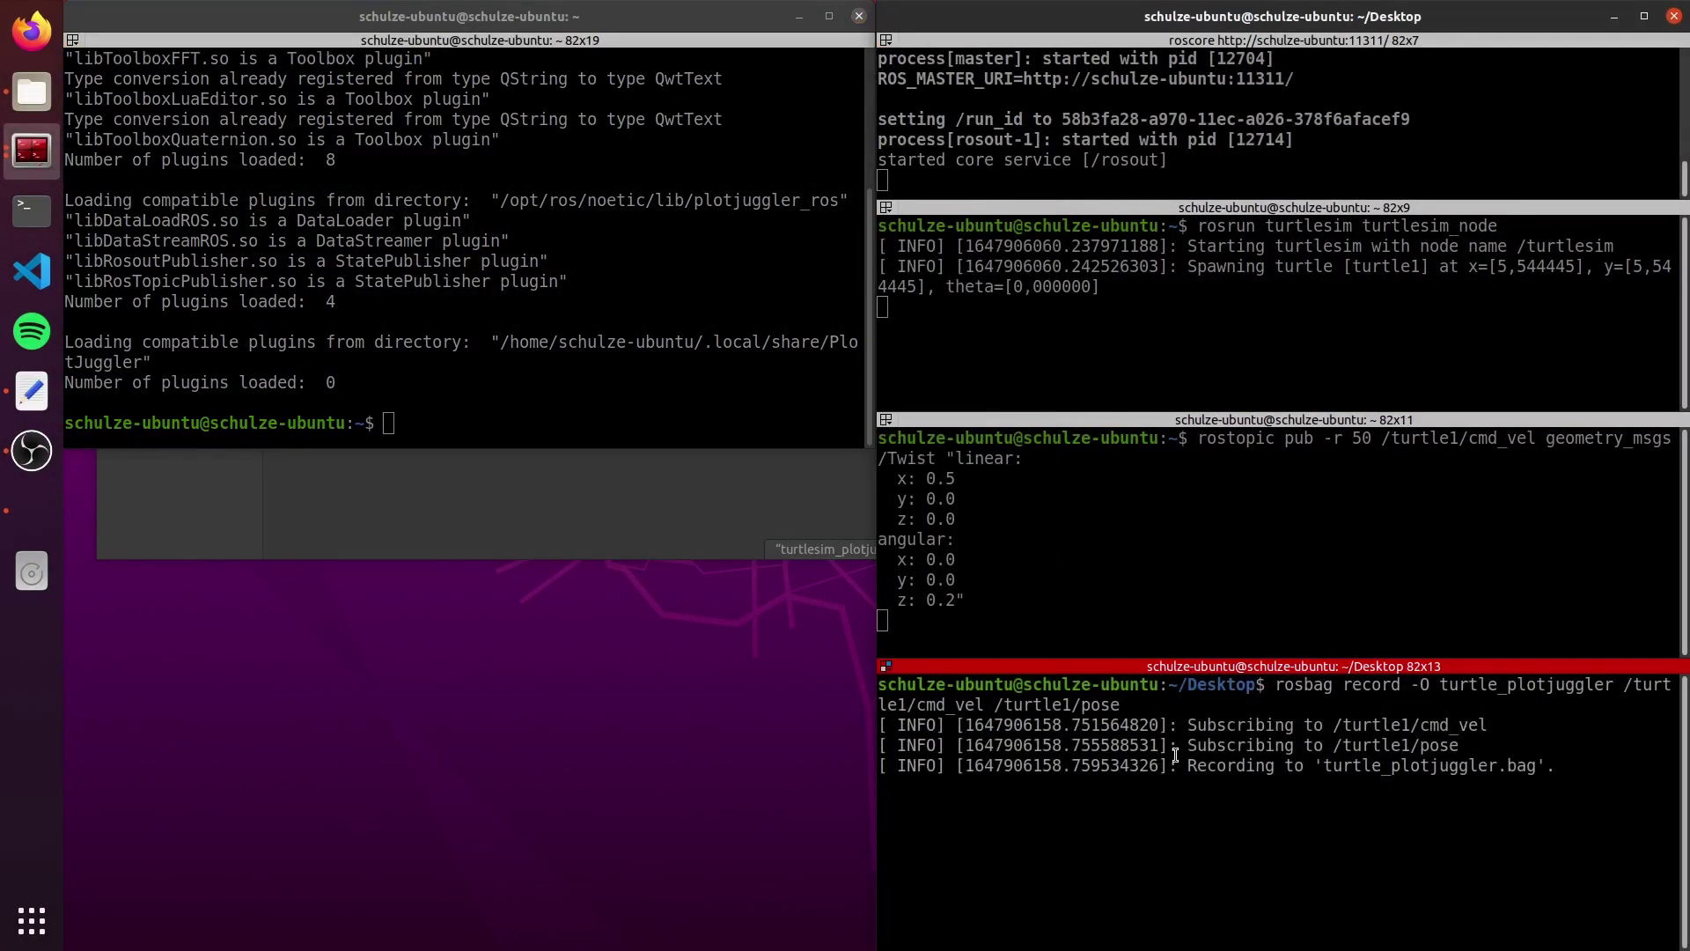
key("ctrl+c")
key("alt+Up")
key("ctrl+c")
key("alt+Up")
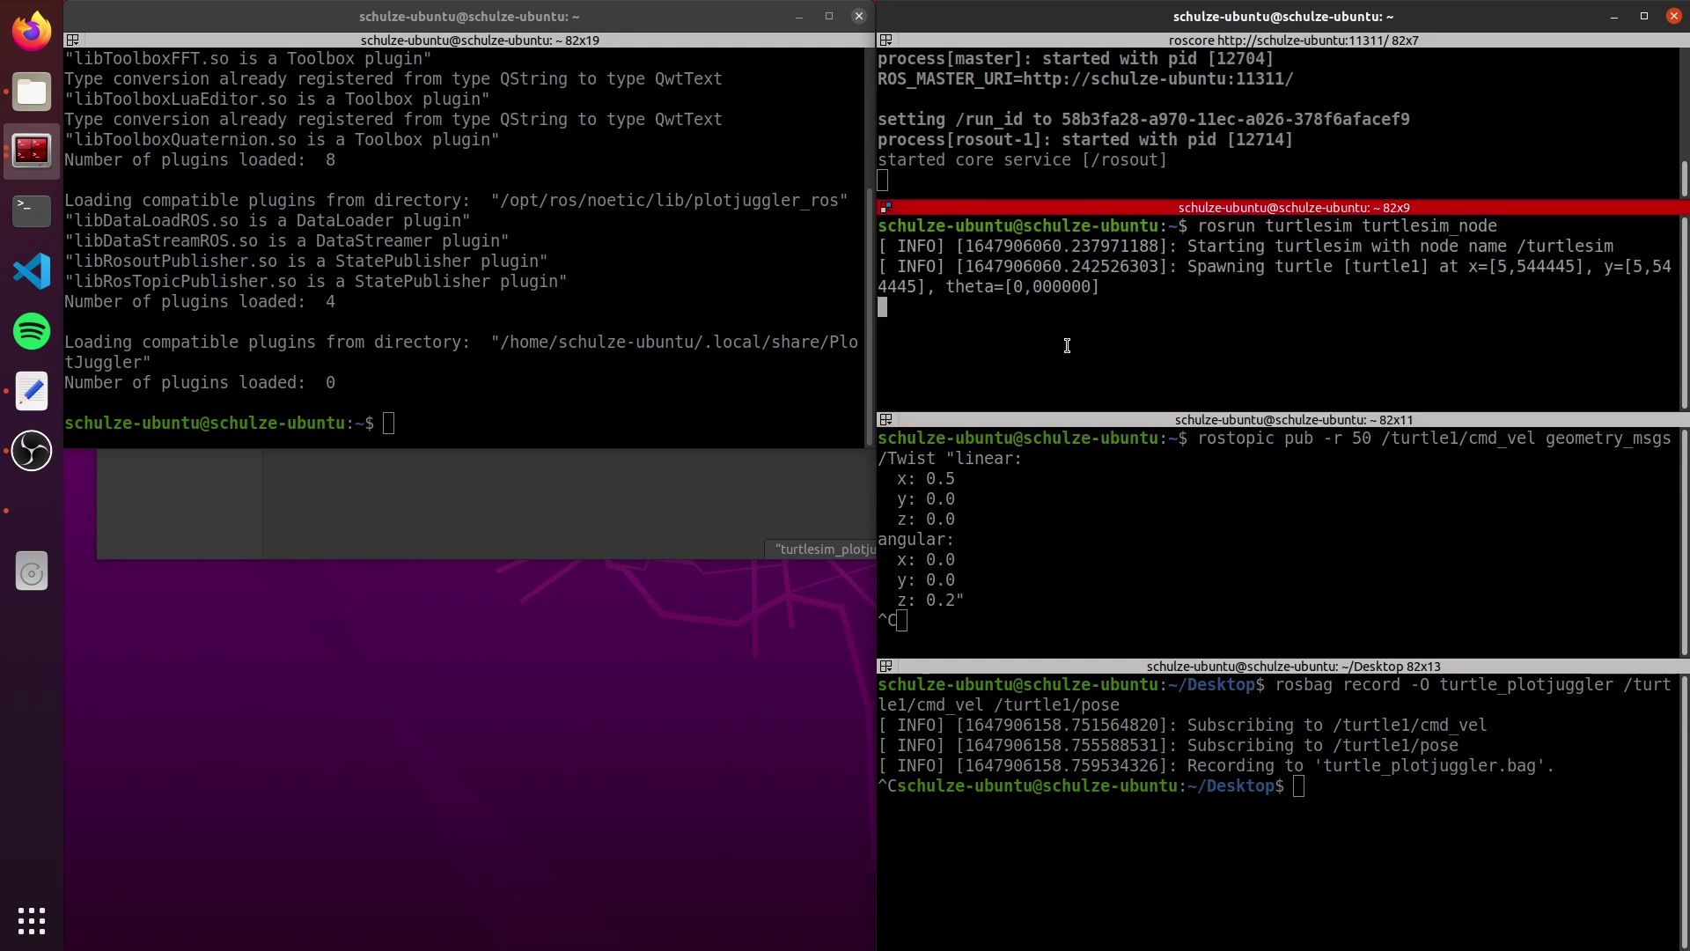
key("ctrl+c")
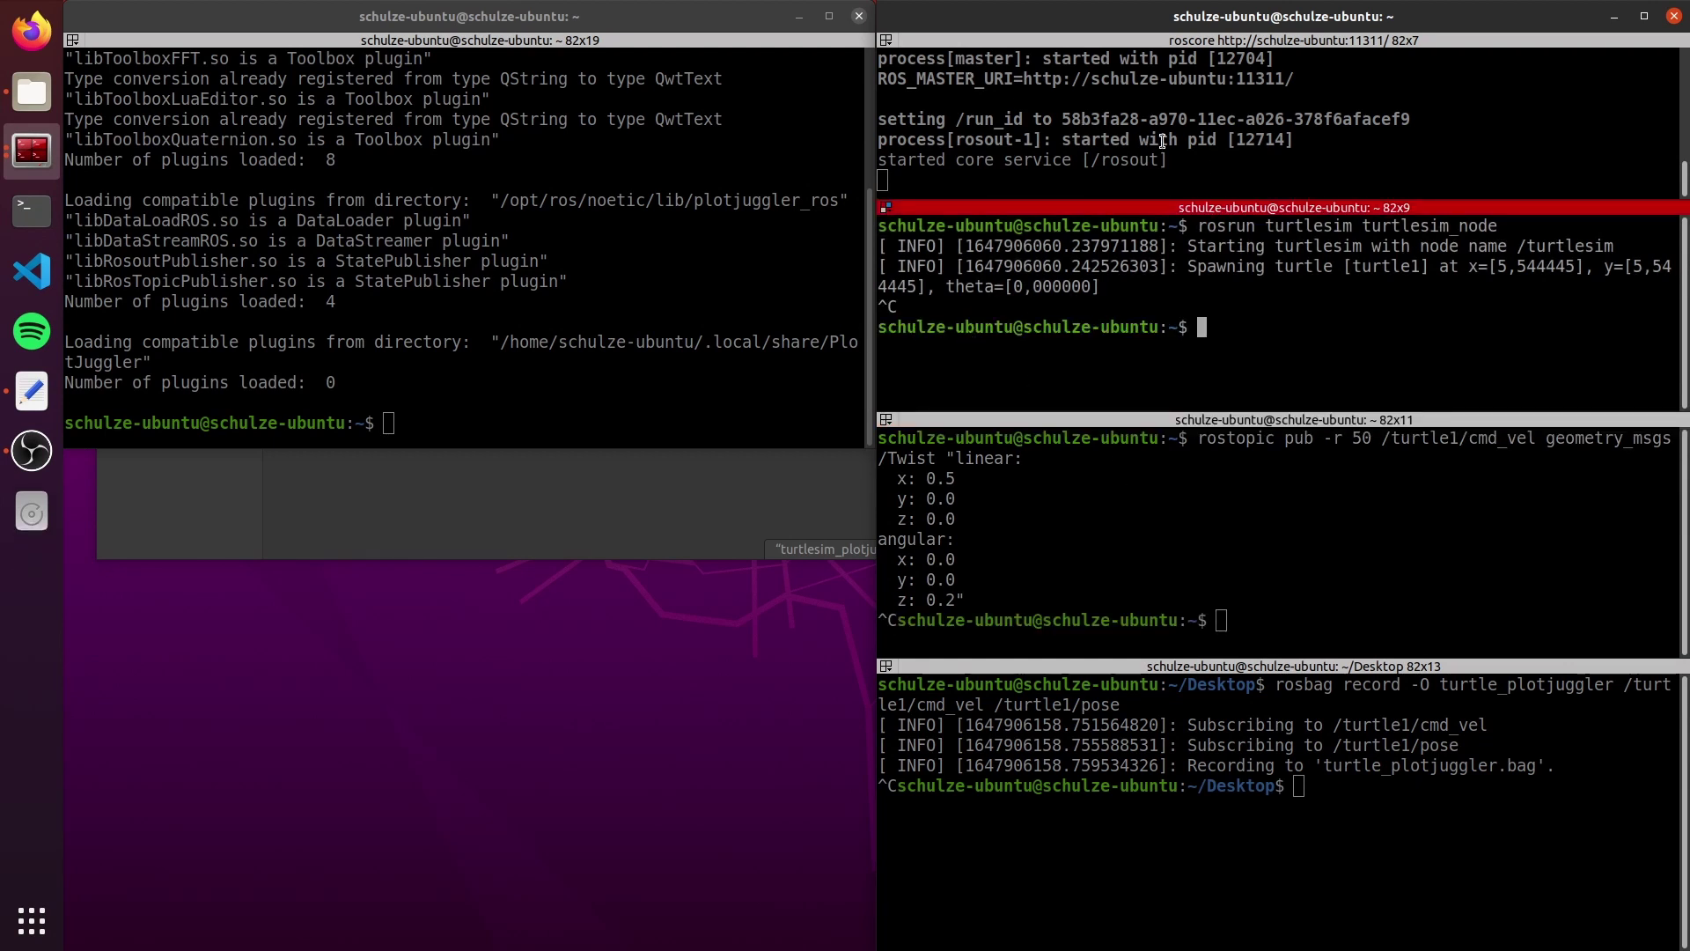
- Relaunch PlotJuggler with 'rosrun plotjuggler plotjuggler' in the left terminal
left_click(690, 240)
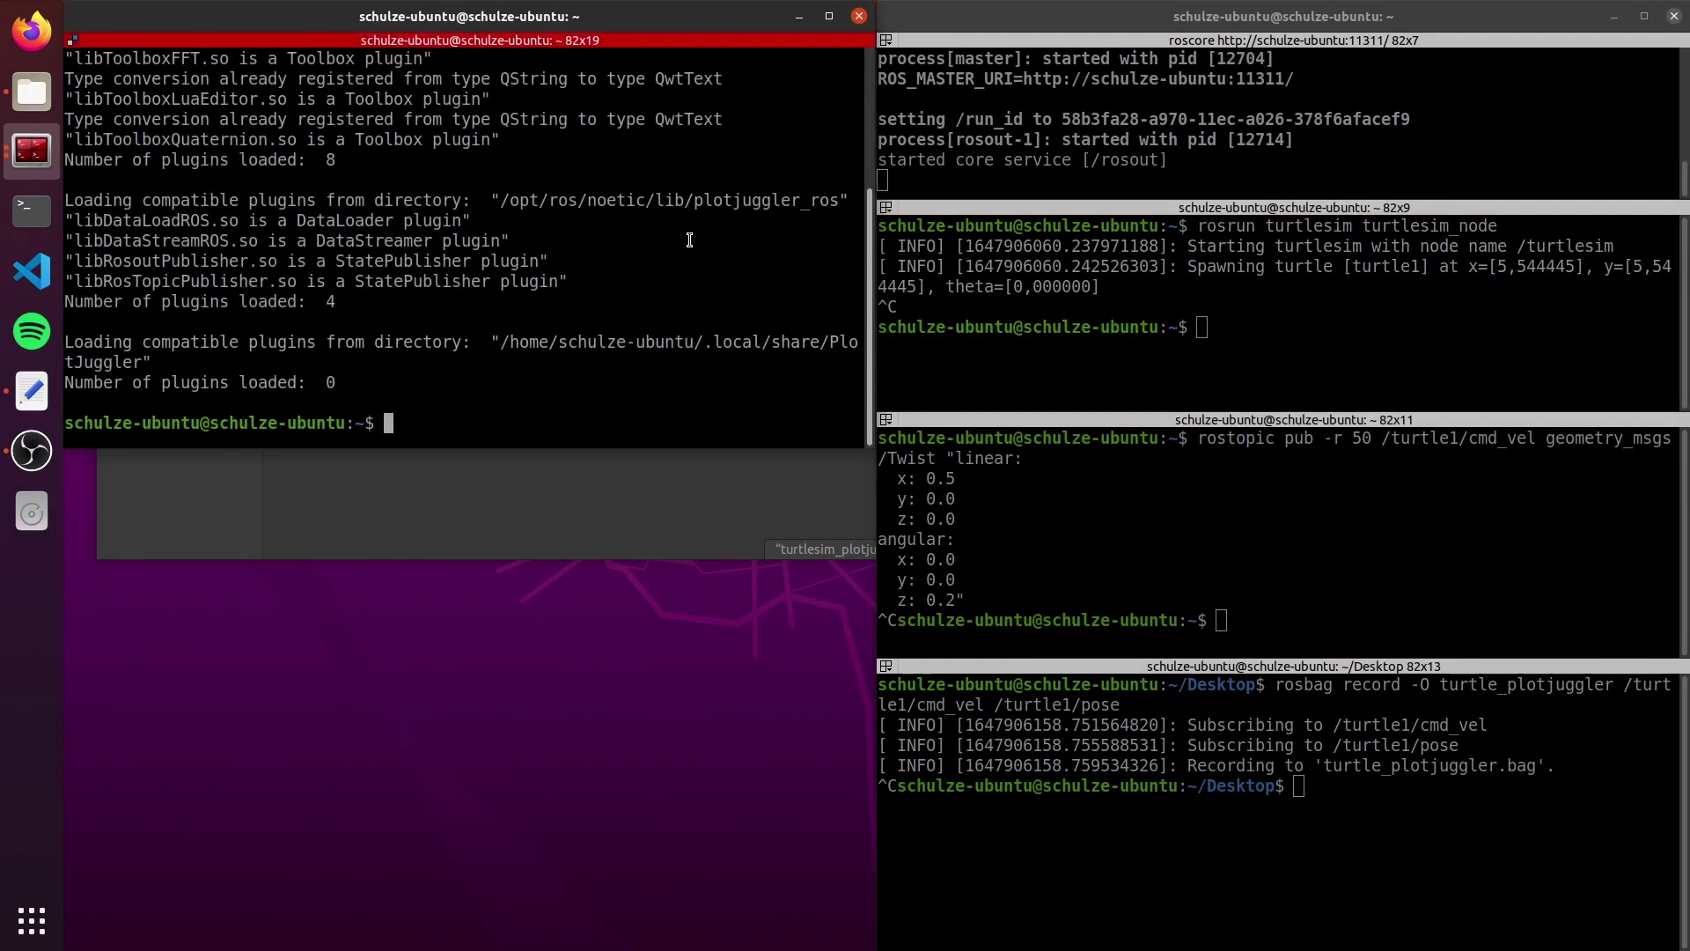
type("rosrun plotjuggler plotjuggler")
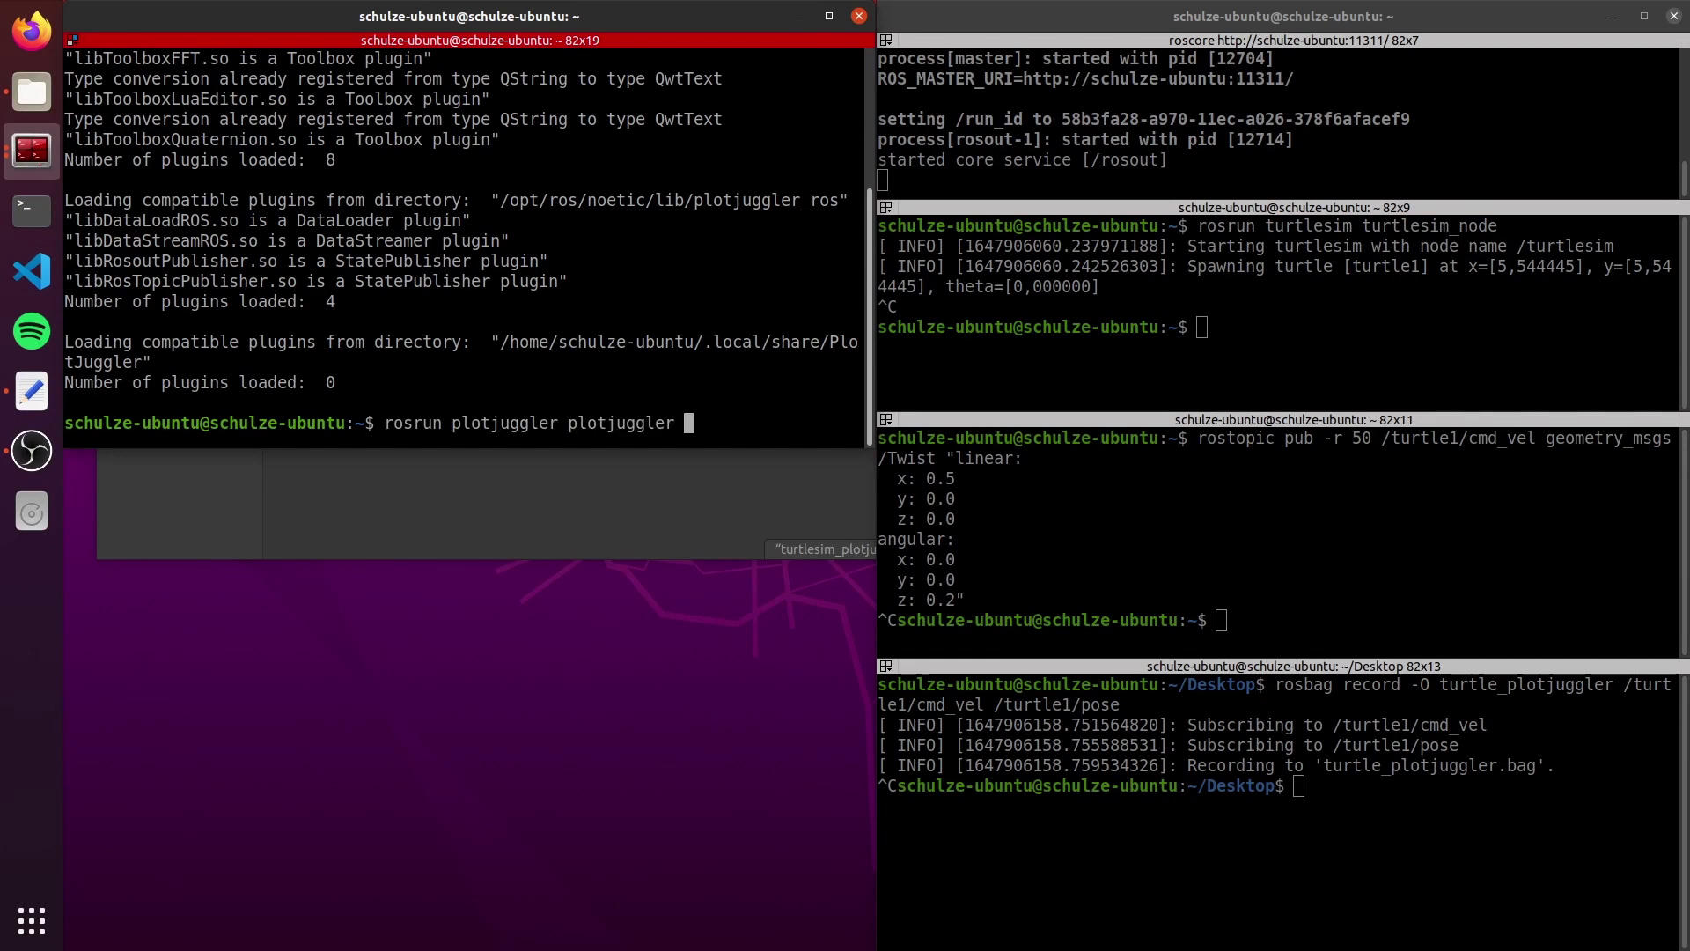
key("Return")
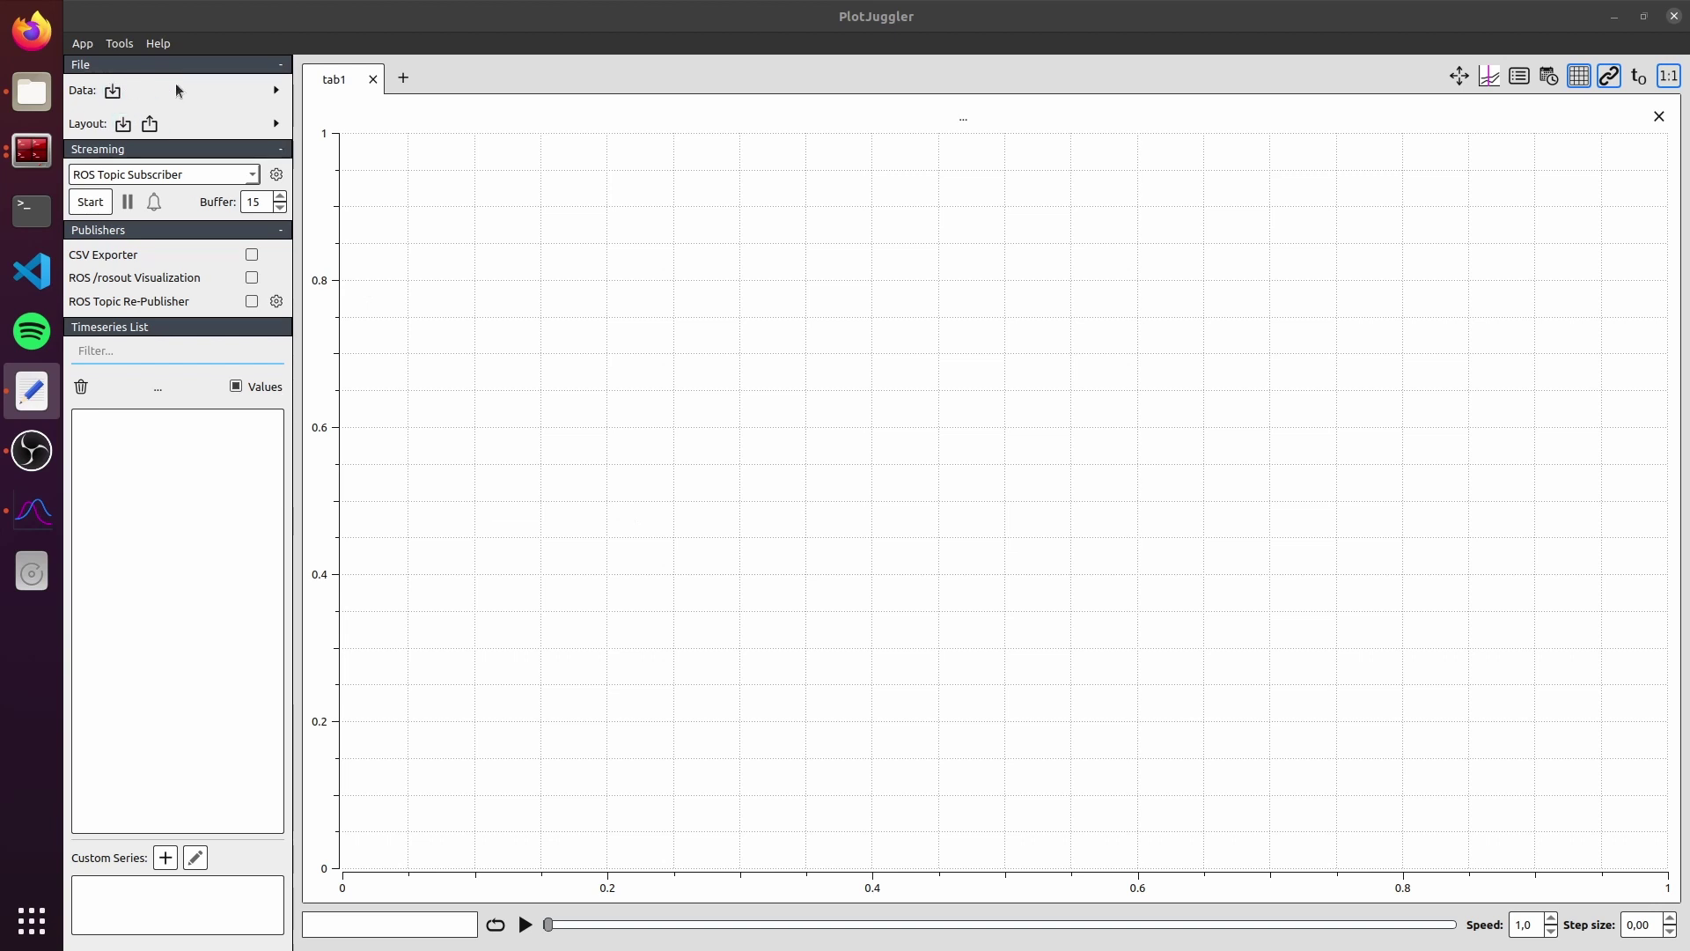
- Load turtle_plotjuggler.bag from the Desktop with both /turtle1/cmd_vel and /turtle1/pose topics
left_click(112, 92)
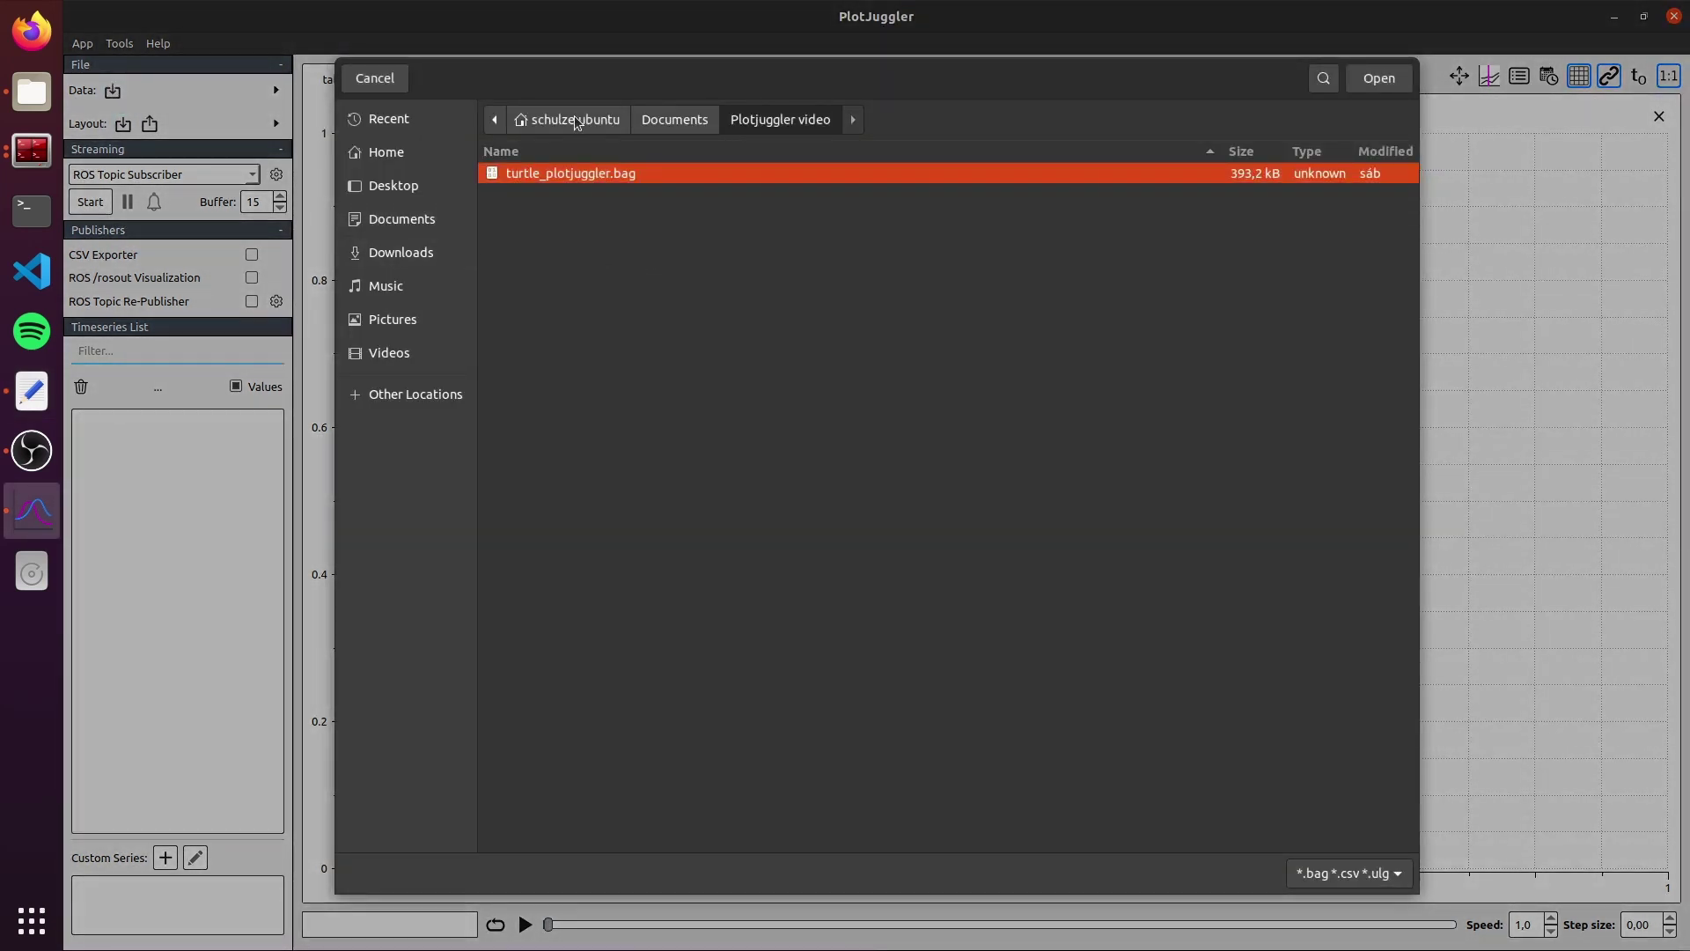
left_click(576, 120)
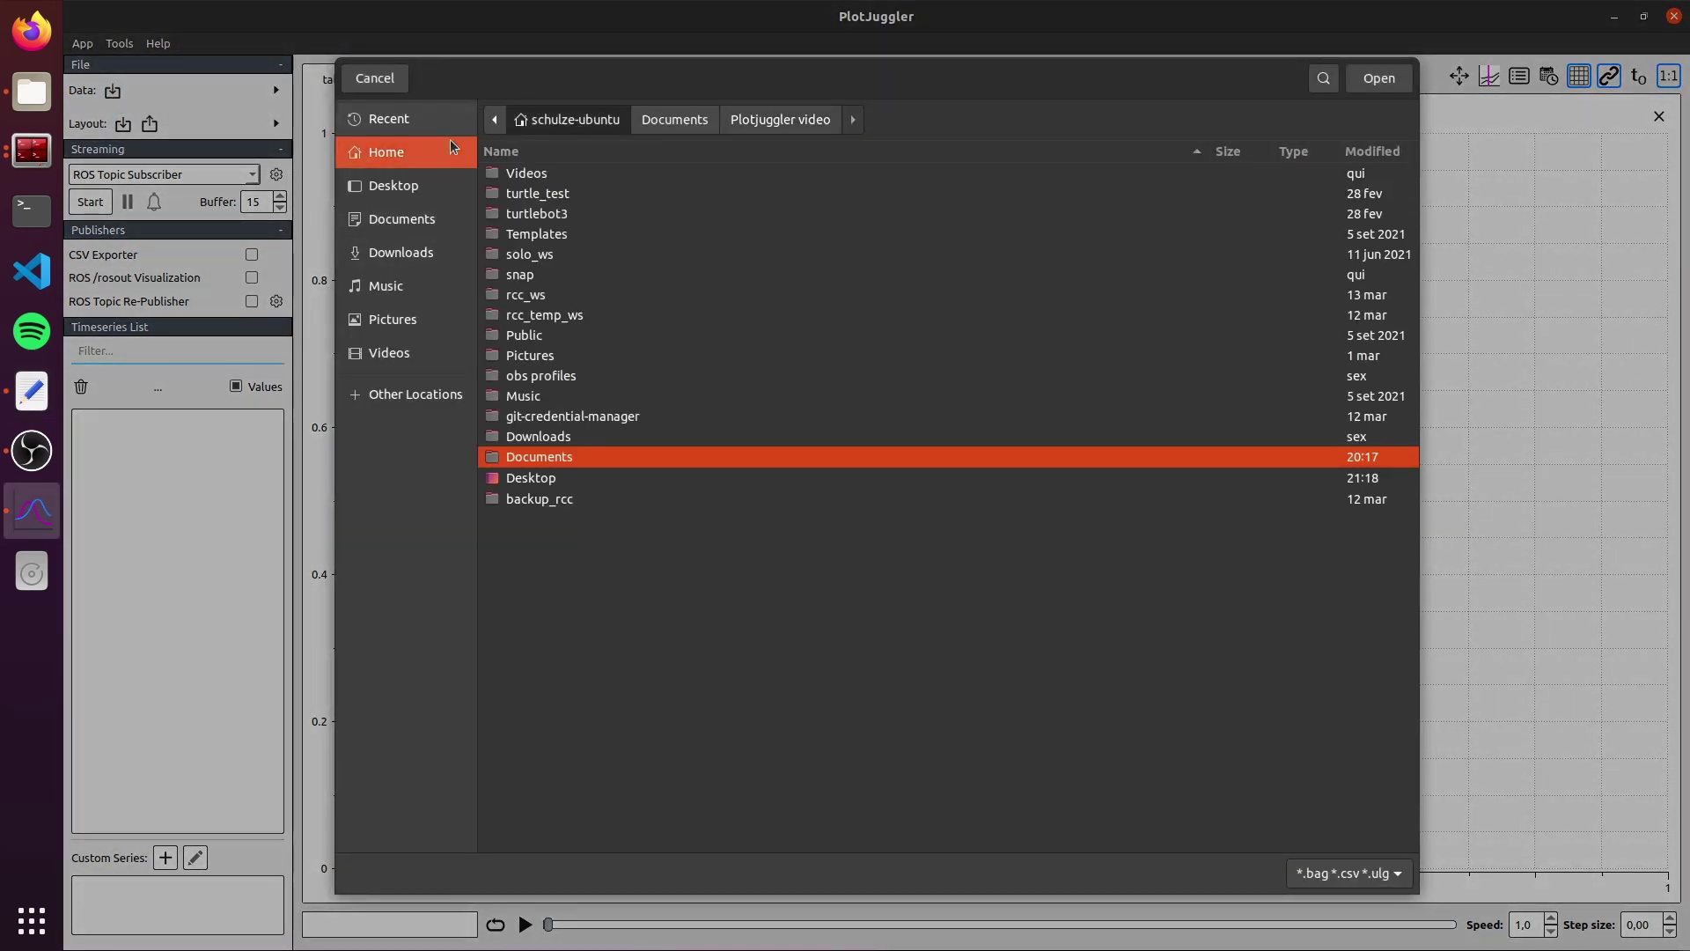
left_click(374, 78)
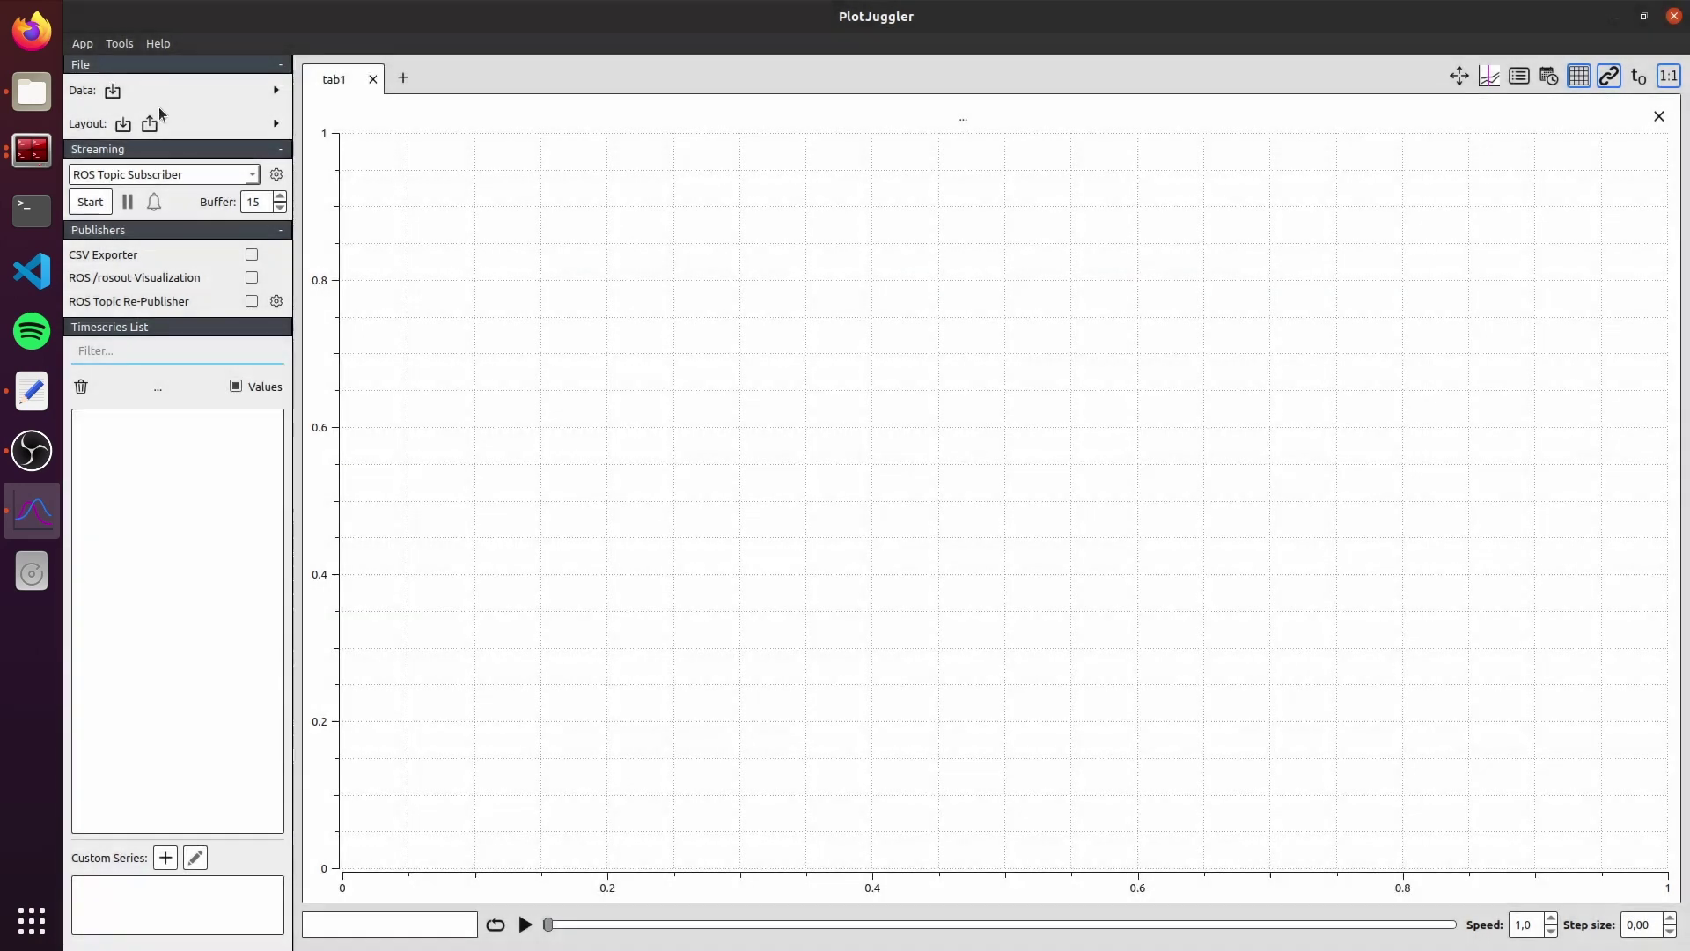
left_click(112, 91)
left_click(575, 120)
left_click(397, 185)
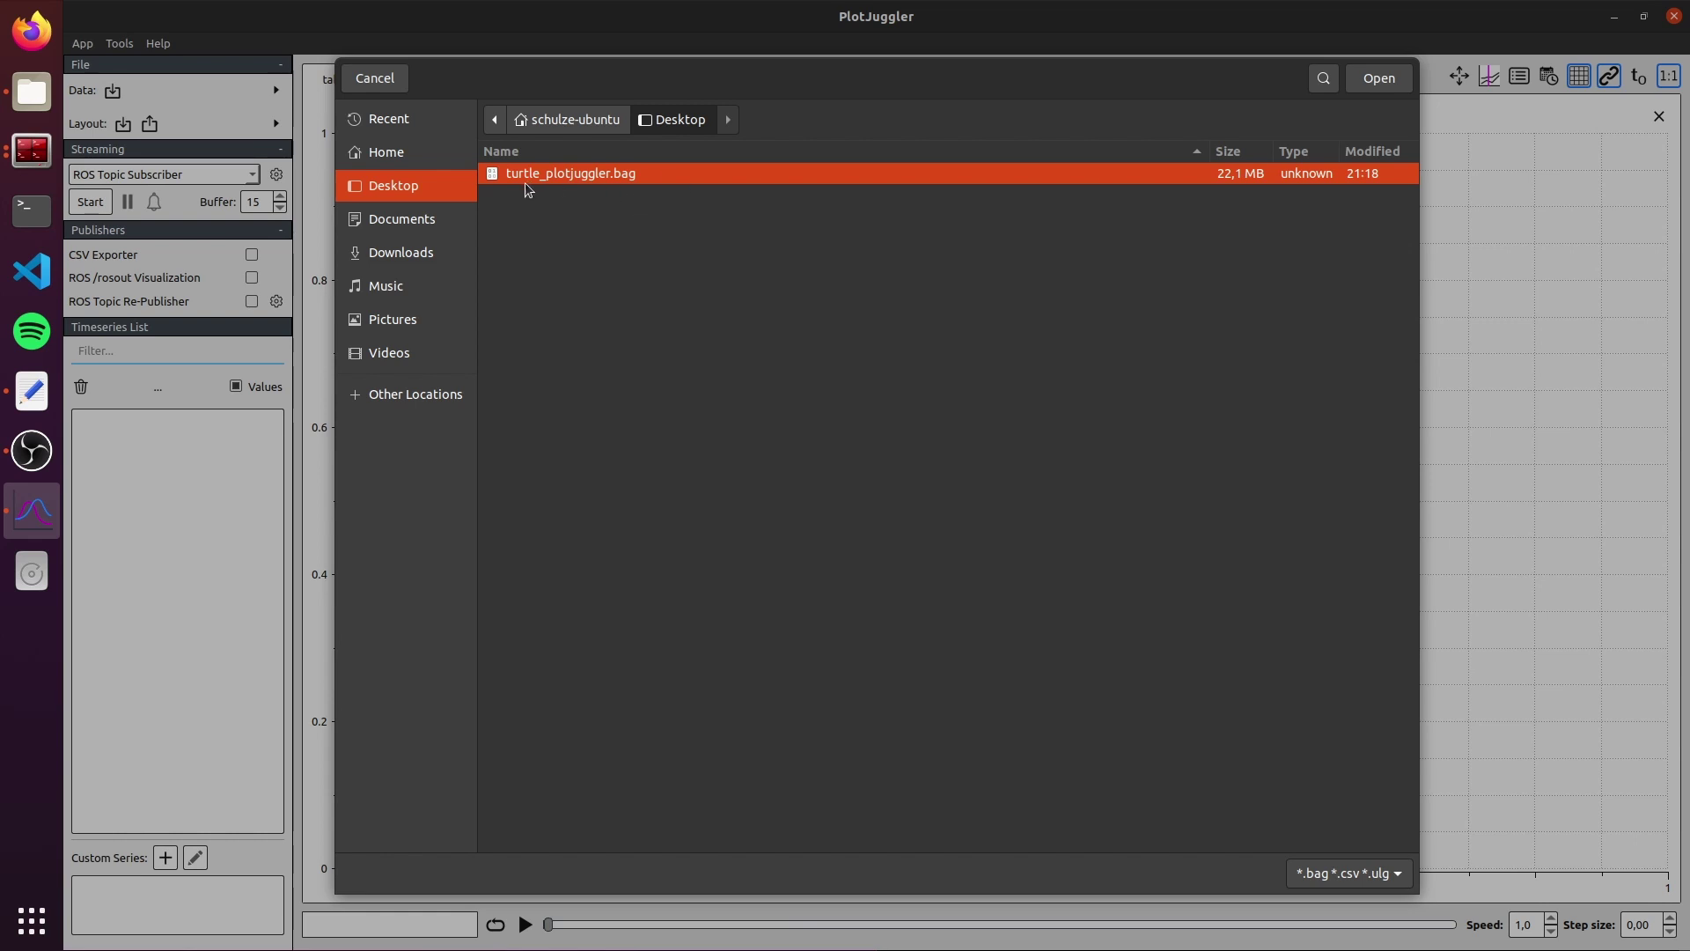
double_click(630, 181)
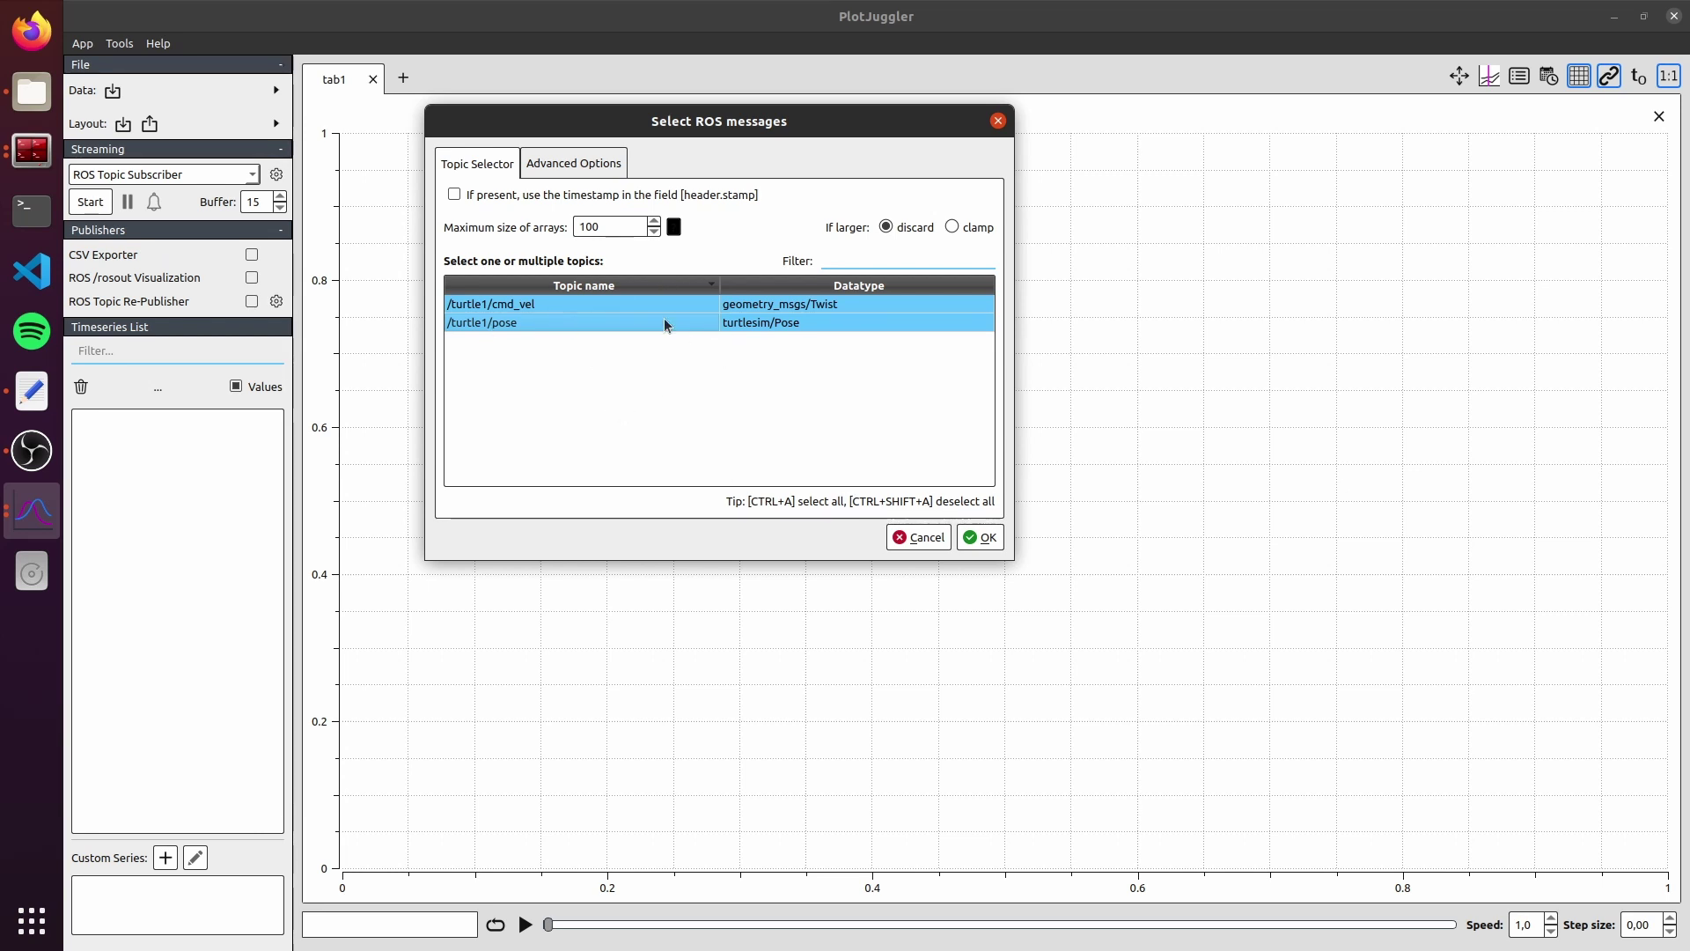
left_click(989, 541)
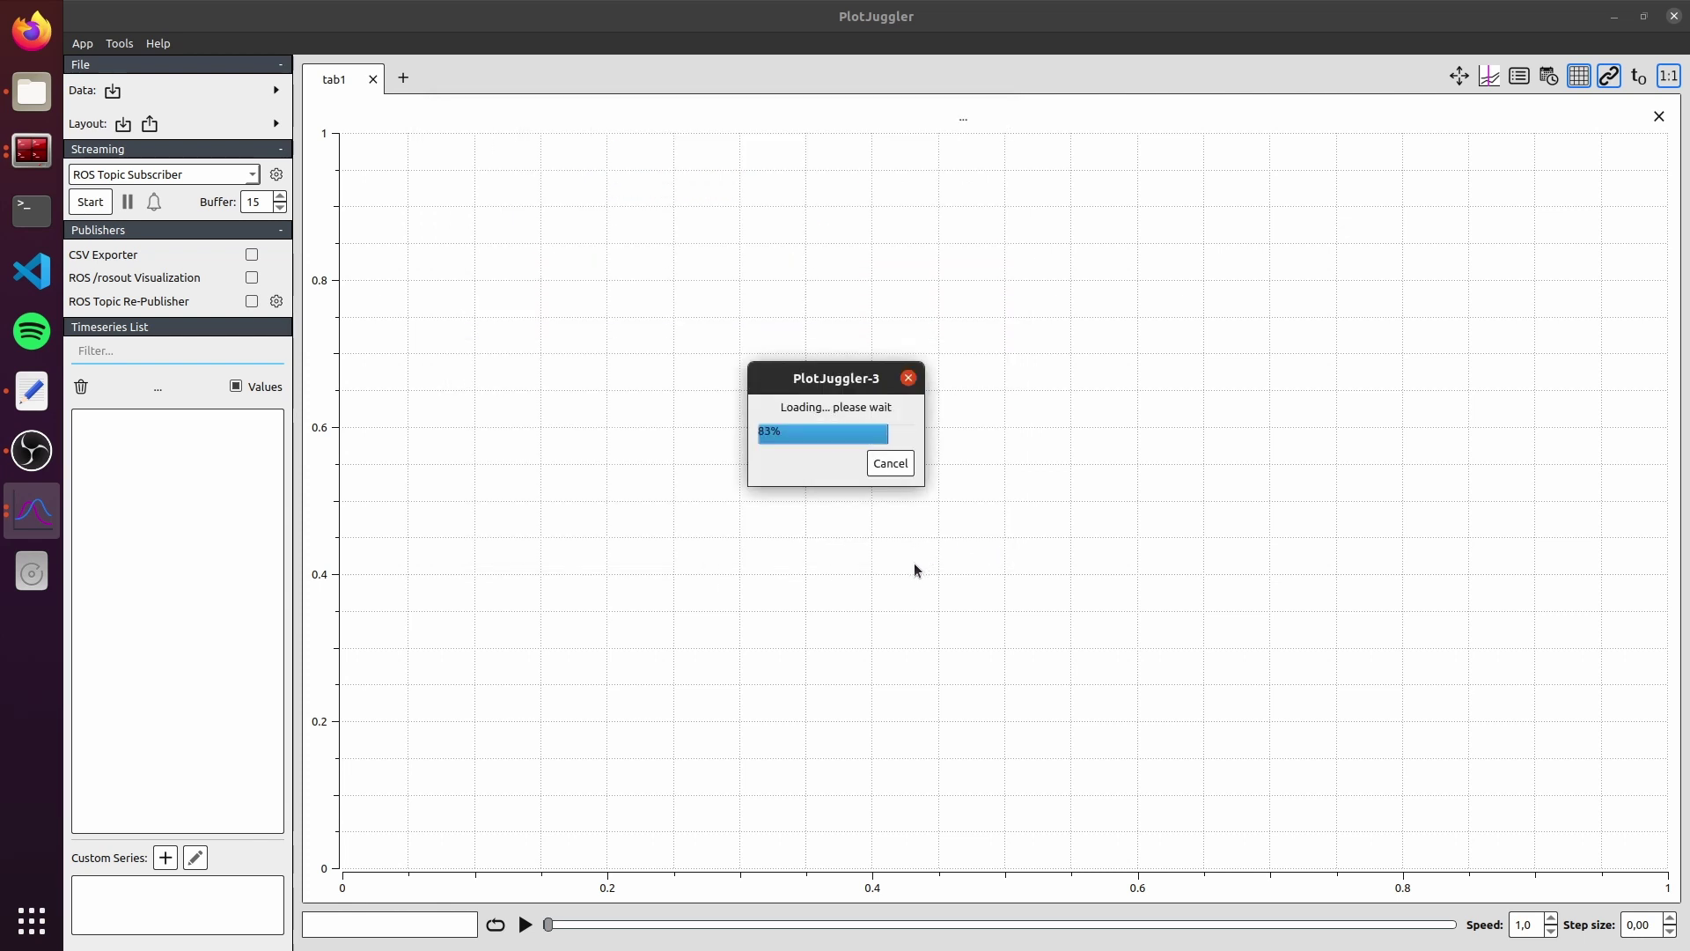
- Expand turtle1 to inspect its cmd_vel and pose entries, then collapse them again
left_click(82, 415)
left_click(100, 442)
left_click(100, 429)
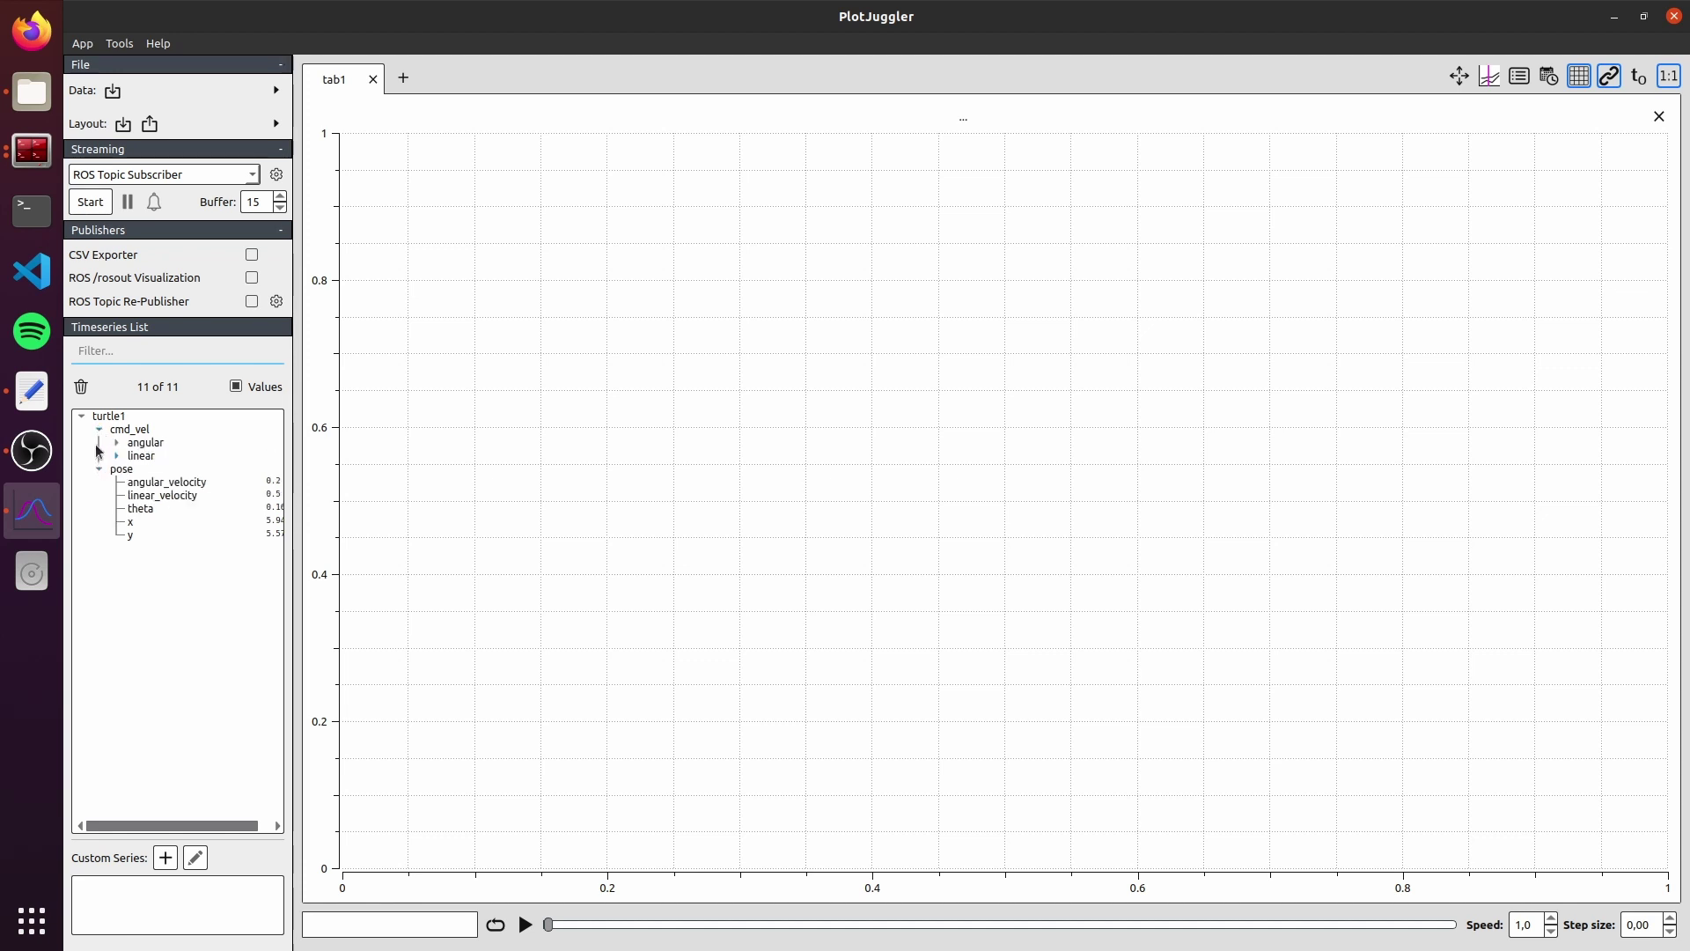
left_click(99, 431)
left_click(99, 443)
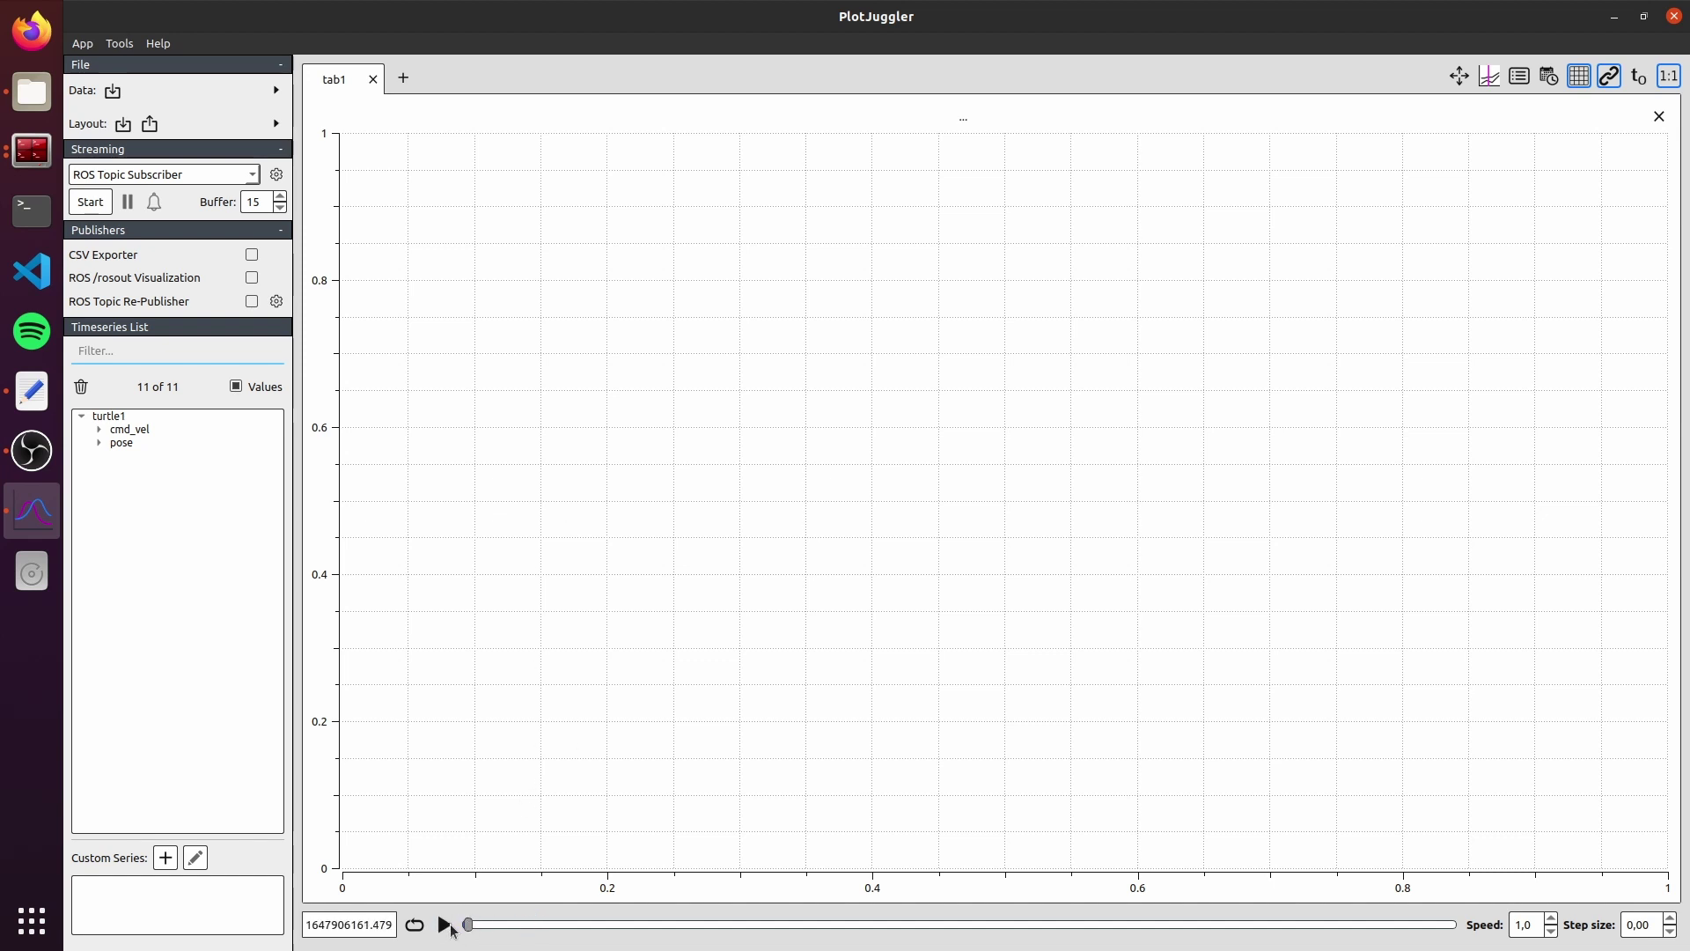
- Expand the pose fields, scrub the timeline, keep speed at 1,0 and enable looping
left_click(99, 442)
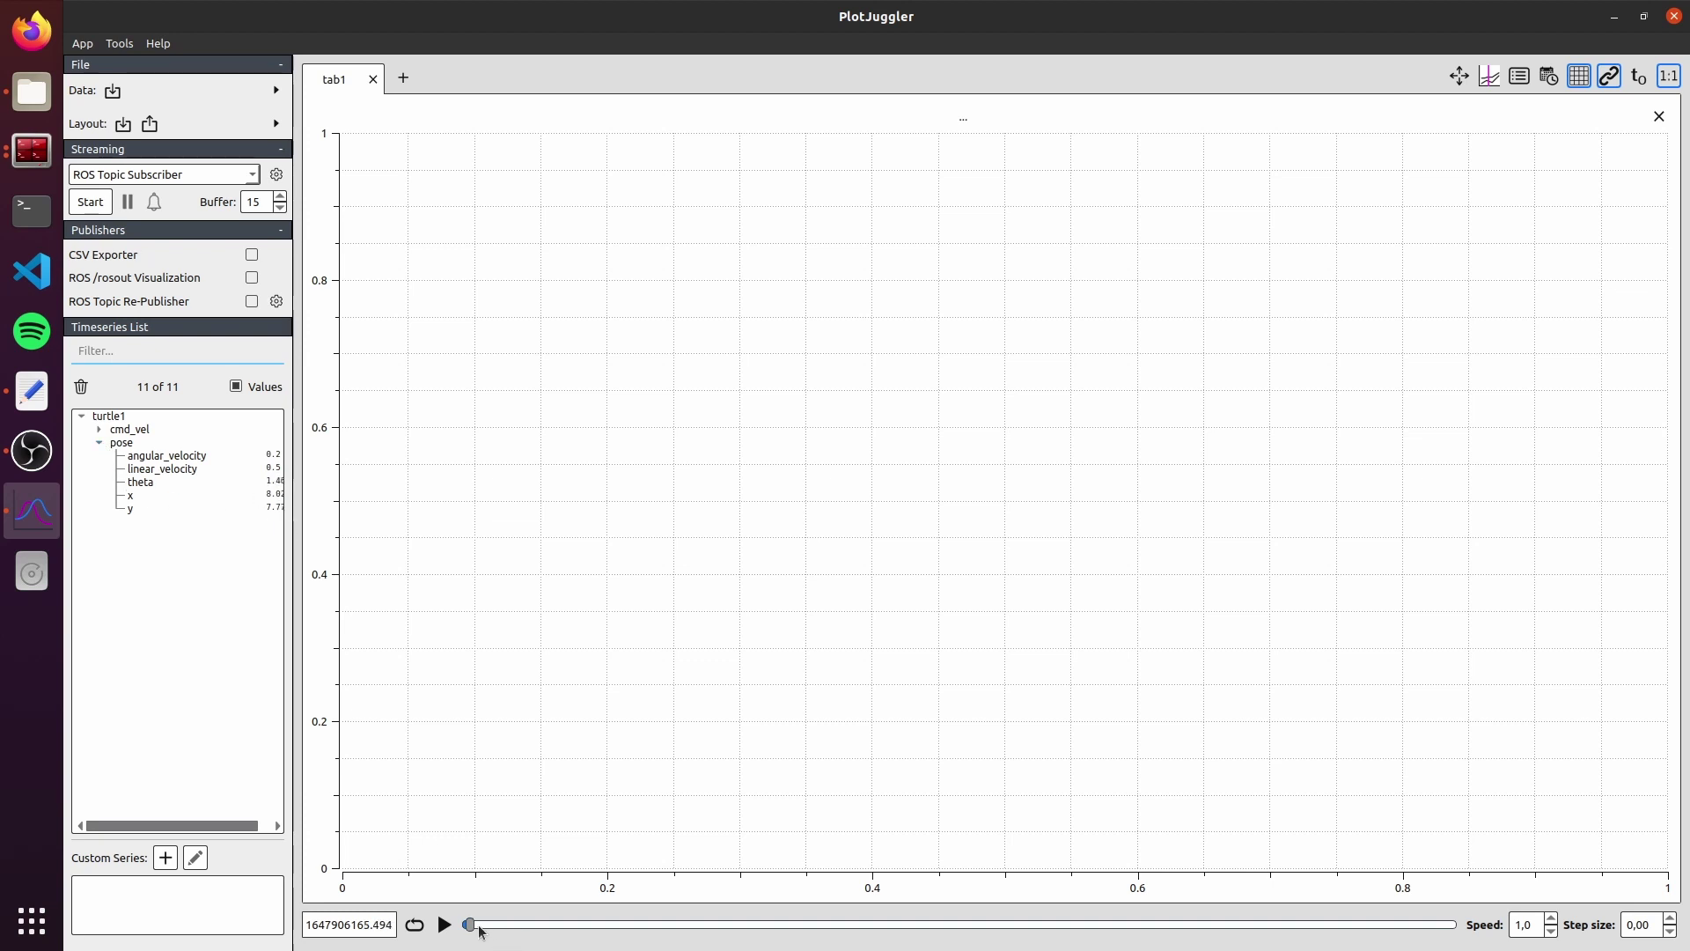
left_click_drag(471, 929, 1395, 926)
left_click(1551, 918)
left_click(1551, 931)
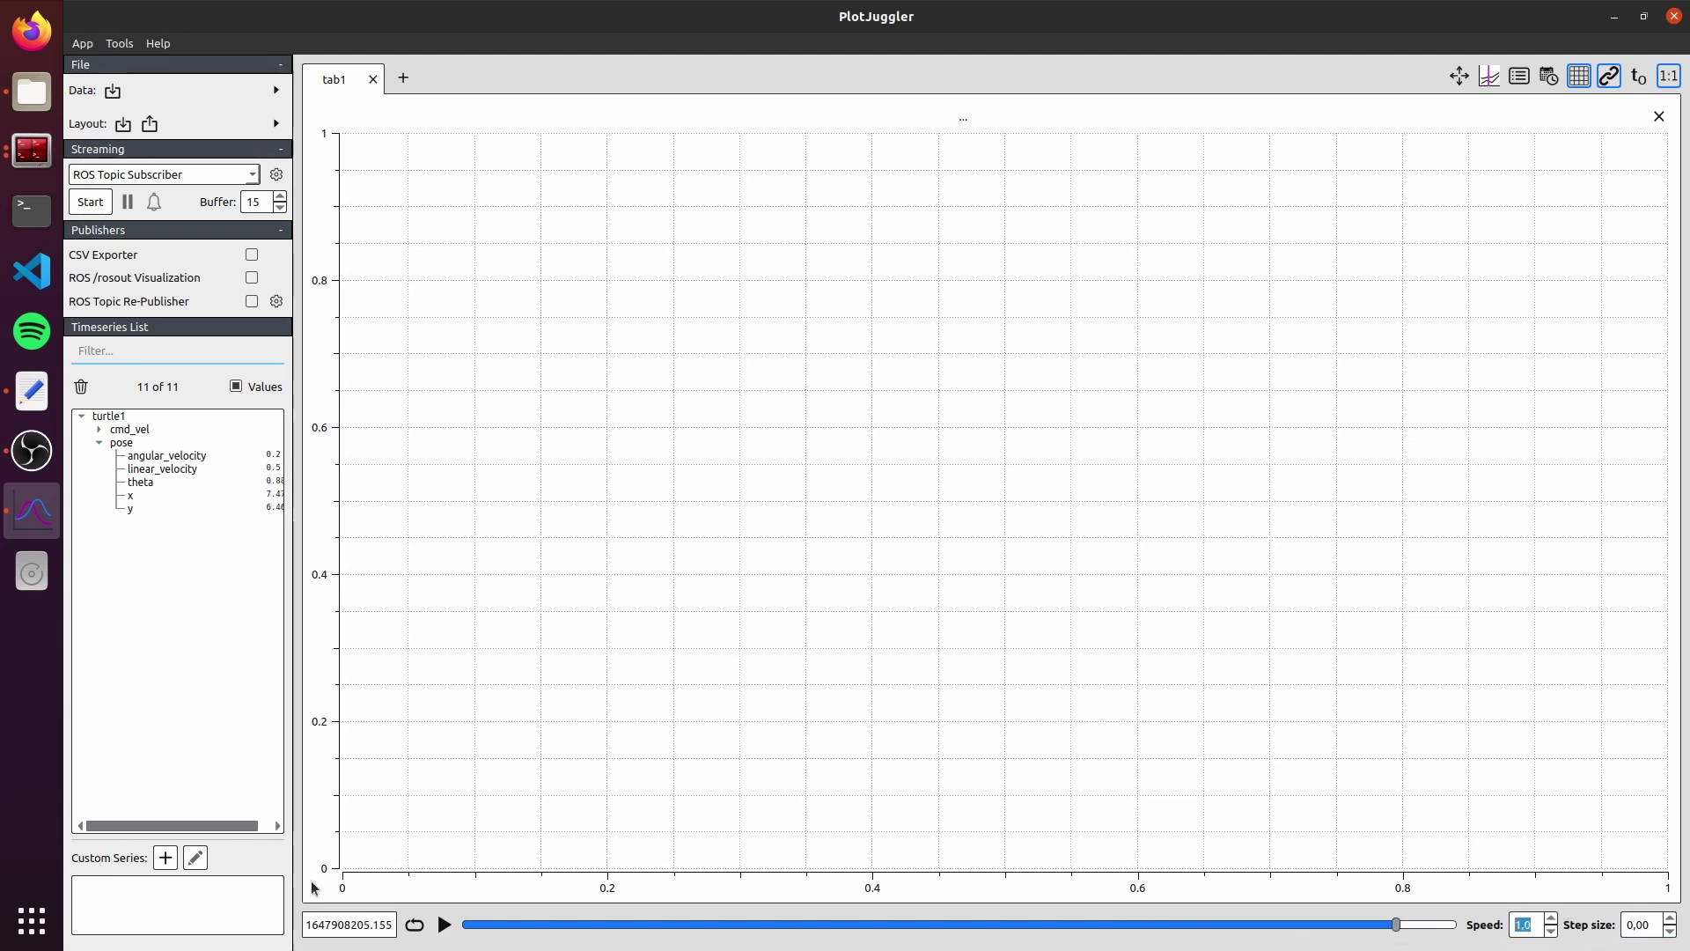
left_click(415, 925)
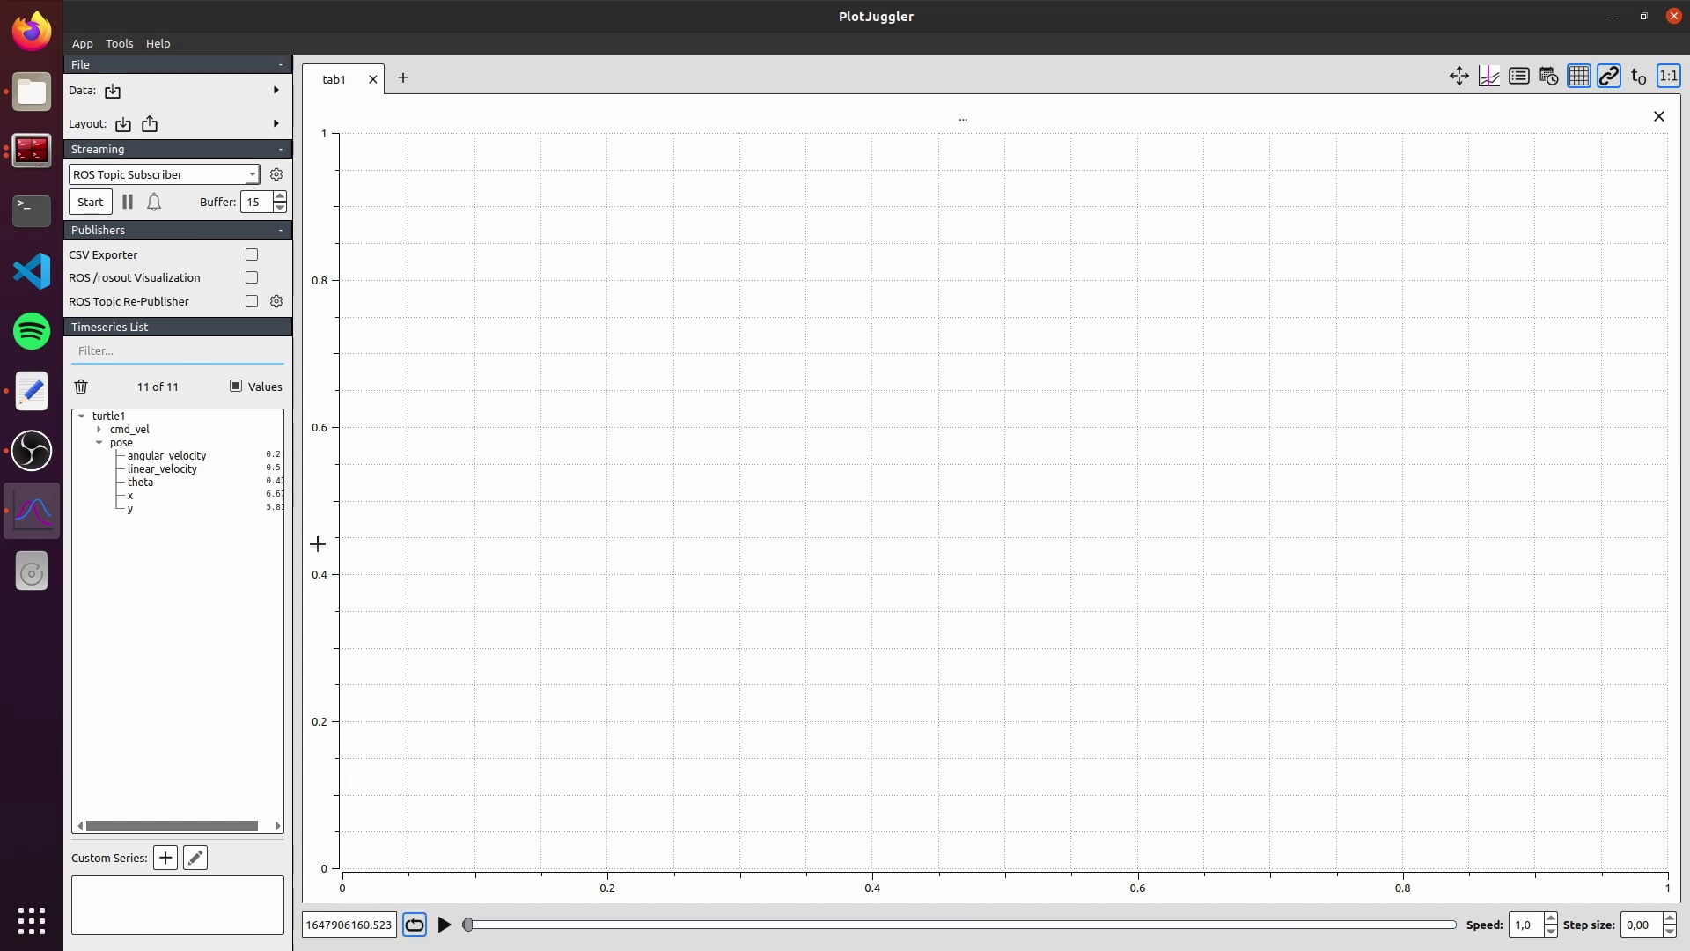
- Load the turtlesim_plotjuggler.xml layout from the Desktop, declining to start streaming
left_click(125, 124)
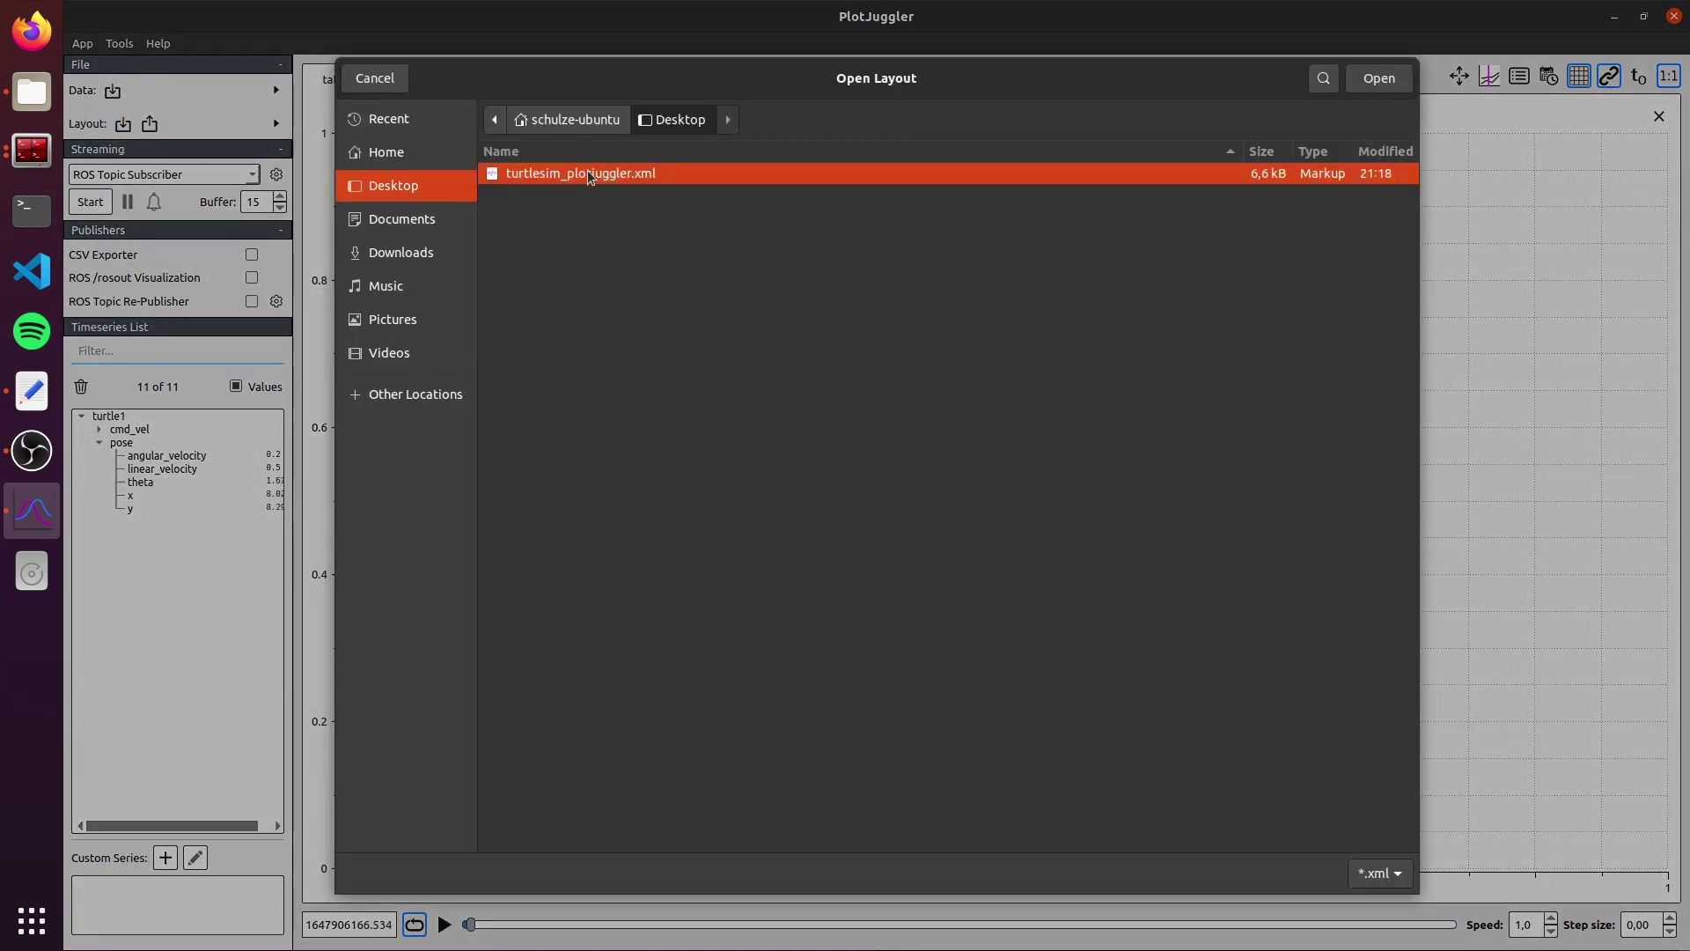
double_click(588, 173)
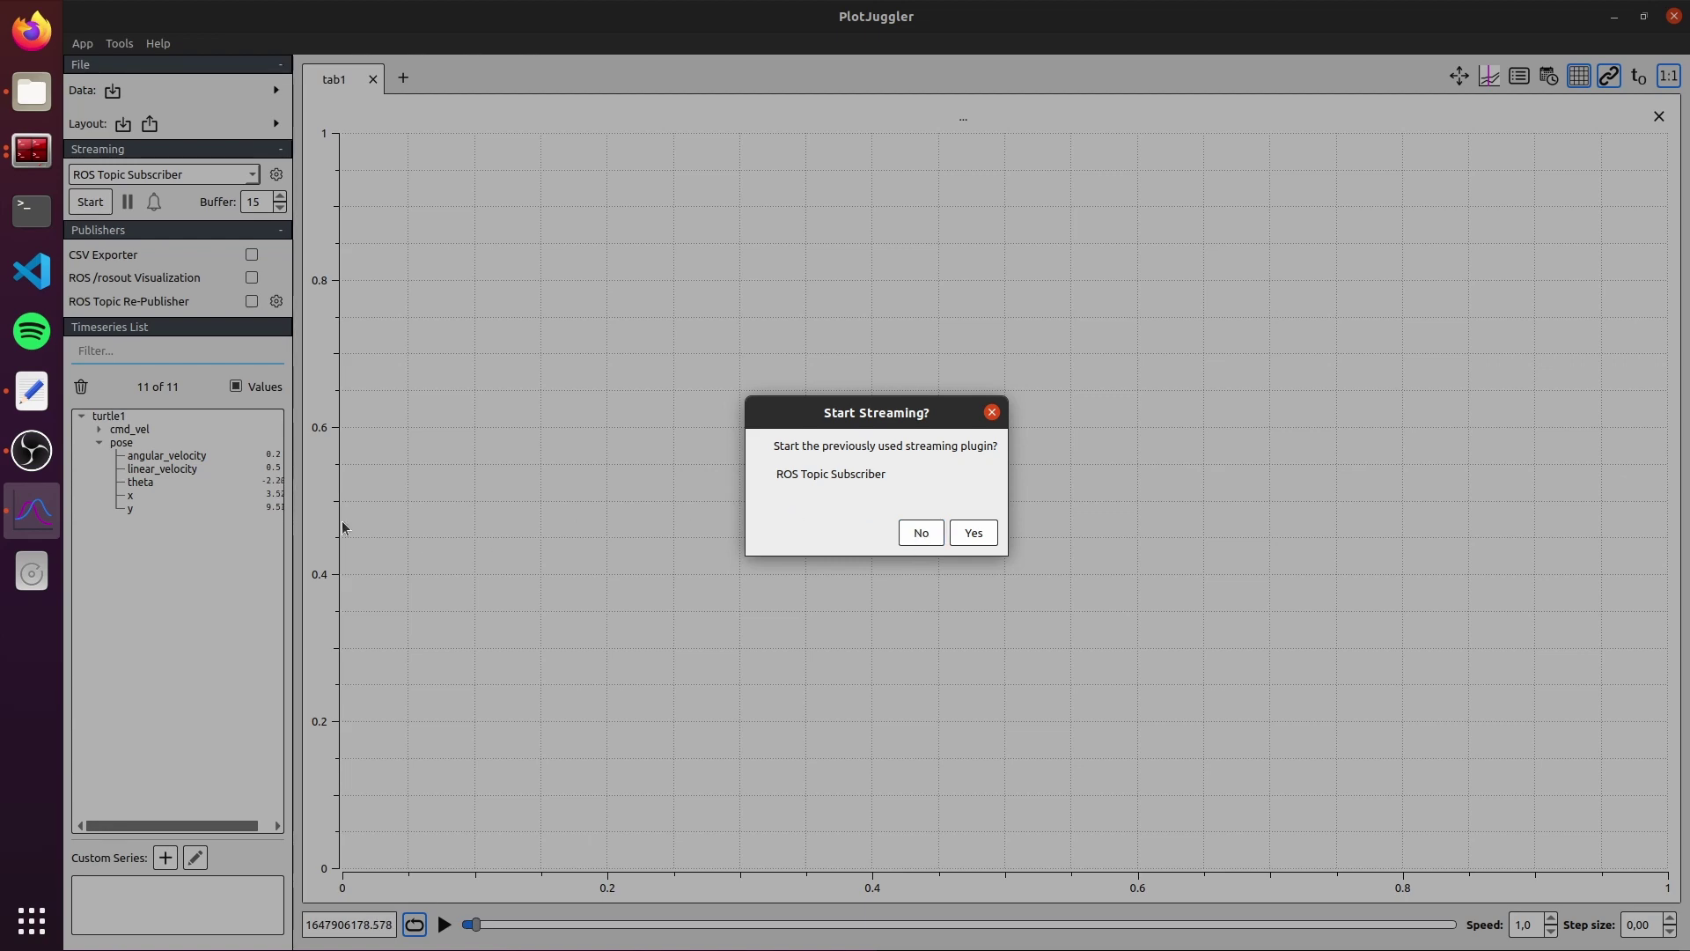
left_click(938, 536)
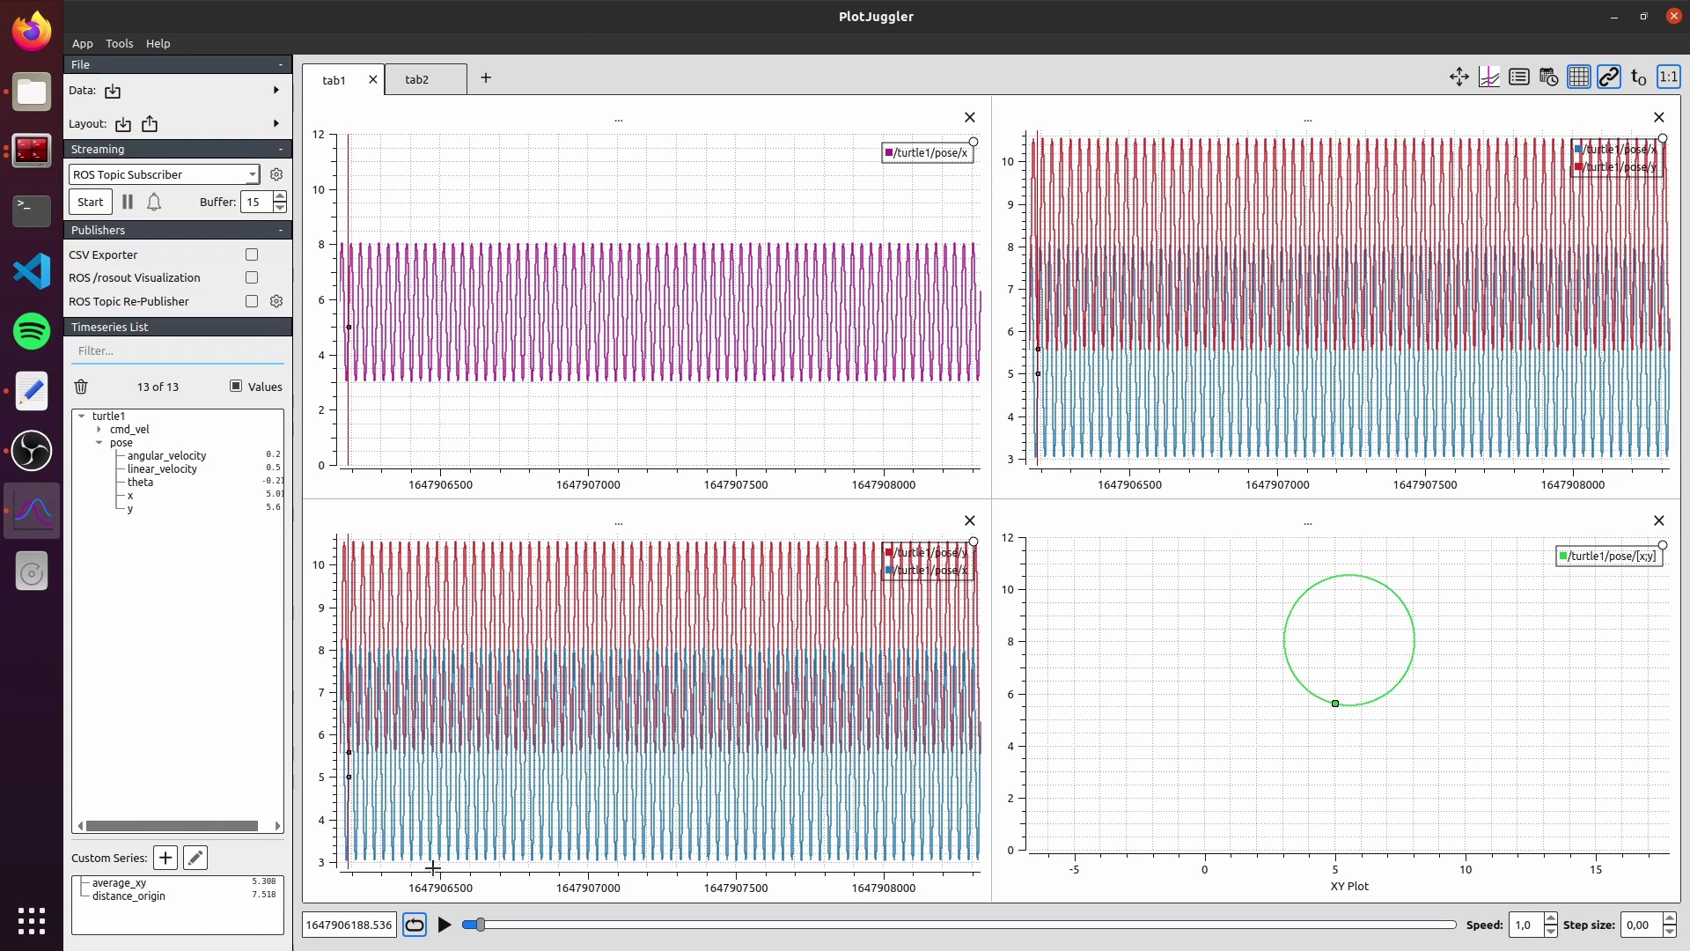
left_click_drag(433, 867, 344, 532)
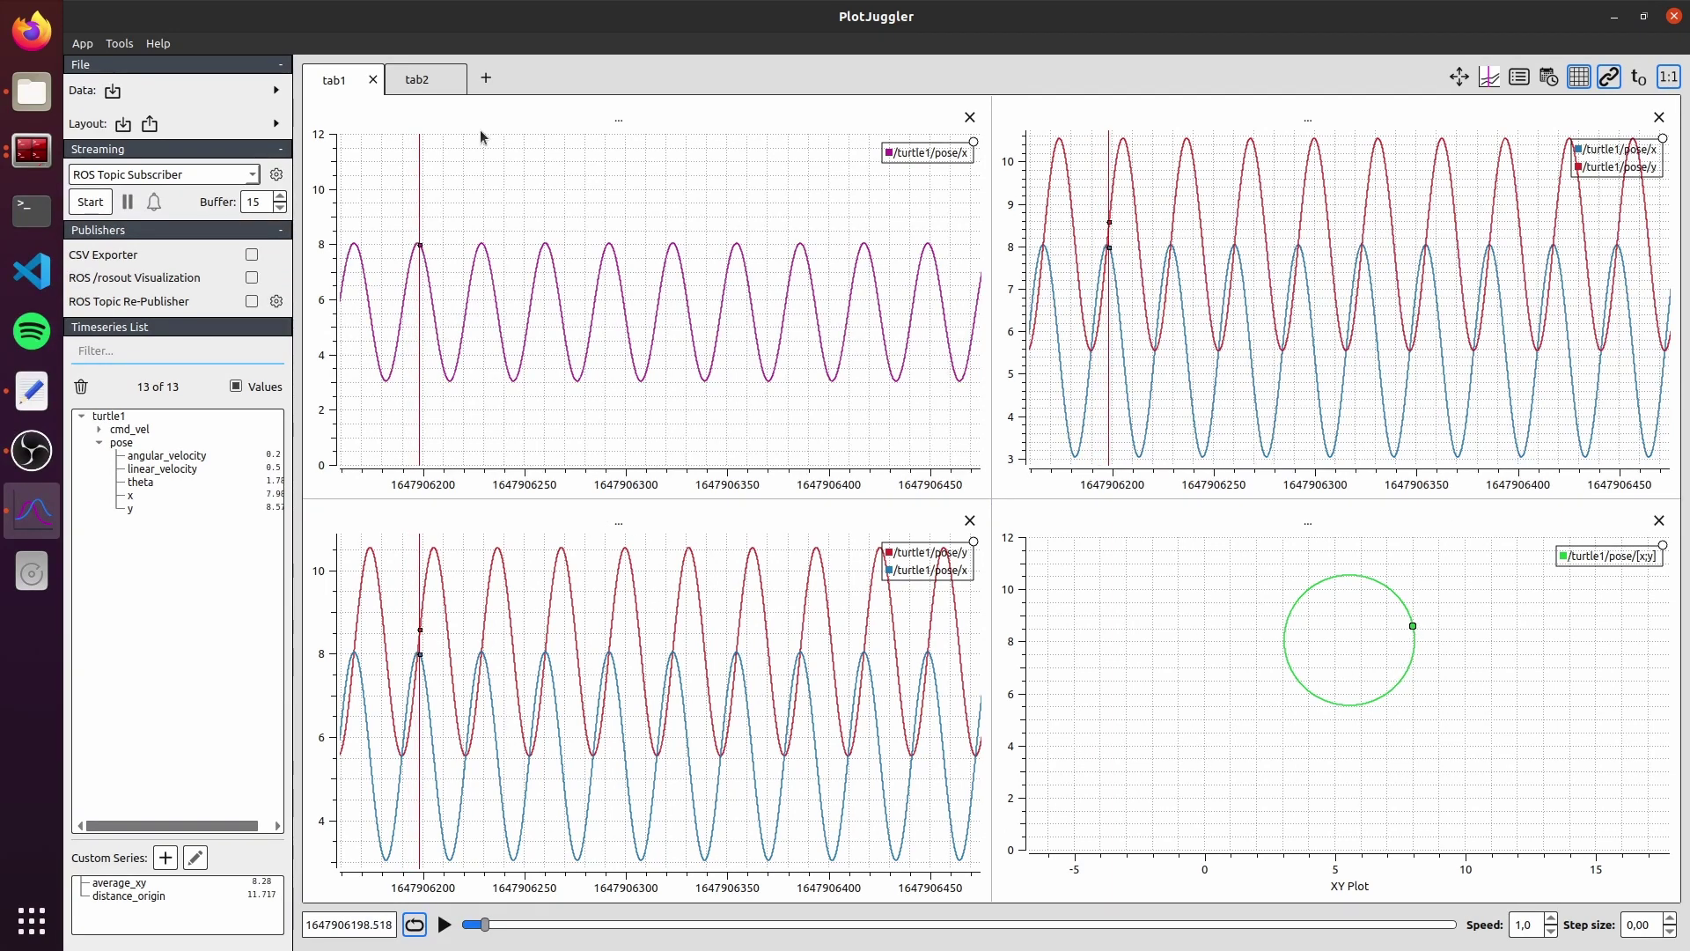
left_click(423, 86)
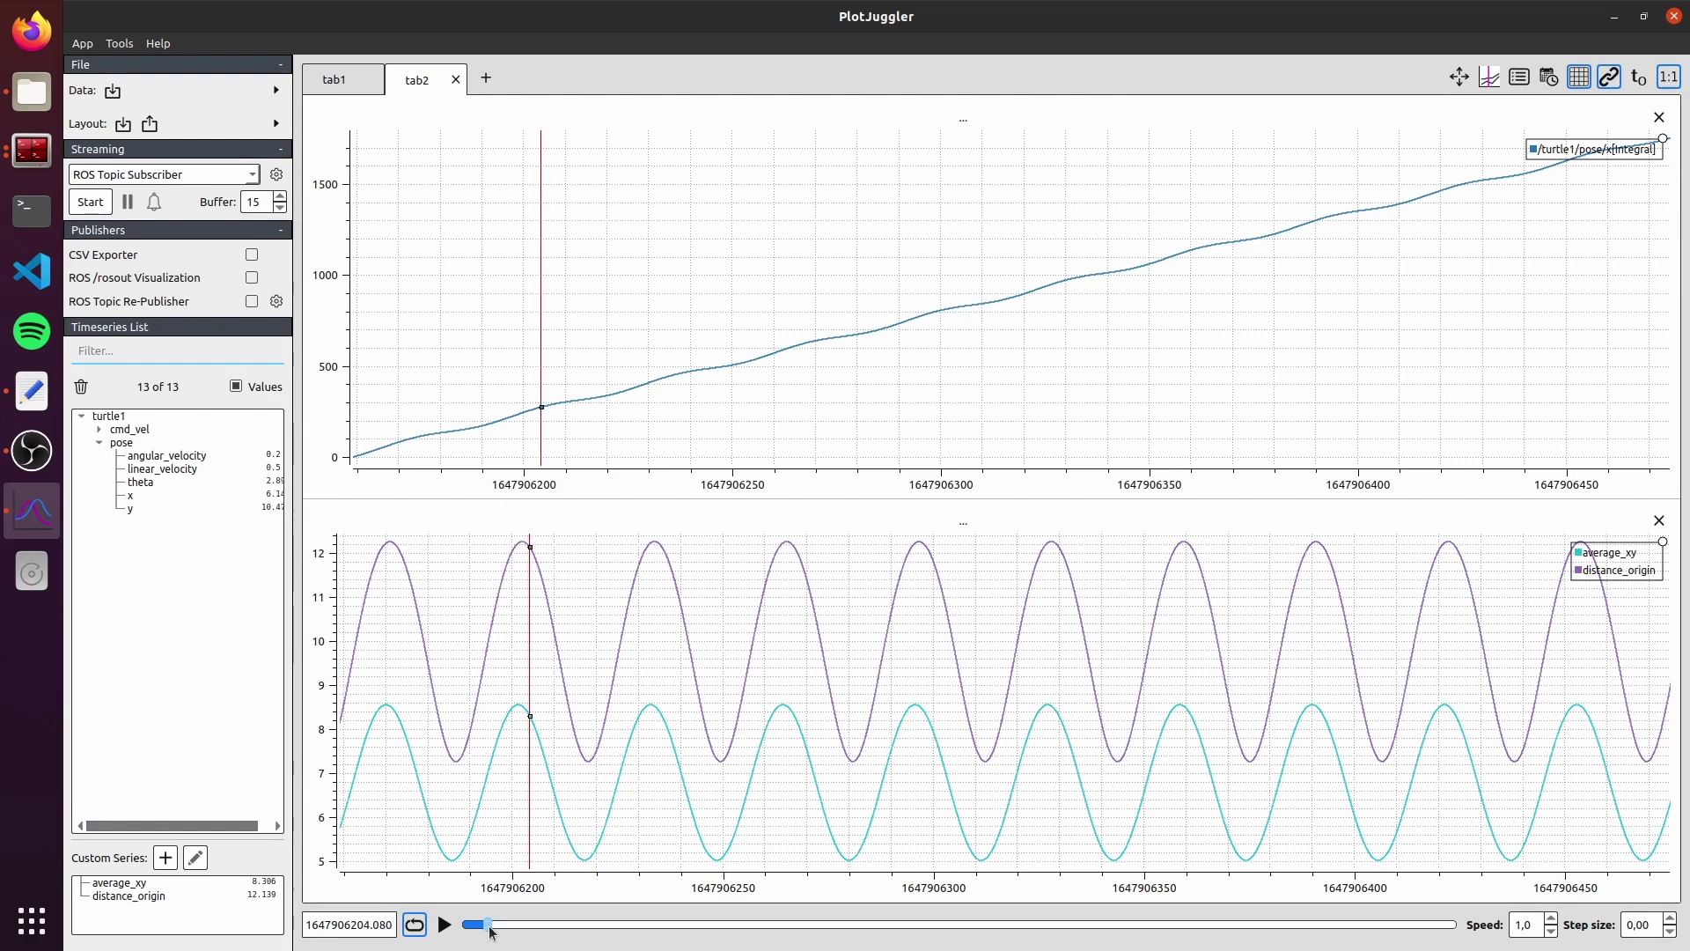
mouse_move(487, 926)
left_mouse_down()
mouse_move(616, 929)
mouse_move(234, 936)
left_mouse_up()
left_click(334, 79)
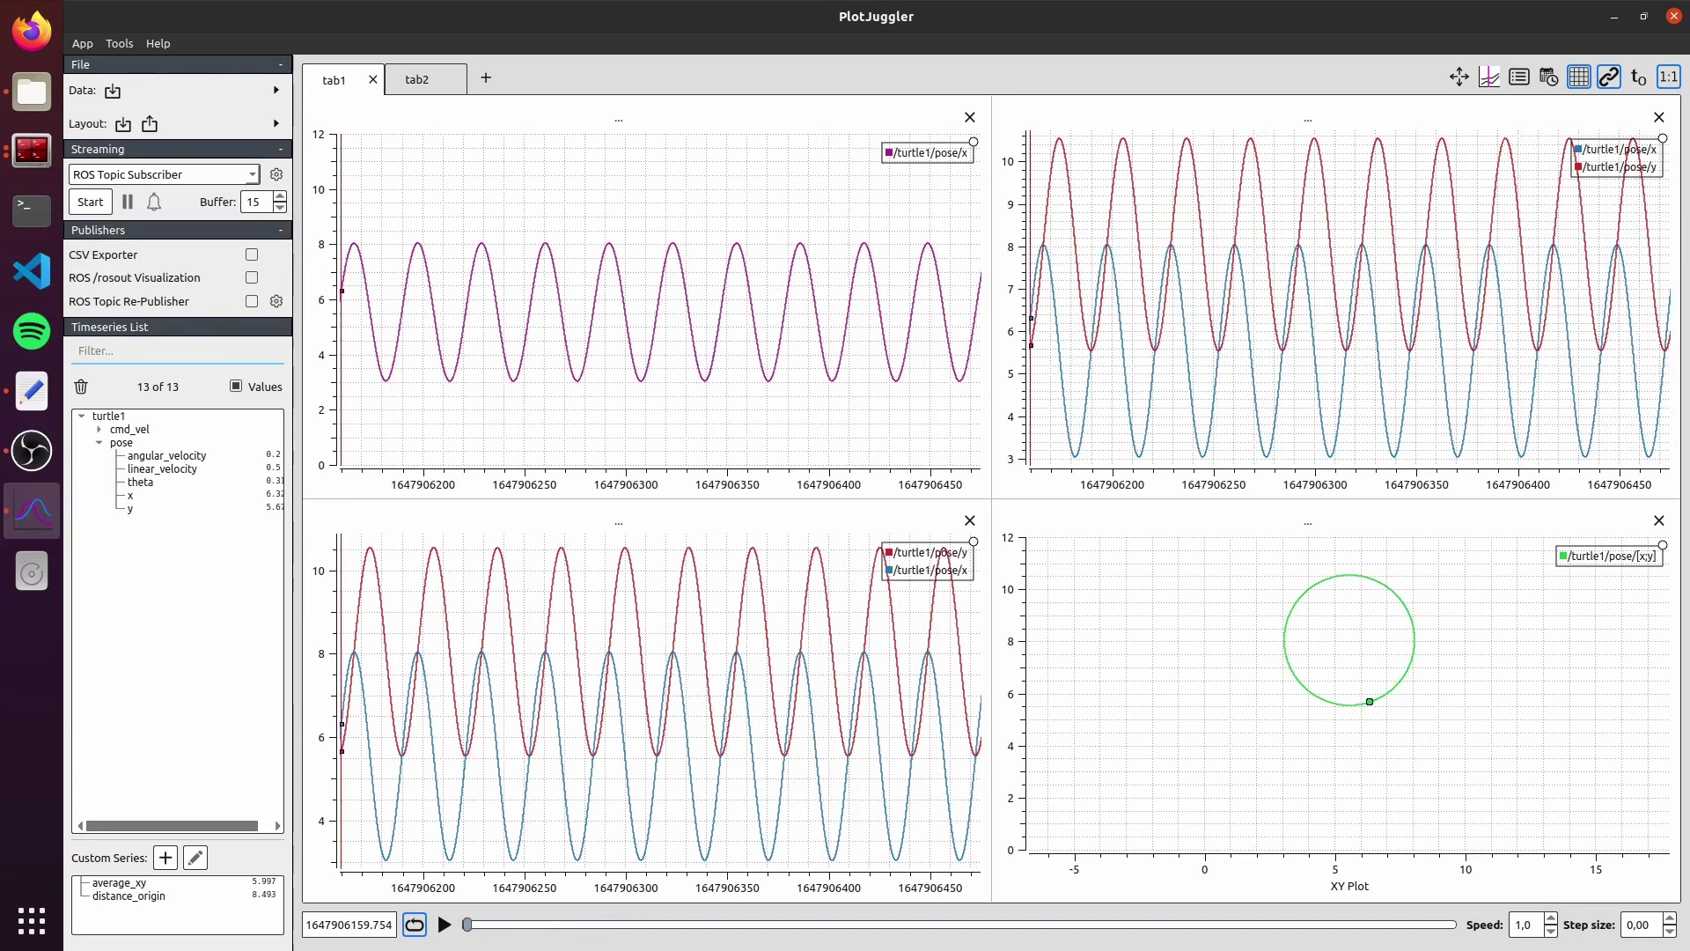
left_click(32, 390)
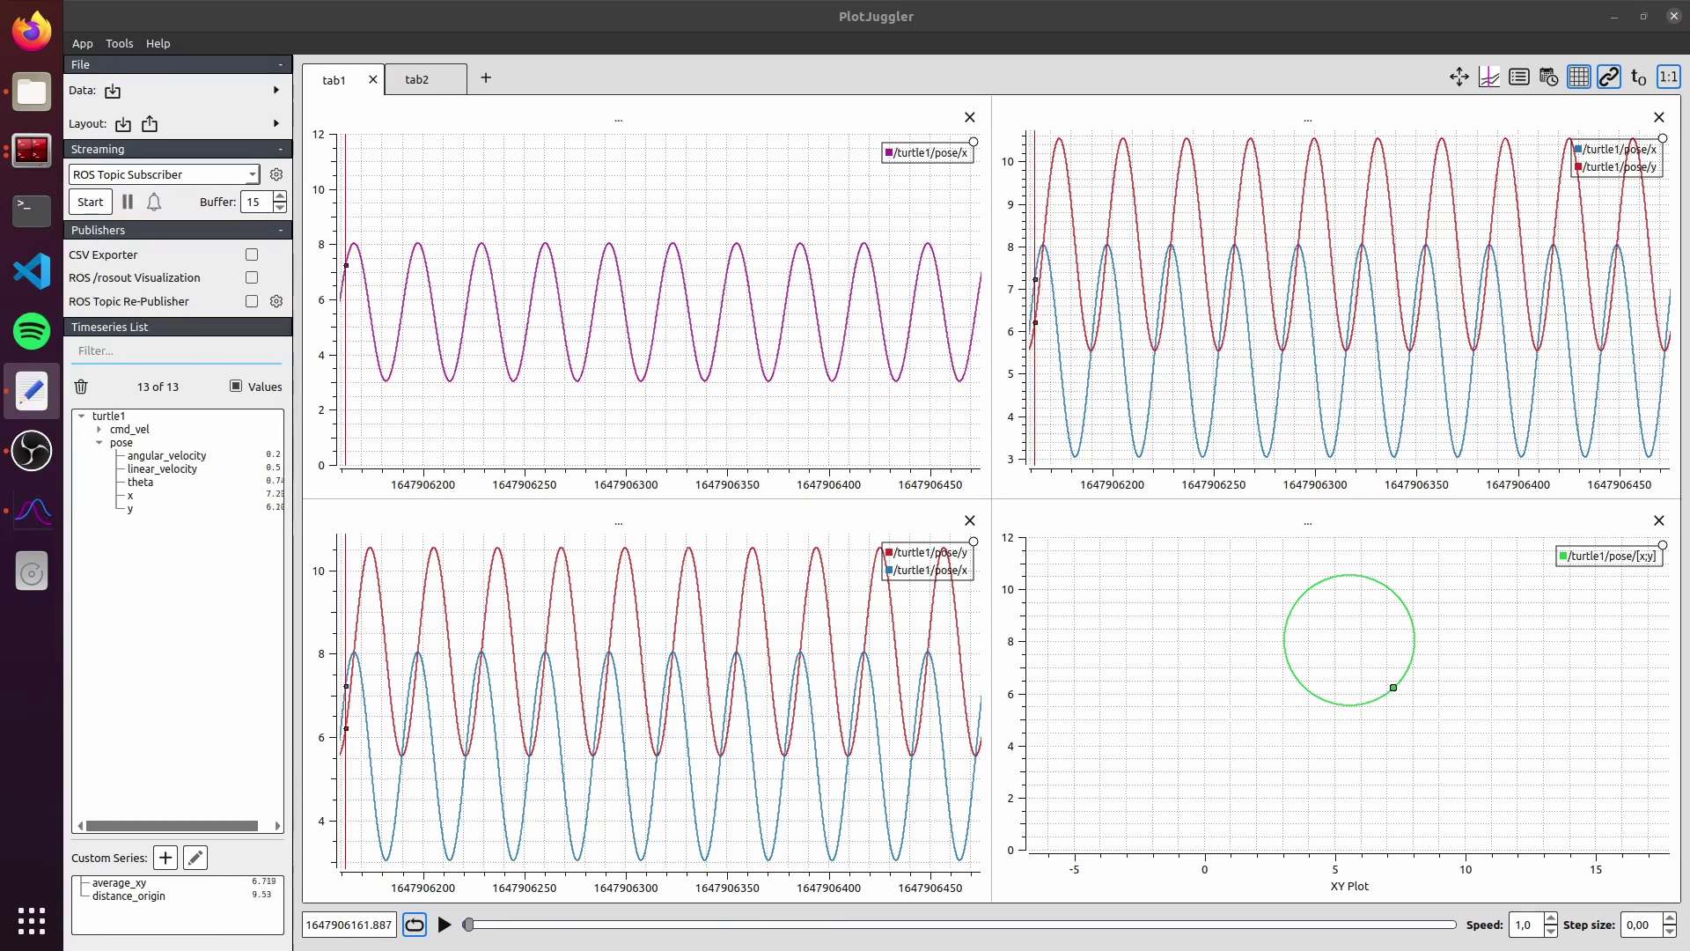